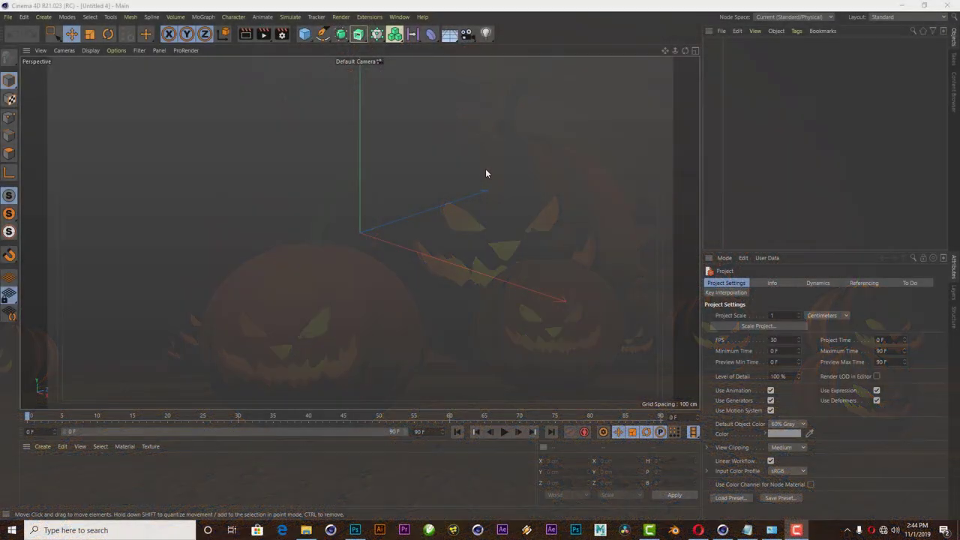
- Add a Sphere primitive to the scene, discarding an accidentally added cube
drag(681, 51, 461, 47)
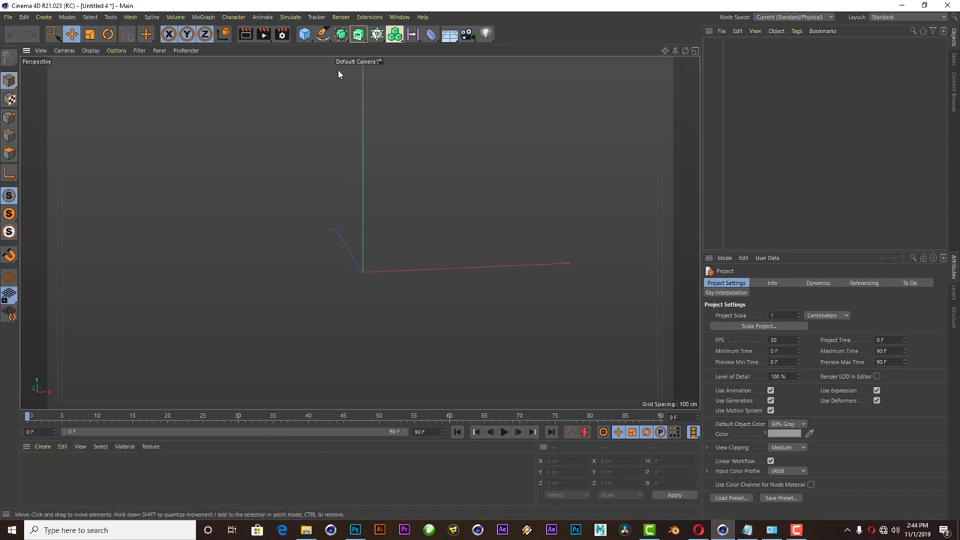
click(305, 34)
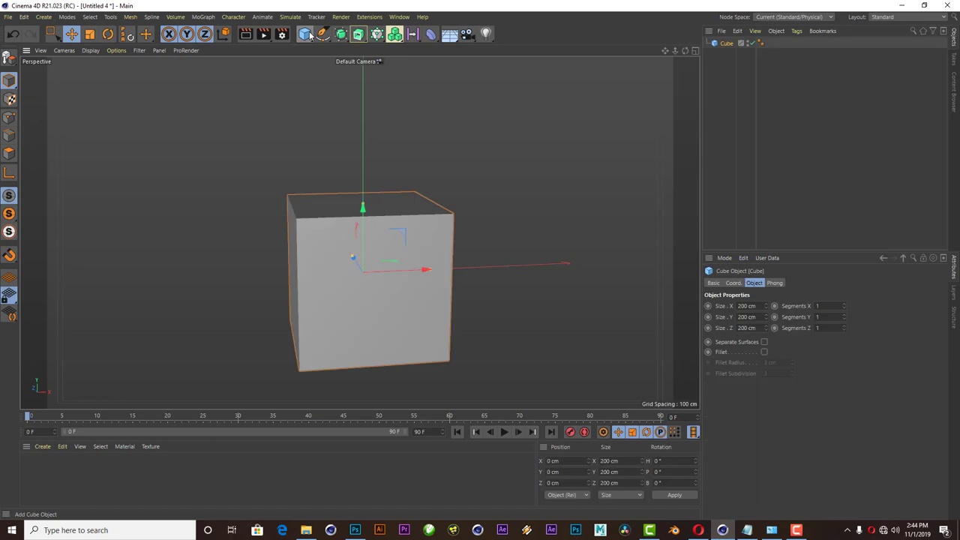
key(Delete)
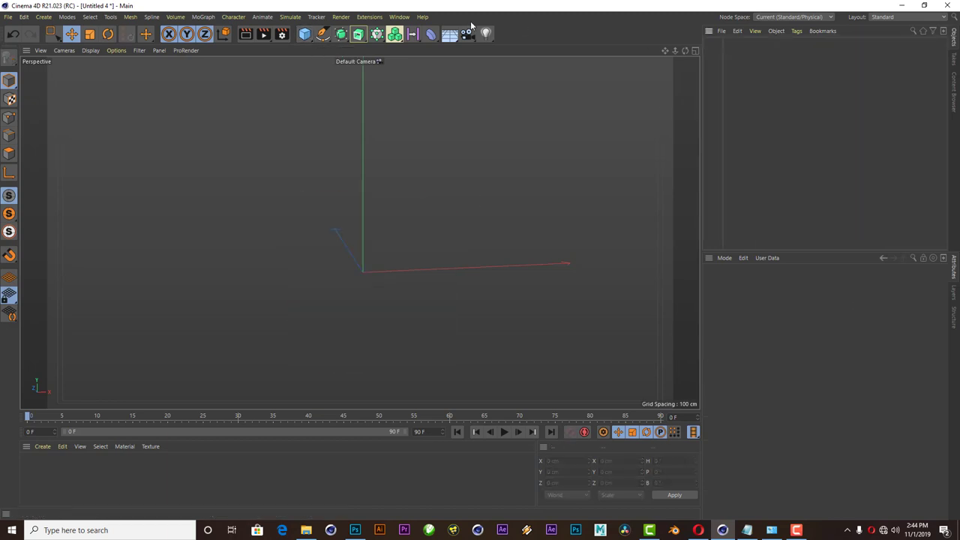
click(305, 33)
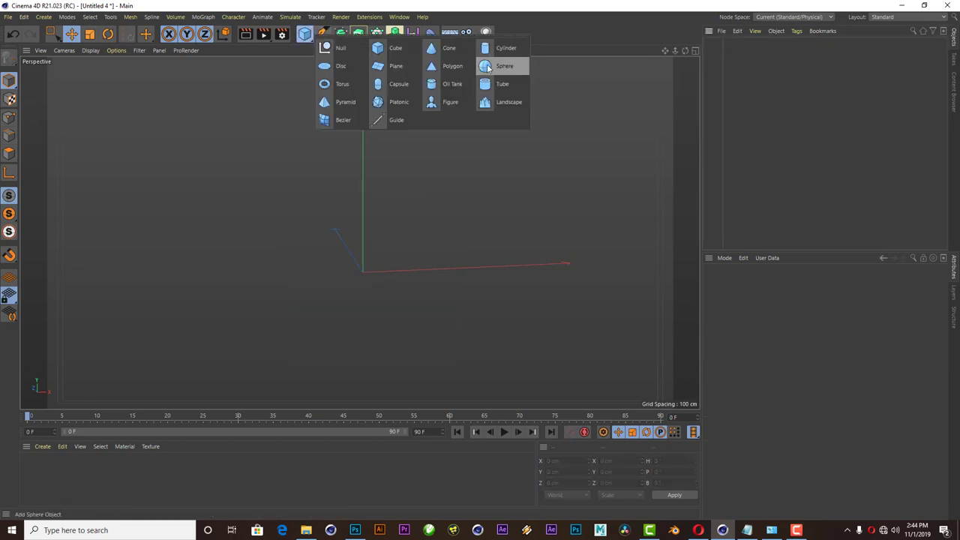
click(487, 66)
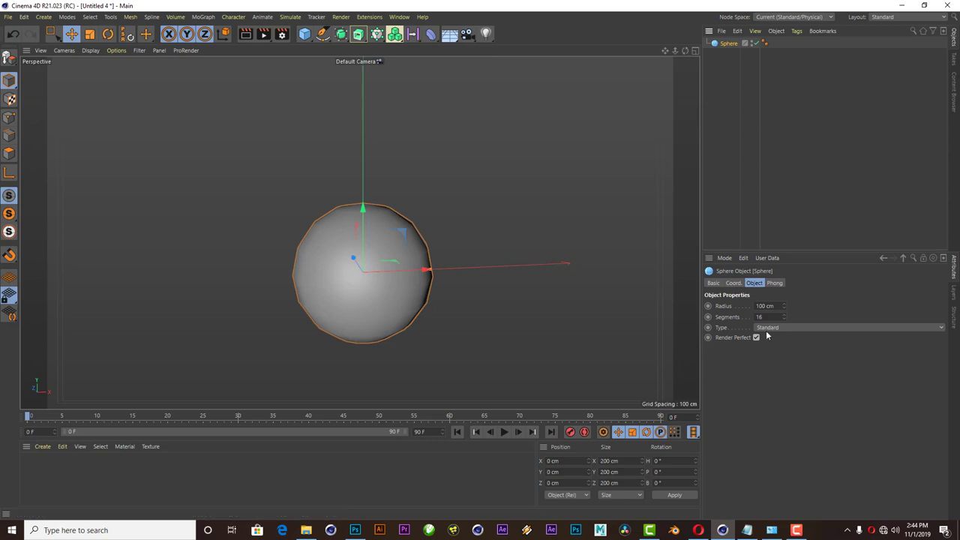
- Show the sphere with Gouraud Shading (Lines) and give it 28 segments
click(90, 50)
click(105, 79)
alt+drag(371, 178, 418, 143)
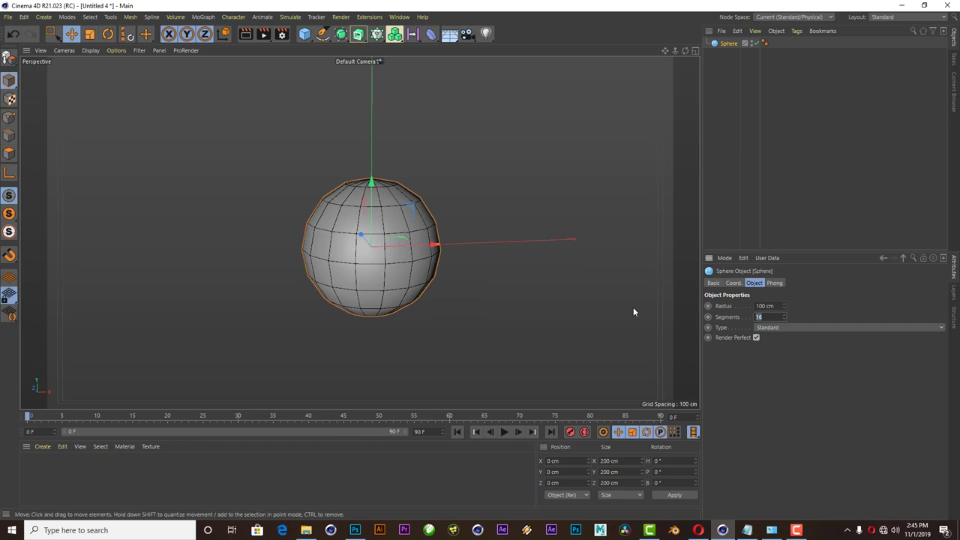
text(28)
key(Return)
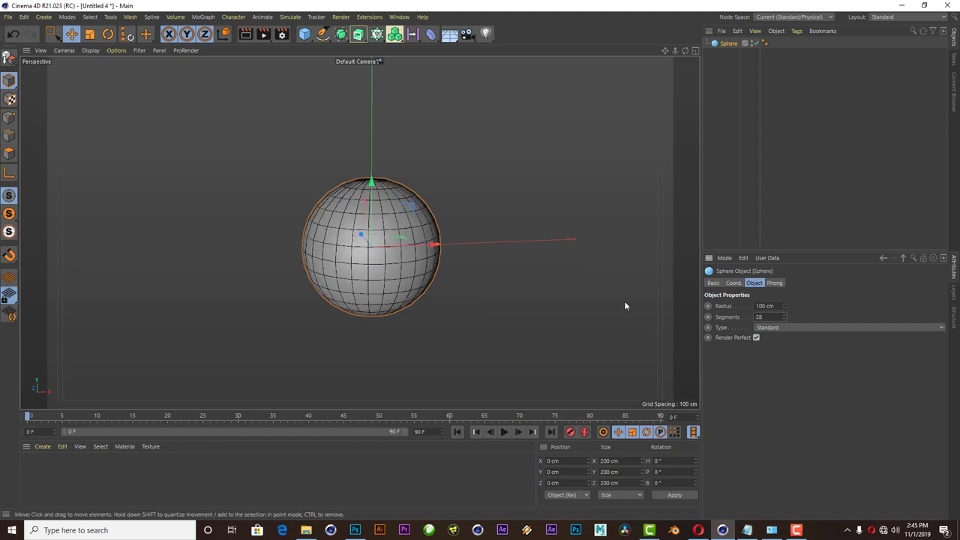
- Duplicate the sphere as Sphere.1 in the Object Manager and reselect the original
scroll(366, 255, up, 2)
scroll(366, 255, up, 2)
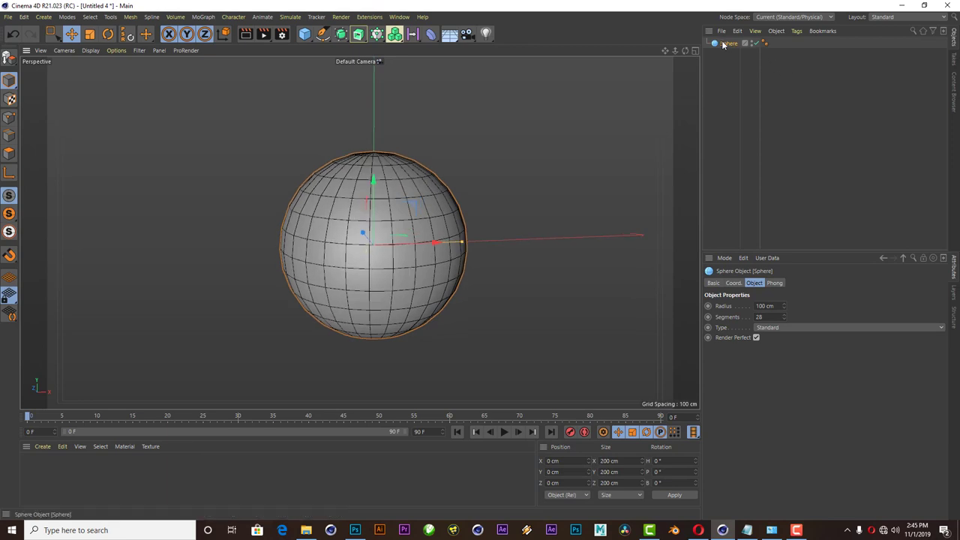
ctrl+drag(726, 45, 731, 59)
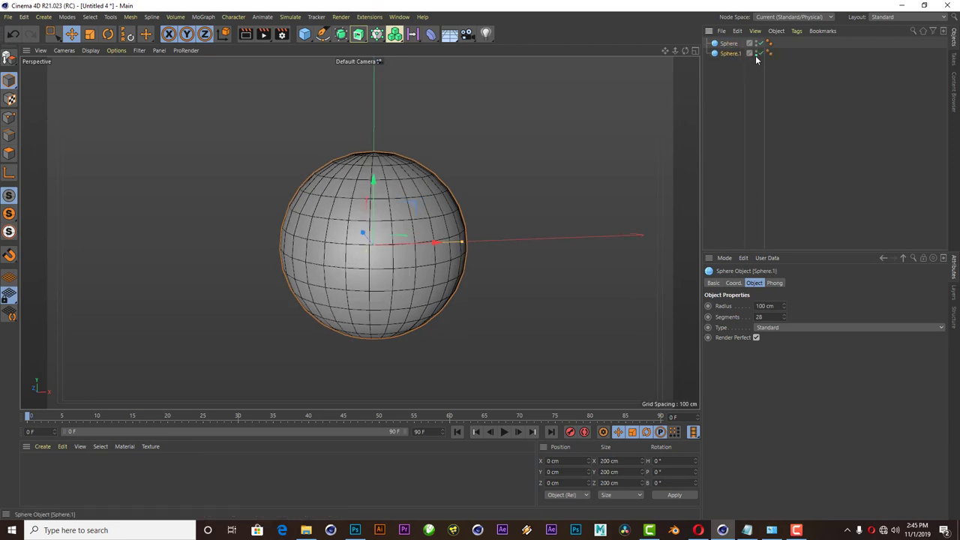
click(729, 57)
click(718, 45)
click(796, 530)
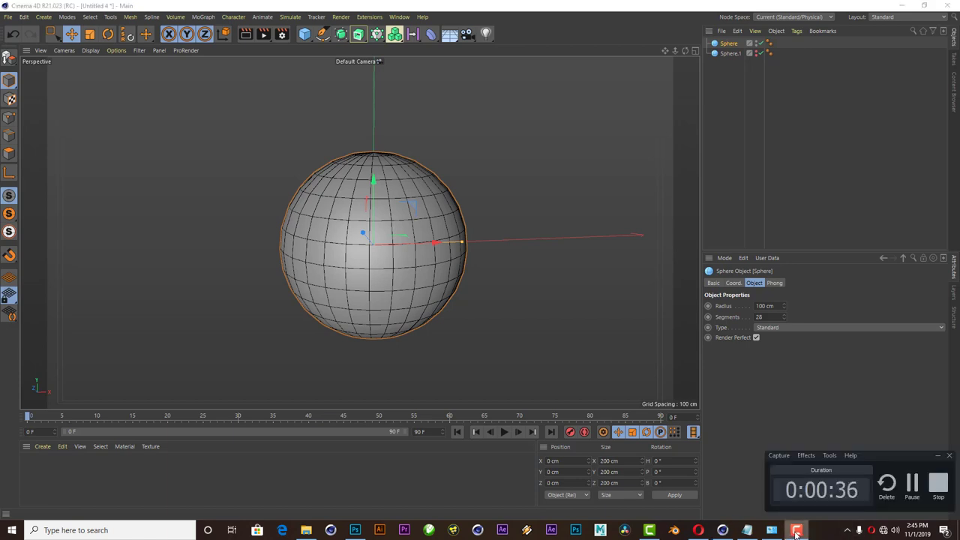
click(797, 530)
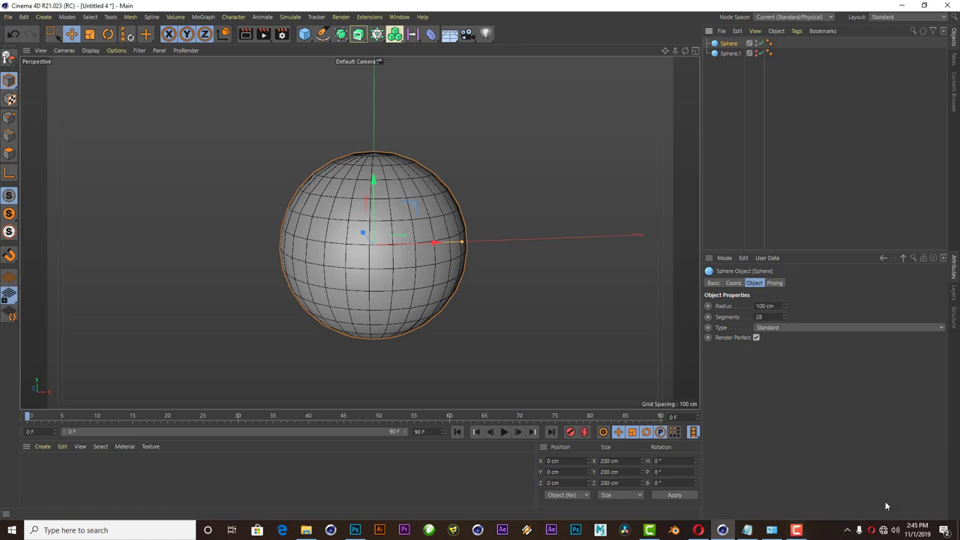
- Make the sphere editable and switch to Loop Selection in edge mode
click(10, 59)
click(9, 135)
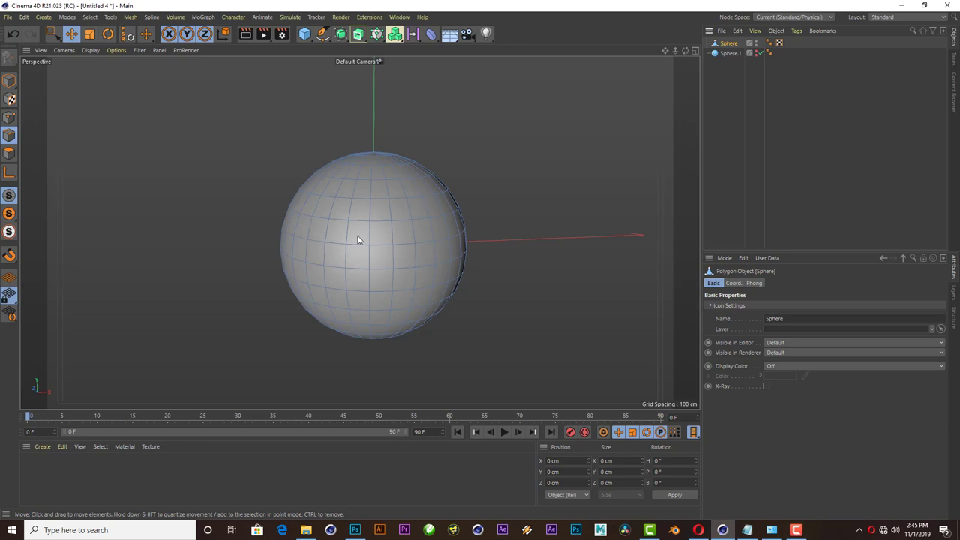
click(87, 18)
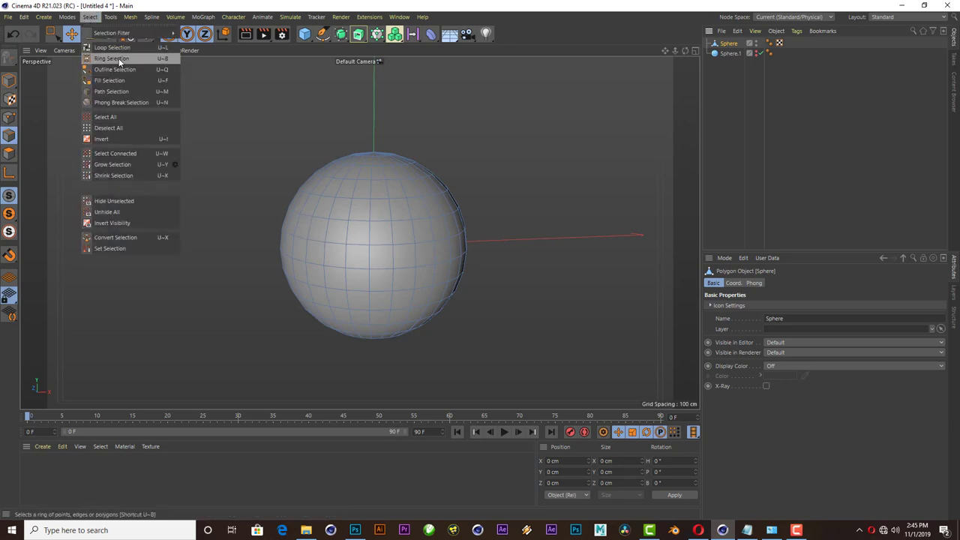
click(112, 47)
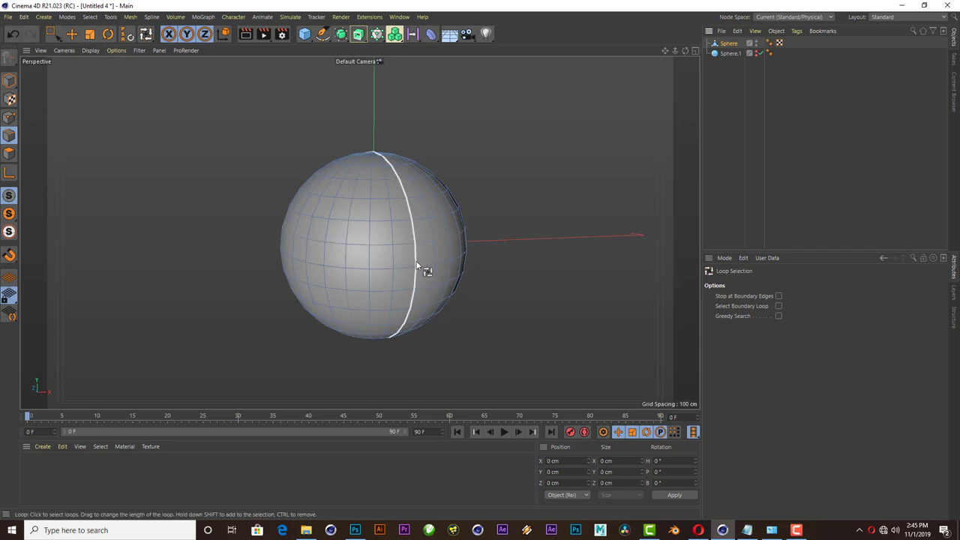
- Select all the sphere's vertical edge loops, 196 edges in total, orbiting around it
click(391, 268)
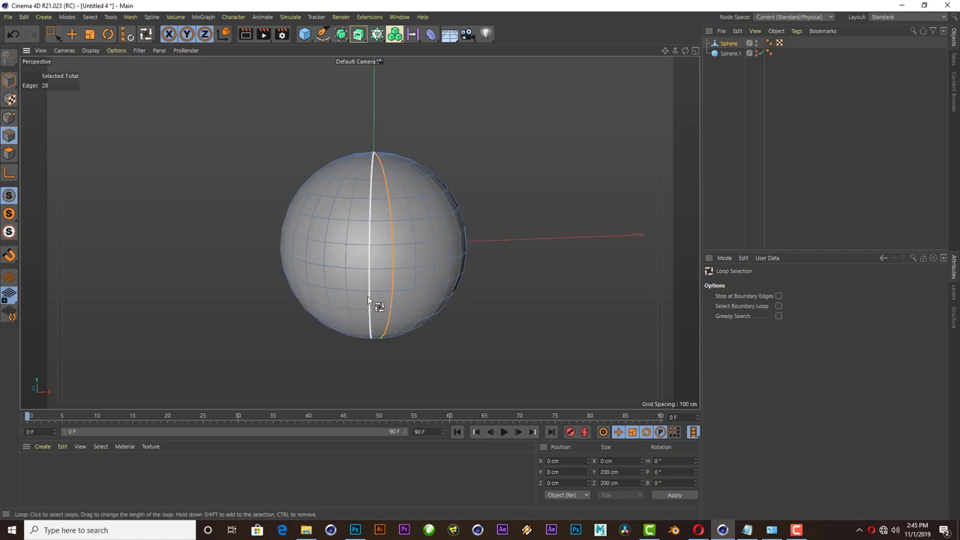
shift+click(348, 270)
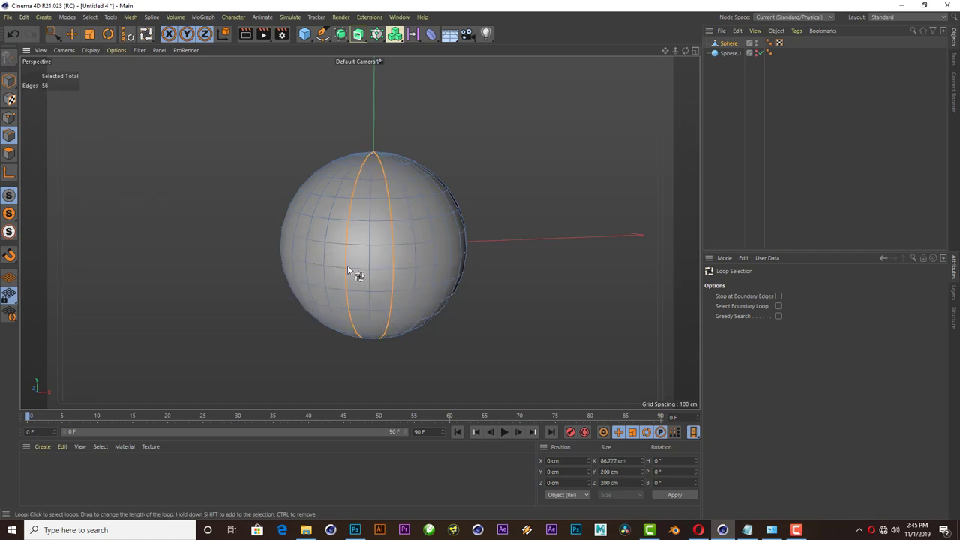
shift+click(308, 251)
drag(684, 50, 445, 248)
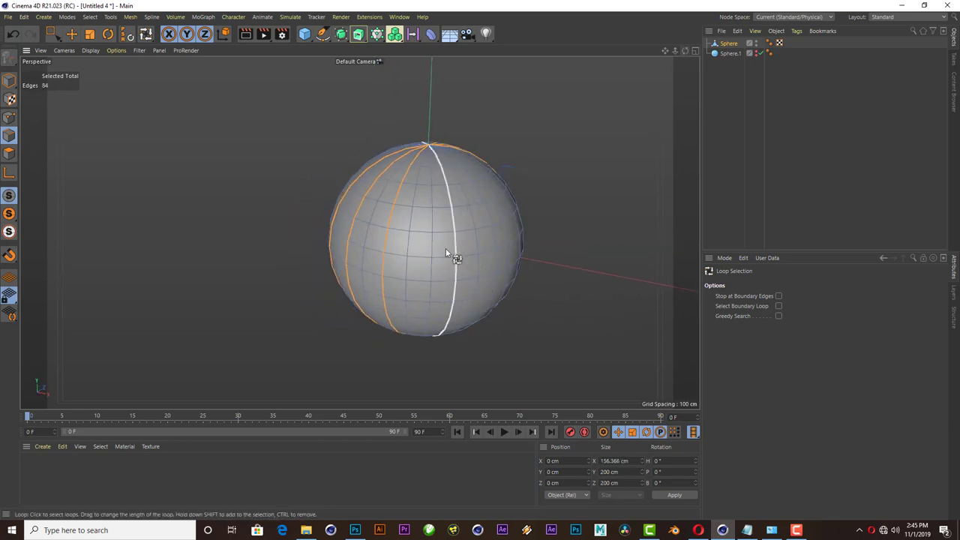
shift+click(445, 252)
shift+click(480, 260)
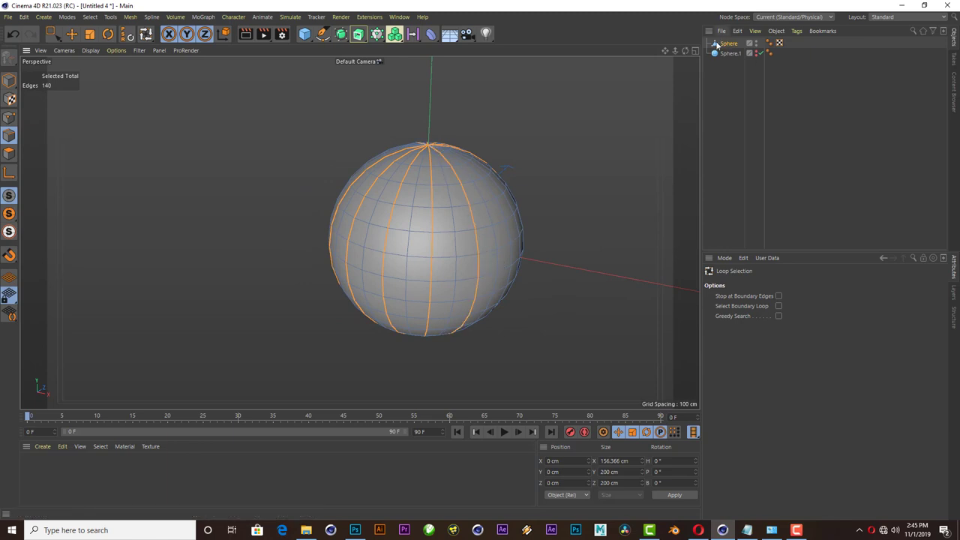
drag(687, 54, 468, 272)
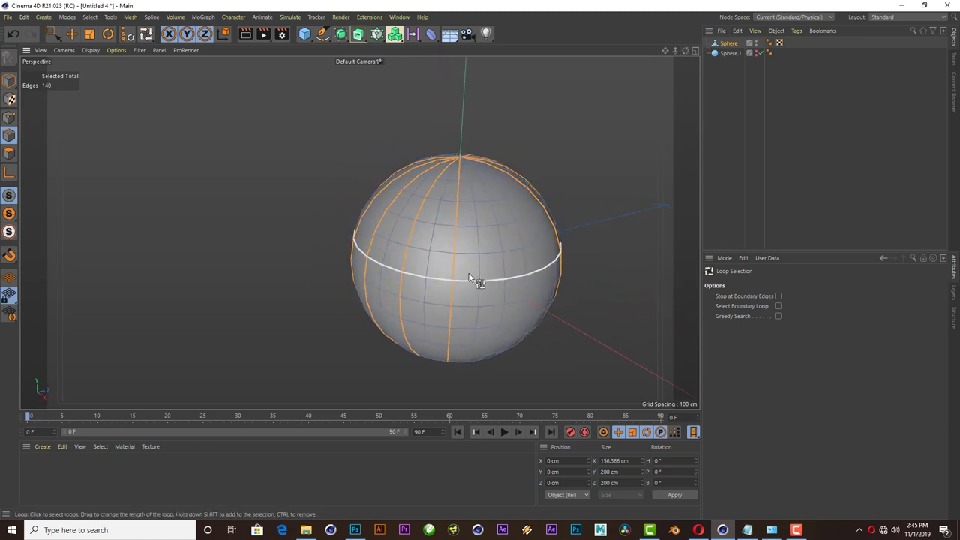
shift+click(497, 265)
shift+click(550, 285)
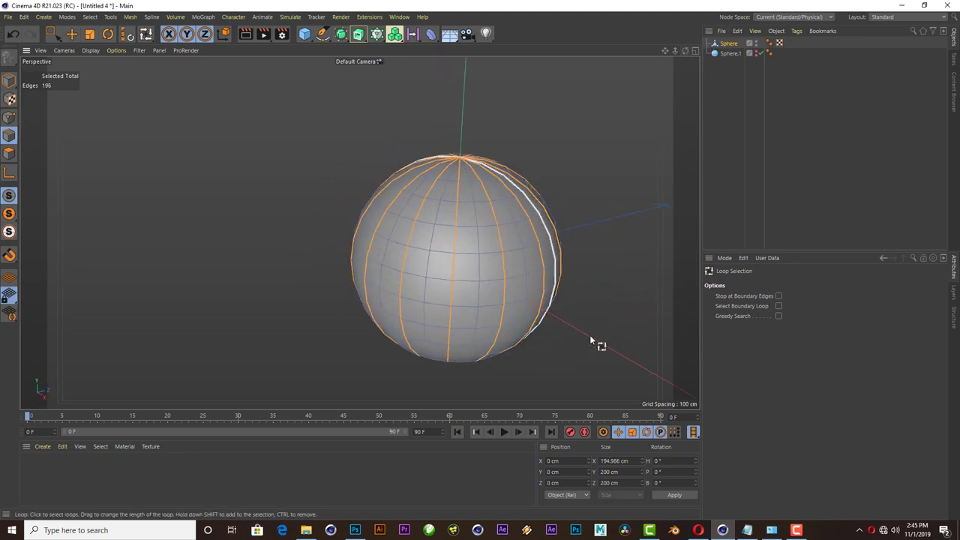
drag(684, 50, 359, 232)
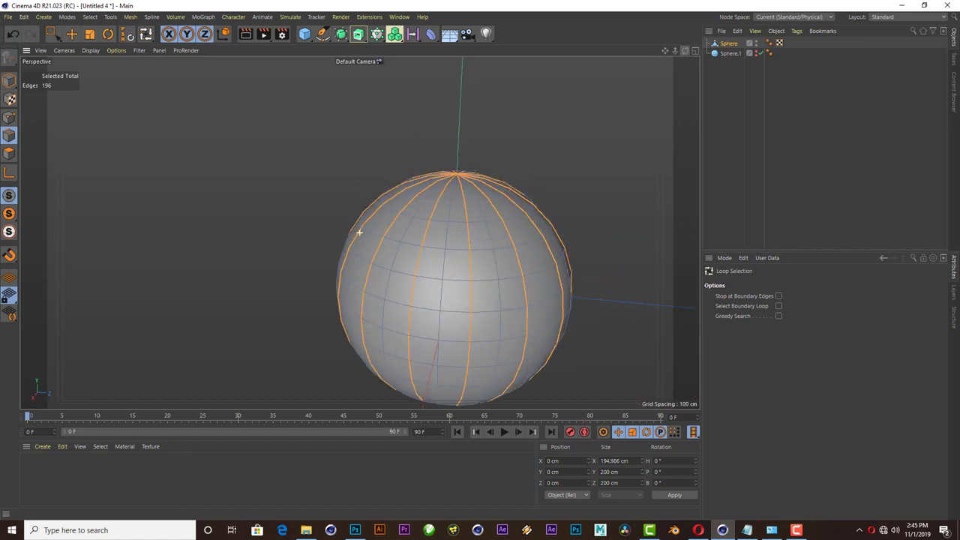
drag(684, 50, 442, 240)
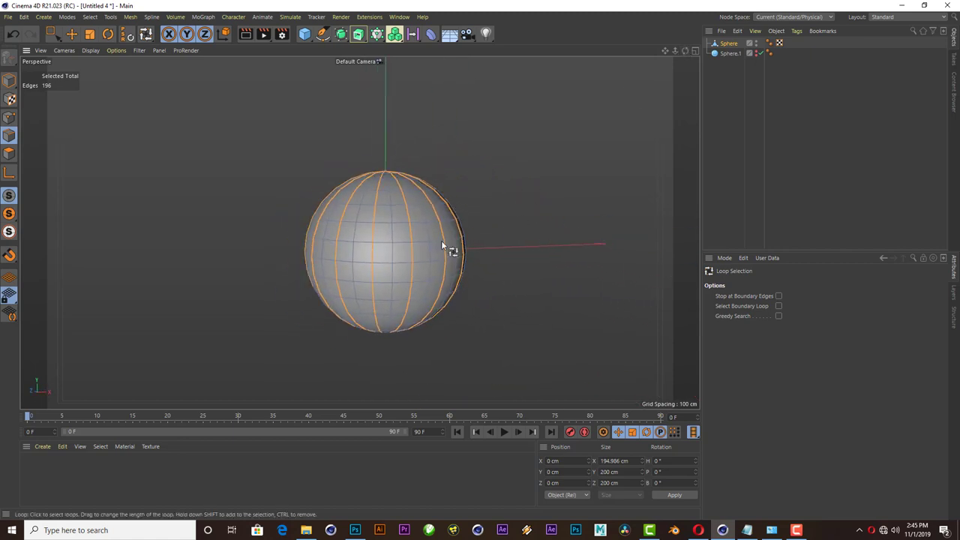
click(89, 33)
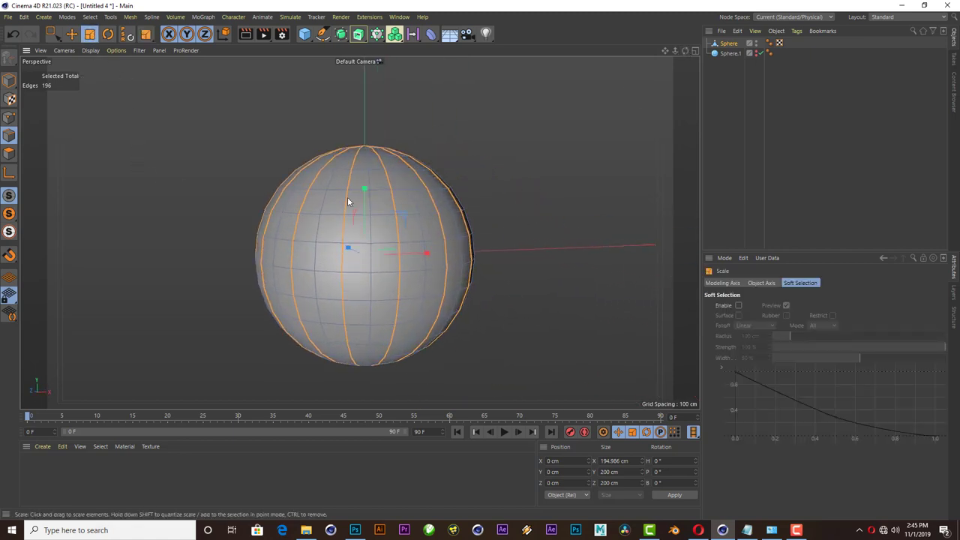
- Scale the selected edge loops inward under a Subdivision Surface to form pumpkin ribs
alt+drag(348, 201, 373, 240)
drag(558, 153, 533, 166)
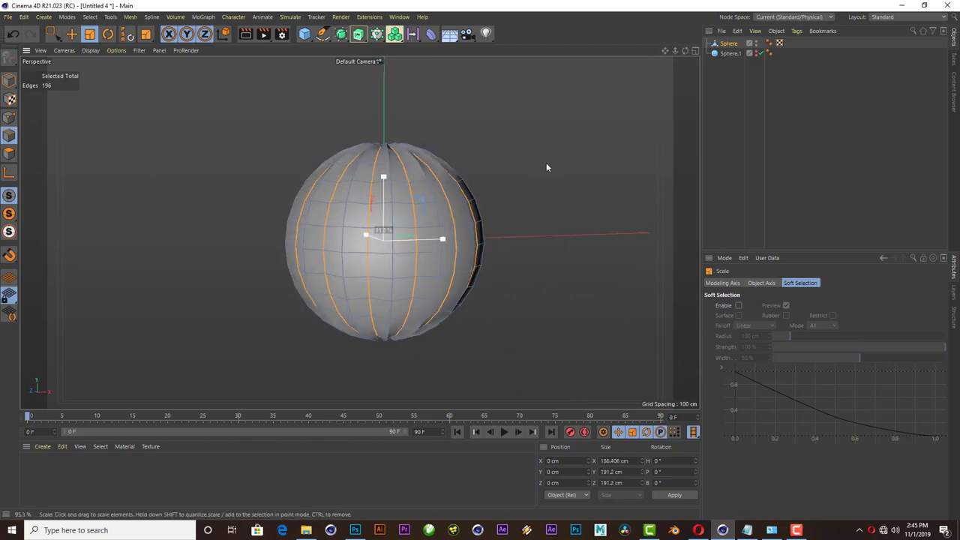
alt+click(341, 34)
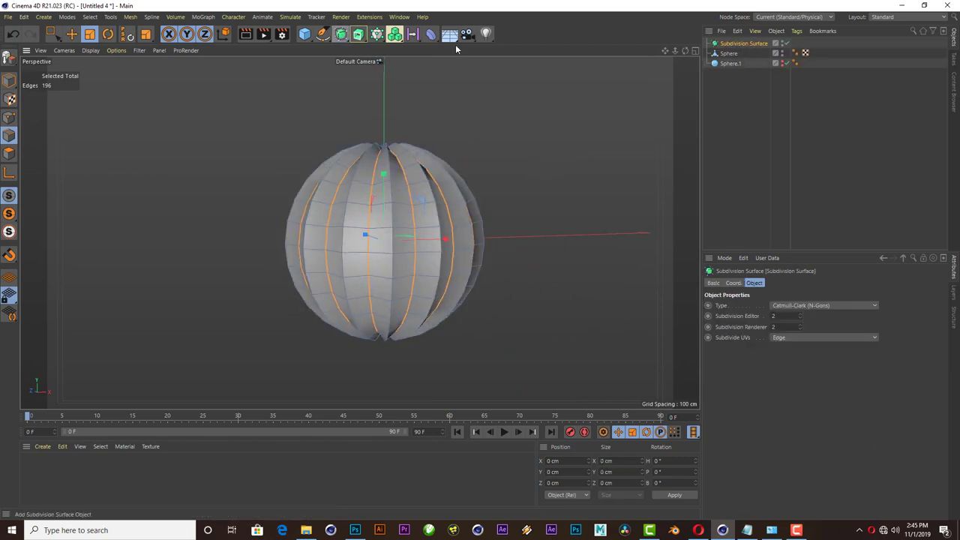
click(729, 54)
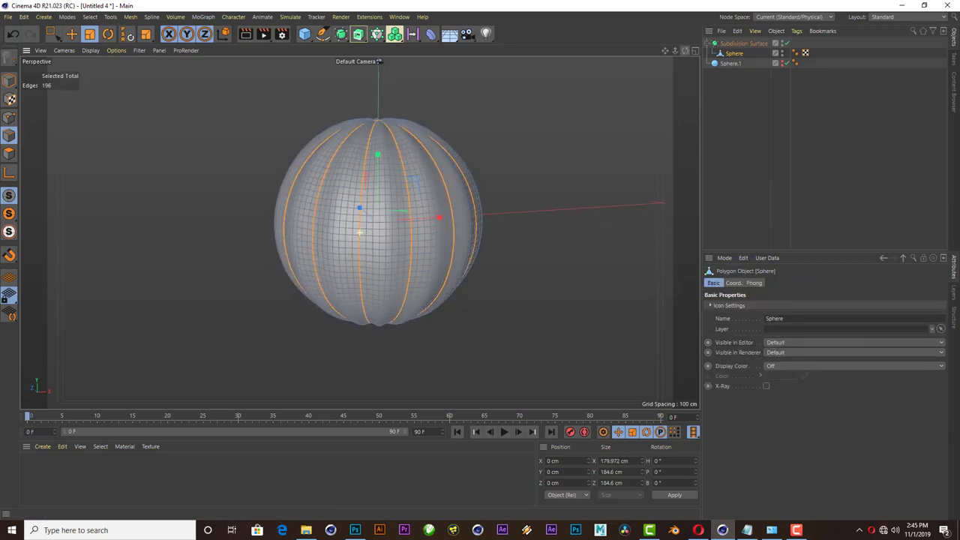
alt+drag(570, 172, 601, 133)
key(t)
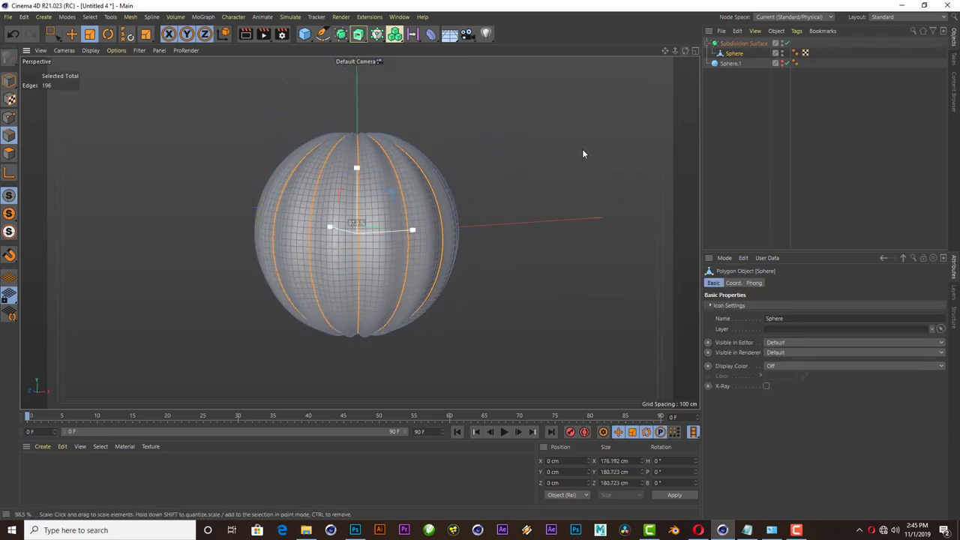
drag(577, 150, 467, 280)
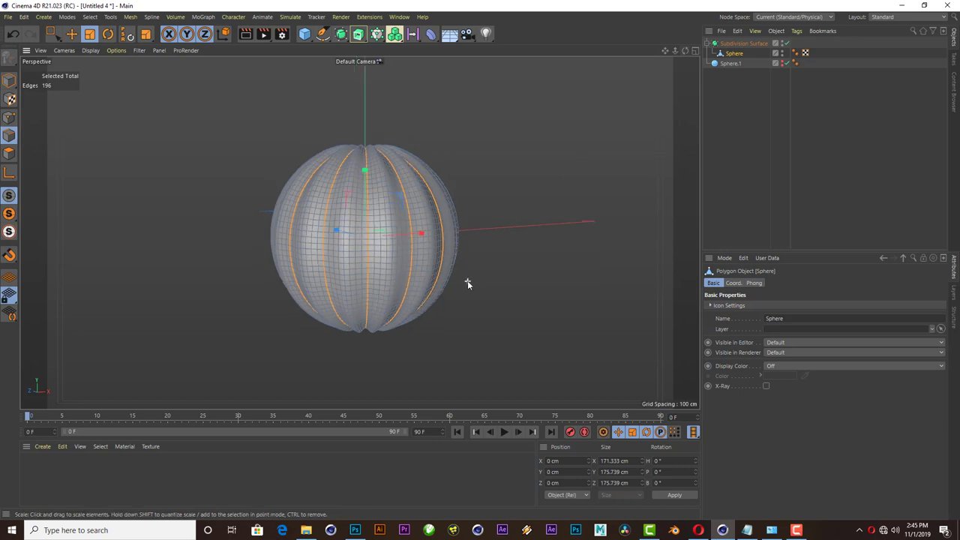
- Enable Ambient Occlusion in Render Settings and render a preview of the view
click(246, 38)
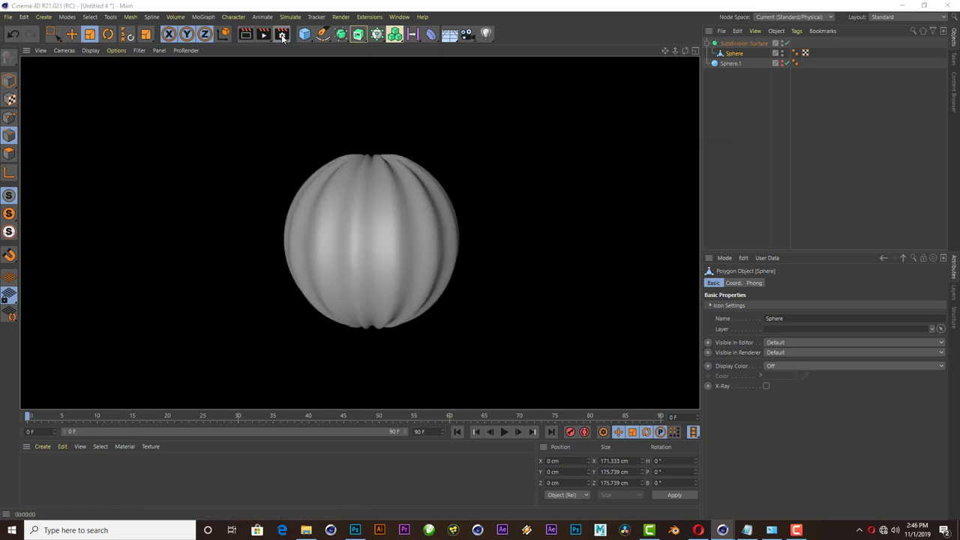
click(282, 35)
click(323, 251)
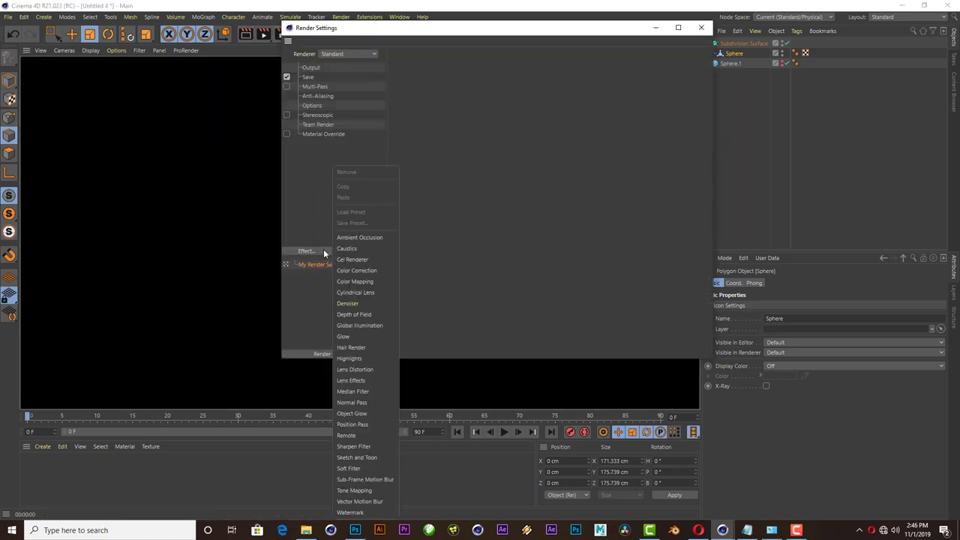
click(370, 237)
click(699, 28)
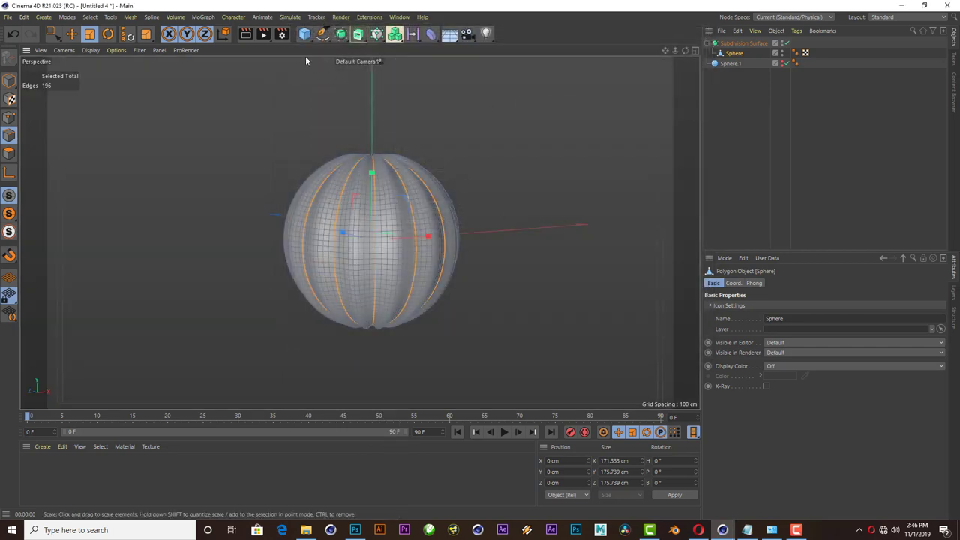
key(ctrl+r)
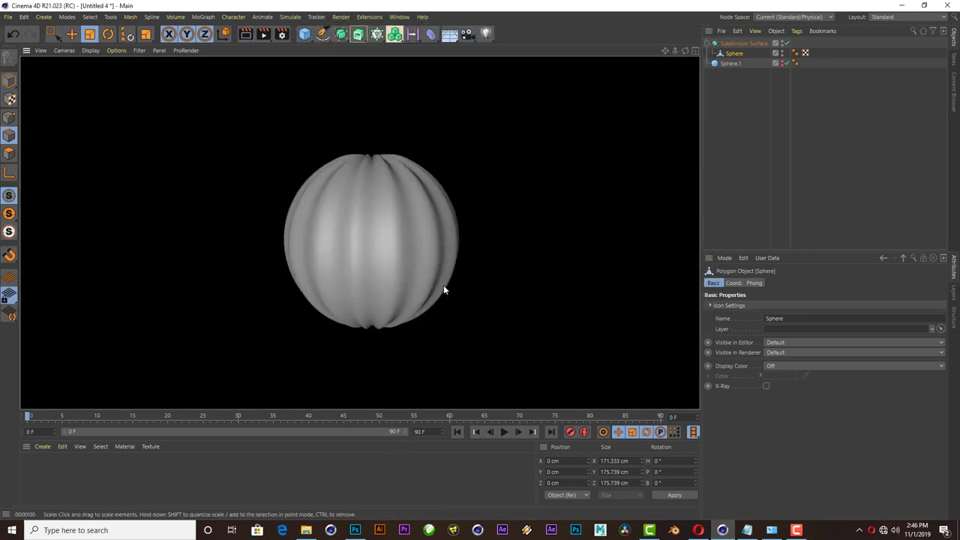
click(718, 110)
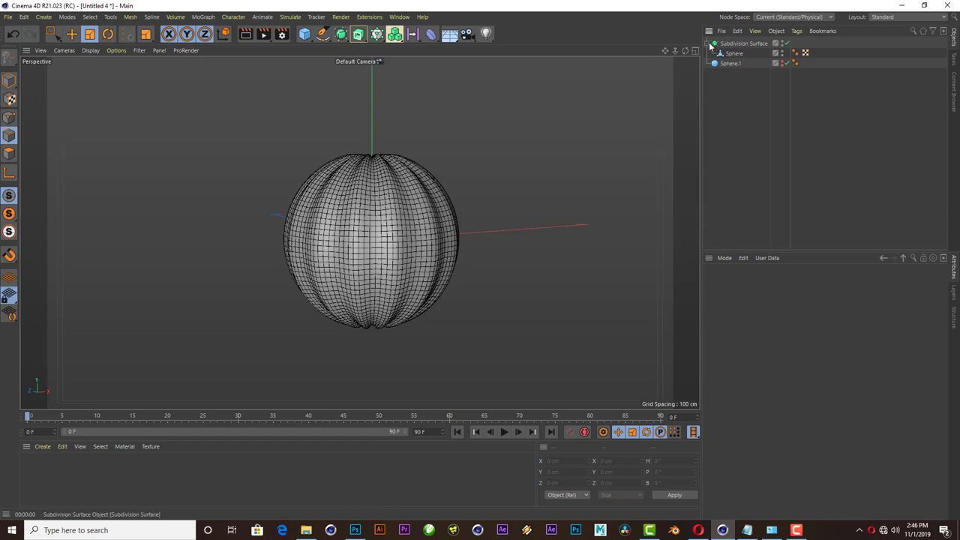
- Squash the Subdivision Surface vertically to about 90% of its height
click(709, 43)
click(743, 44)
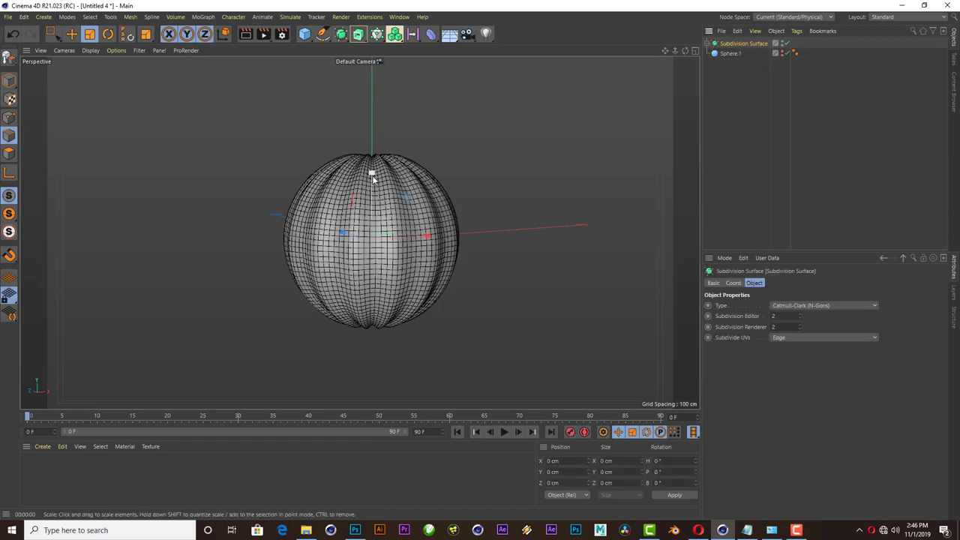
drag(372, 176, 375, 180)
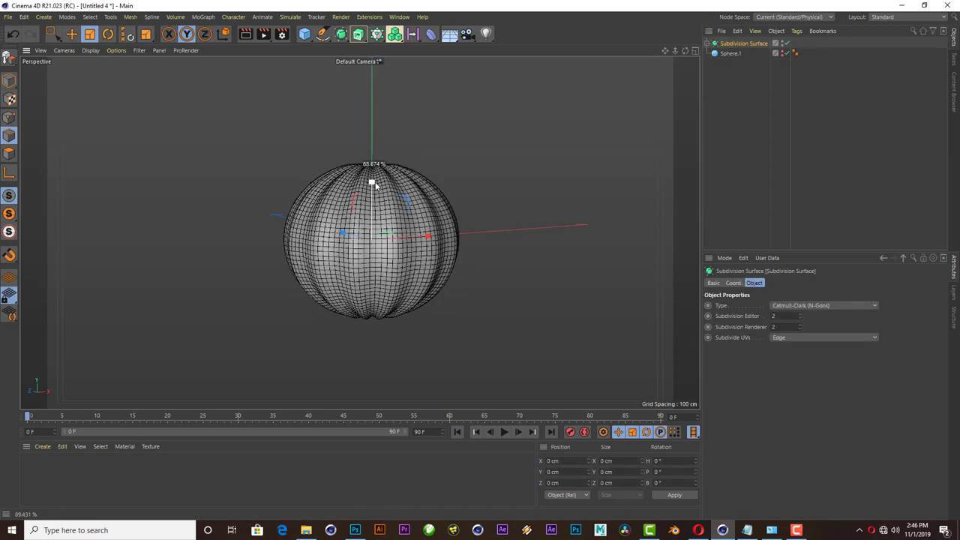
scroll(375, 177, down, 3)
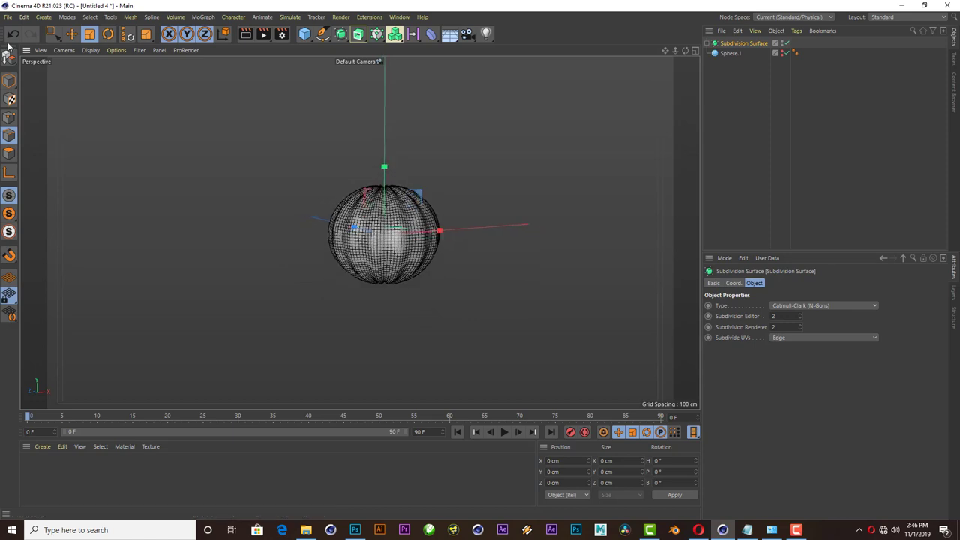
- Raise the pumpkin about 85 cm along Y in Model mode
click(71, 34)
click(10, 75)
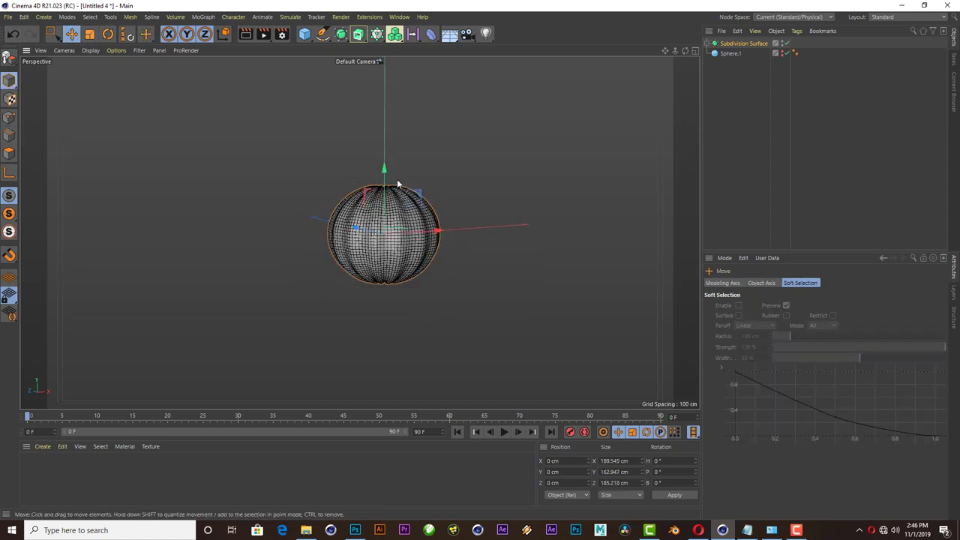
drag(384, 171, 383, 125)
scroll(382, 134, up, 2)
scroll(394, 169, up, 1)
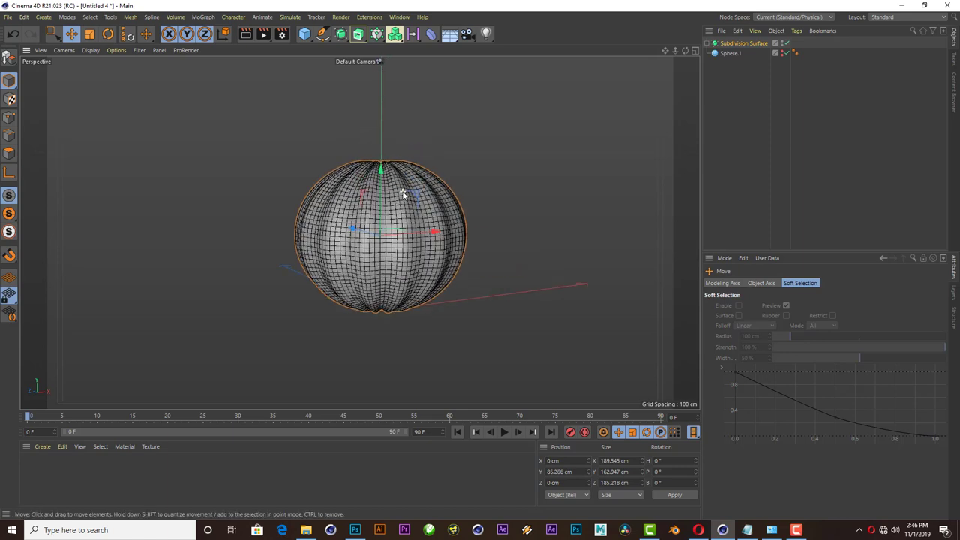
scroll(400, 188, up, 1)
- Render a preview of the squashed pumpkin, then deselect it
click(246, 34)
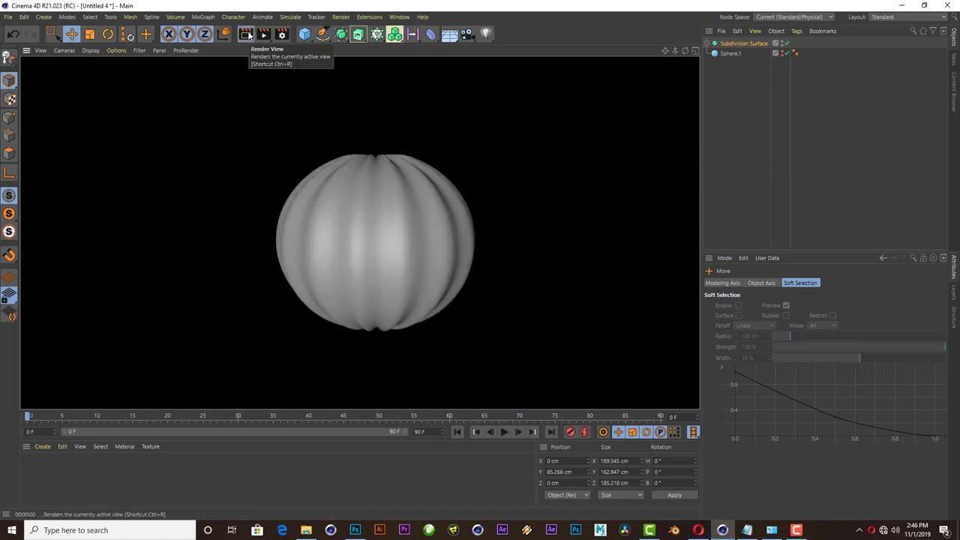
scroll(367, 282, down, 1)
scroll(461, 169, down, 1)
click(462, 168)
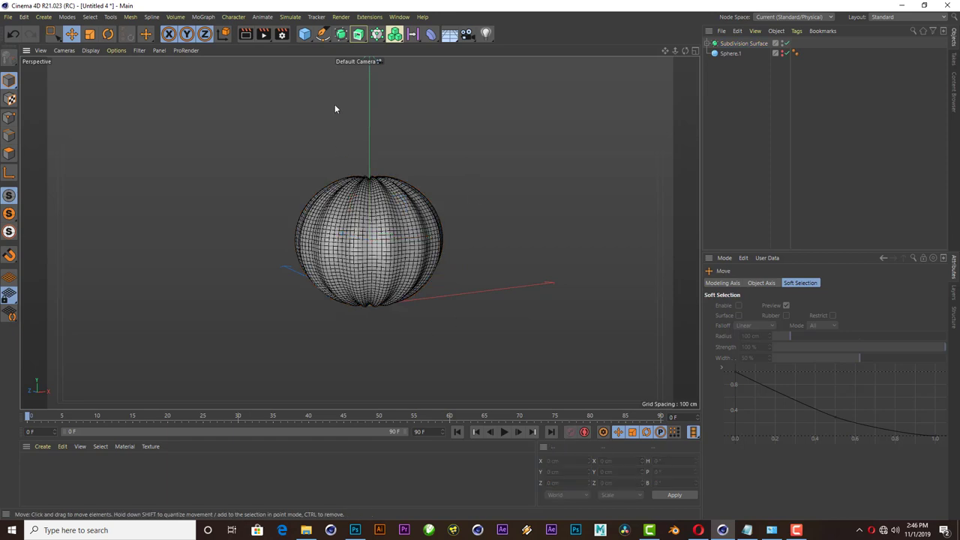
scroll(334, 105, up, 1)
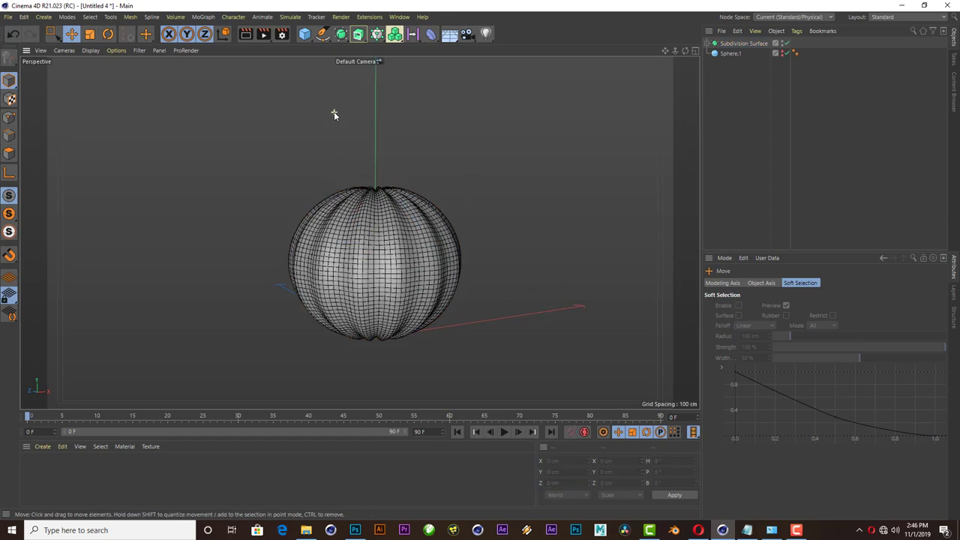
- Add a Flower spline lying flat on the XZ plane
click(324, 34)
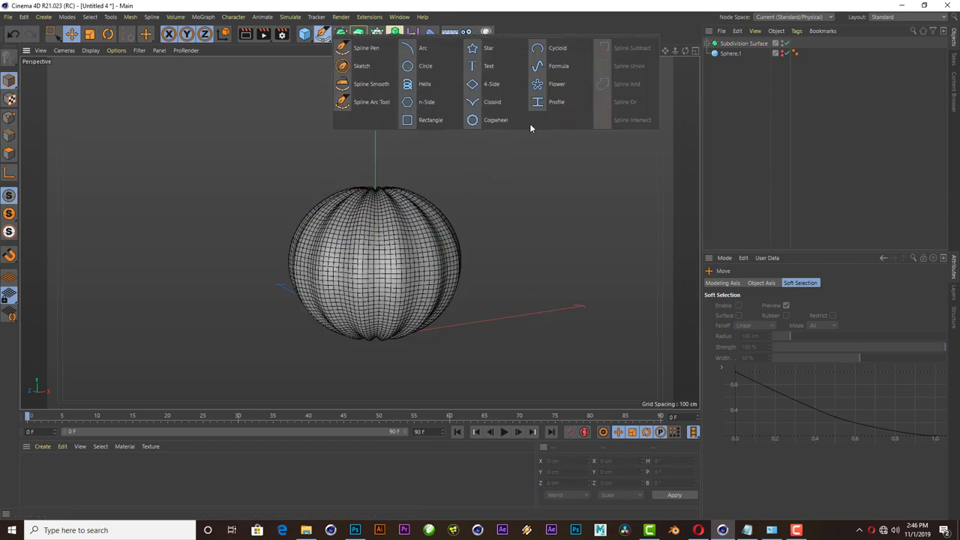
click(556, 83)
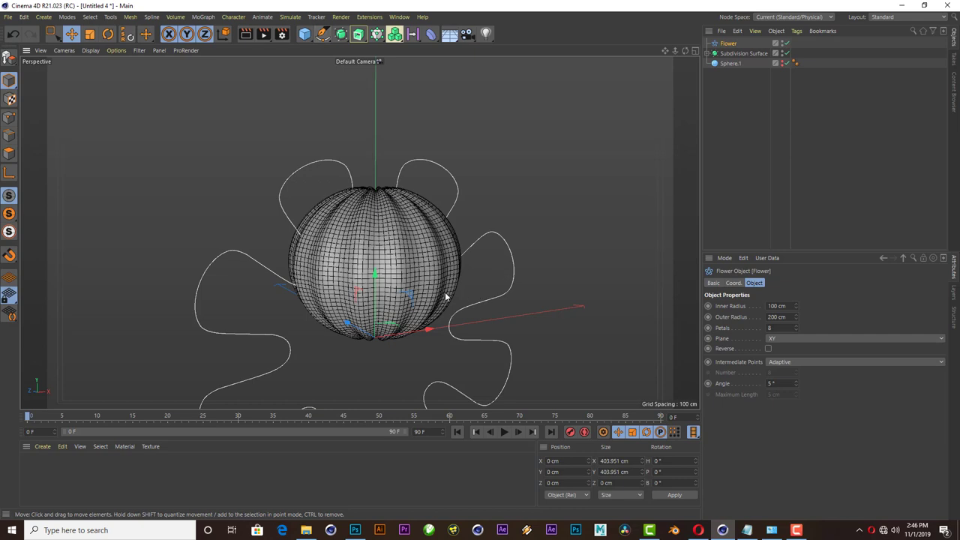
click(788, 339)
click(786, 382)
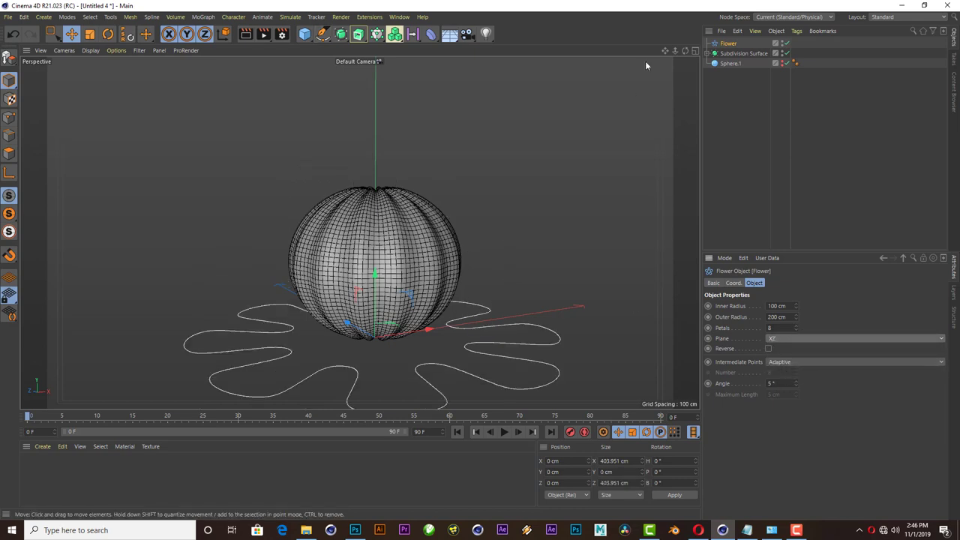
- In the maximised Top view, scale the flower down to about 24 cm across
click(686, 50)
click(684, 51)
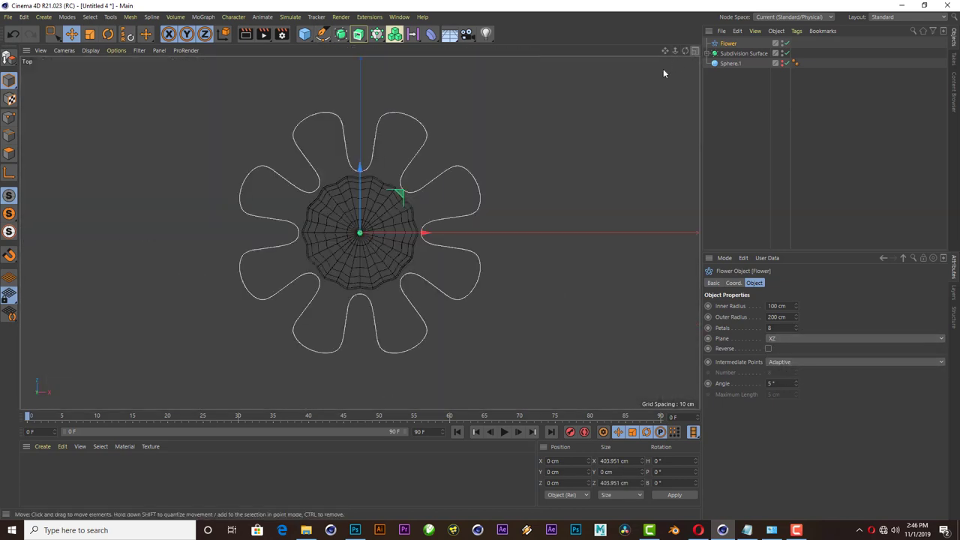
scroll(633, 105, up, 2)
scroll(604, 141, up, 2)
drag(604, 141, 486, 178)
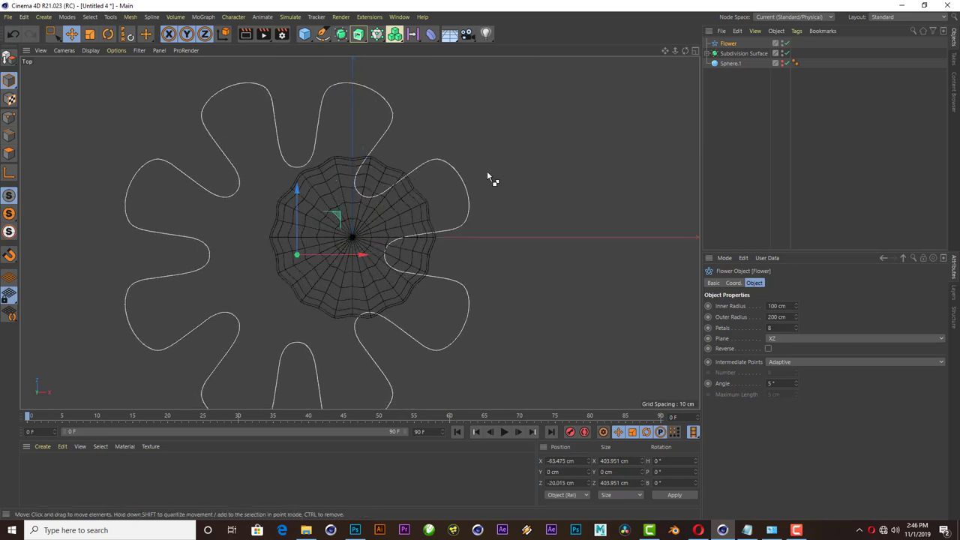
key(ctrl+z)
key(t)
mouse_move(544, 125)
mouse_down()
mouse_move(401, 213)
mouse_move(363, 216)
mouse_up()
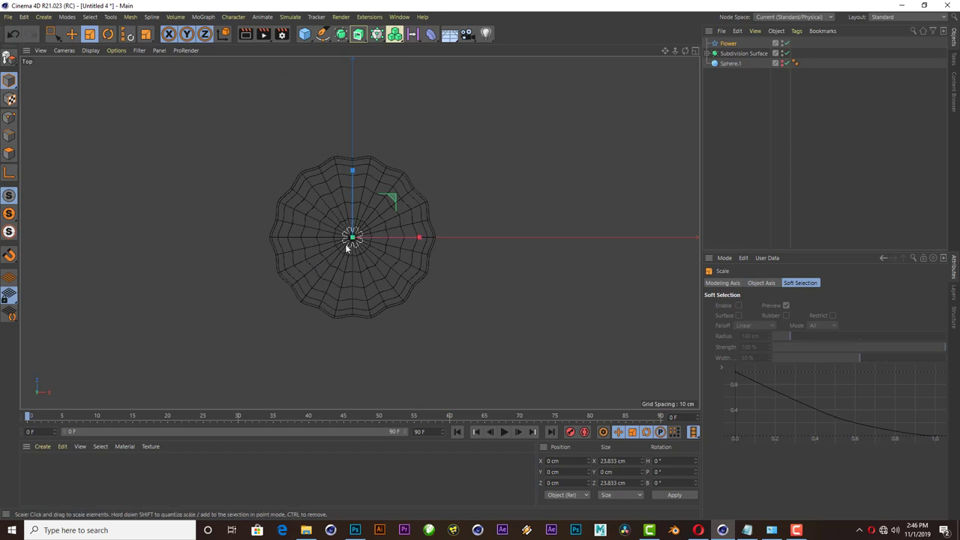
- Set the Flower's Inner Radius to 6.9 cm and Outer Radius to 9.8 cm
scroll(346, 249, up, 3)
scroll(346, 249, up, 2)
click(727, 42)
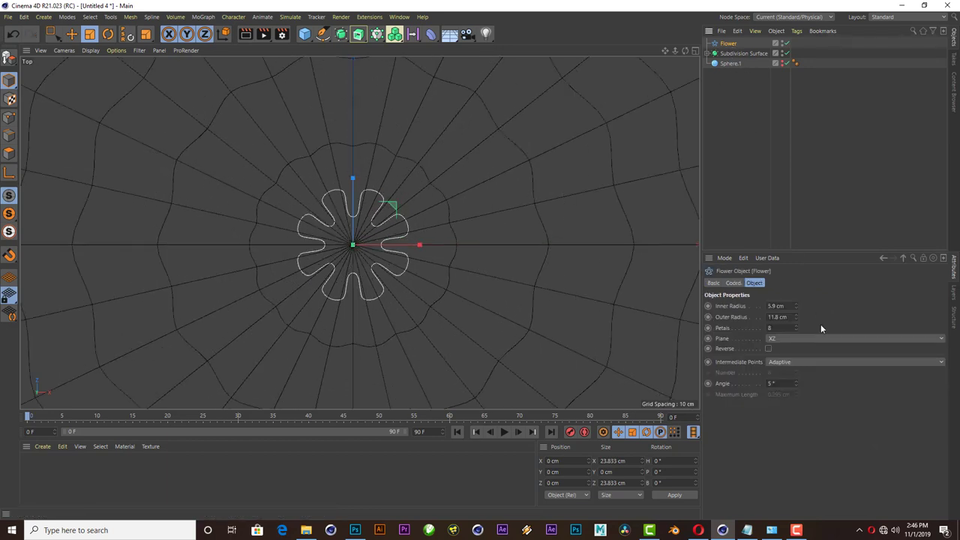
click(796, 306)
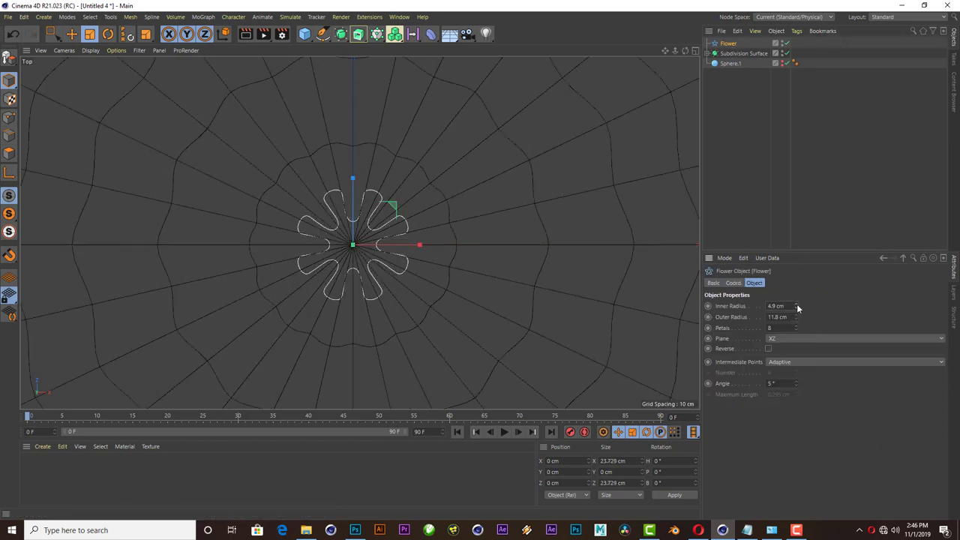
click(796, 304)
click(796, 304)
click(796, 319)
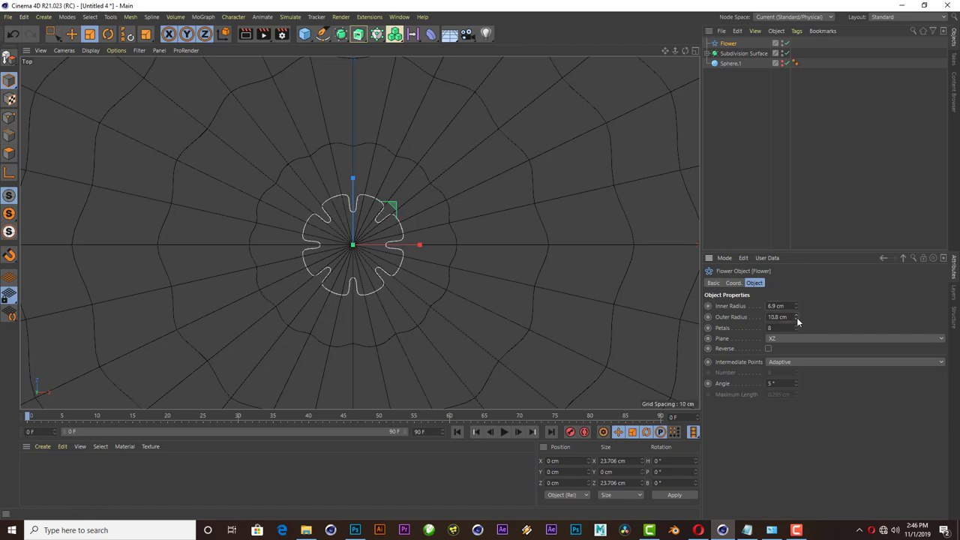
click(797, 319)
- Fine-tune the radii, settling again on 6.9 cm inner and 9.8 cm outer, and maximise Perspective
drag(796, 309, 796, 312)
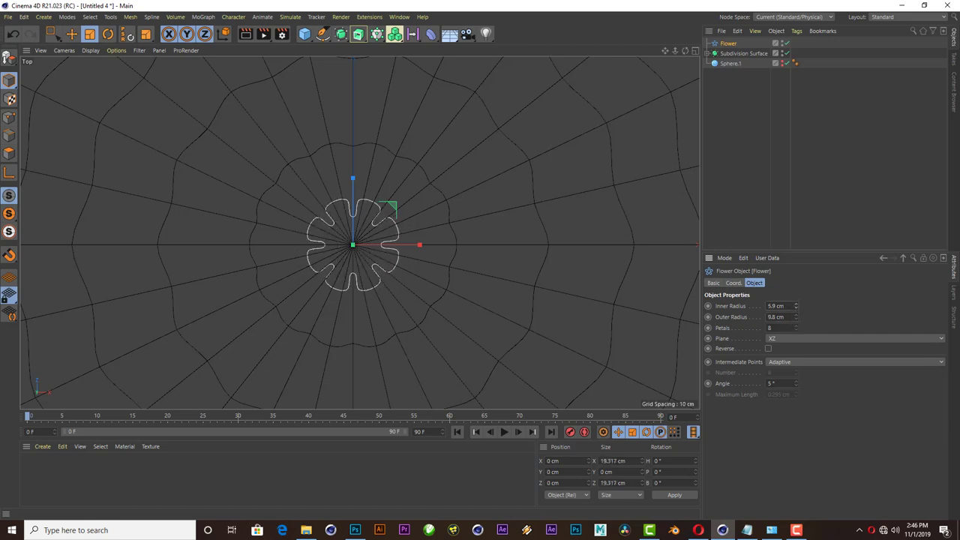
drag(797, 308, 796, 303)
click(797, 308)
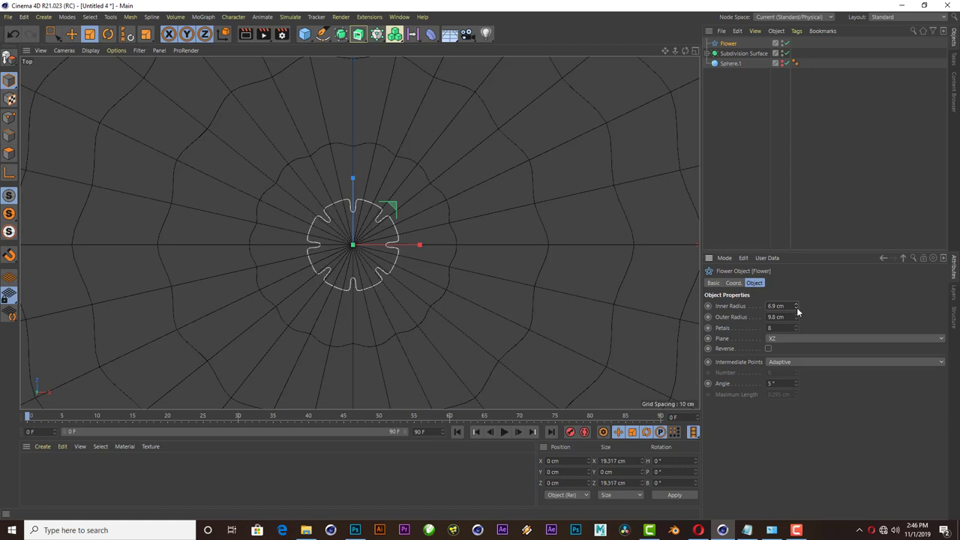
click(797, 320)
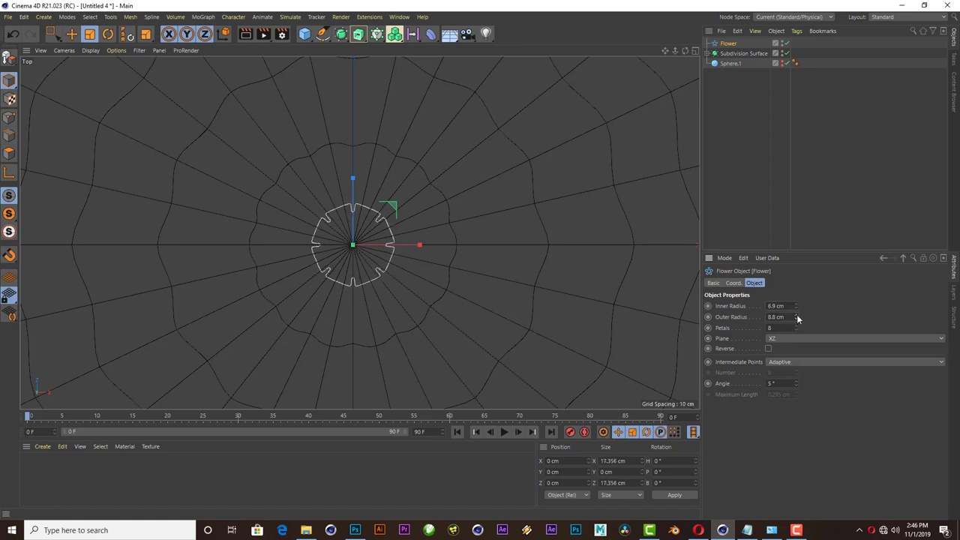
drag(797, 317, 797, 311)
click(797, 320)
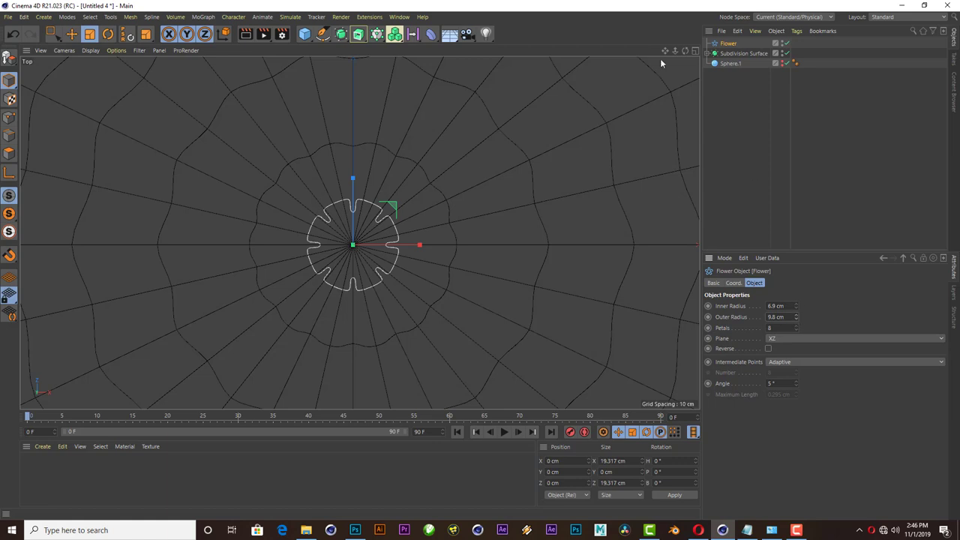
click(695, 50)
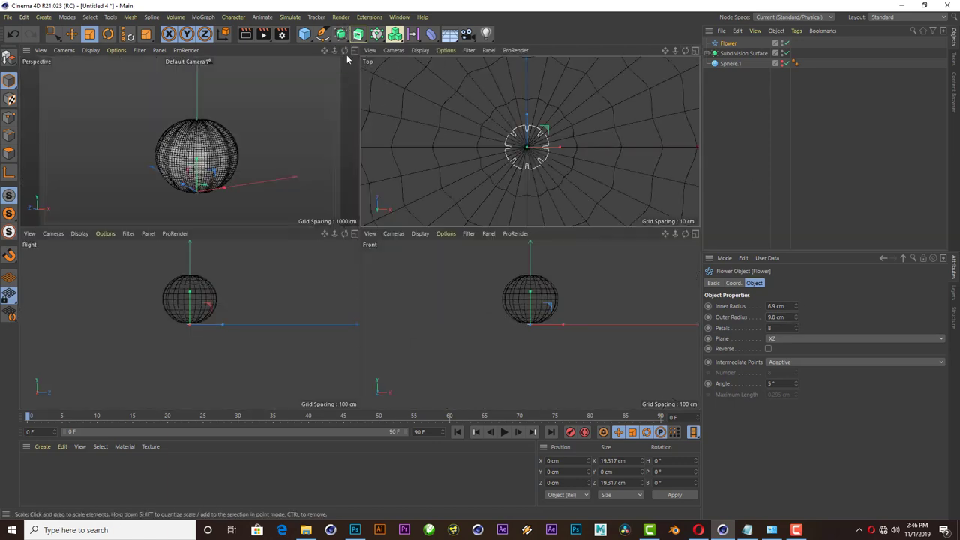
click(354, 50)
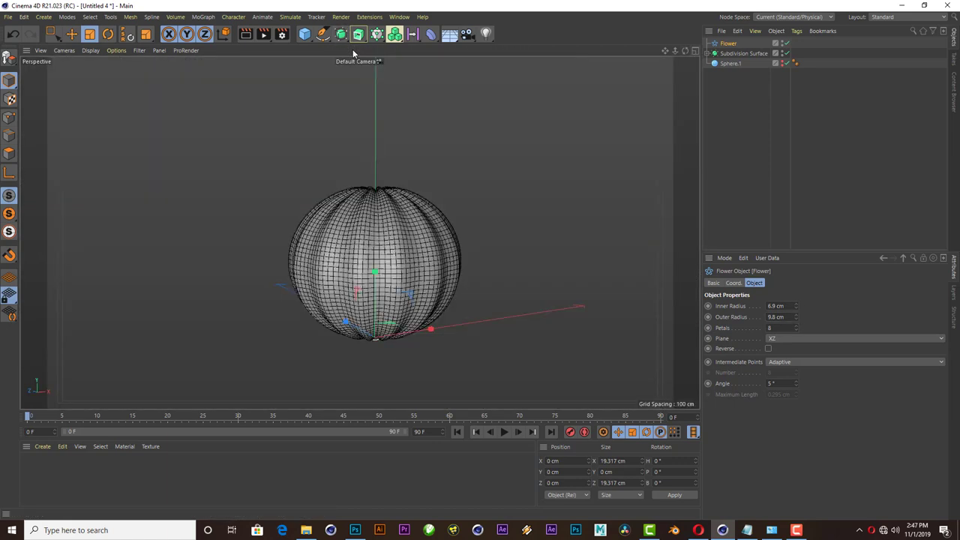
- Put the Flower in an Extrude with 0/75/0 cm movement and raise it onto the pumpkin's top
click(71, 34)
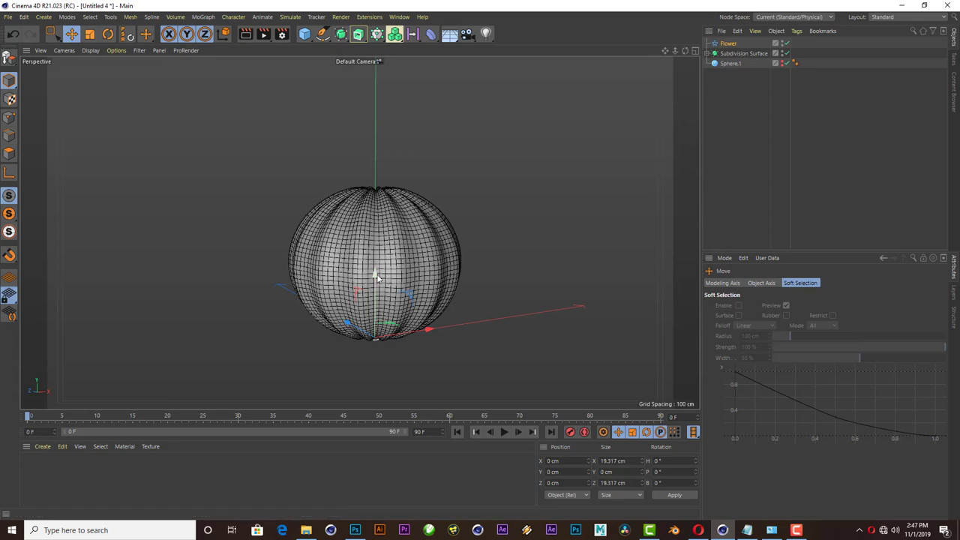
click(360, 34)
drag(735, 47, 733, 45)
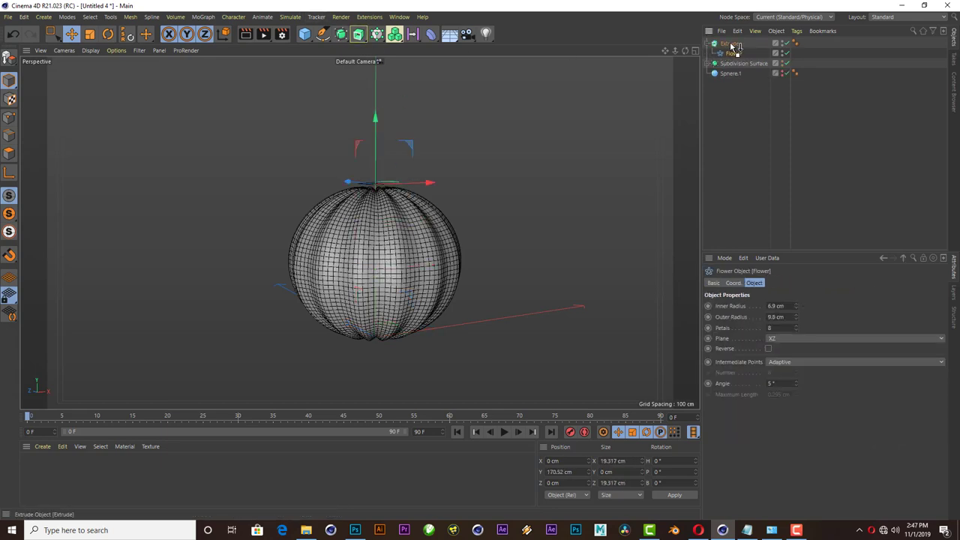
click(848, 306)
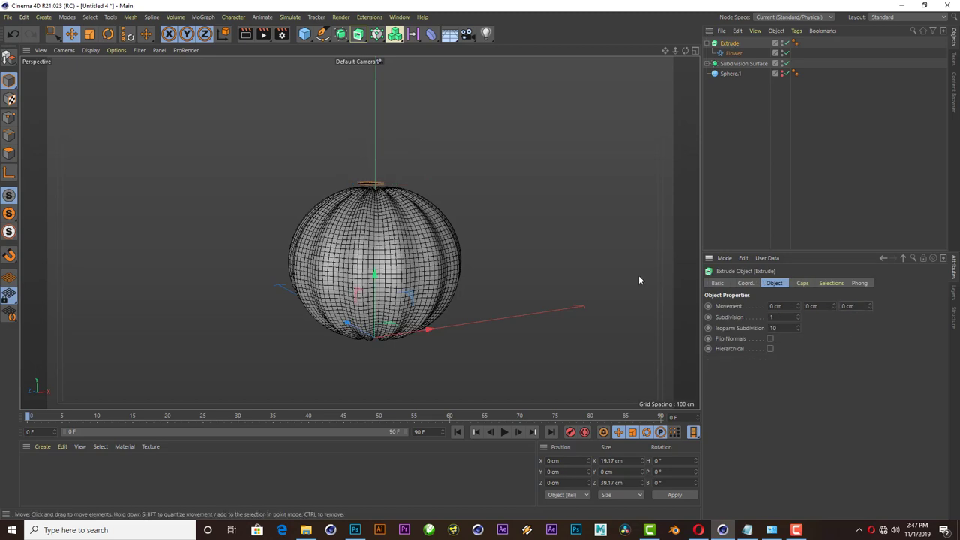
key(Return)
mouse_move(836, 307)
mouse_down()
mouse_move(836, 285)
mouse_move(530, 204)
mouse_up()
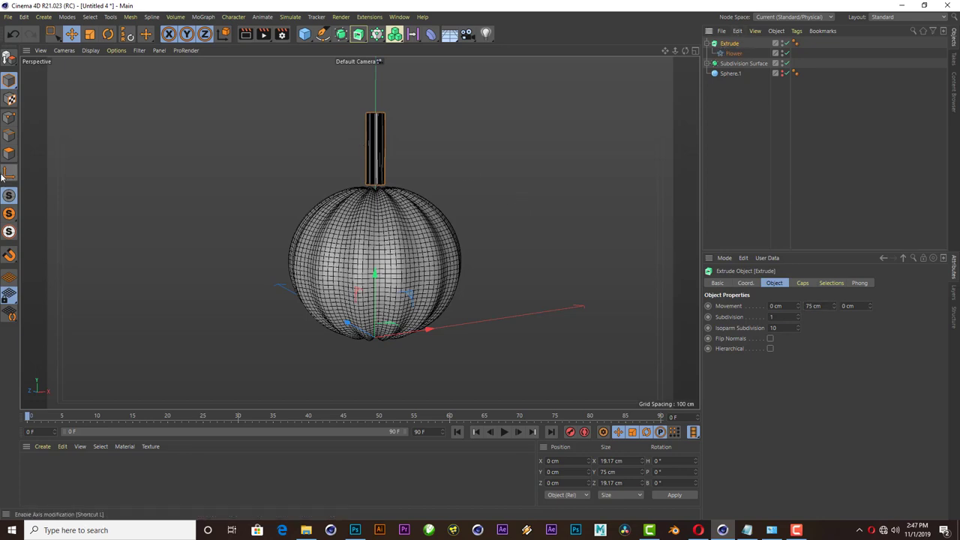
drag(375, 274, 377, 121)
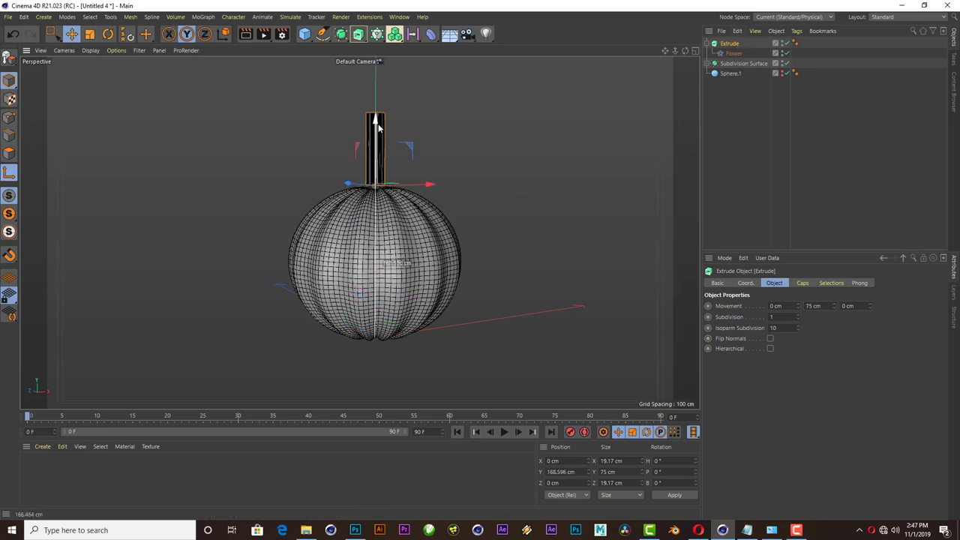
- Shrink the Flower outline to about 9.7 cm across in the Right view to thin the stem
click(695, 50)
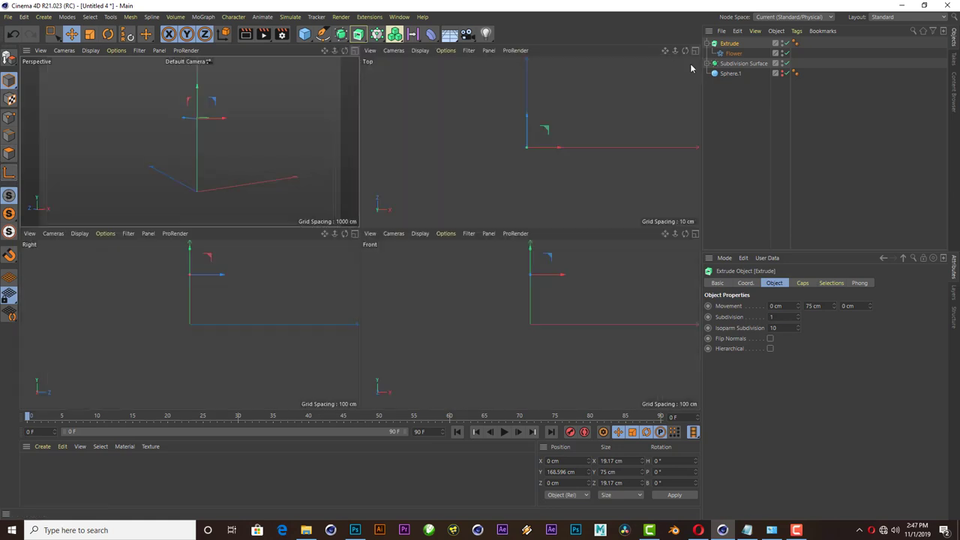
scroll(178, 266, up, 3)
scroll(199, 283, up, 5)
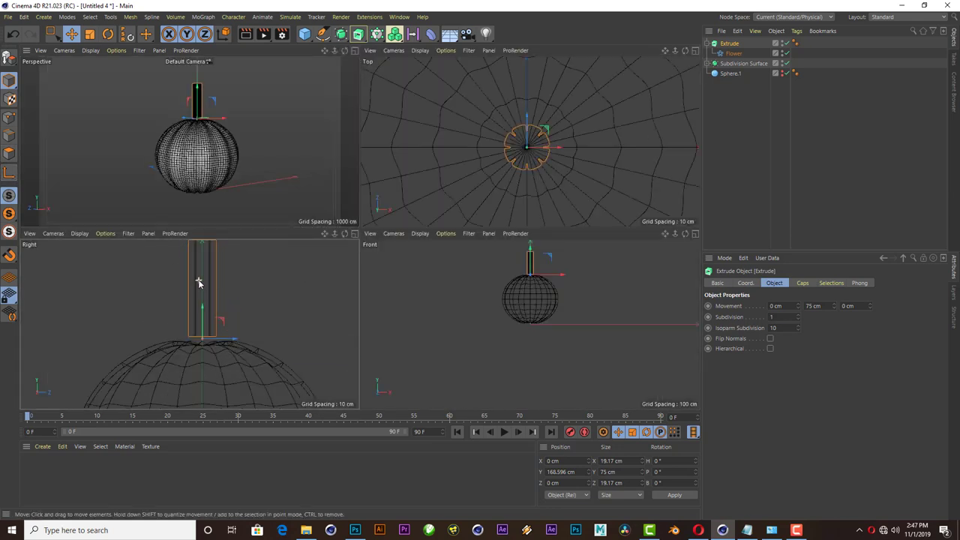
click(733, 53)
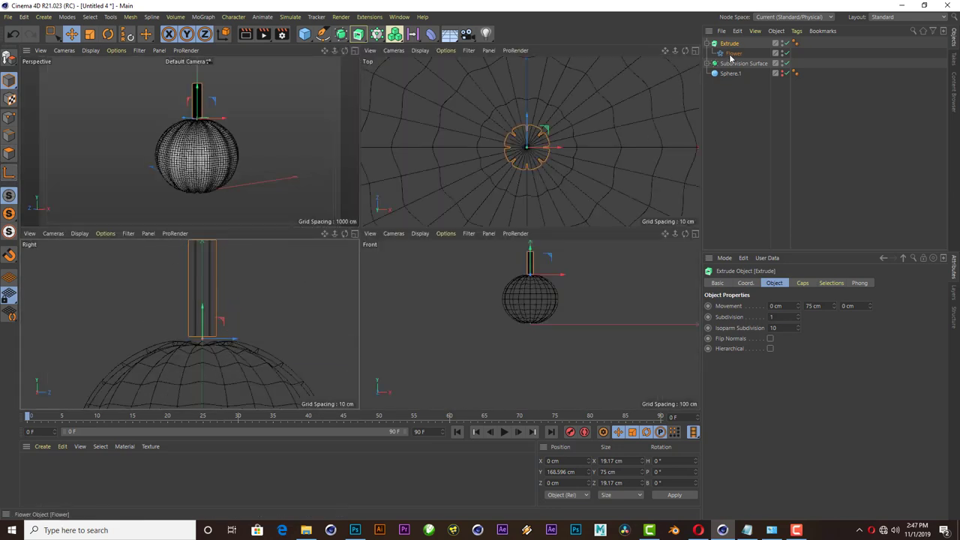
click(89, 34)
mouse_move(261, 295)
mouse_down()
mouse_move(162, 323)
mouse_move(63, 336)
mouse_up()
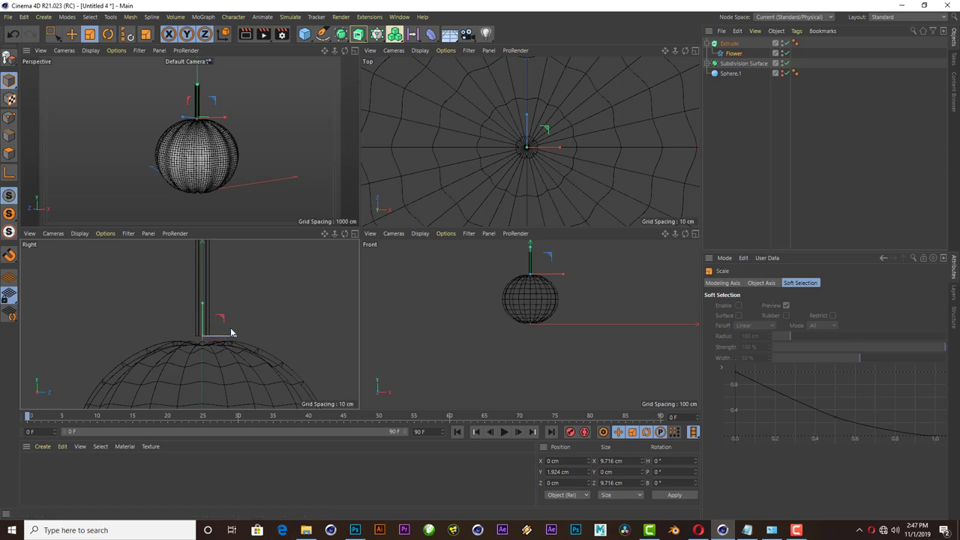
scroll(230, 332, down, 1)
click(71, 34)
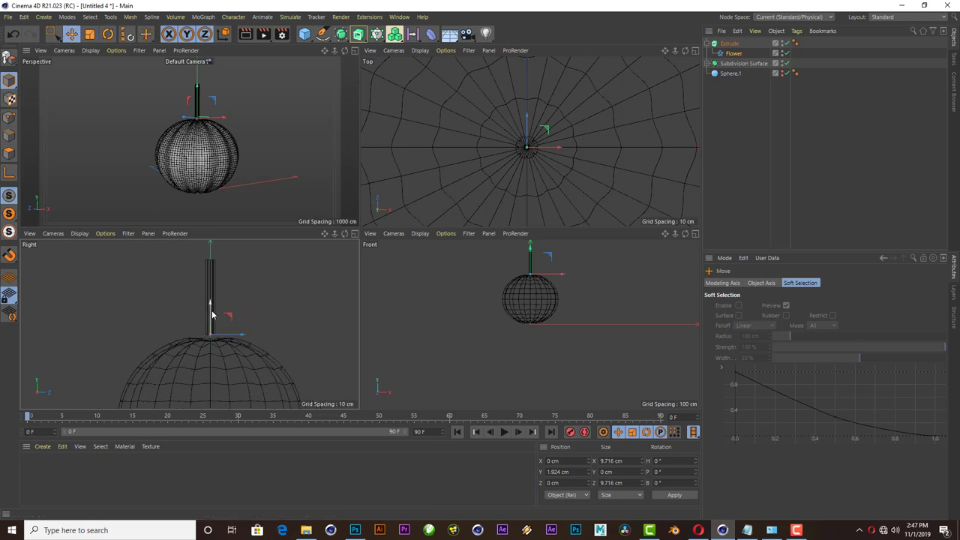
click(354, 50)
- Switch the Perspective view to plain Gouraud Shading and zoom in to inspect the stem
click(90, 50)
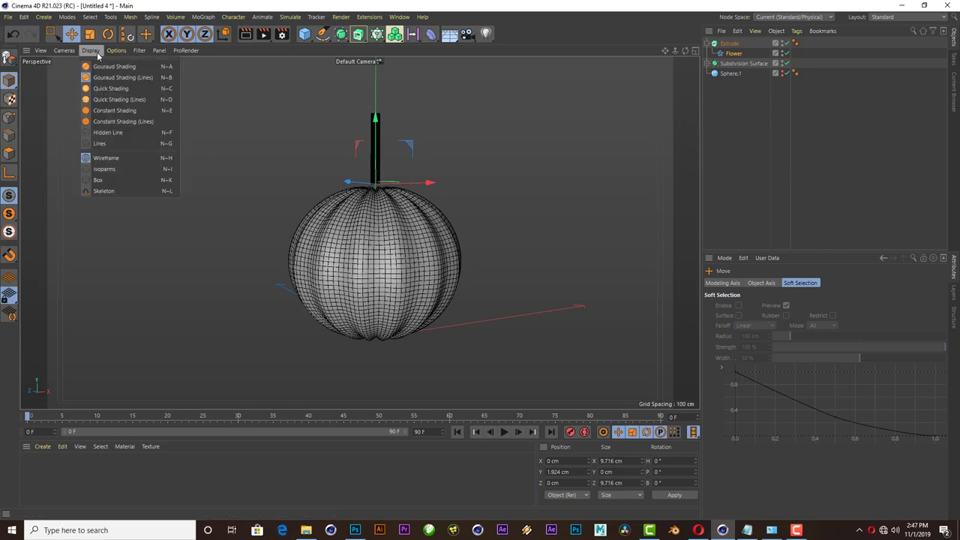
click(105, 65)
scroll(420, 142, up, 2)
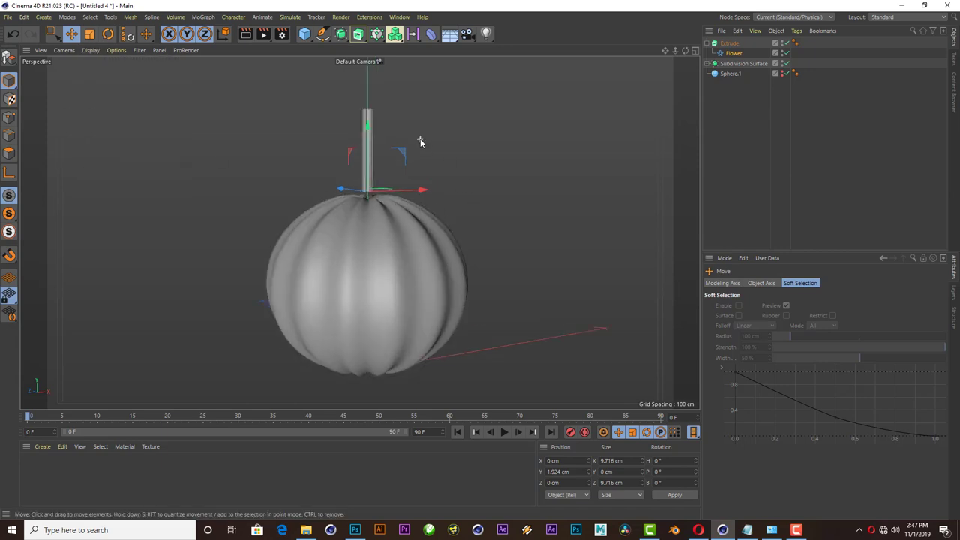
scroll(367, 130, up, 2)
scroll(371, 124, up, 2)
scroll(376, 121, up, 2)
scroll(376, 126, up, 2)
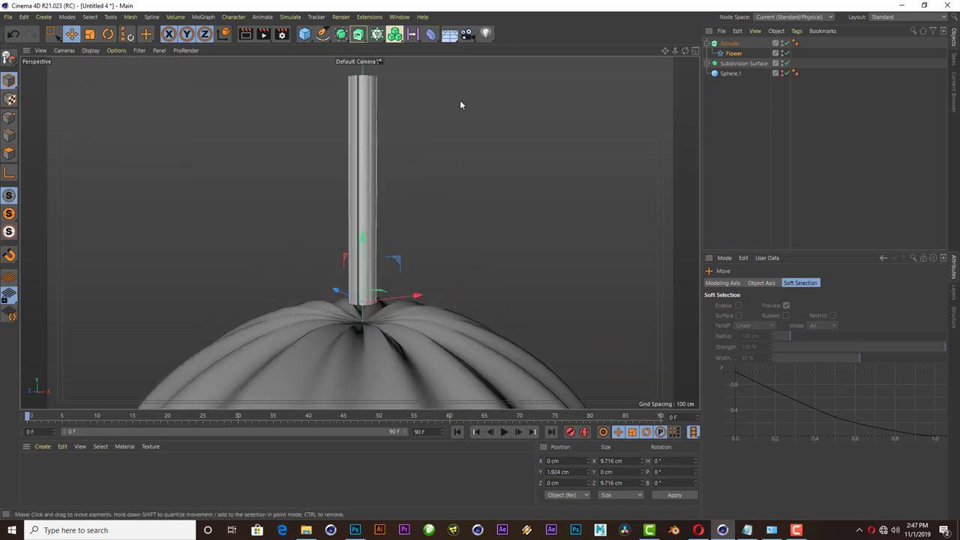
scroll(358, 234, down, 3)
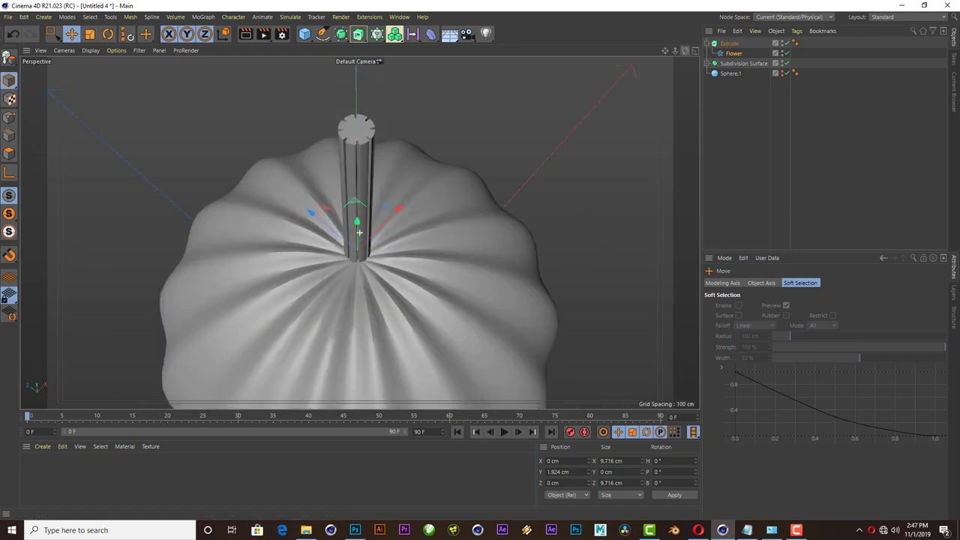
scroll(358, 235, up, 1)
scroll(359, 235, up, 1)
scroll(358, 235, up, 1)
scroll(375, 236, down, 1)
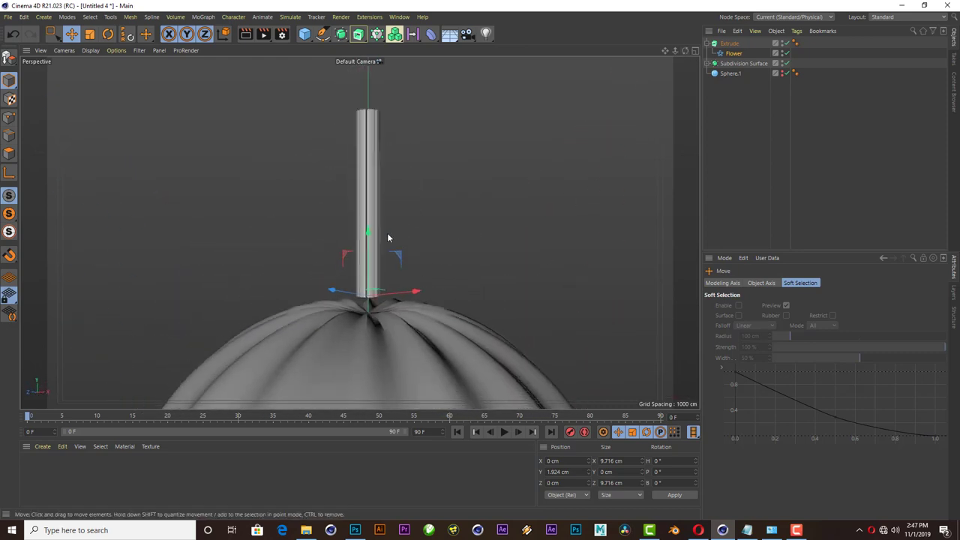
scroll(335, 107, down, 1)
scroll(463, 183, down, 1)
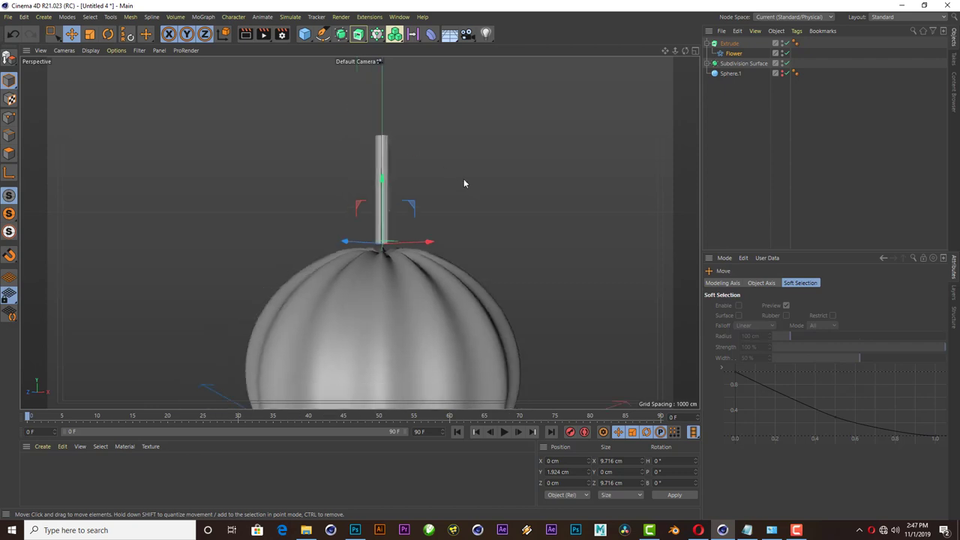
click(728, 45)
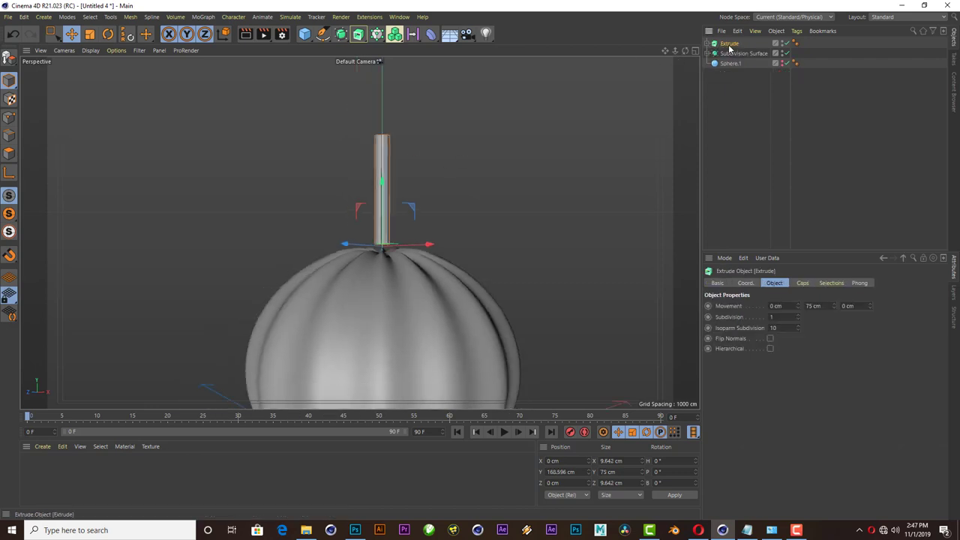
- Hide backup copies of Sphere.1 and the stem in a Null, then make the stem editable without selection tags
ctrl+drag(732, 75, 735, 74)
ctrl+click(732, 66)
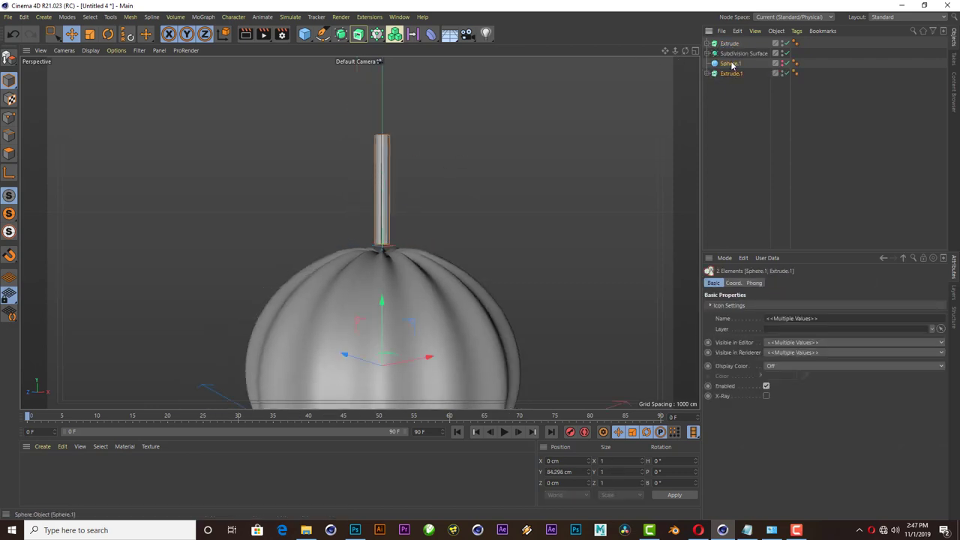
key(alt+g)
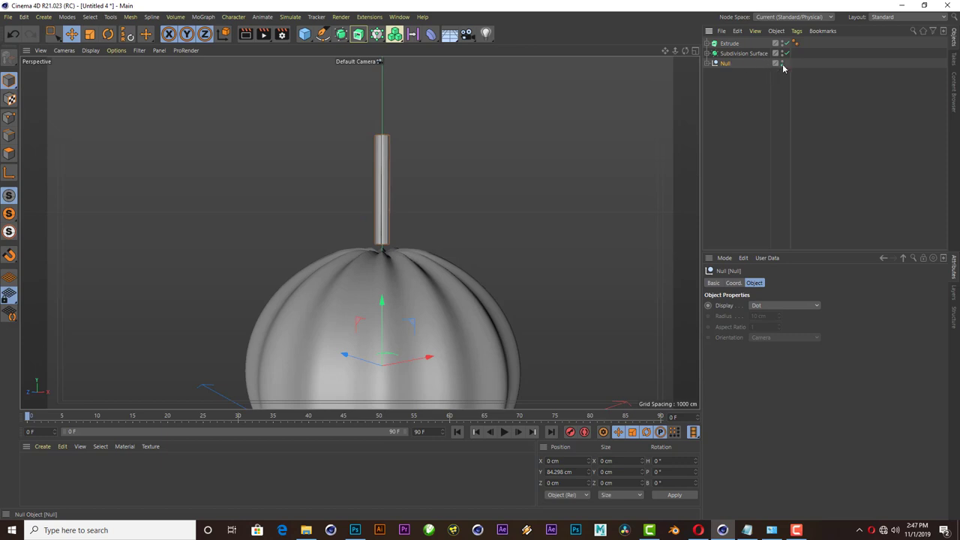
click(782, 64)
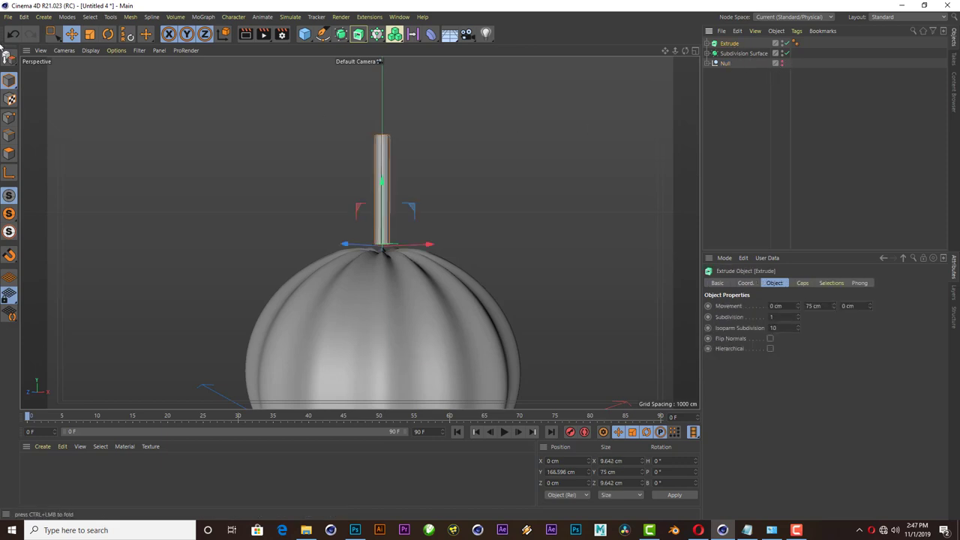
click(9, 57)
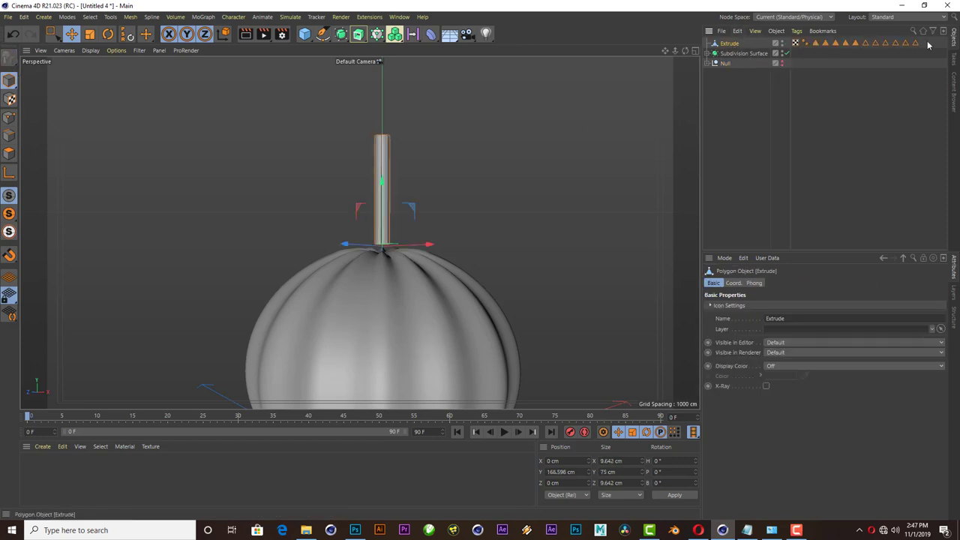
drag(870, 44, 816, 46)
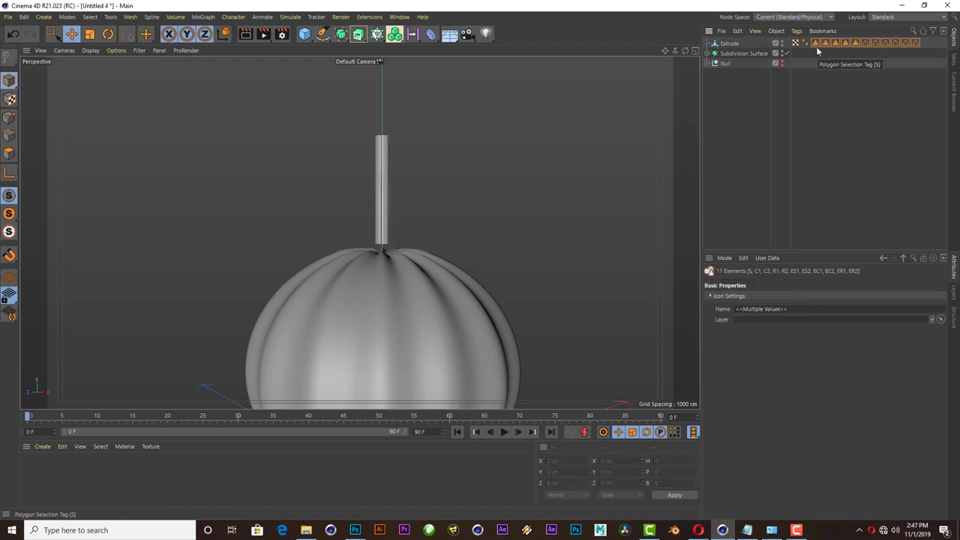
key(Delete)
- Turn Gouraud Shading (Lines) back on and select the stem in component editing mode
click(90, 51)
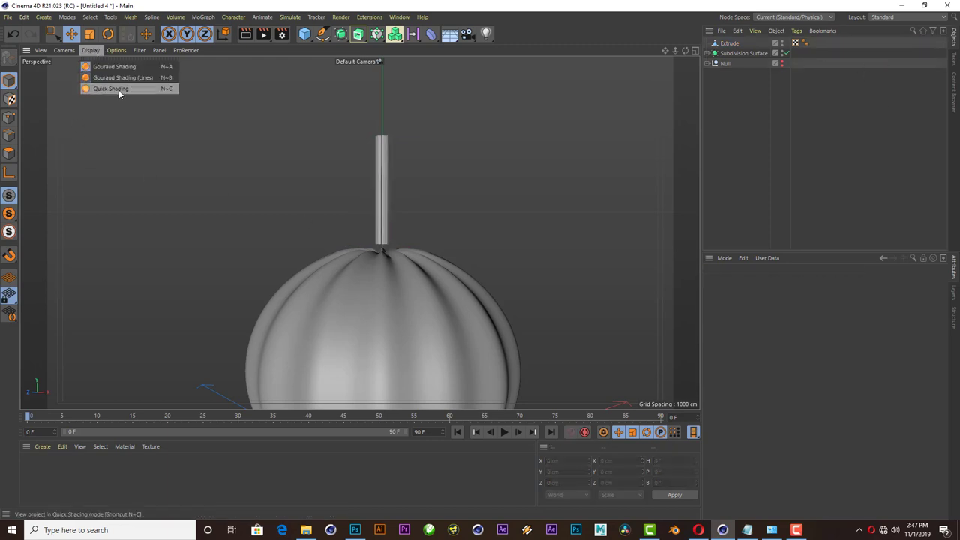
click(120, 80)
scroll(398, 184, up, 3)
scroll(395, 178, up, 3)
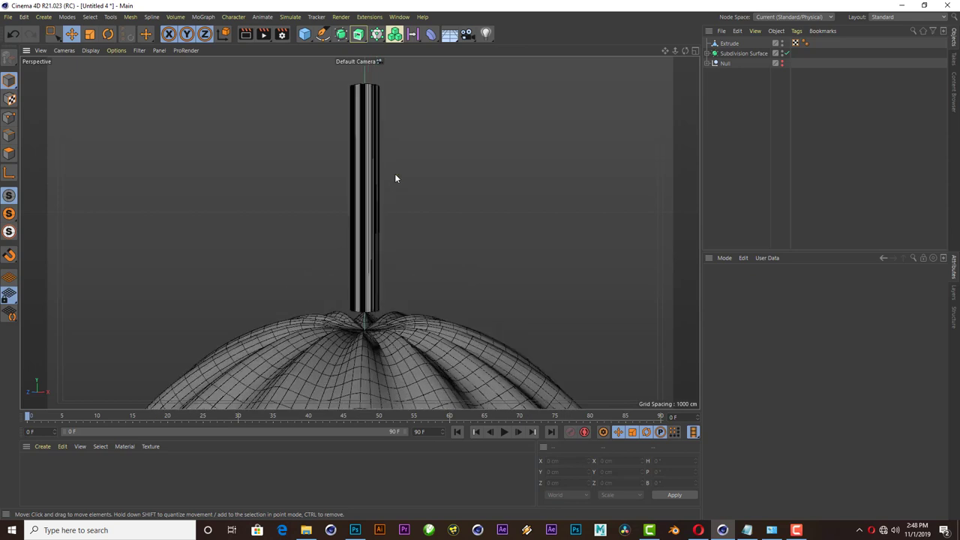
right_click(221, 141)
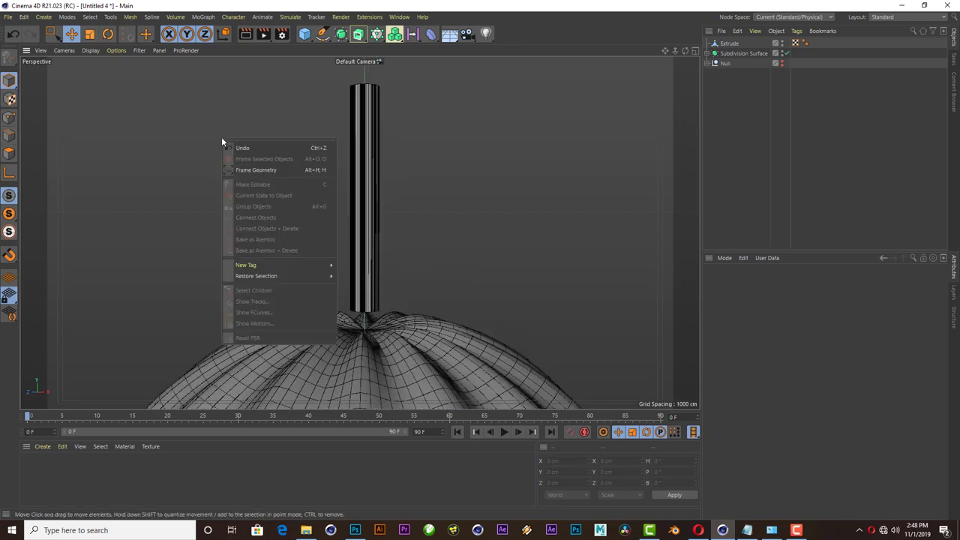
click(8, 152)
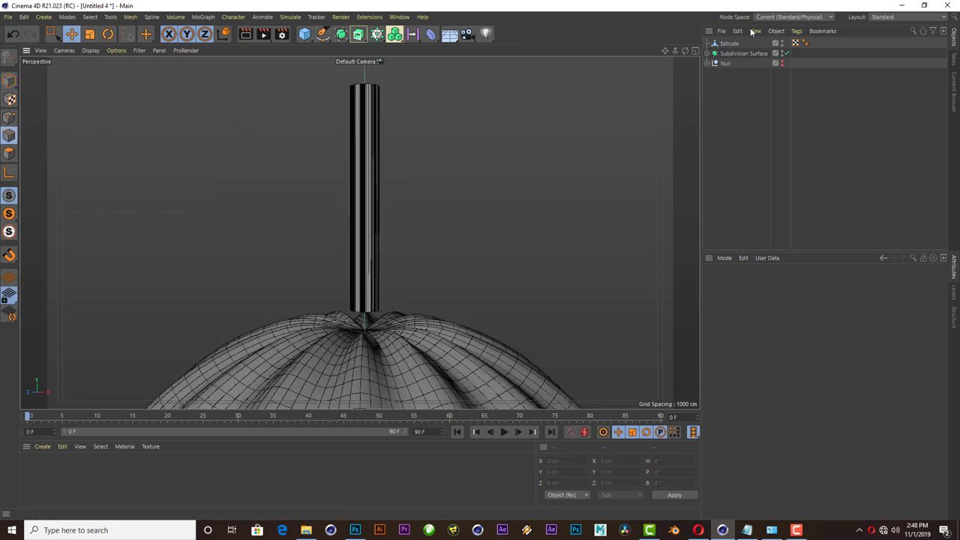
click(731, 43)
- Cut a horizontal edge loop across the stem with Loop/Path Cut and slide it near the top
right_click(428, 123)
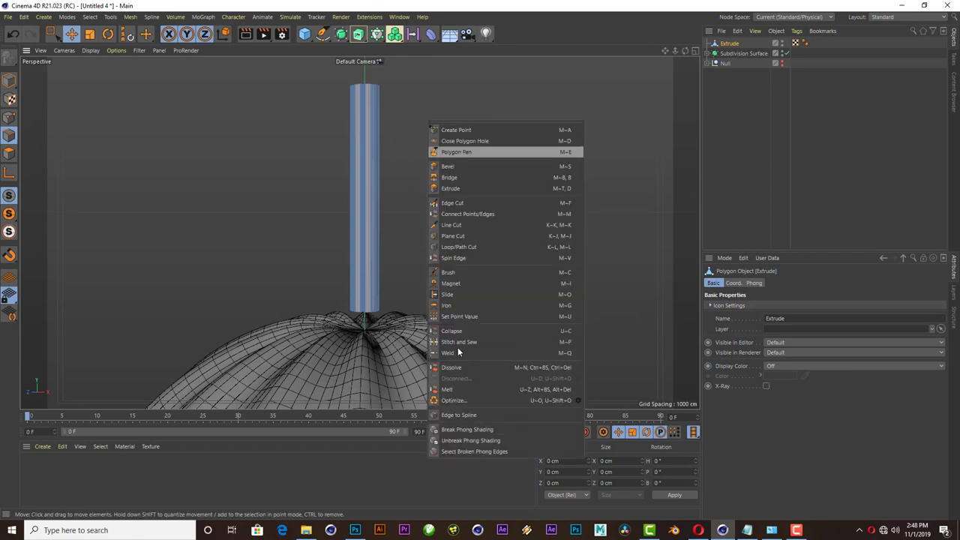
click(458, 247)
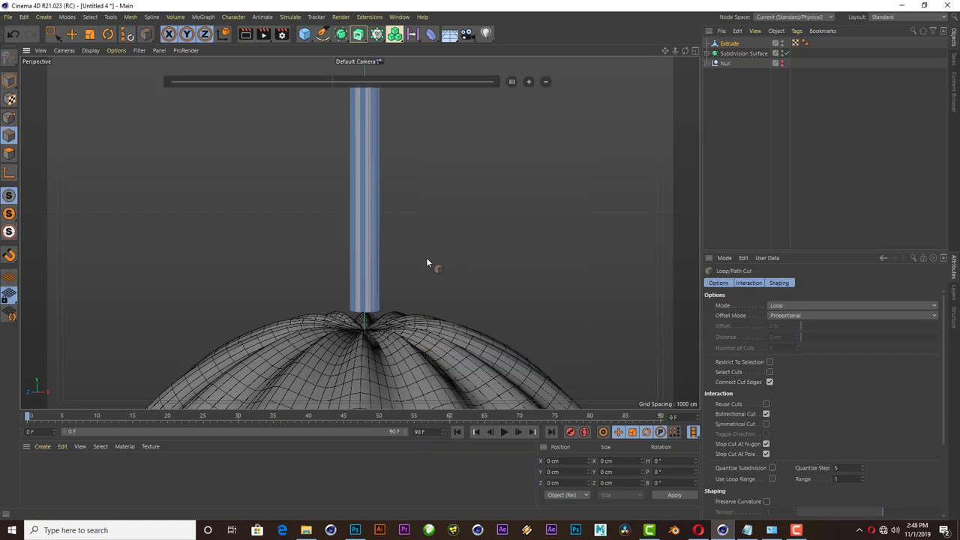
click(373, 271)
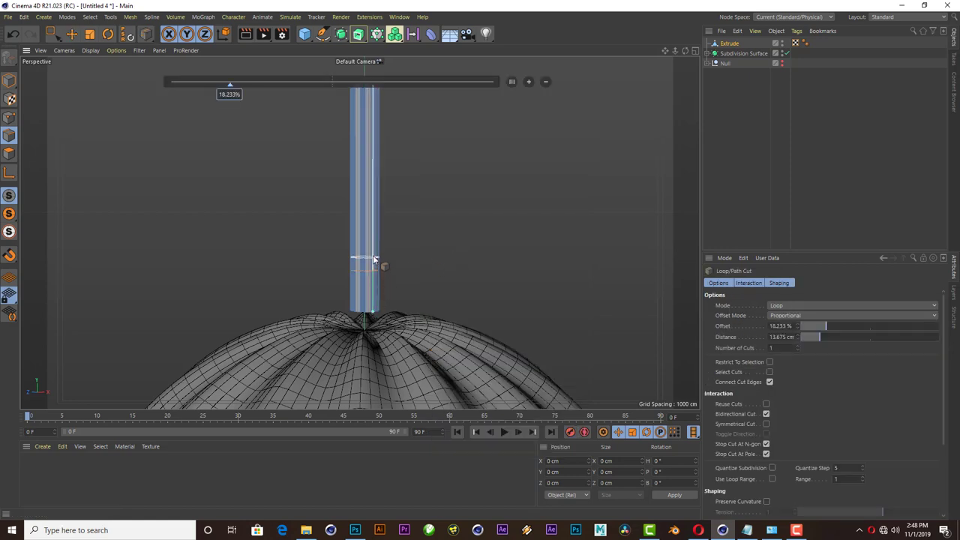
drag(375, 255, 368, 132)
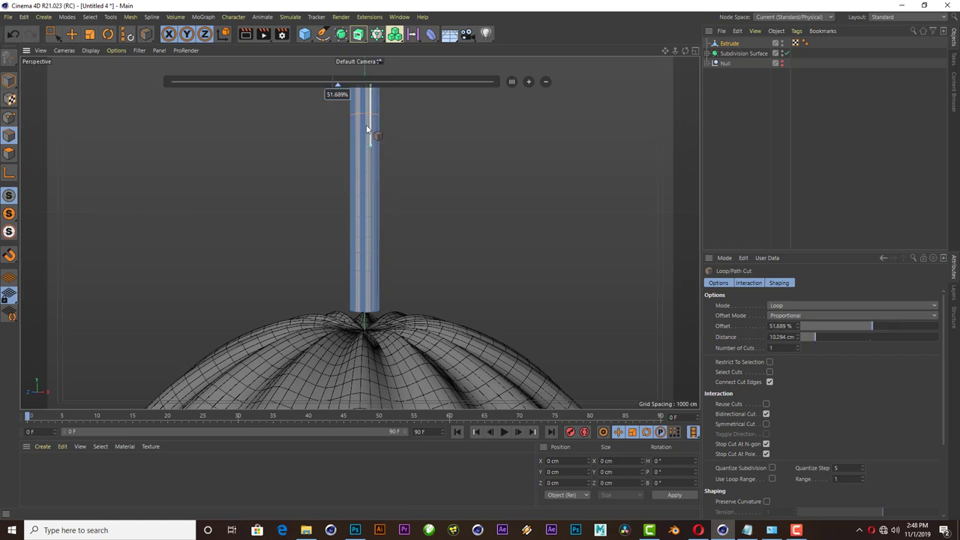
scroll(373, 213, down, 2)
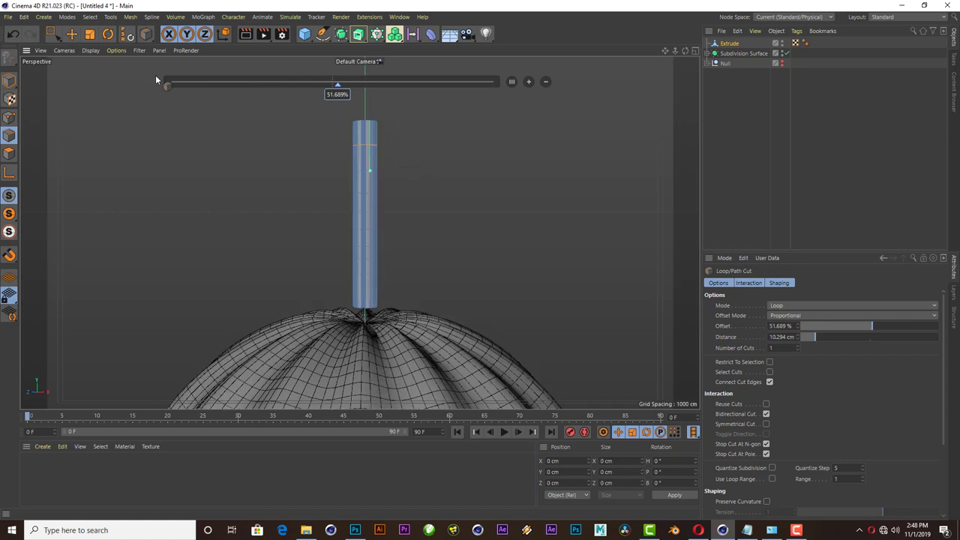
click(54, 34)
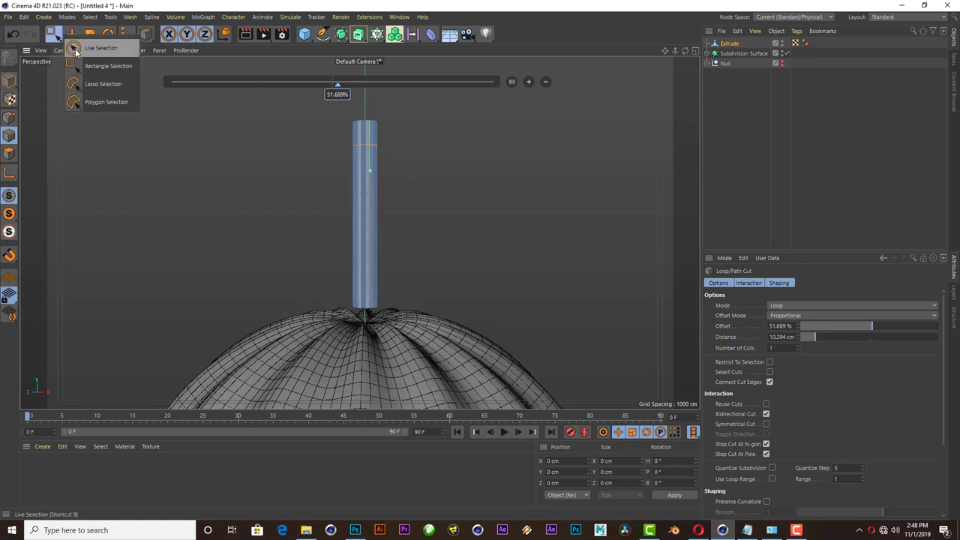
click(83, 65)
- Select the stem's base edges, scale them to 125%, lower them, then widen to about 24.3 cm
click(726, 45)
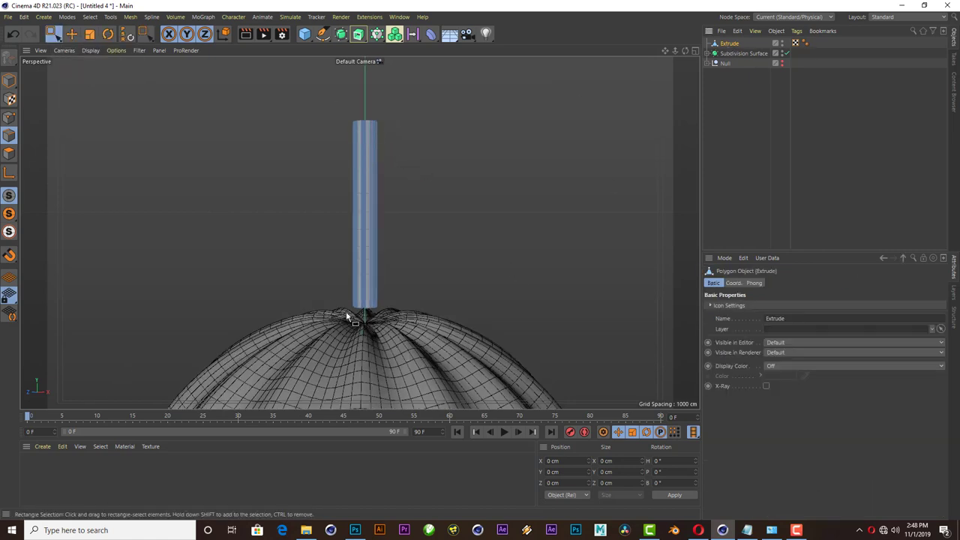
drag(329, 292, 459, 333)
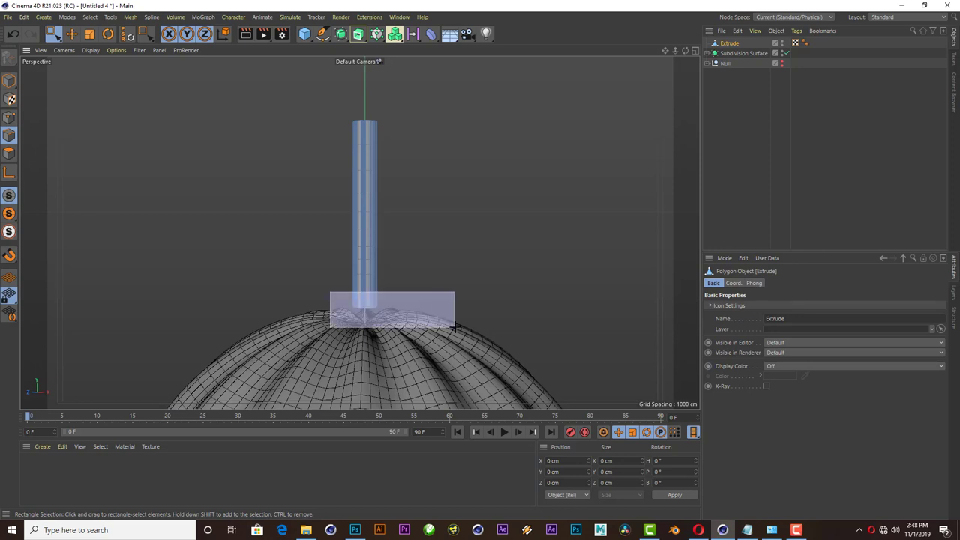
click(89, 34)
mouse_move(405, 351)
mouse_down()
mouse_move(519, 297)
mouse_move(656, 279)
mouse_up()
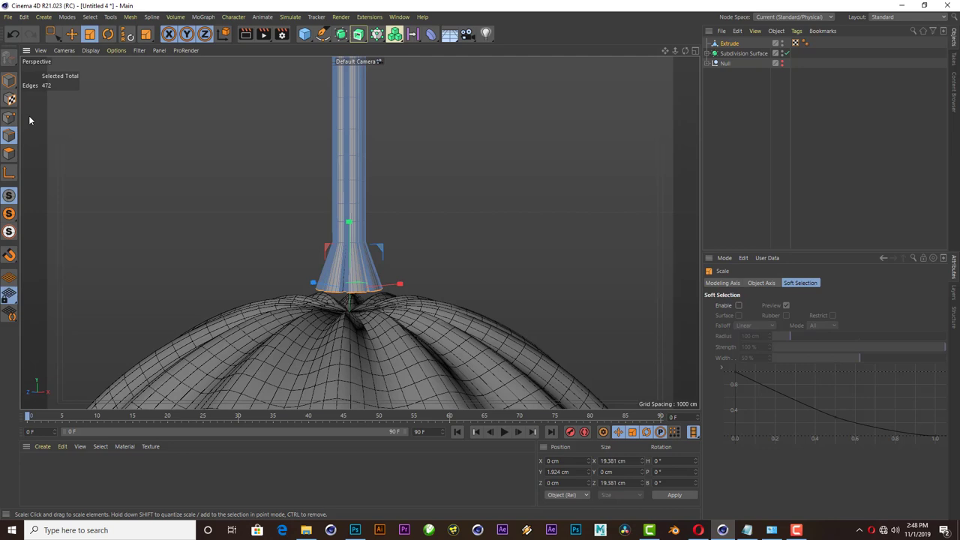
click(72, 34)
mouse_move(339, 223)
mouse_down()
mouse_move(350, 238)
mouse_move(349, 274)
mouse_up()
click(89, 33)
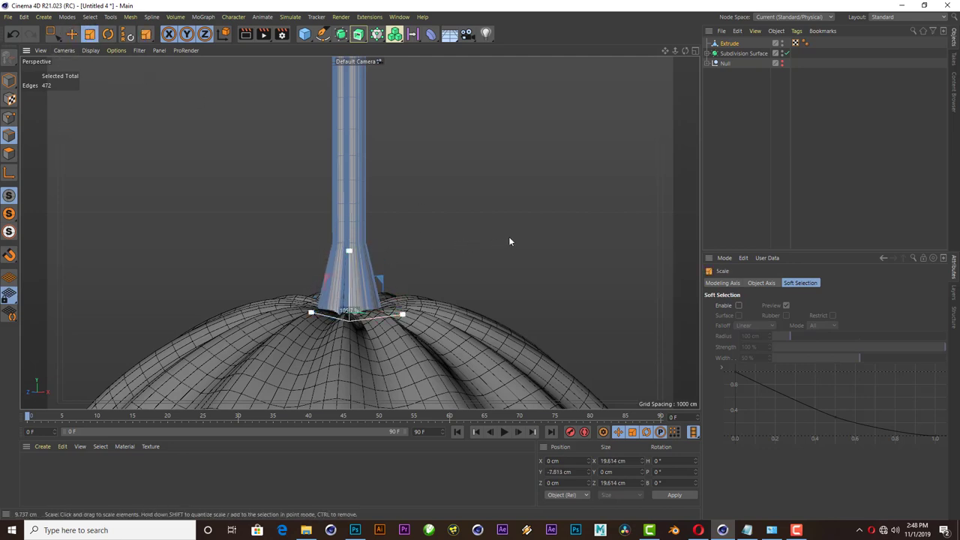
mouse_move(569, 224)
mouse_down()
mouse_move(562, 289)
mouse_move(313, 205)
mouse_move(465, 107)
mouse_up()
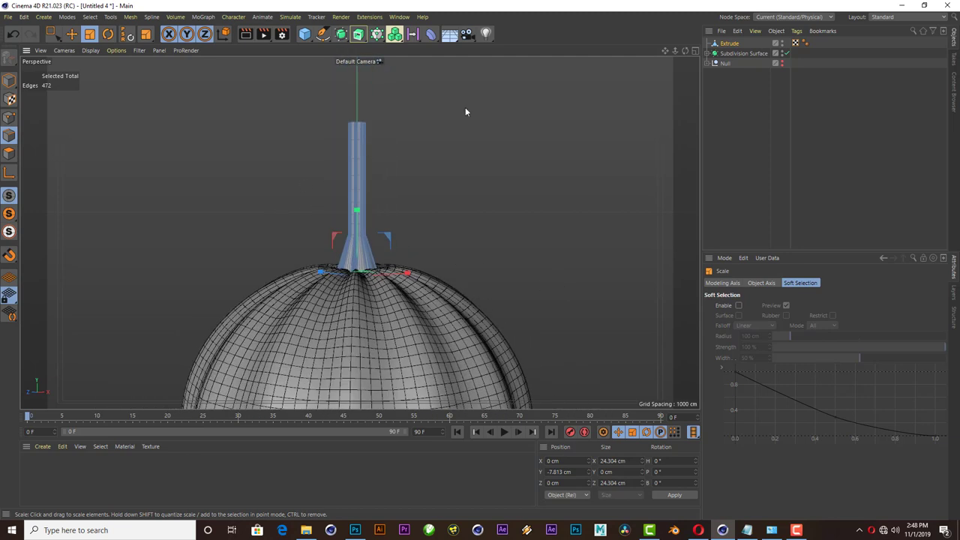
- Add a Bend deformer under the stem, fit it to the parent, then bend and tilt it
click(443, 263)
click(431, 33)
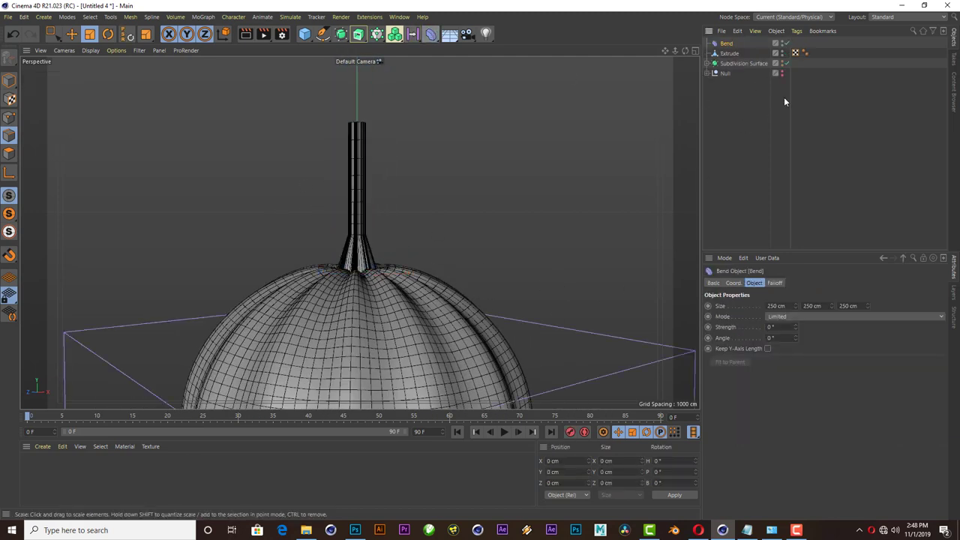
drag(733, 57, 732, 61)
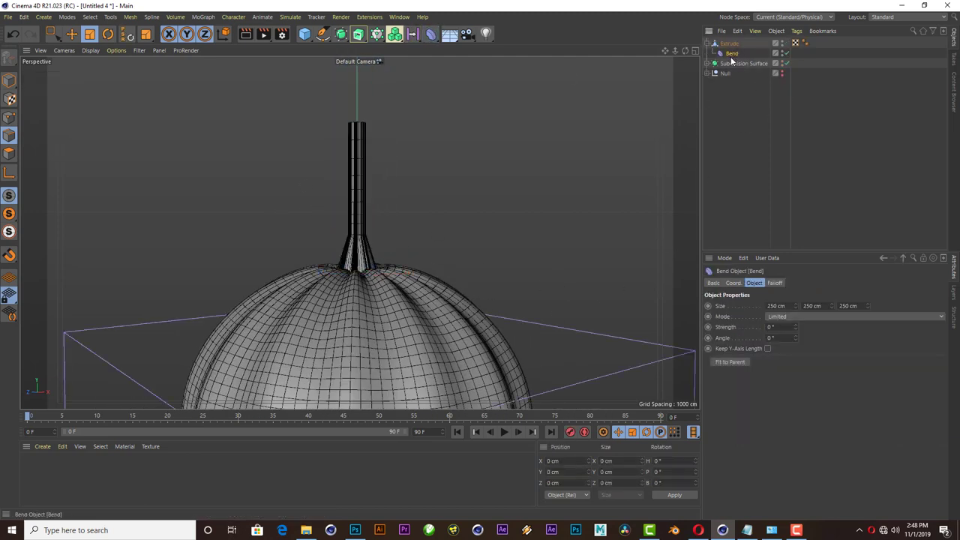
click(742, 362)
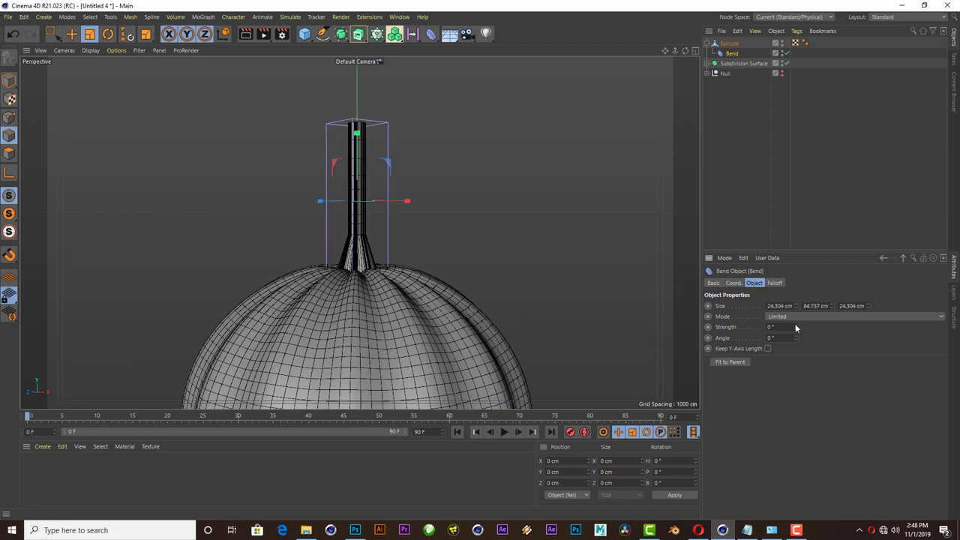
drag(794, 326, 832, 327)
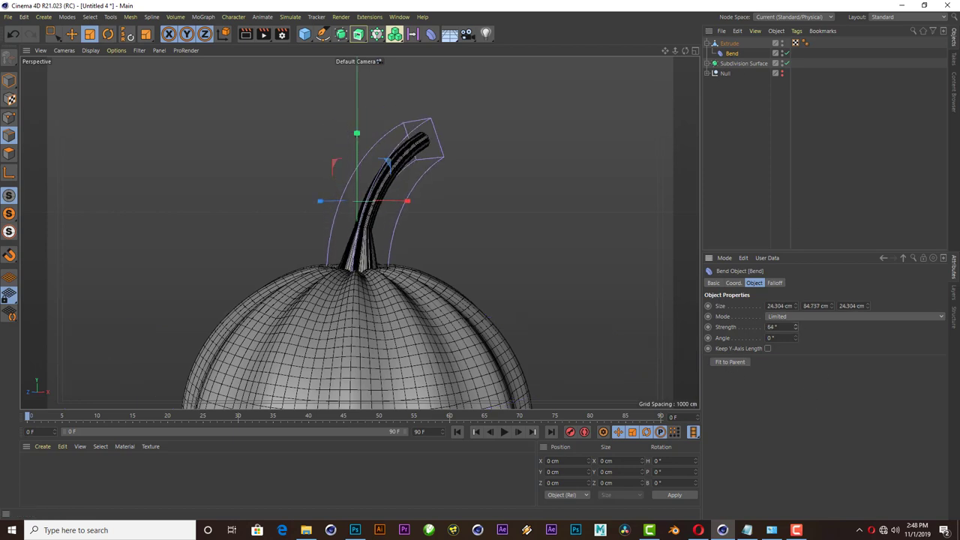
scroll(472, 240, down, 3)
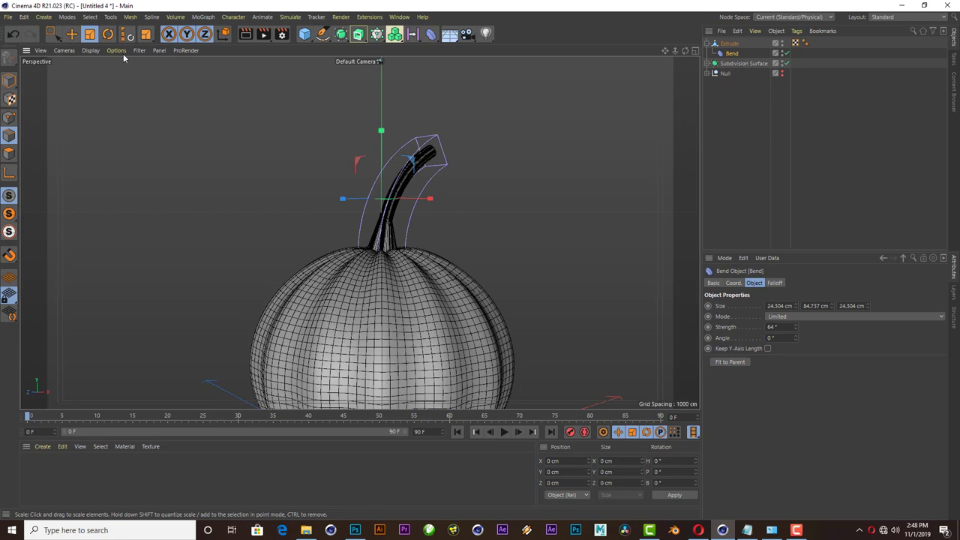
click(107, 34)
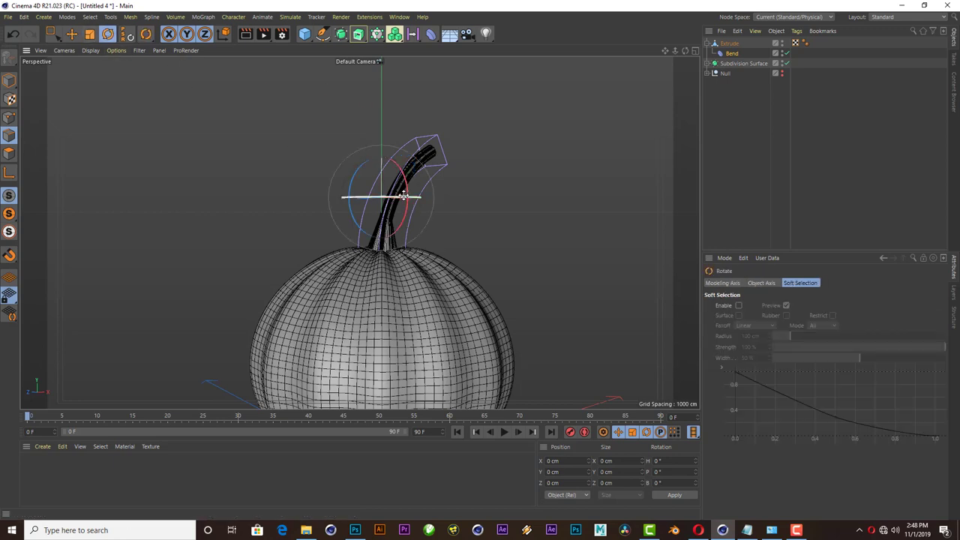
mouse_move(403, 196)
mouse_down()
mouse_move(338, 200)
mouse_move(355, 200)
mouse_up()
- Reset bend strength to 0, shorten the deformer to 48.737 cm, raise it, then bend to 81°
click(728, 54)
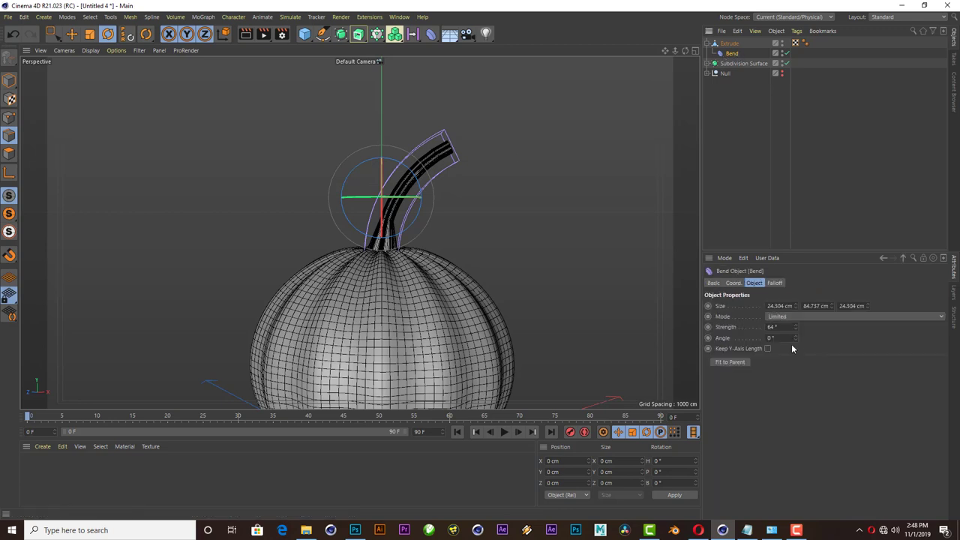
key(BackSpace)
key(BackSpace)
text(0)
key(Return)
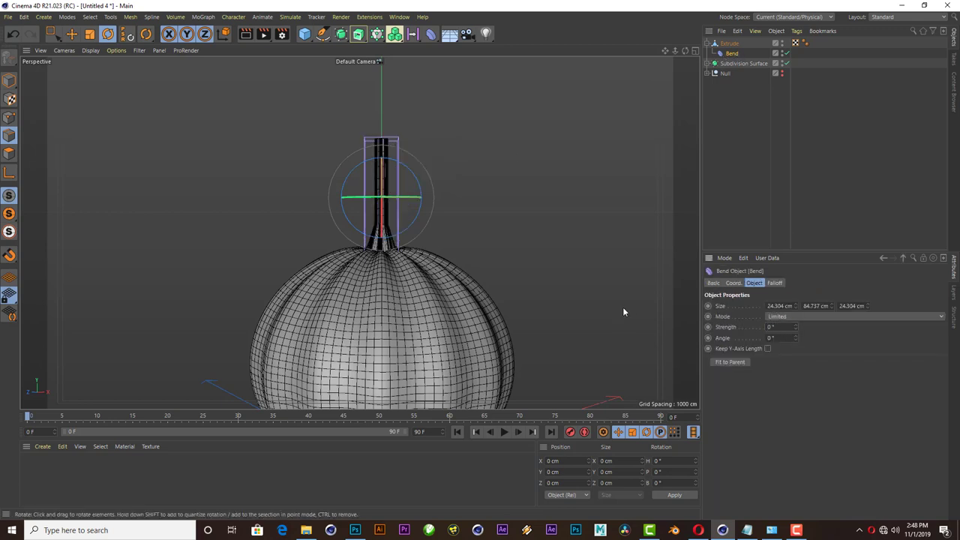
drag(832, 307, 810, 307)
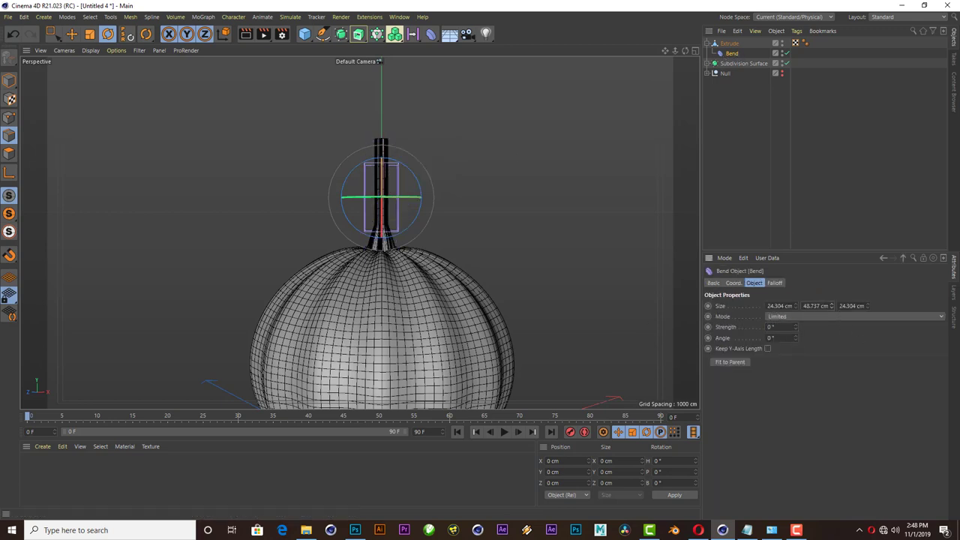
key(e)
drag(382, 138, 385, 116)
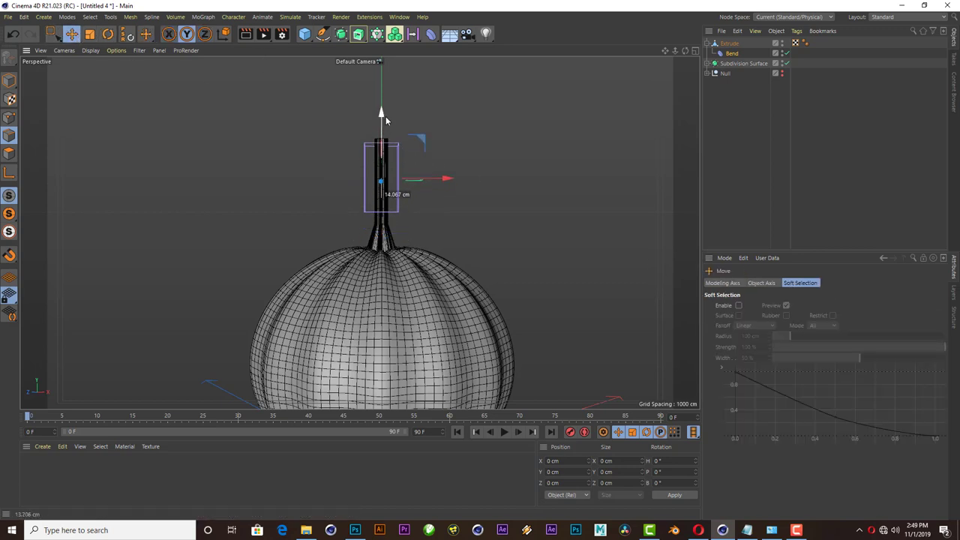
click(731, 54)
drag(794, 324, 840, 324)
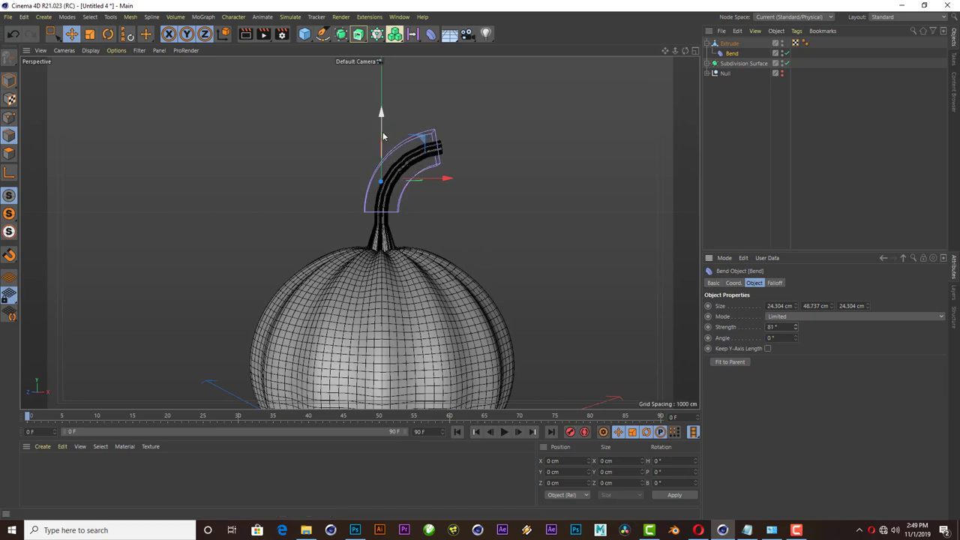
- Reposition the Bend deformer along the stem and set its height to 51.737 cm
drag(382, 131, 388, 152)
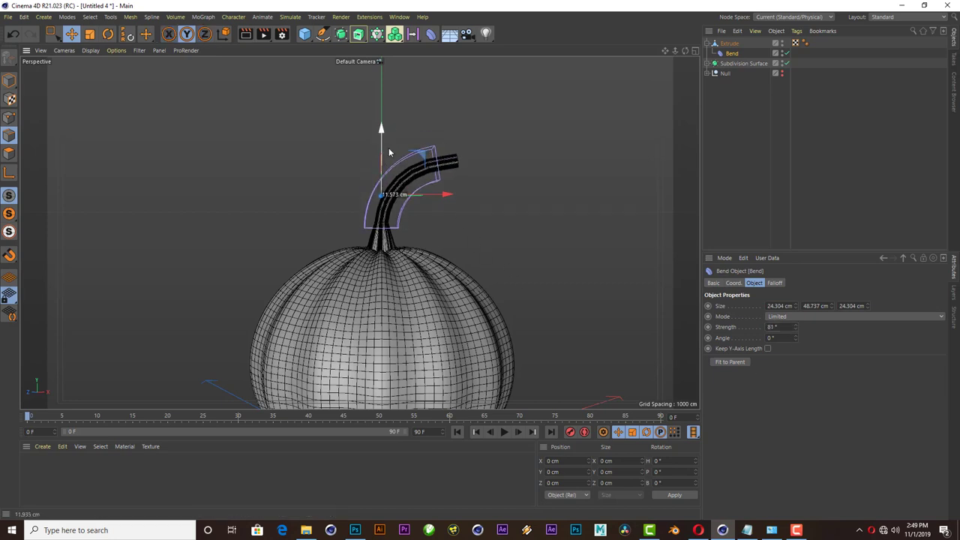
scroll(413, 259, down, 1)
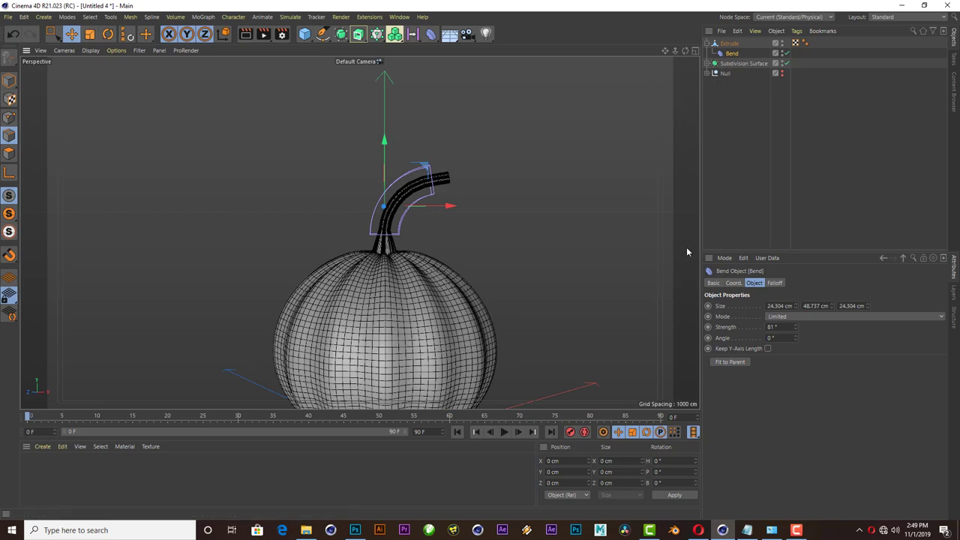
scroll(410, 118, down, 2)
scroll(411, 143, down, 2)
scroll(411, 143, down, 1)
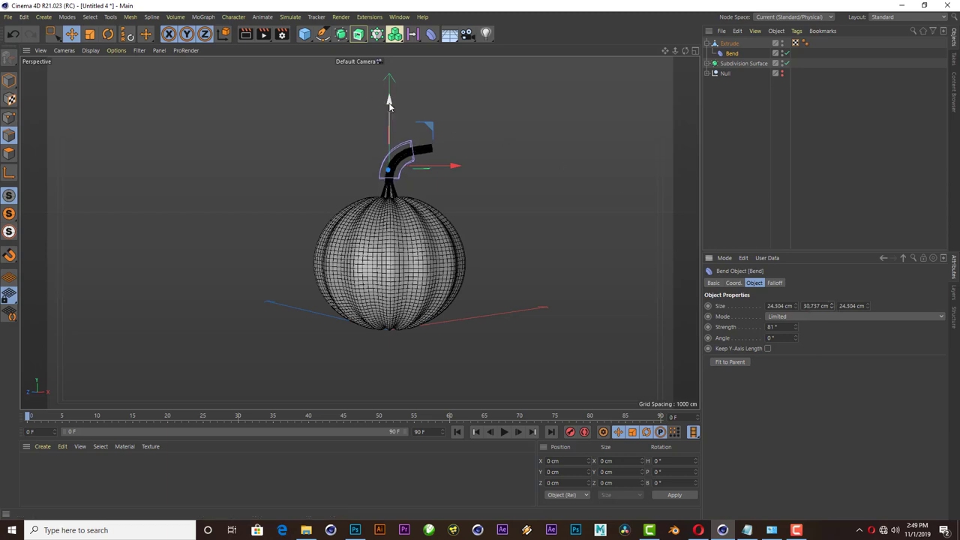
drag(388, 101, 394, 106)
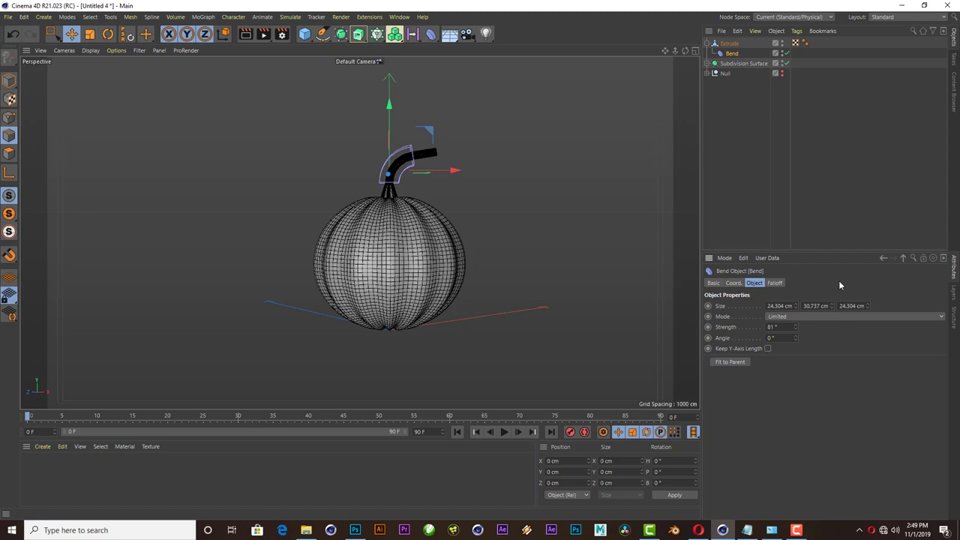
drag(831, 306, 831, 291)
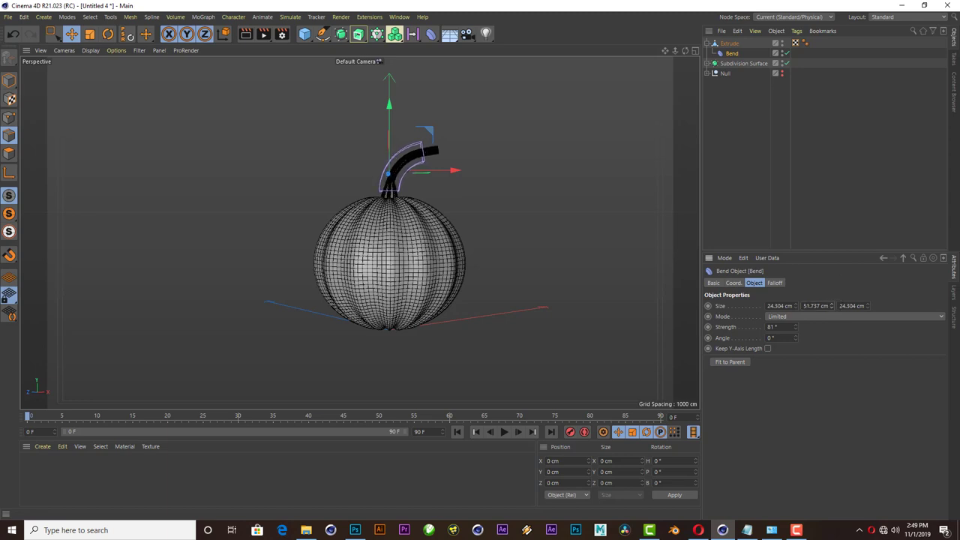
drag(453, 171, 451, 175)
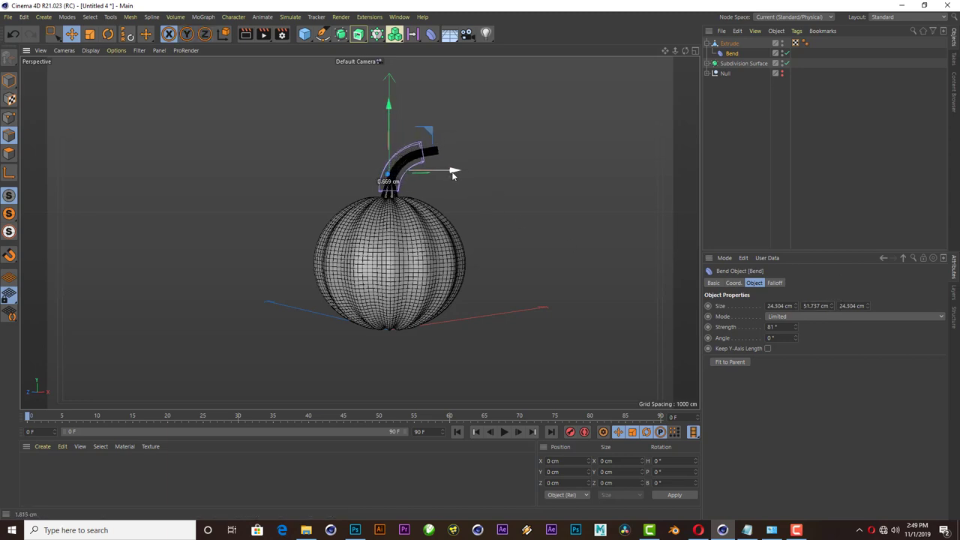
scroll(462, 235, down, 2)
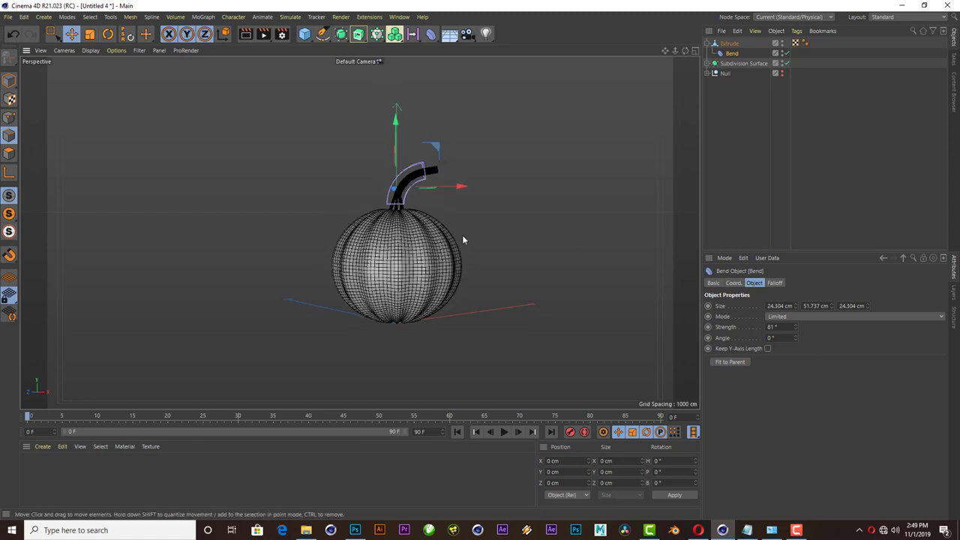
scroll(478, 256, up, 3)
scroll(544, 248, up, 2)
scroll(487, 283, down, 2)
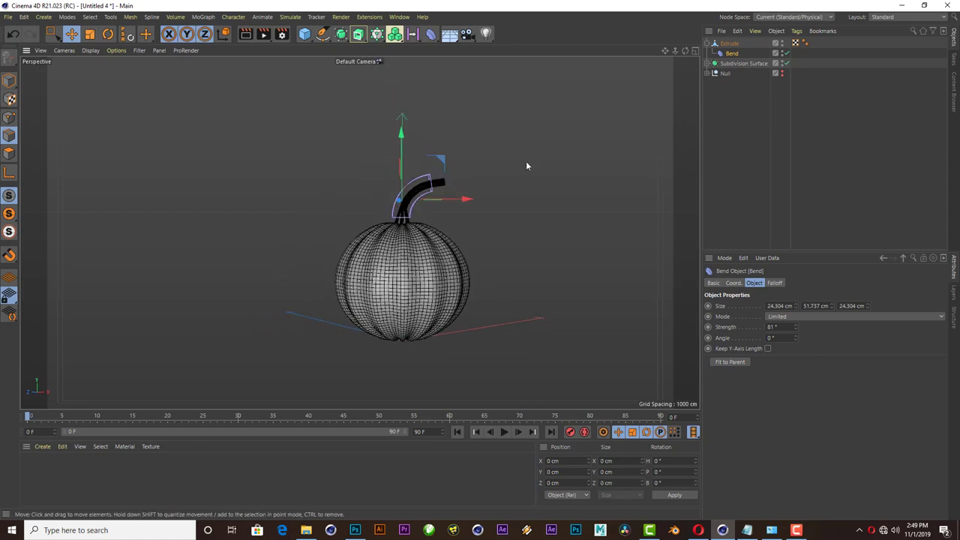
- Add a target camera, look through it, and move its target onto the pumpkin
click(467, 34)
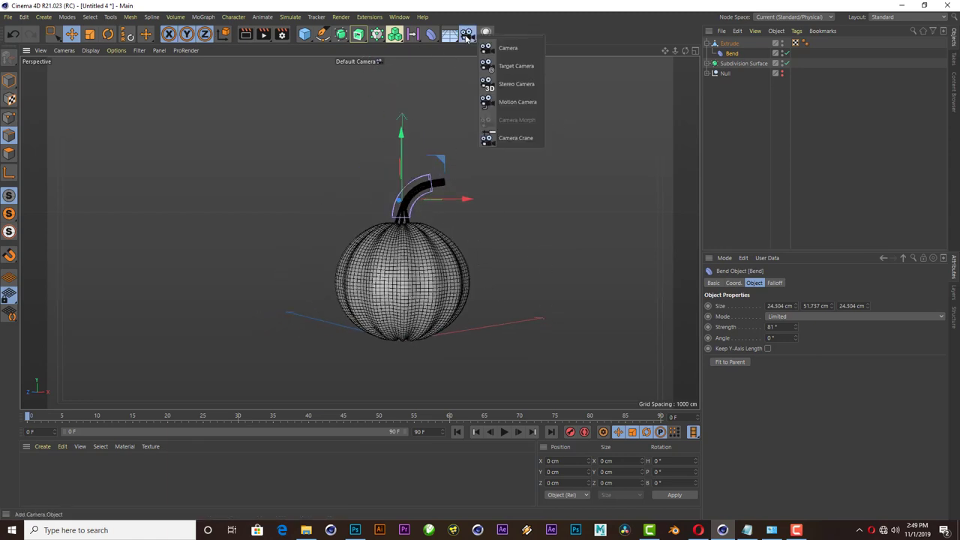
click(531, 67)
click(795, 43)
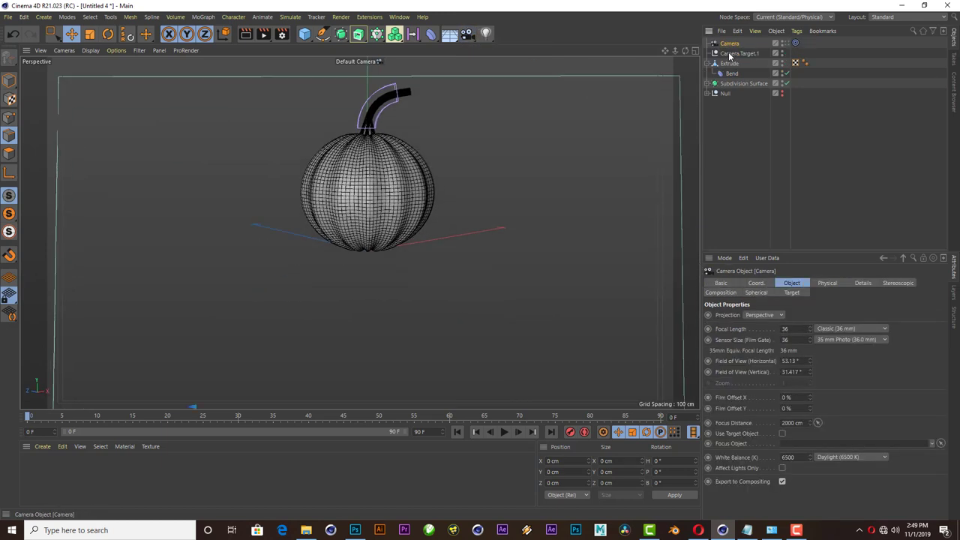
click(739, 54)
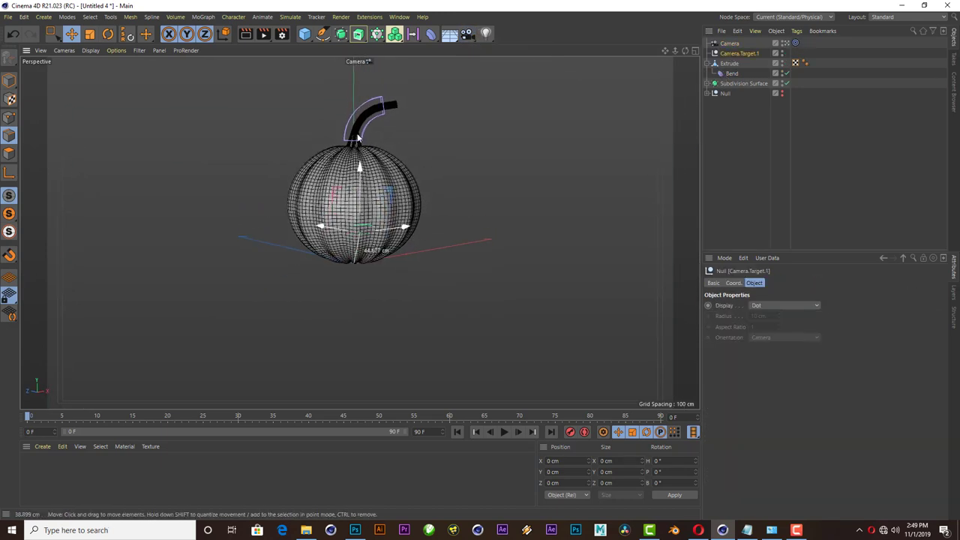
mouse_move(357, 161)
alt+mouse_down()
mouse_move(288, 178)
mouse_move(367, 117)
alt+mouse_up()
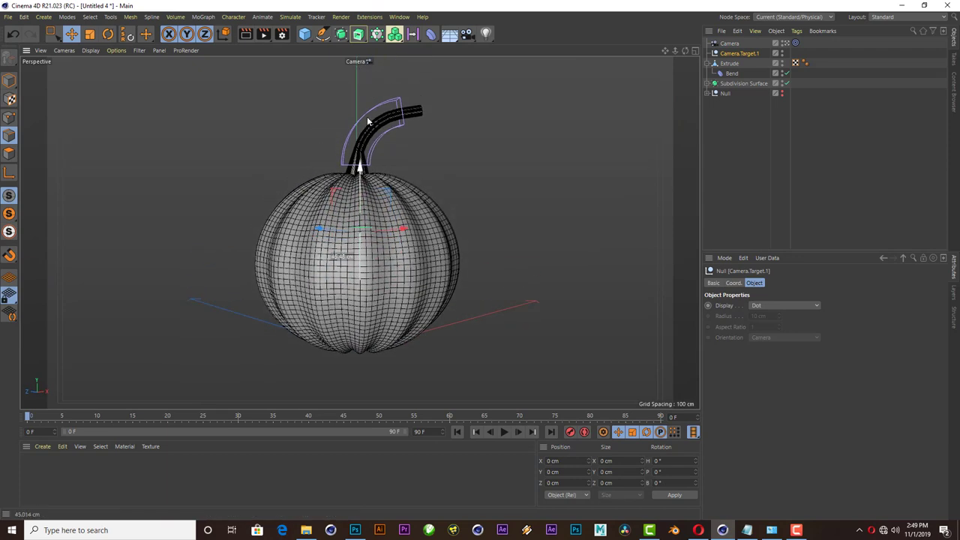
- Return to the single Front view and delete Camera and Camera.Target.1
click(695, 52)
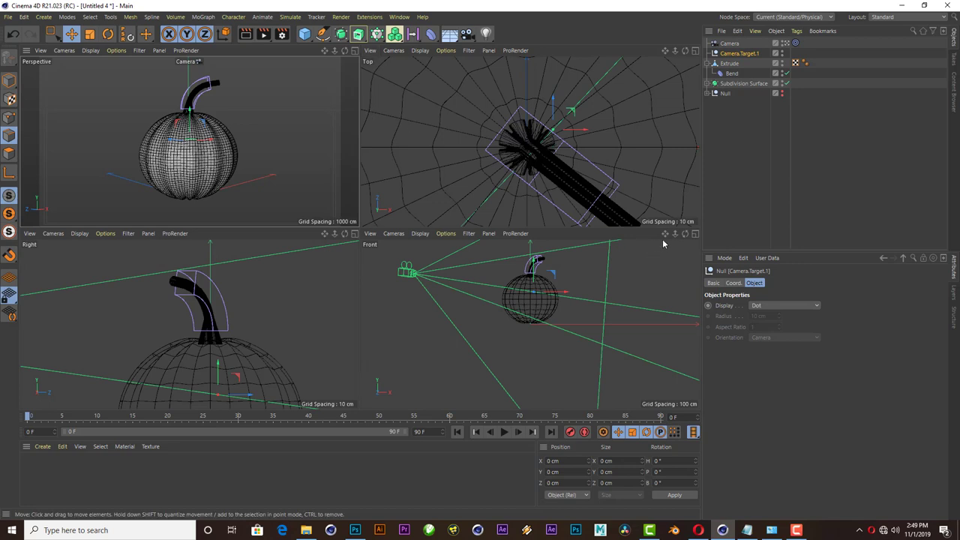
click(695, 233)
scroll(485, 318, down, 3)
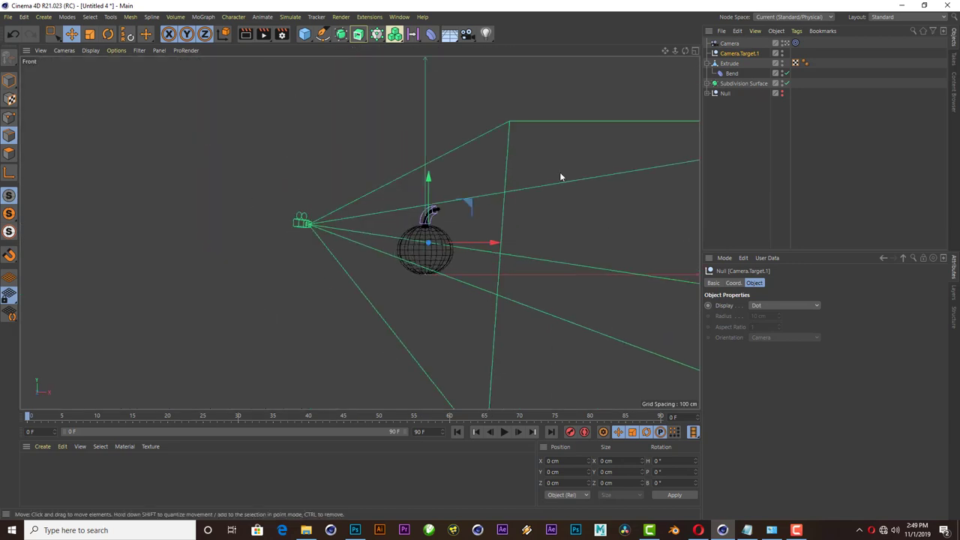
click(733, 44)
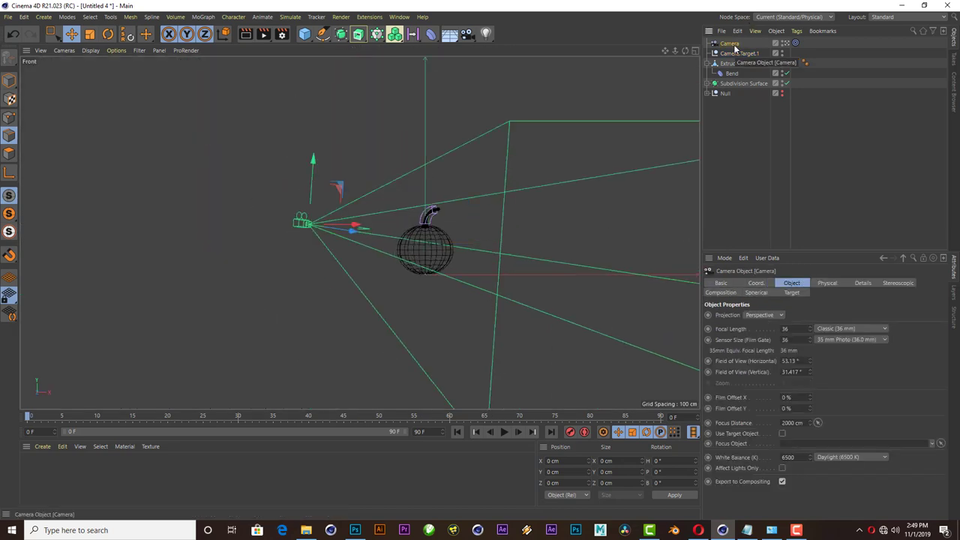
key(Delete)
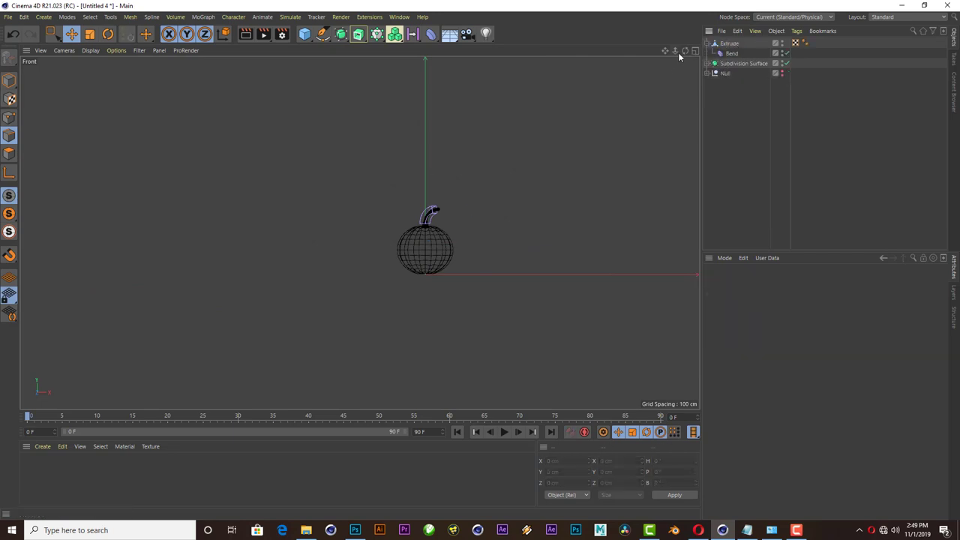
- Zoom the Front view onto the pumpkin and show its View Settings in the Attribute Manager
click(694, 51)
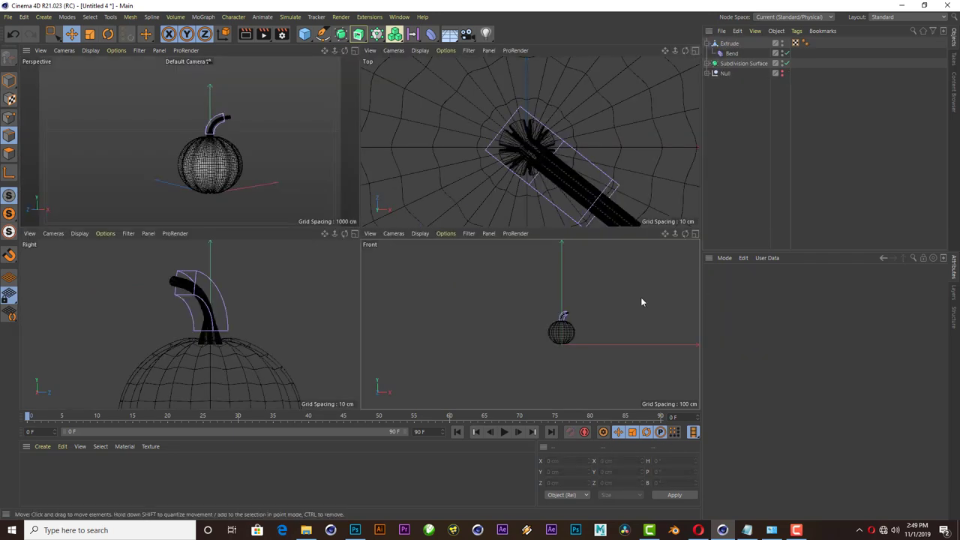
click(695, 233)
scroll(400, 238, up, 3)
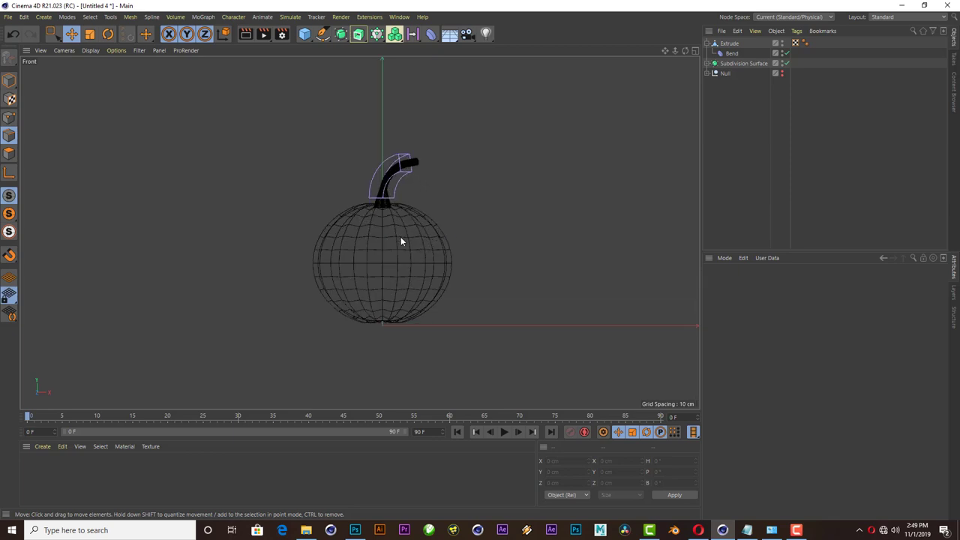
scroll(390, 234, up, 3)
scroll(378, 176, down, 1)
scroll(379, 176, up, 1)
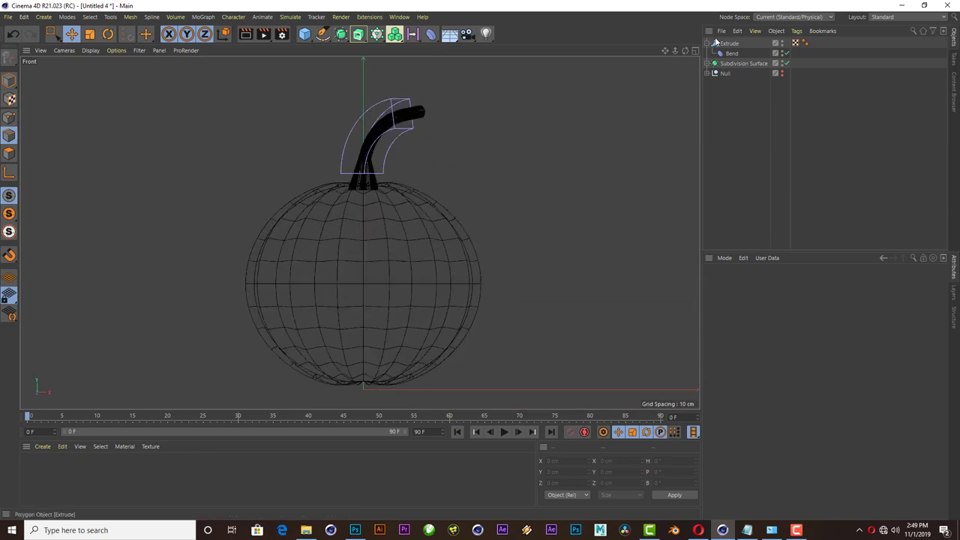
click(725, 259)
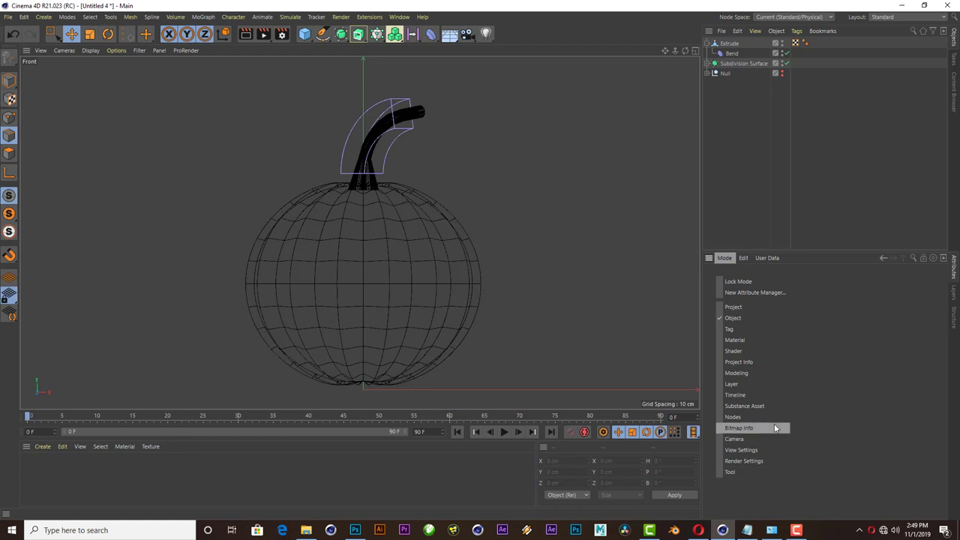
click(783, 450)
- Load halloween-2019.png as the Front view background image and hide the pumpkin sphere
click(937, 326)
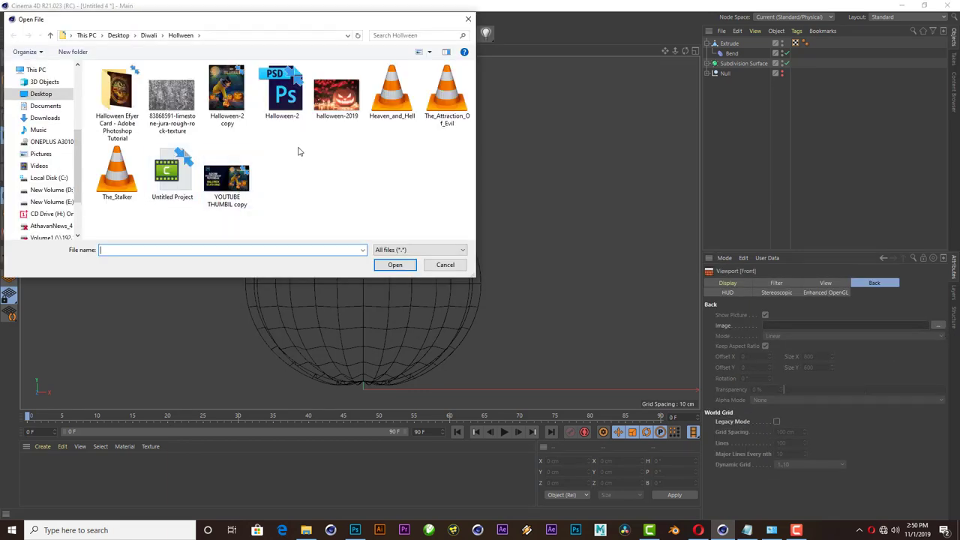
click(337, 94)
click(395, 266)
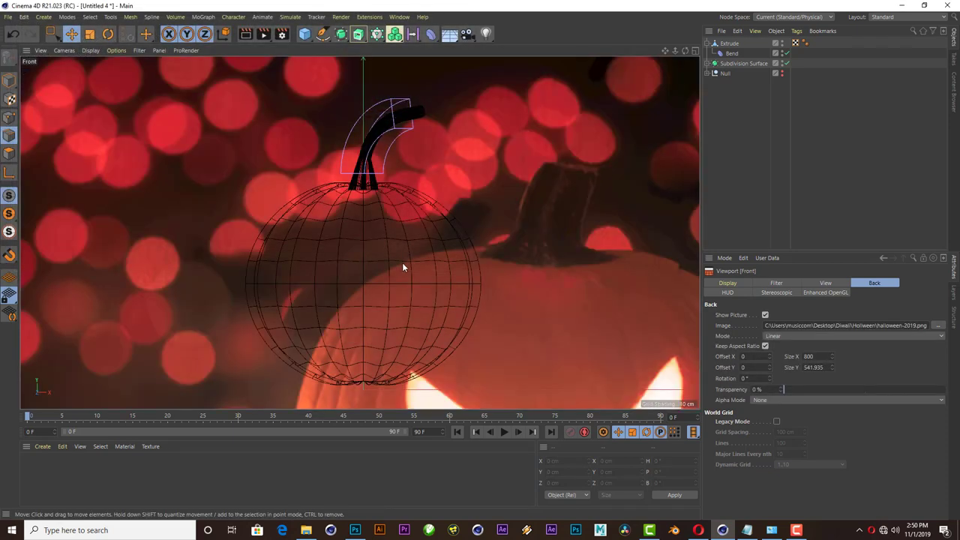
scroll(402, 263, down, 3)
scroll(317, 154, down, 3)
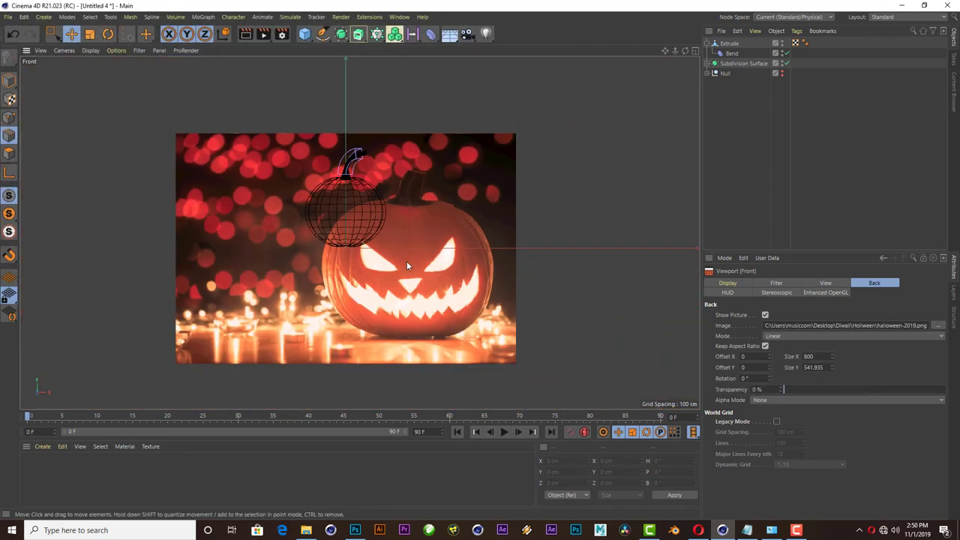
click(783, 64)
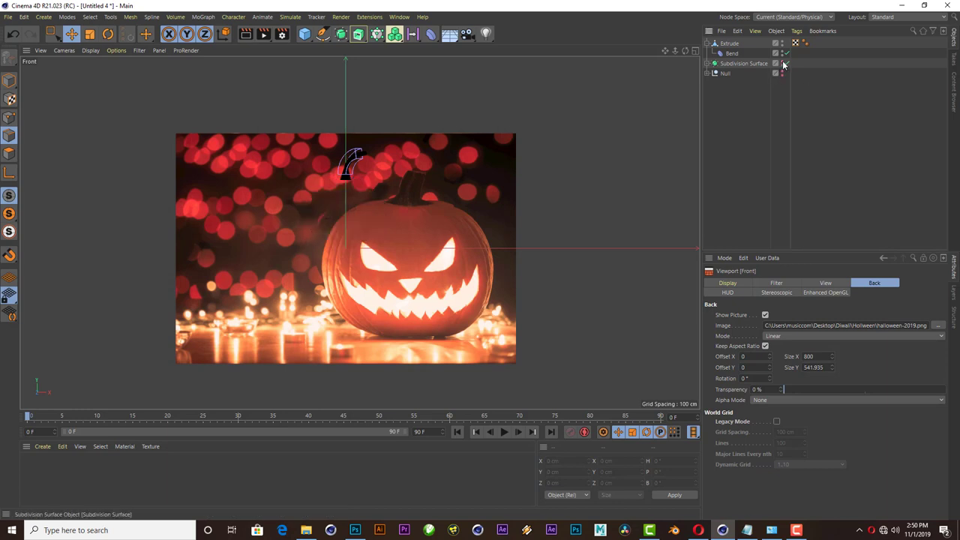
scroll(465, 251, up, 2)
scroll(468, 251, up, 1)
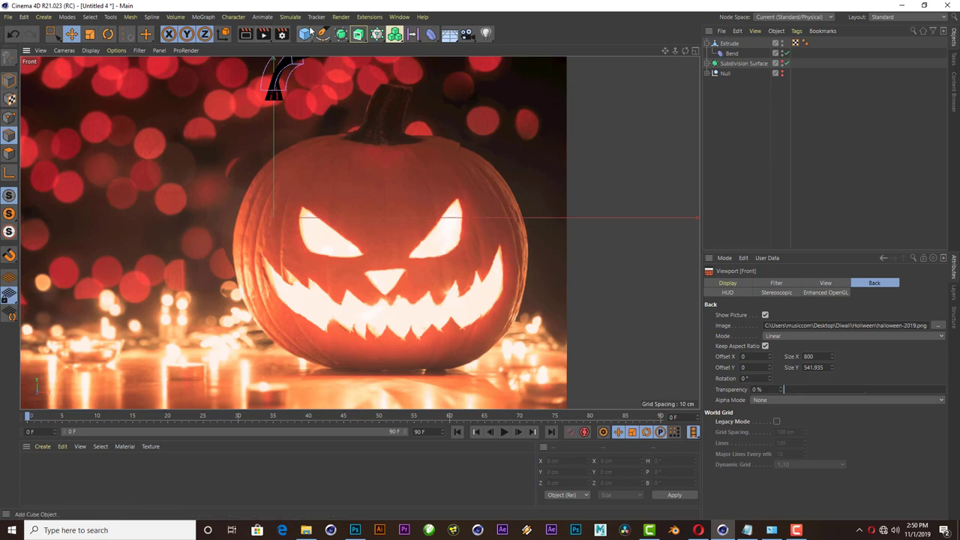
drag(322, 34, 352, 44)
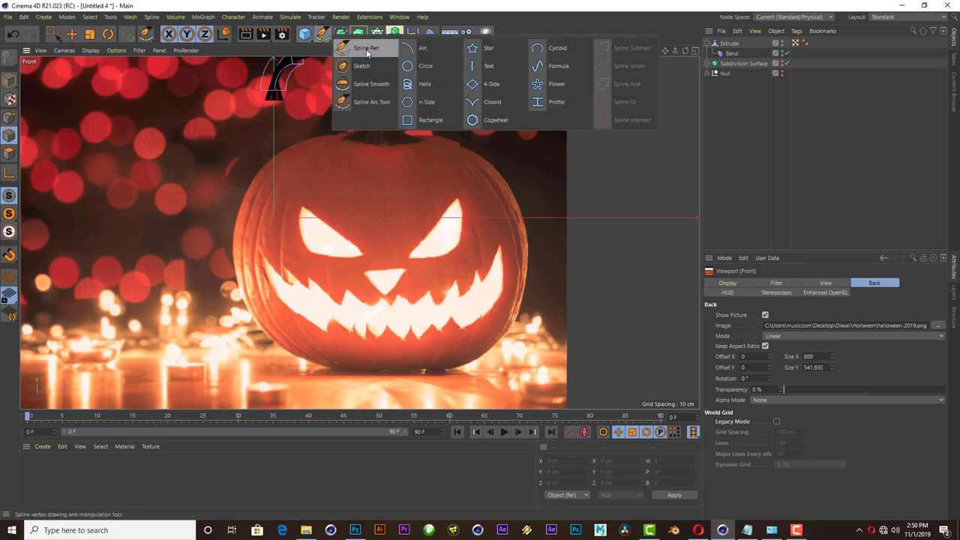
- Trace the left and right eye outlines and start the triangular nose with the Spline Pen
scroll(322, 225, up, 3)
click(345, 237)
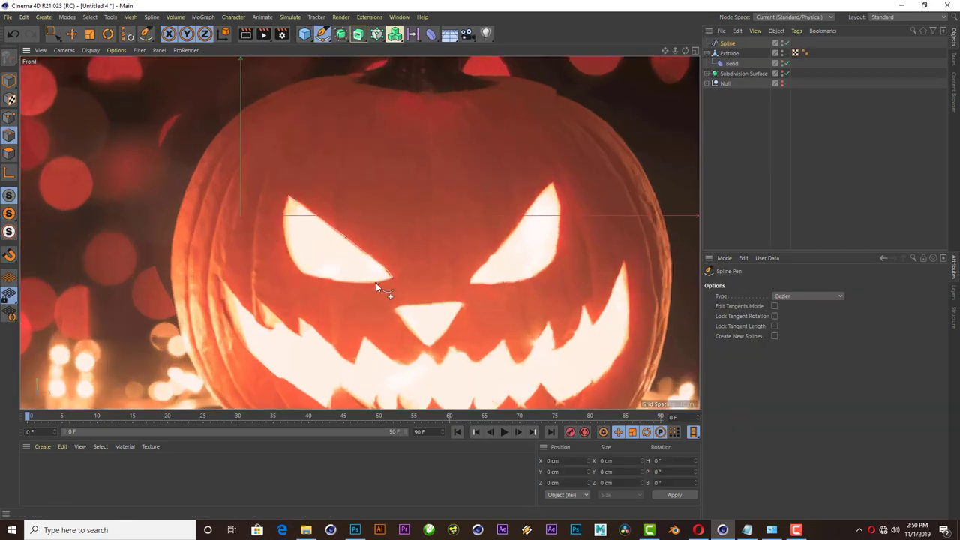
click(470, 284)
click(510, 235)
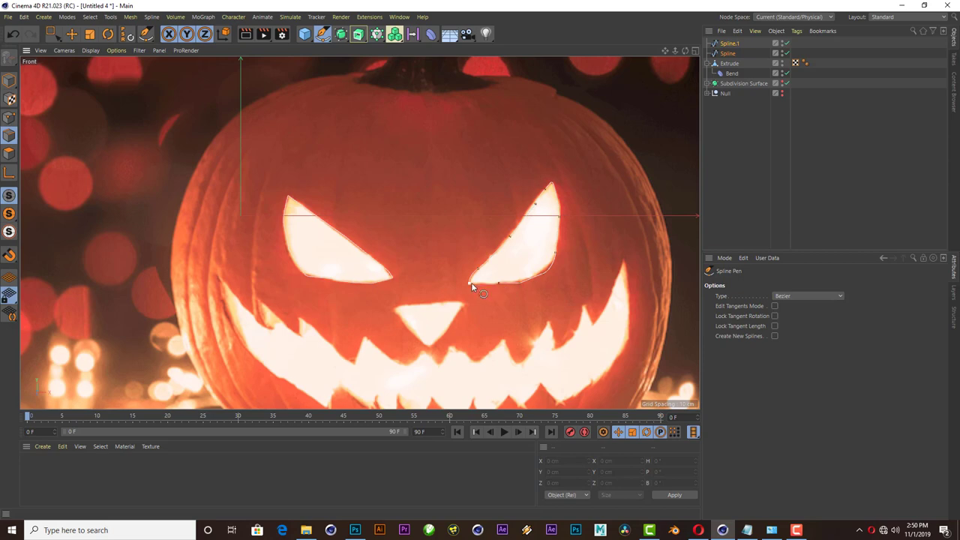
middle_drag(471, 285, 476, 229)
click(404, 260)
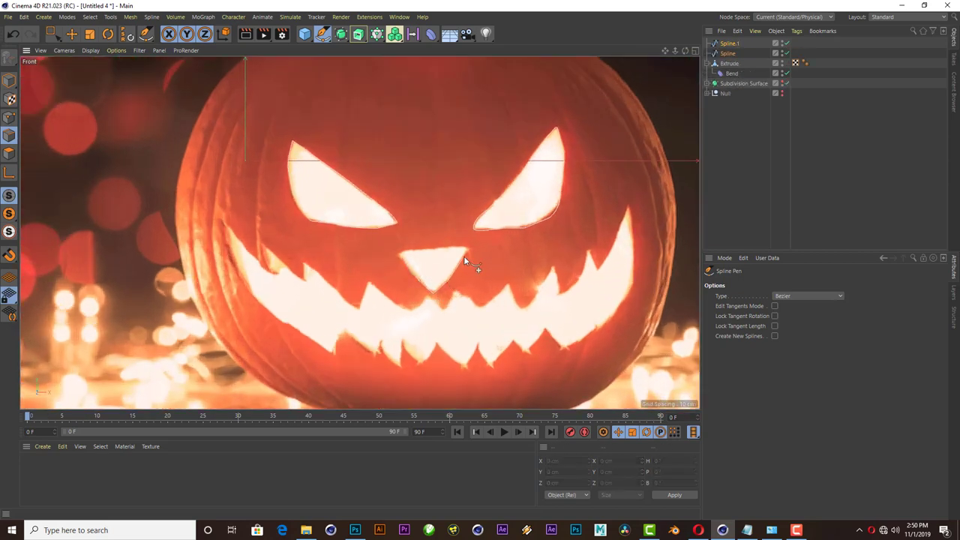
- Trace the jagged mouth outline along the teeth, panning across the photo, and finish the spline
middle_drag(435, 272, 541, 246)
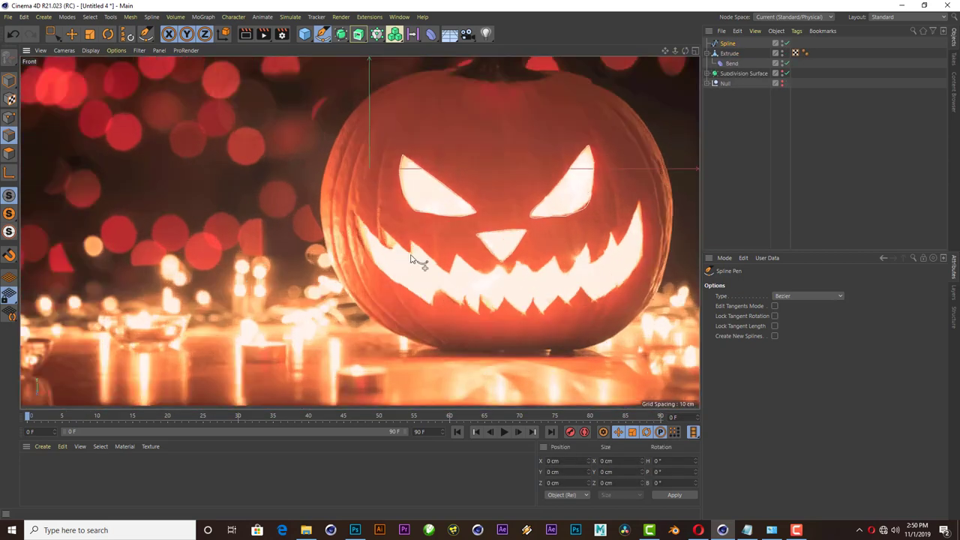
click(327, 193)
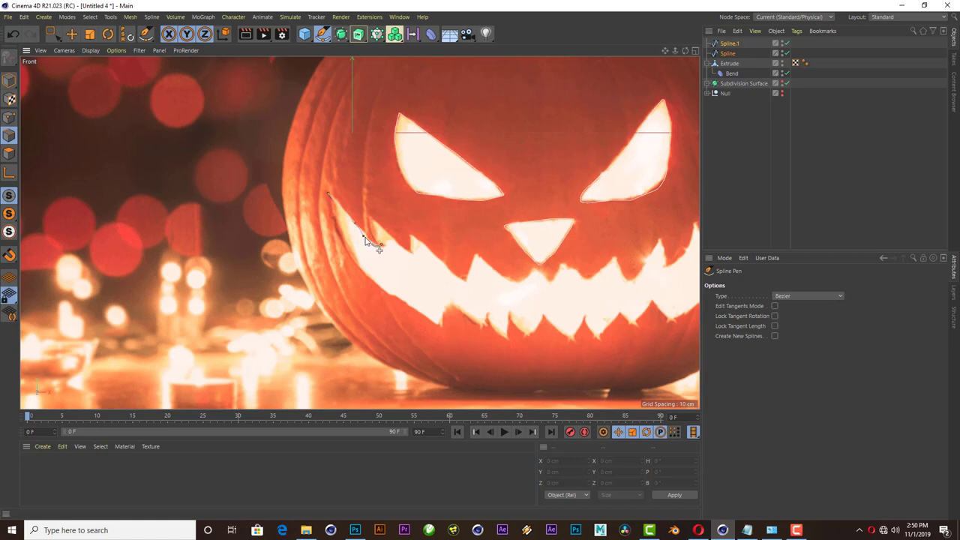
click(412, 253)
click(444, 264)
click(510, 281)
click(523, 279)
click(658, 244)
drag(670, 54, 677, 86)
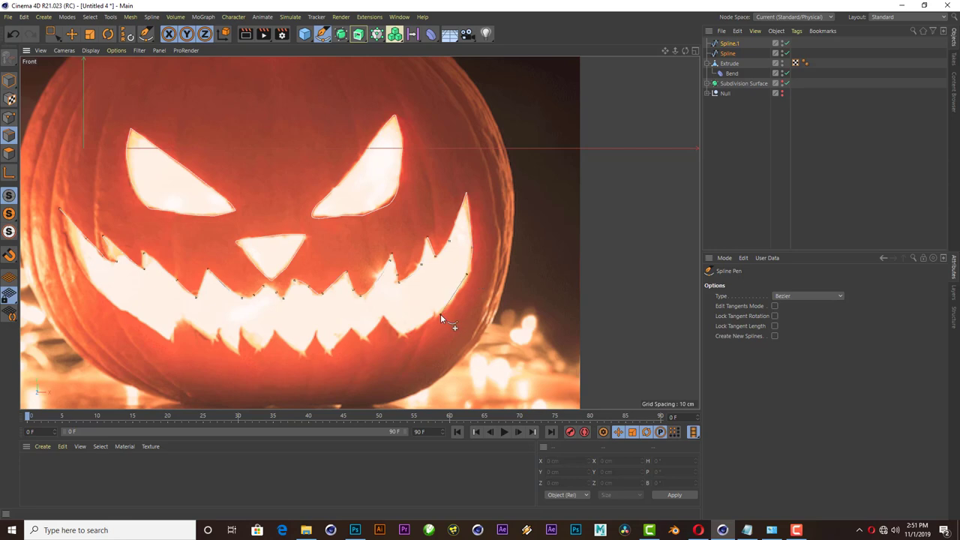
alt+middle_drag(382, 249, 394, 280)
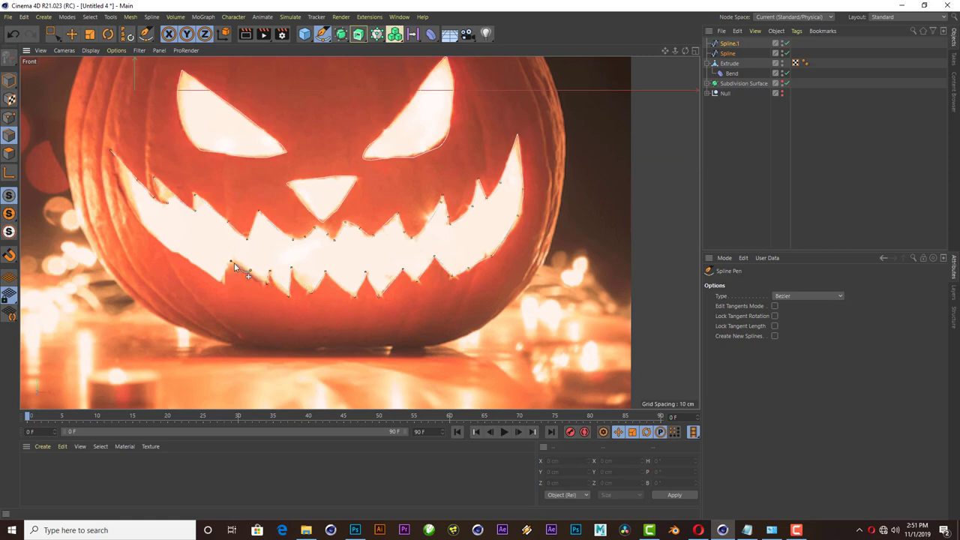
key(Delete)
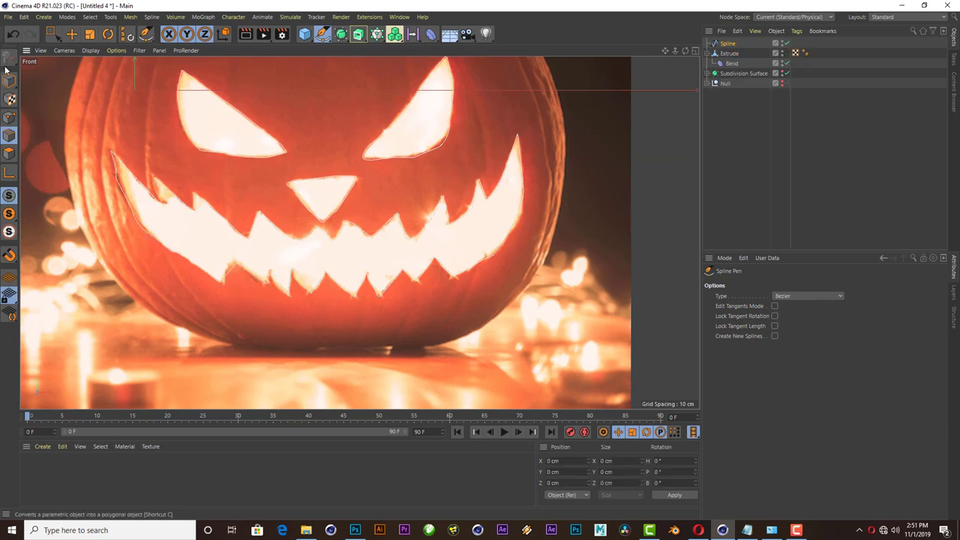
- Turn off Show Picture in the Front viewport's background settings
scroll(520, 125, down, 5)
click(725, 259)
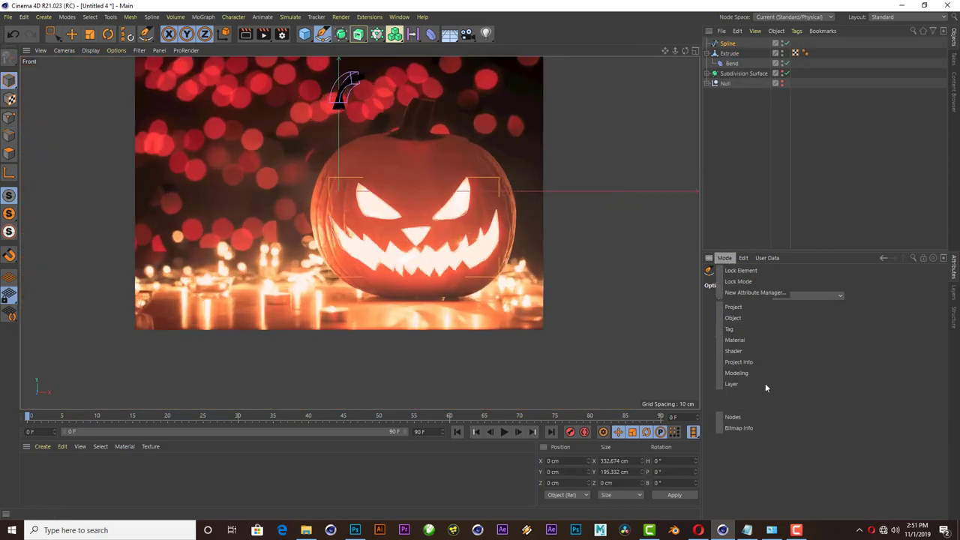
click(724, 258)
click(724, 258)
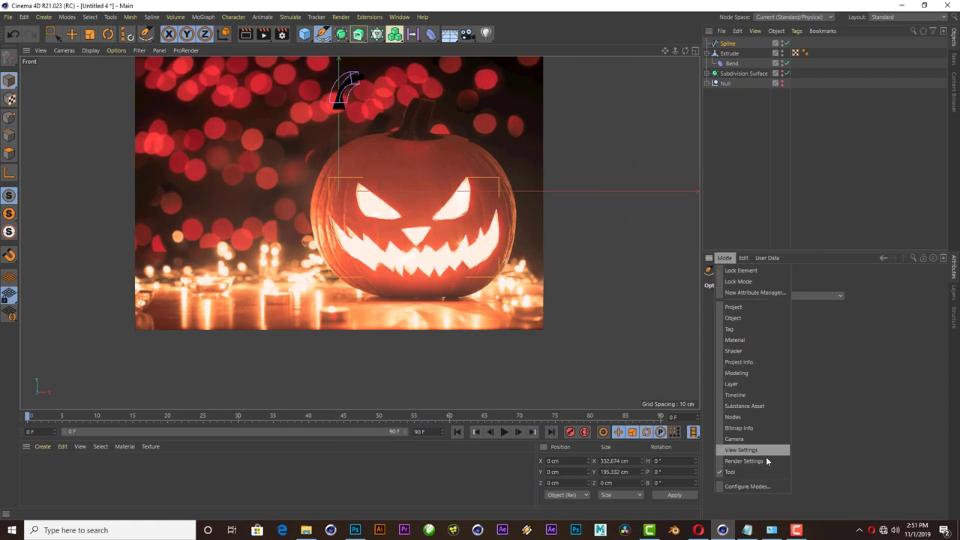
click(765, 454)
click(765, 315)
- Move the traced face spline up onto the pumpkin
key(e)
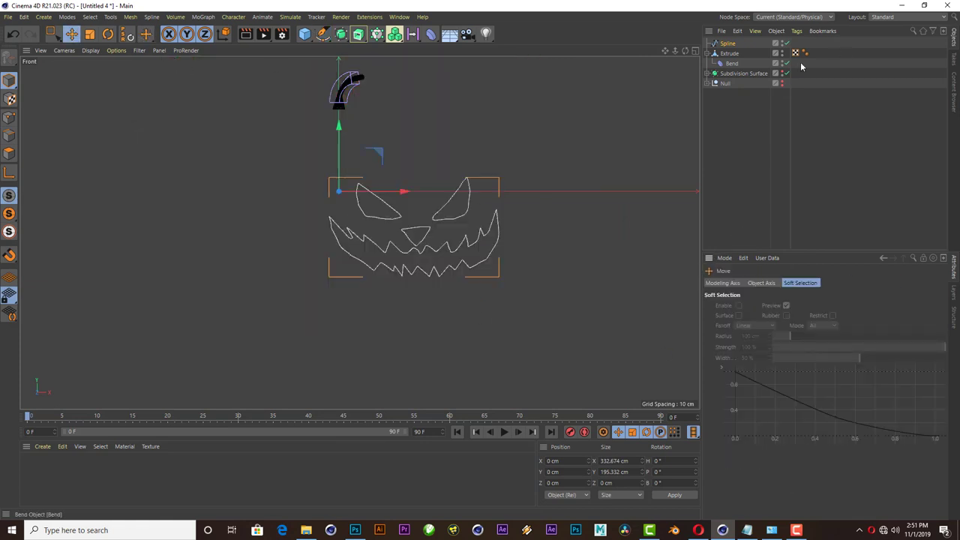
mouse_move(387, 193)
mouse_down()
mouse_move(469, 193)
mouse_move(426, 226)
mouse_up()
click(728, 44)
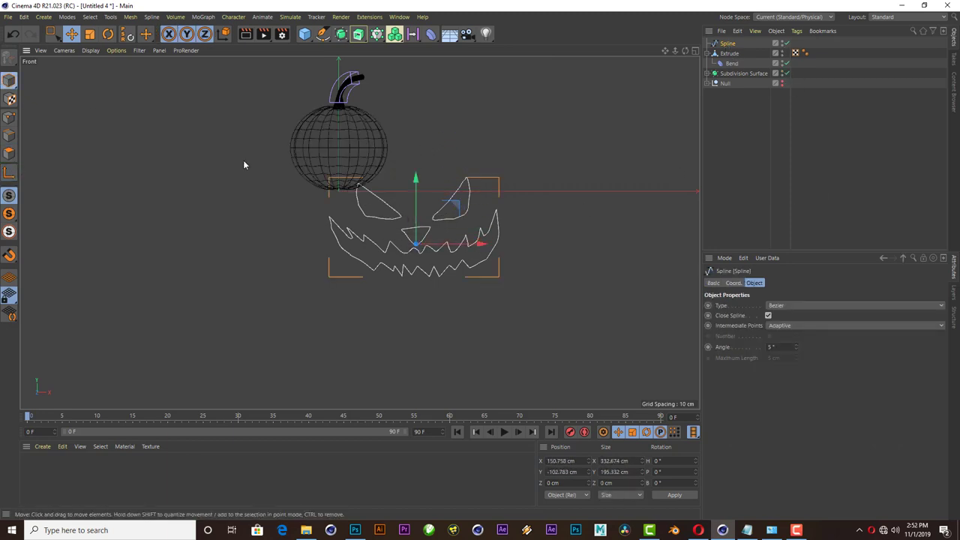
drag(243, 161, 405, 257)
scroll(404, 256, down, 3)
scroll(405, 256, up, 3)
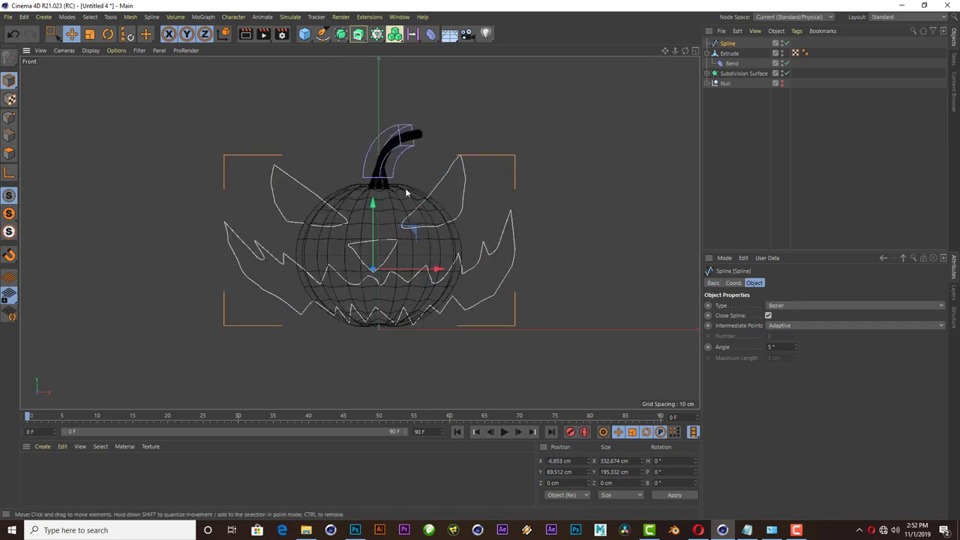
- Shrink the face spline to about 152 × 89 cm and centre it on the pumpkin
key(t)
mouse_move(562, 168)
mouse_down()
mouse_move(378, 260)
mouse_move(394, 265)
mouse_up()
scroll(397, 277, up, 3)
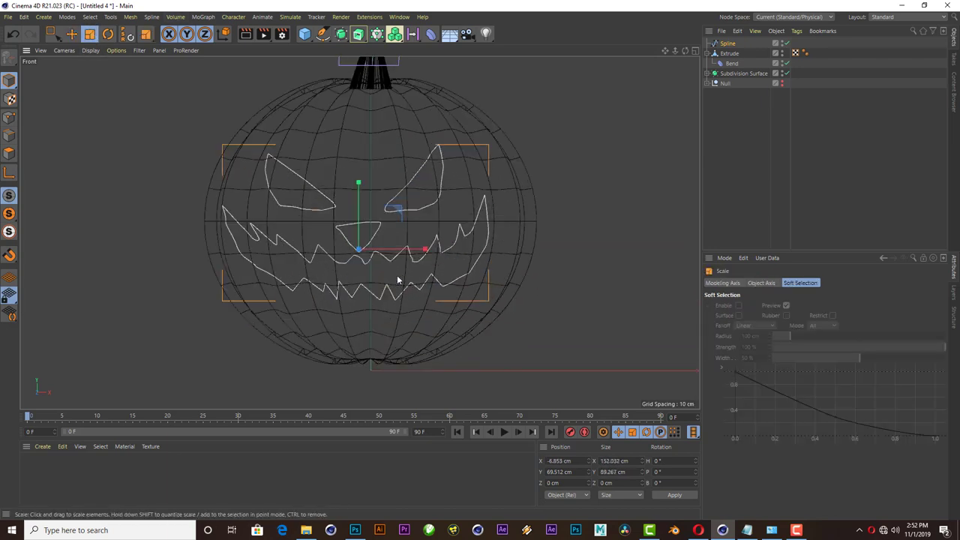
click(71, 33)
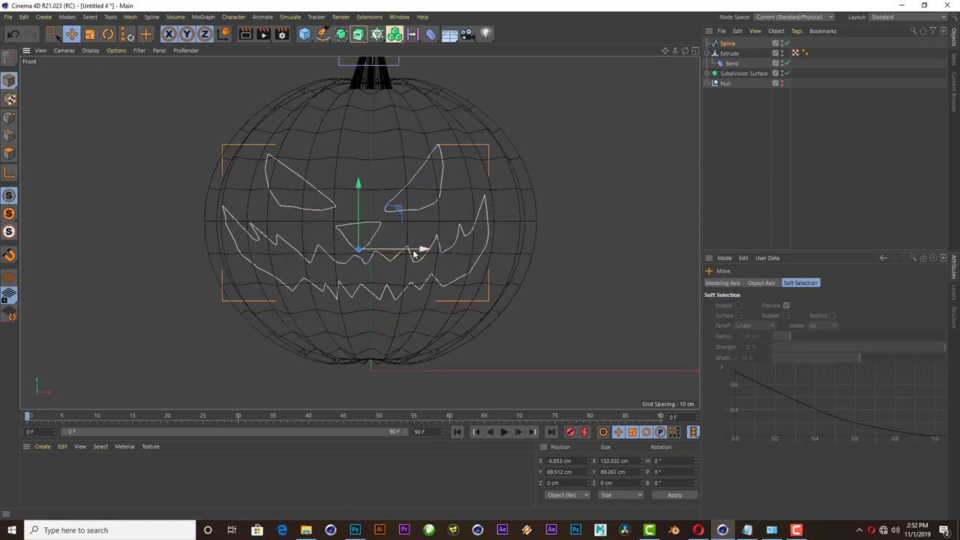
drag(412, 249, 424, 250)
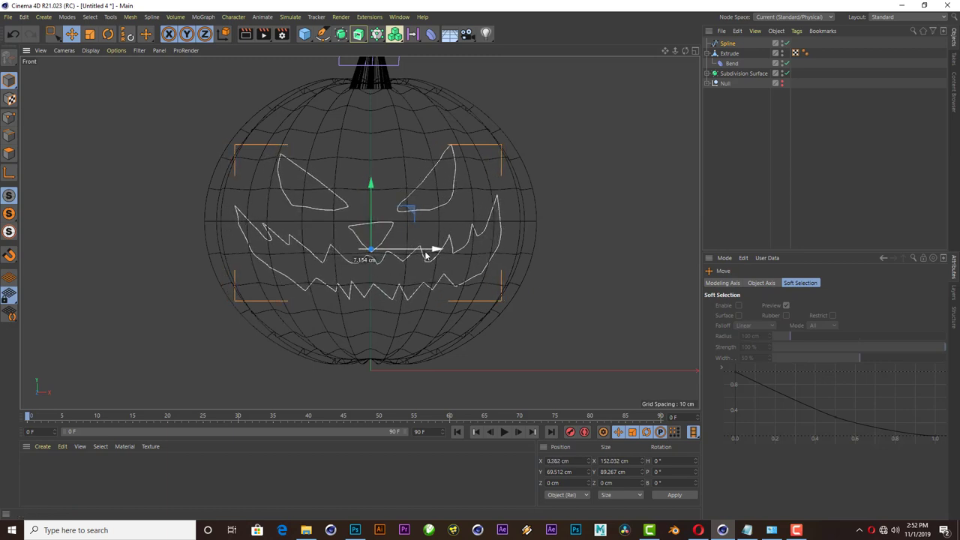
drag(376, 189, 375, 206)
drag(375, 208, 382, 204)
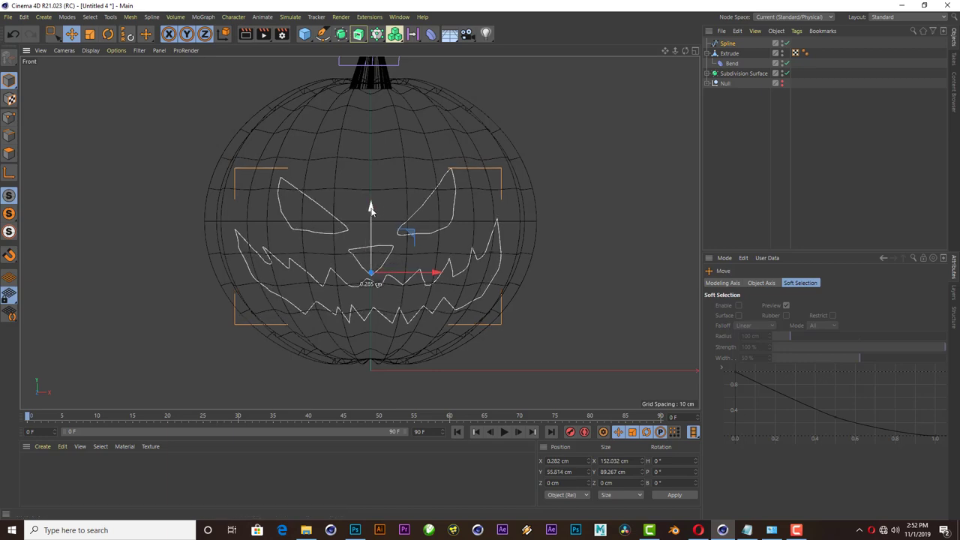
click(689, 51)
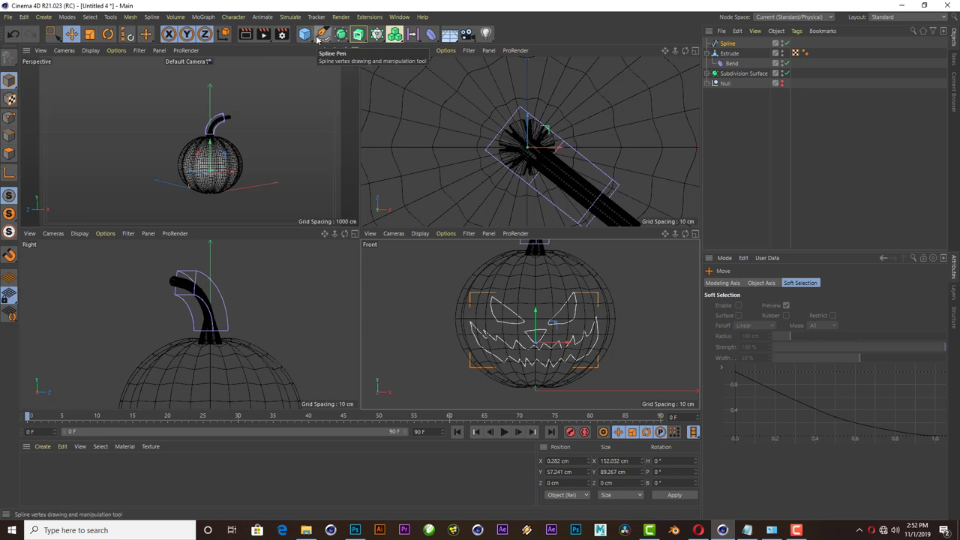
- Wrap the face spline in an Extrude and move it in front of the pumpkin
alt+click(358, 34)
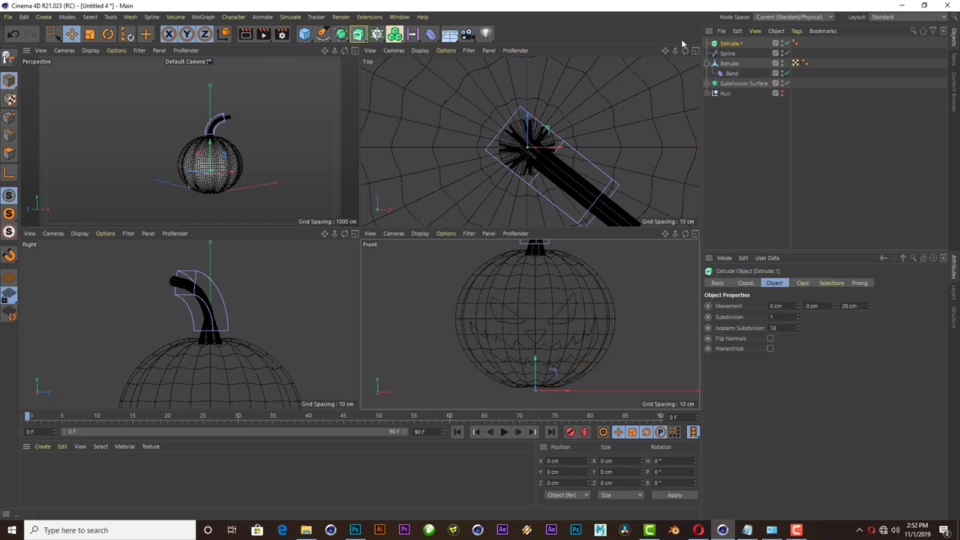
click(731, 46)
scroll(201, 289, down, 3)
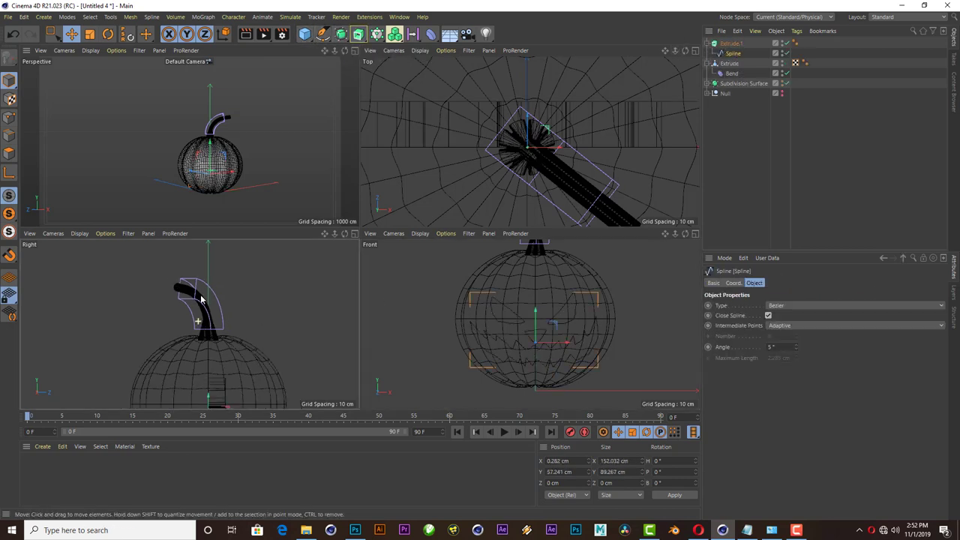
scroll(201, 290, down, 3)
drag(234, 340, 206, 340)
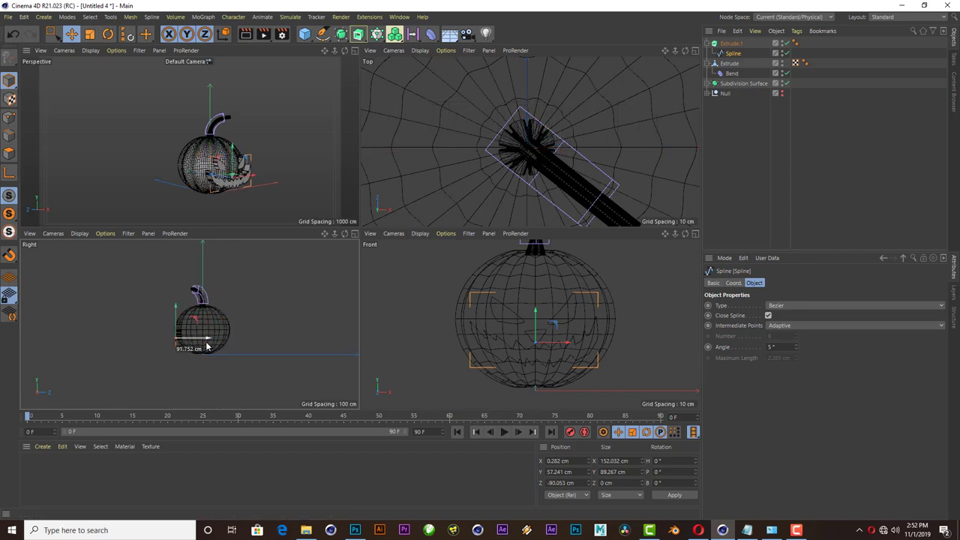
click(354, 50)
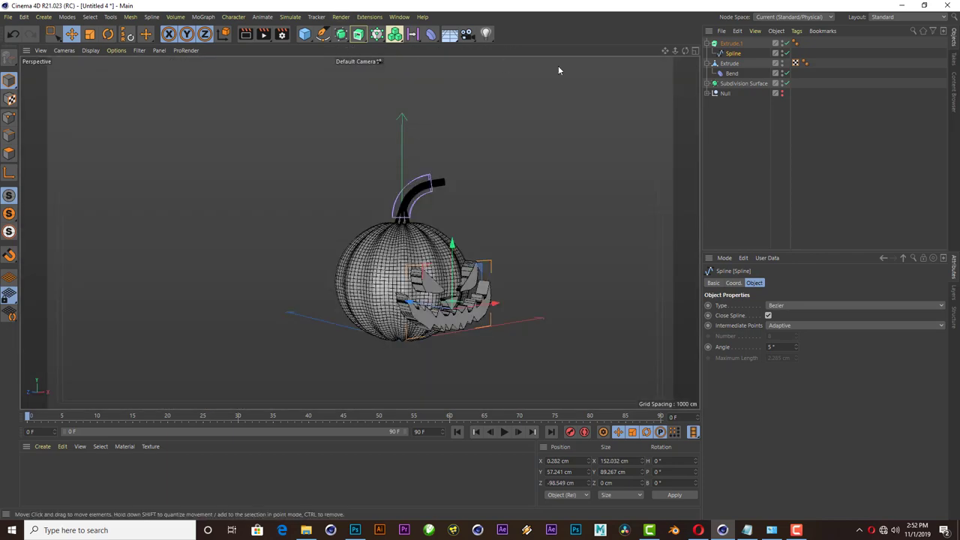
alt+drag(359, 232, 639, 140)
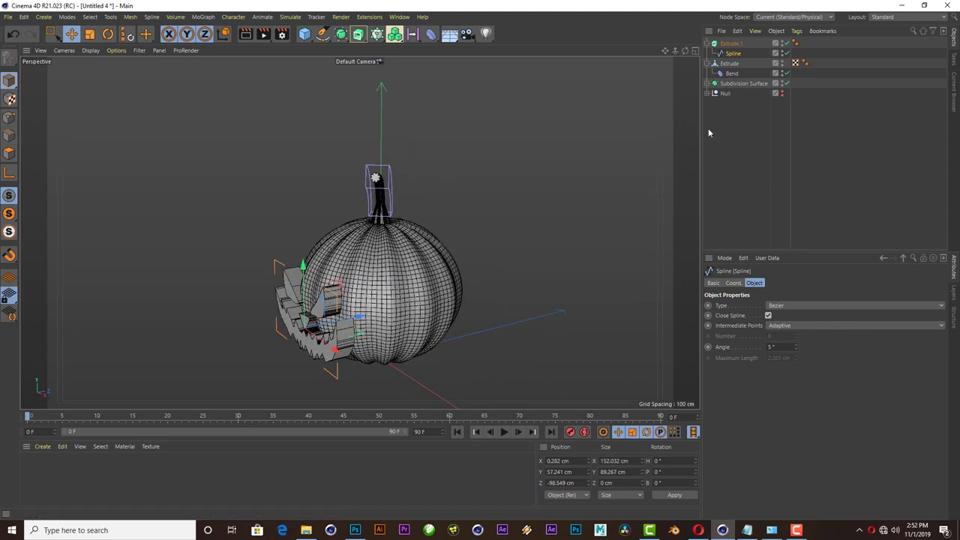
- Set the face extrusion's Z movement to 66 cm, checking it from the side
click(731, 44)
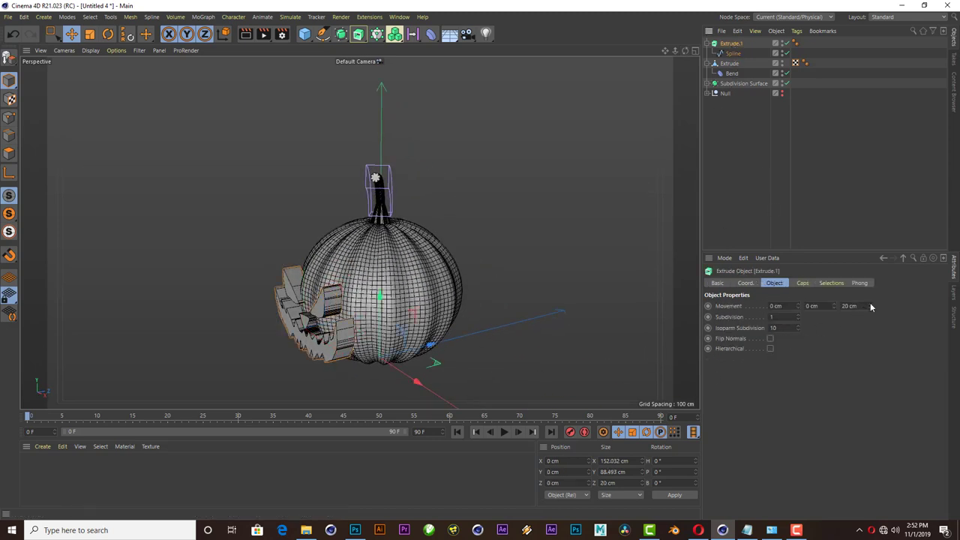
drag(869, 306, 881, 306)
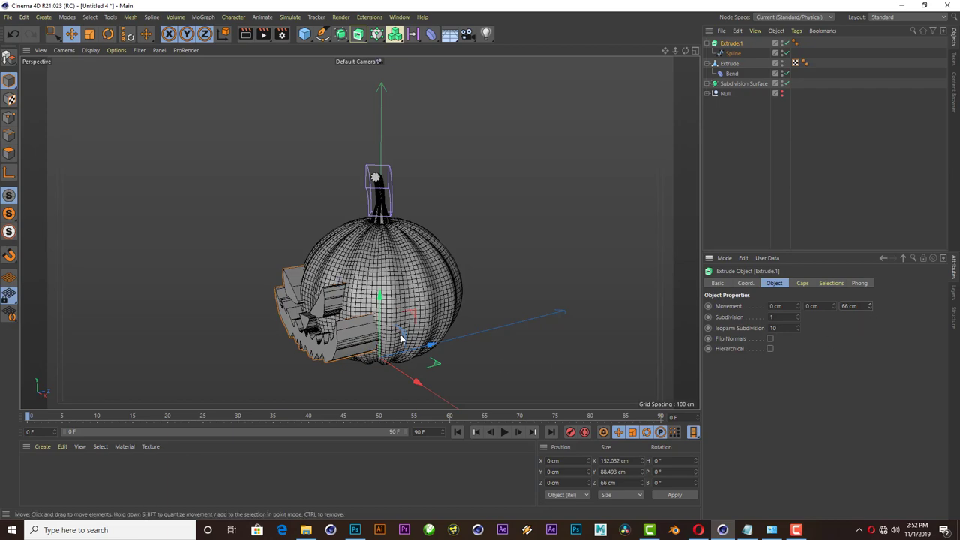
scroll(345, 320, up, 1)
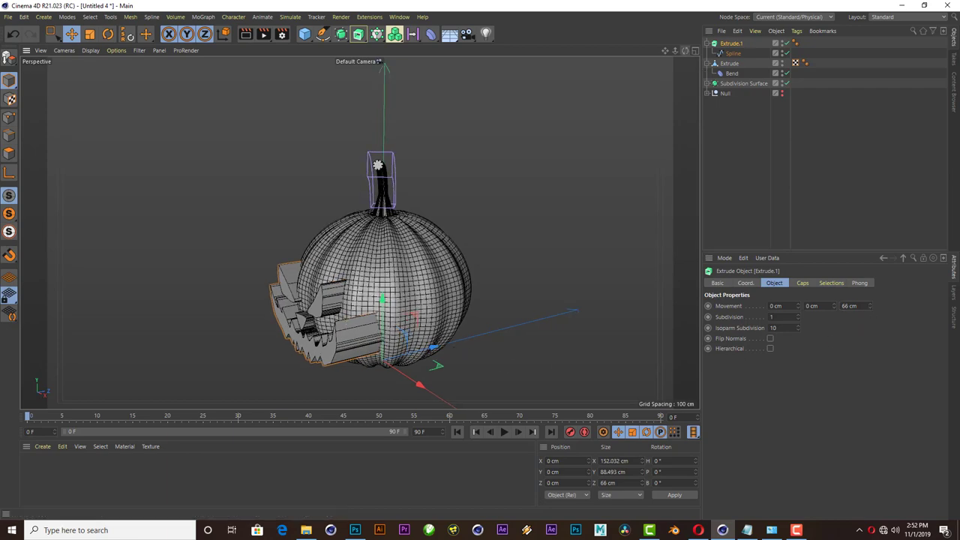
alt+drag(449, 225, 352, 233)
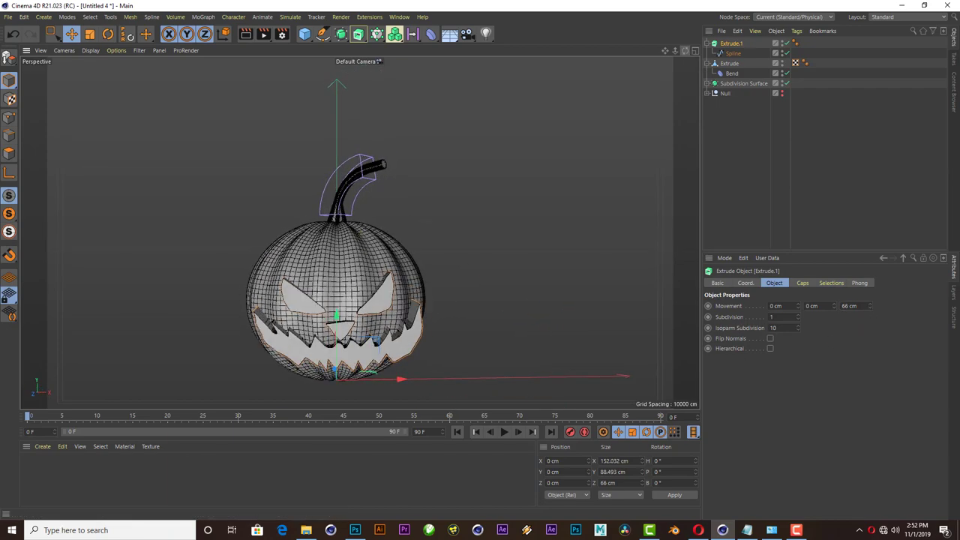
click(693, 51)
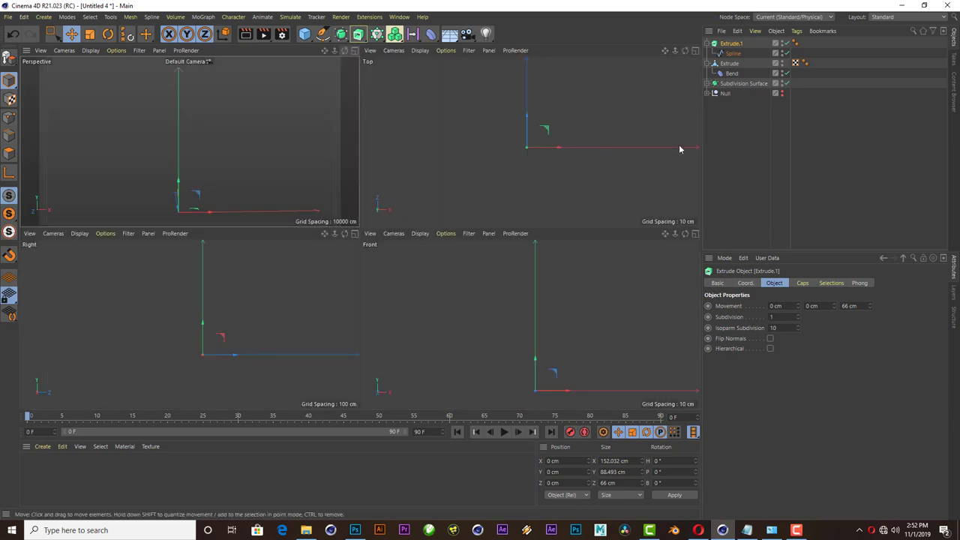
- Scale the face spline down and move it to about Y 67.33 cm, Z −108.743 cm
click(732, 54)
key(t)
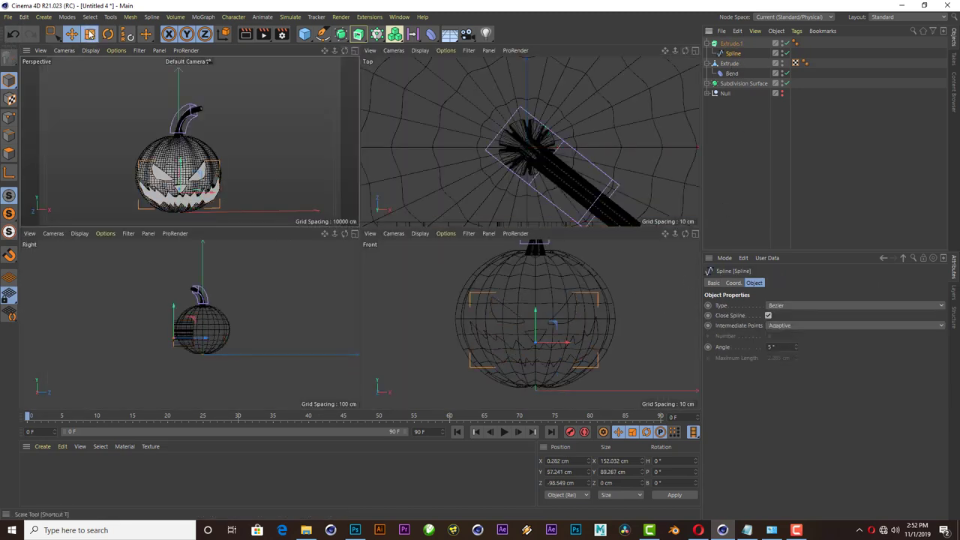
drag(669, 310, 602, 322)
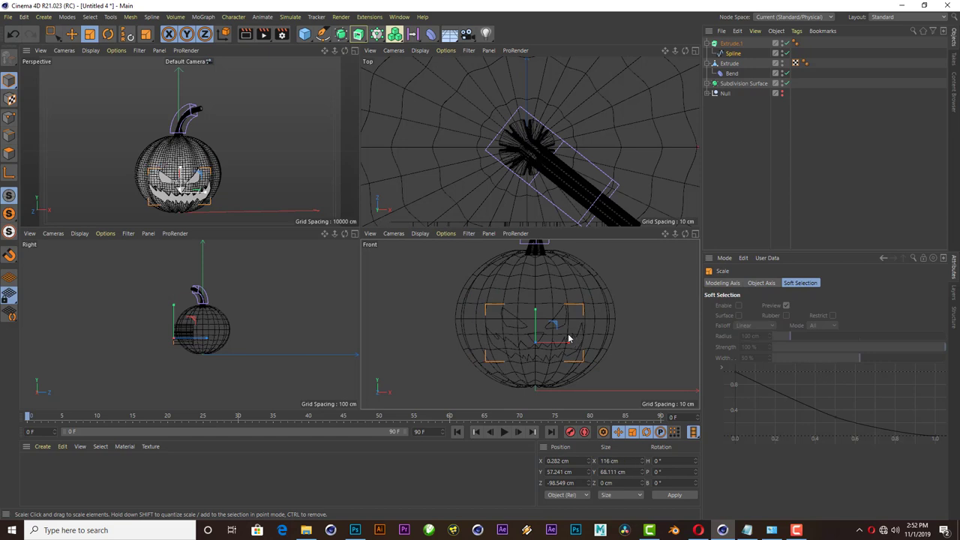
click(71, 33)
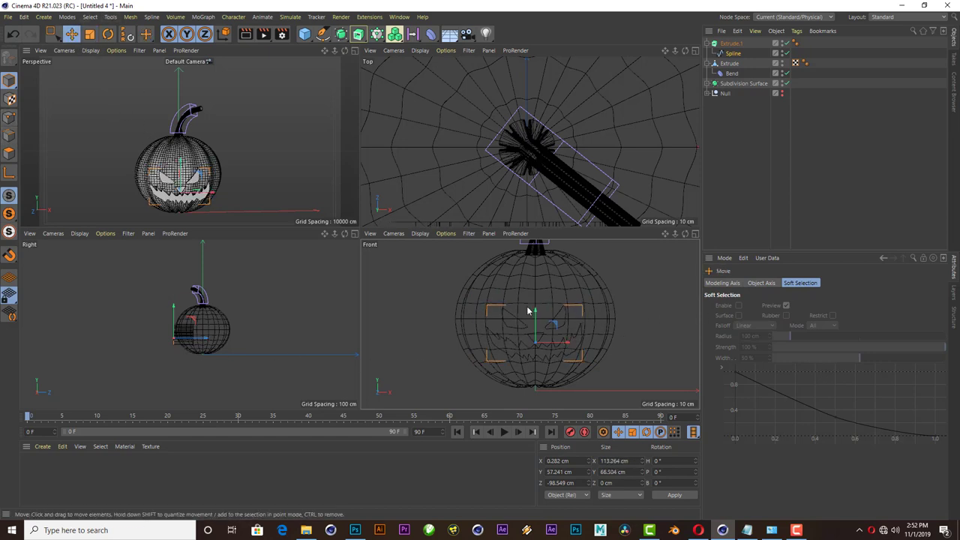
drag(528, 310, 532, 301)
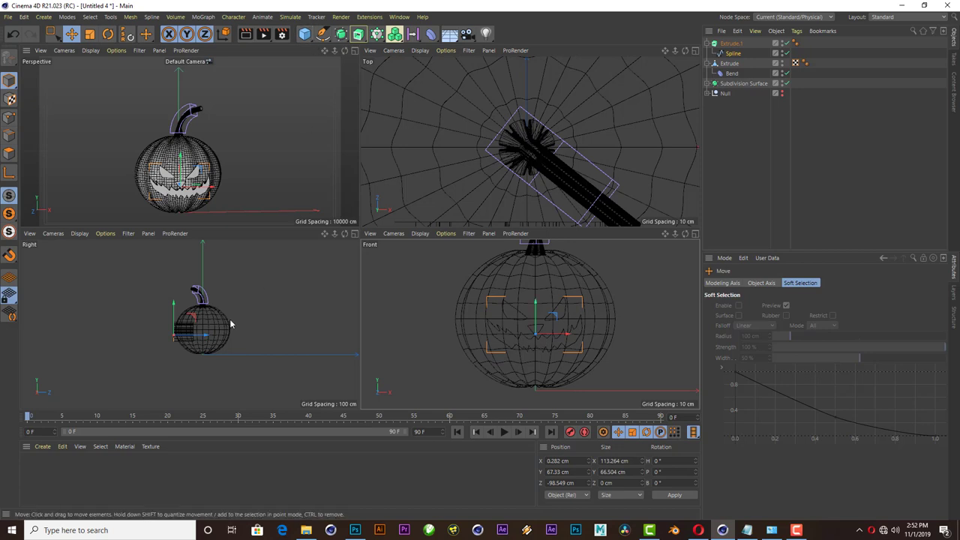
drag(203, 333, 202, 336)
click(345, 55)
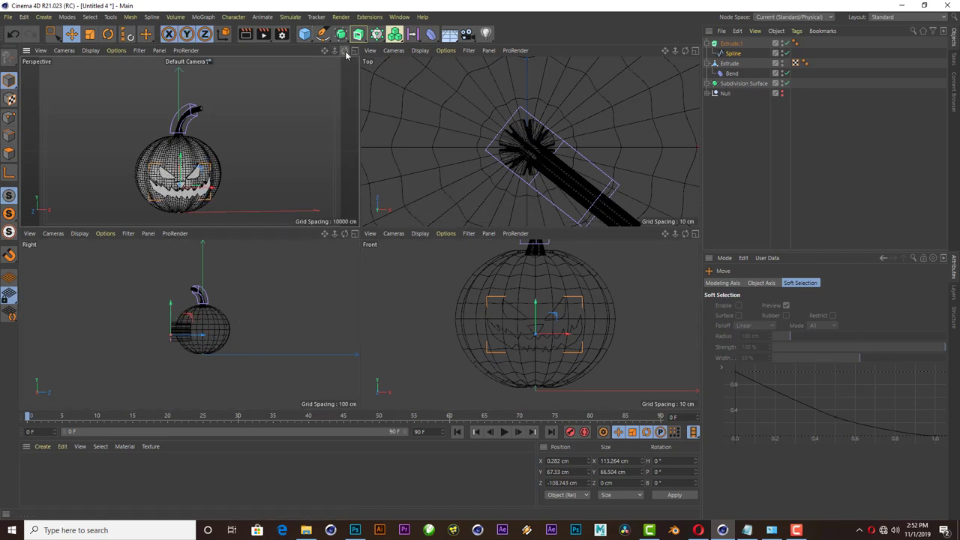
click(353, 53)
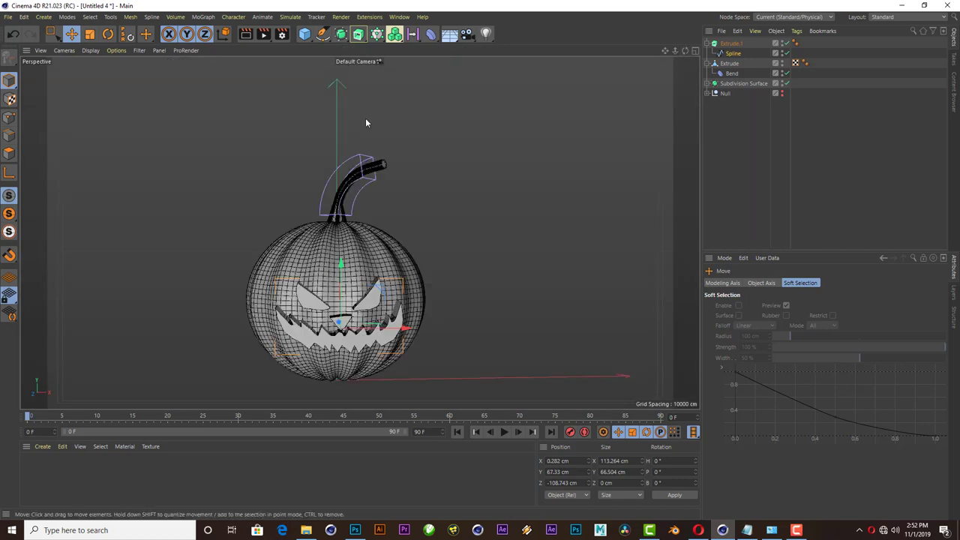
click(708, 44)
click(380, 37)
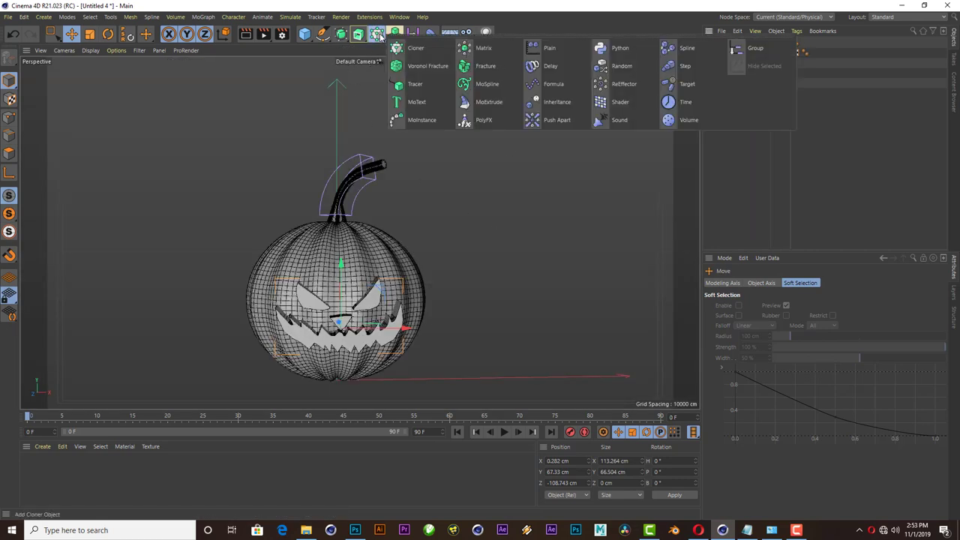
- Add a Boole object and nest the face extrusion and pumpkin body under it
click(340, 34)
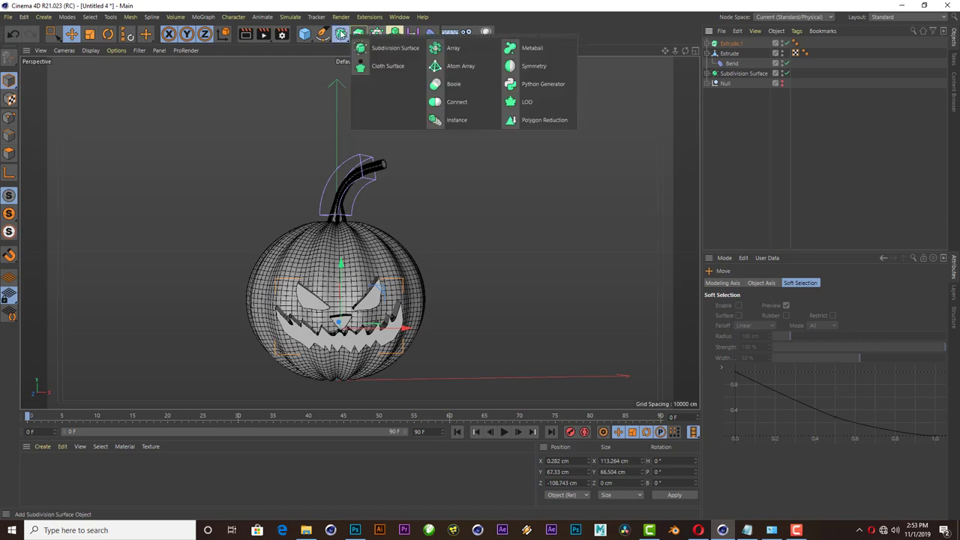
click(454, 84)
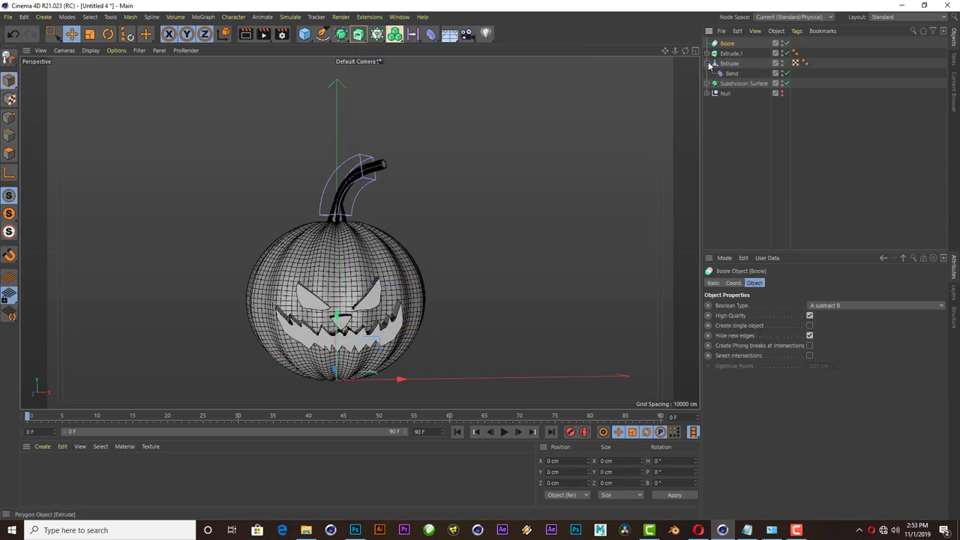
click(708, 64)
drag(731, 45, 733, 54)
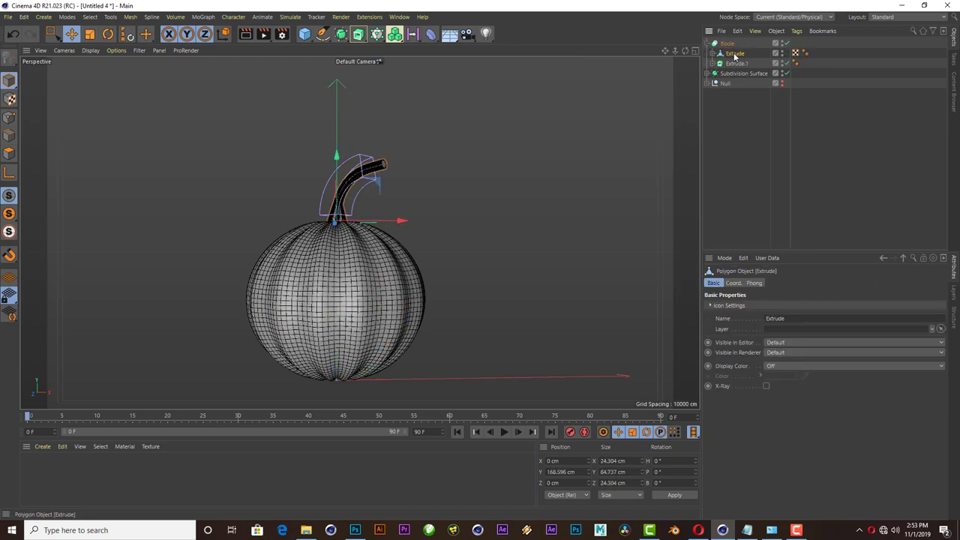
click(730, 63)
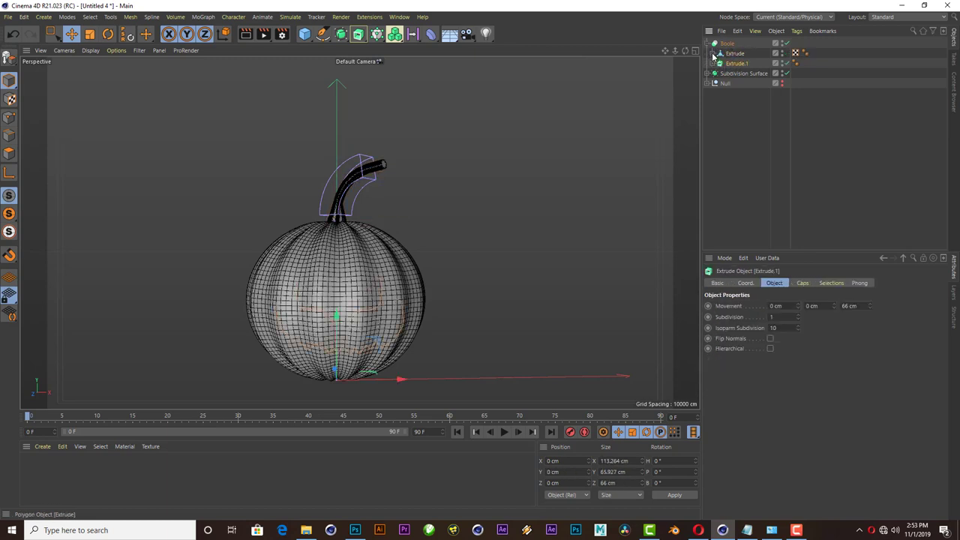
click(713, 54)
click(714, 54)
drag(735, 44, 736, 61)
click(725, 74)
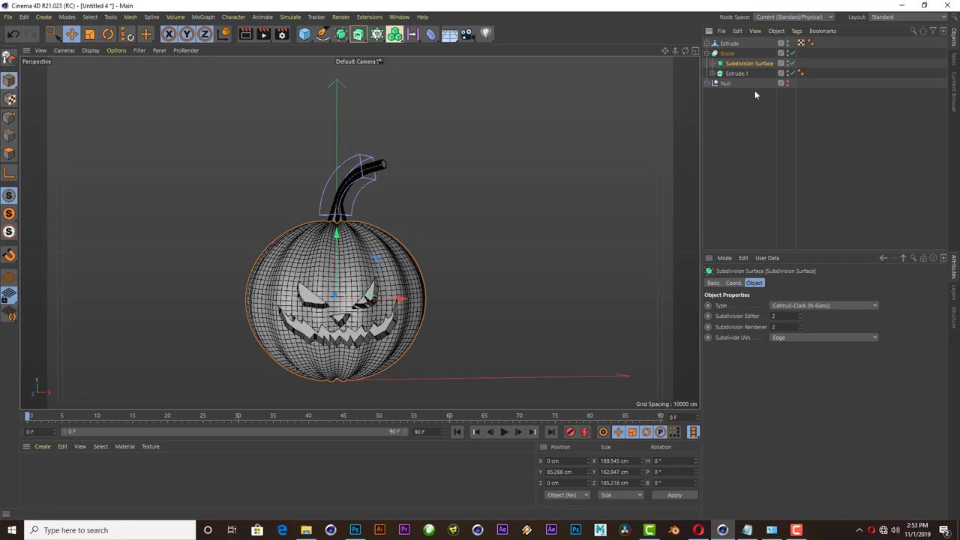
- Render a viewport preview of the carved pumpkin and select the Boole object
scroll(372, 317, down, 1)
scroll(372, 317, up, 2)
scroll(367, 343, up, 1)
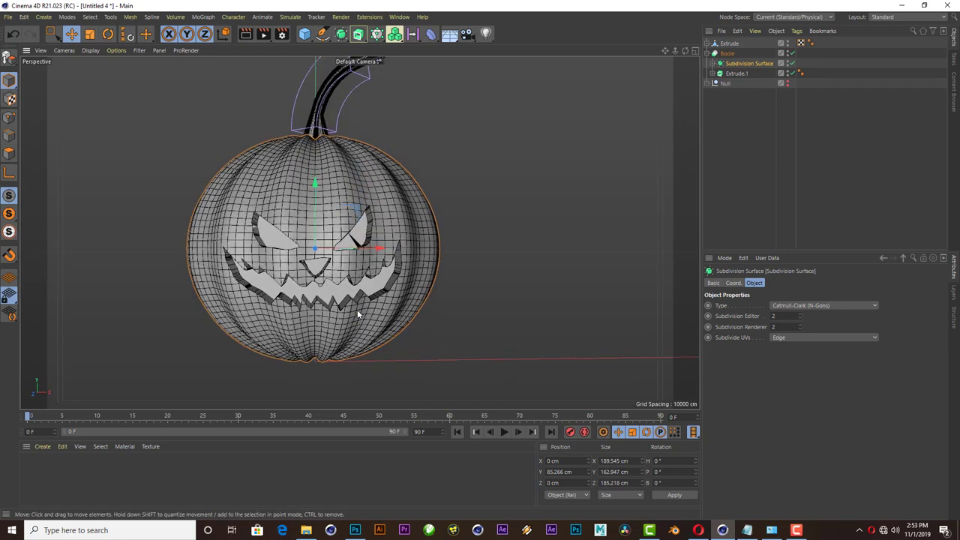
click(247, 35)
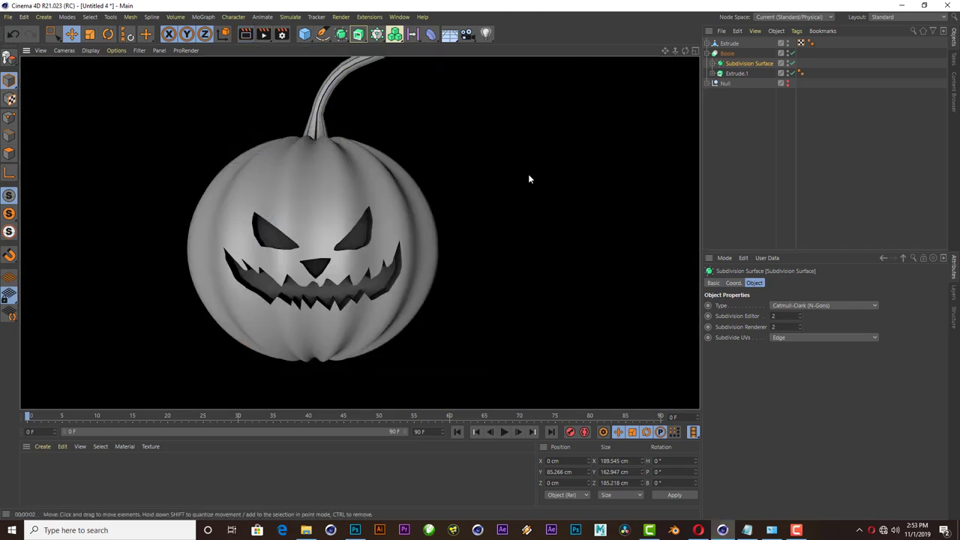
scroll(528, 174, down, 1)
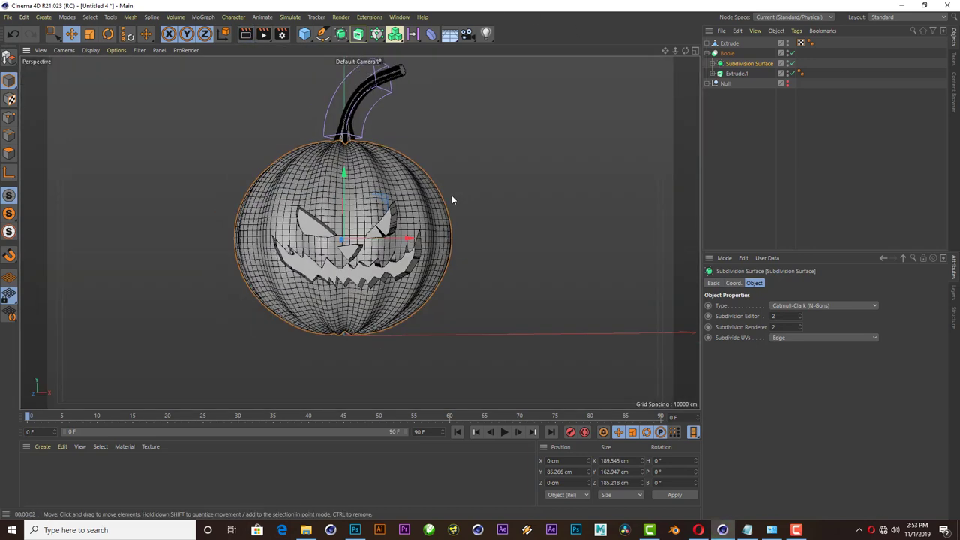
click(727, 54)
- Keep a disabled copy of the Boole and convert the original into editable geometry
click(709, 54)
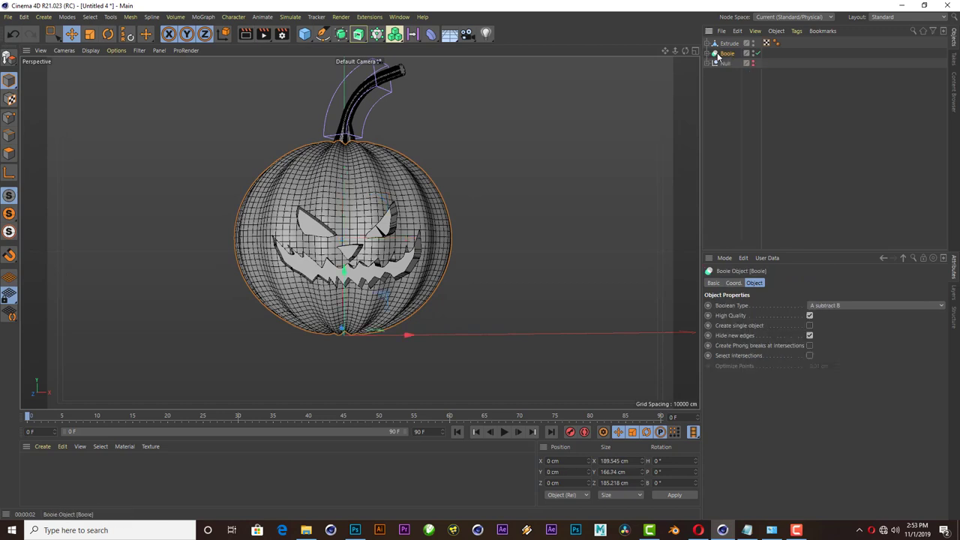
ctrl+drag(734, 90, 752, 80)
click(754, 73)
click(726, 54)
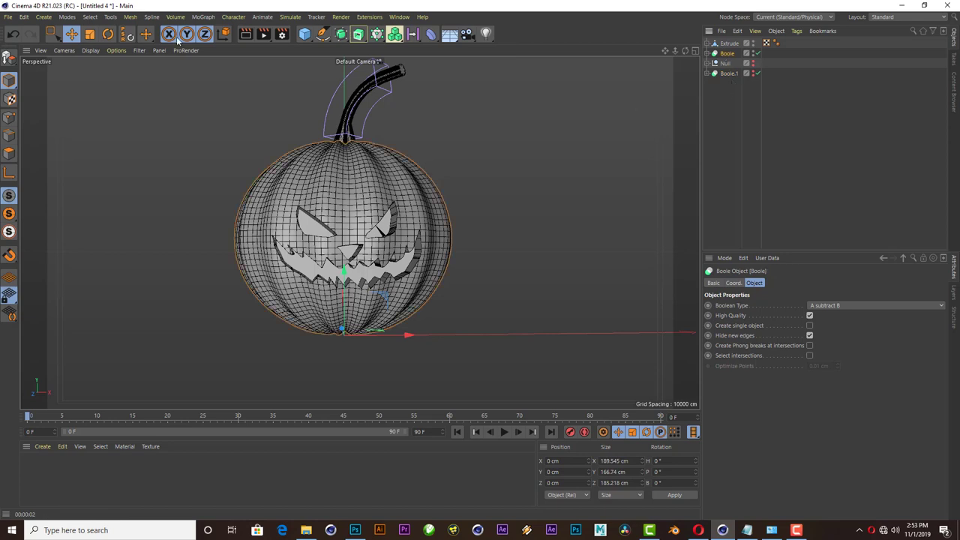
click(9, 57)
click(710, 53)
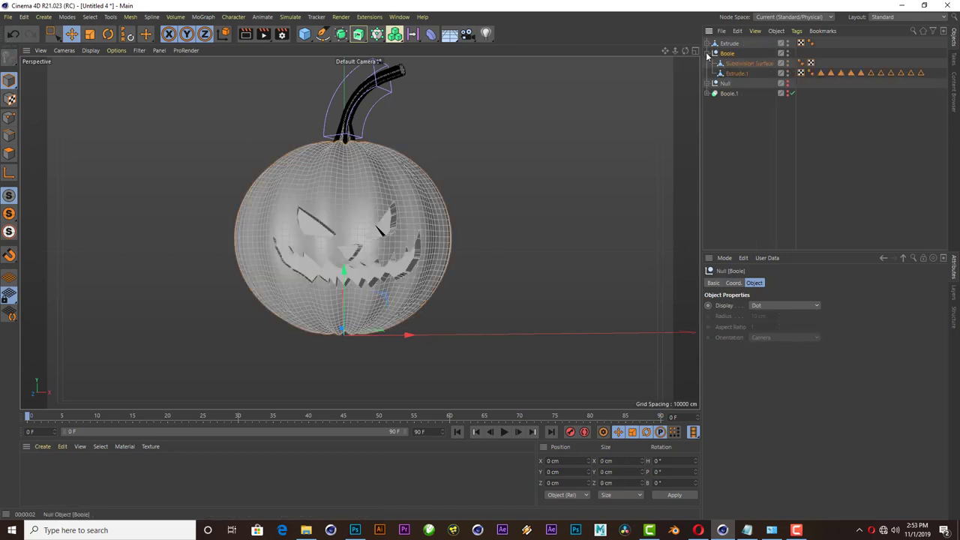
click(731, 74)
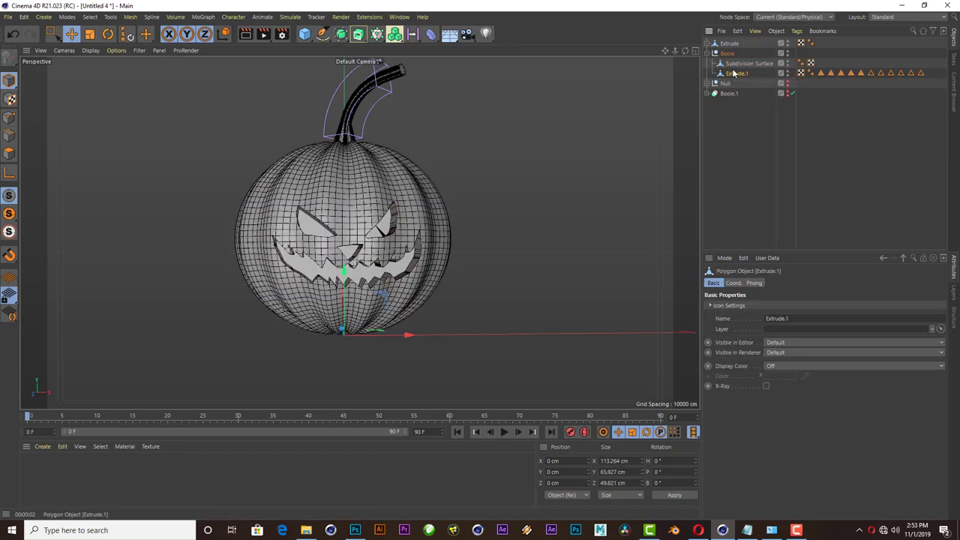
click(736, 67)
click(737, 74)
drag(734, 51, 735, 55)
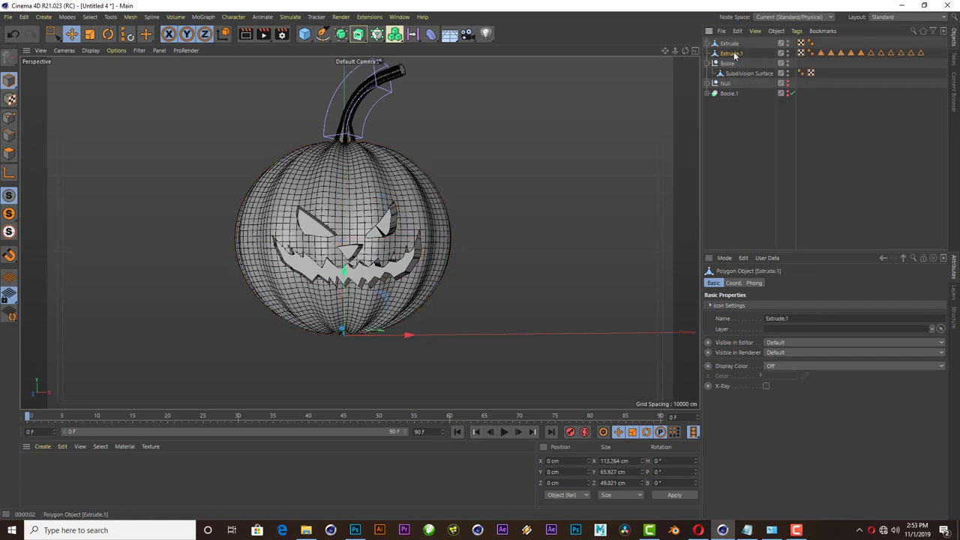
key(ctrl+z)
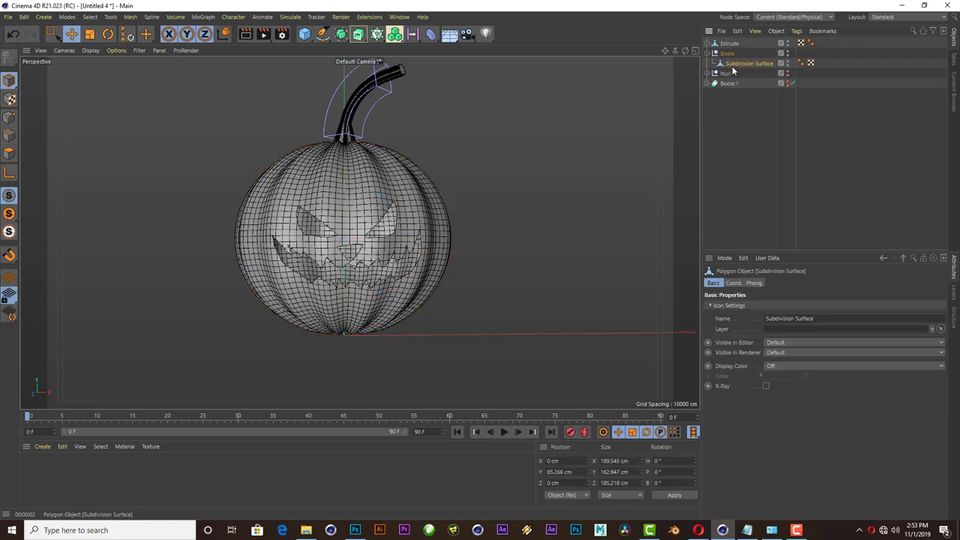
- Move the carved pumpkin mesh to the top level and delete the empty Boole group
click(735, 65)
drag(732, 43, 732, 44)
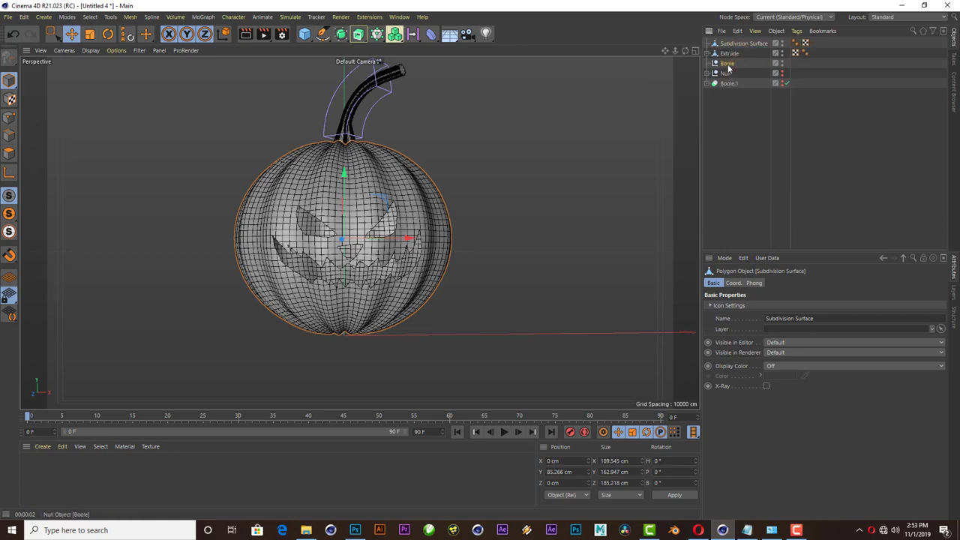
click(727, 65)
key(Delete)
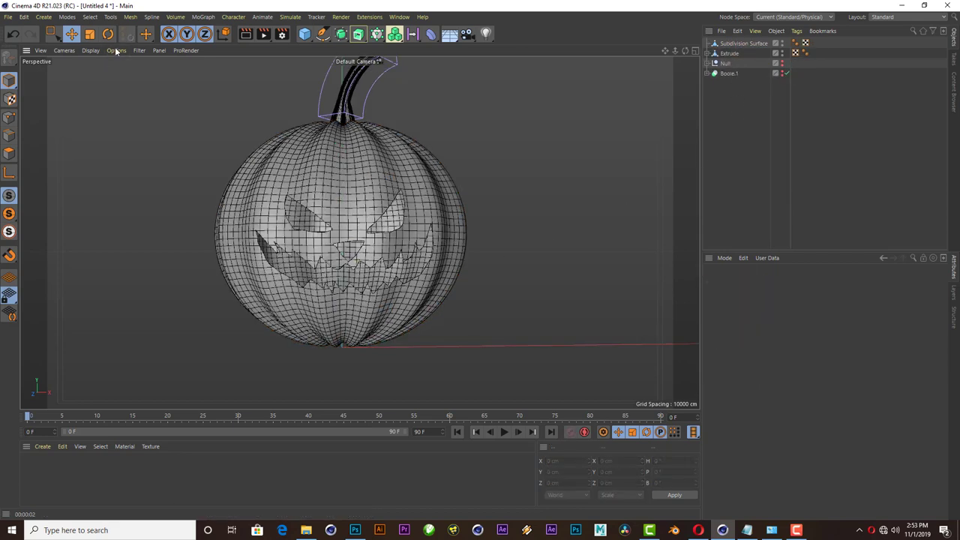
- Switch the viewport to Gouraud shading and render a preview of the carved face
click(115, 50)
click(113, 65)
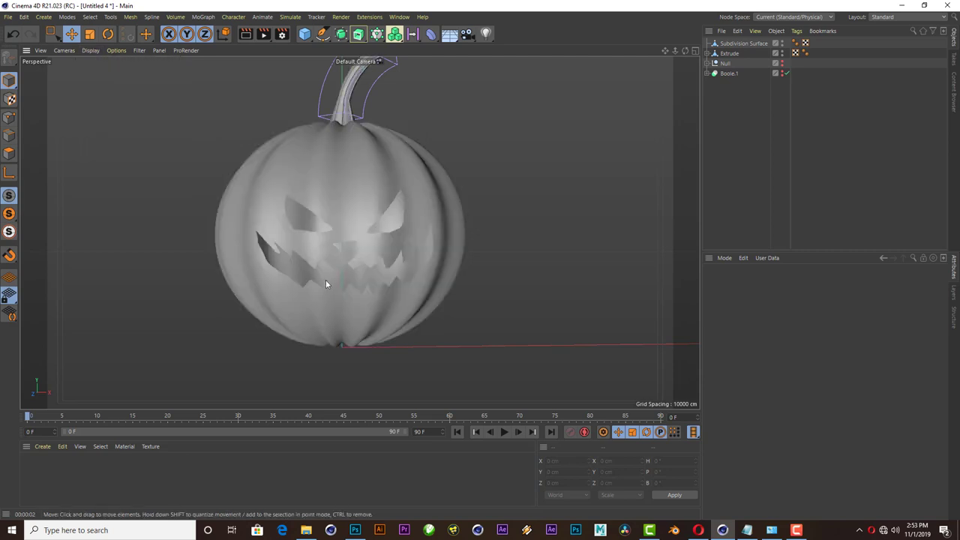
scroll(325, 283, up, 3)
mouse_move(420, 225)
alt+mouse_down()
mouse_move(359, 232)
mouse_move(579, 216)
mouse_move(399, 217)
mouse_move(343, 275)
alt+mouse_up()
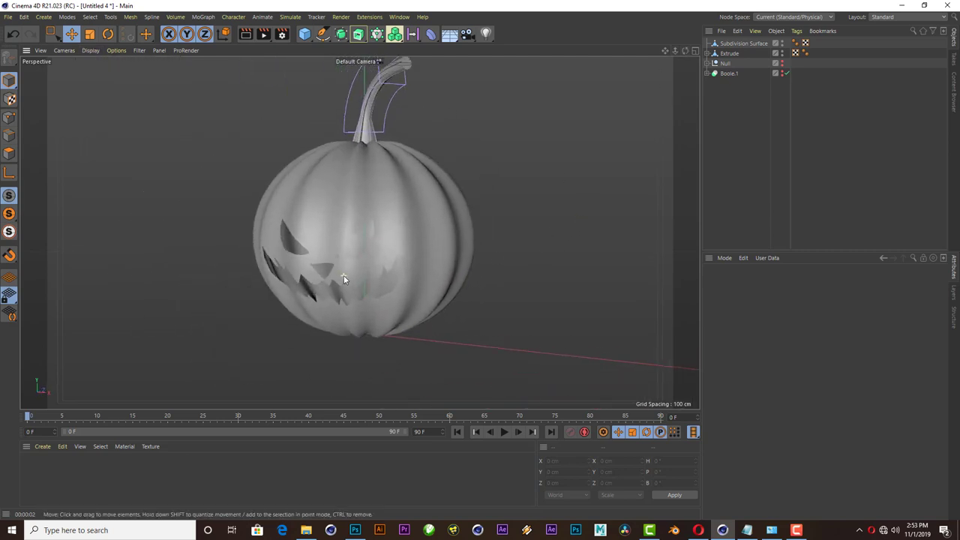
scroll(343, 275, up, 2)
scroll(340, 279, up, 1)
click(248, 35)
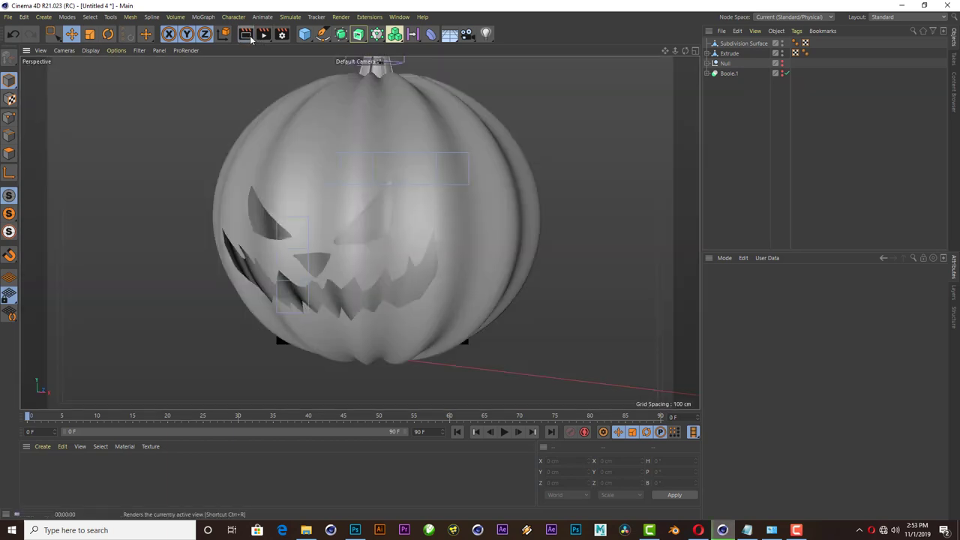
- Put the pumpkin in a -4 cm Cloth Surface, wrapped by a new Subdivision Surface
click(340, 36)
click(400, 66)
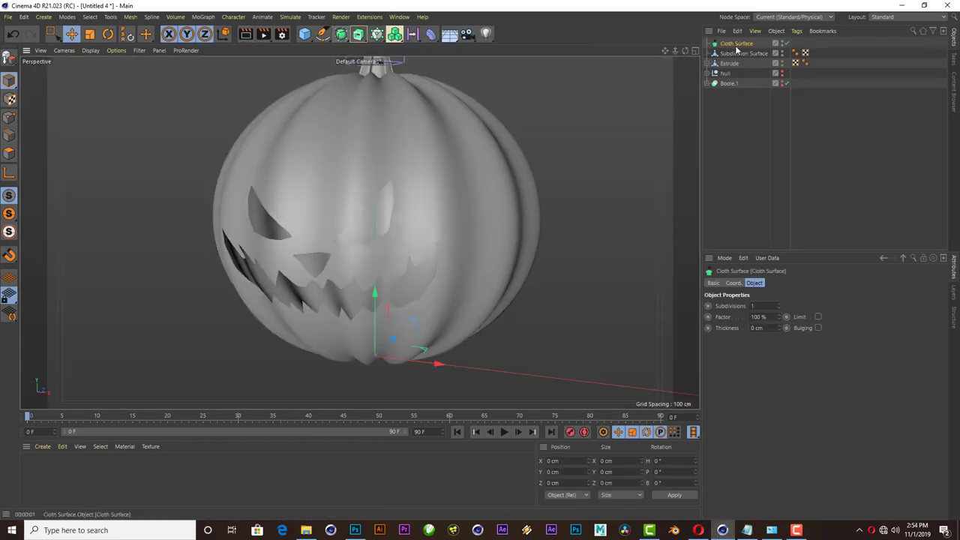
drag(739, 45, 736, 44)
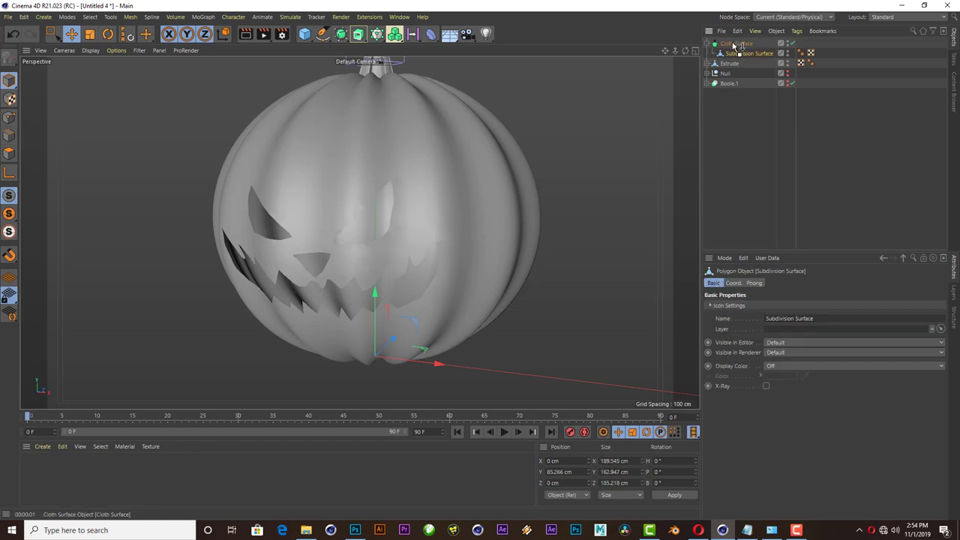
click(736, 43)
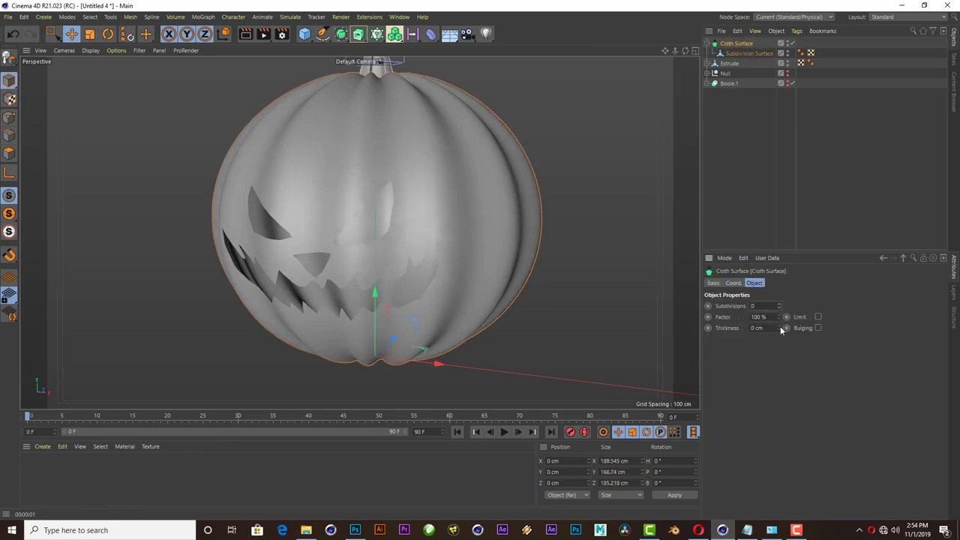
mouse_move(781, 329)
mouse_down()
mouse_move(780, 352)
mouse_move(780, 338)
mouse_up()
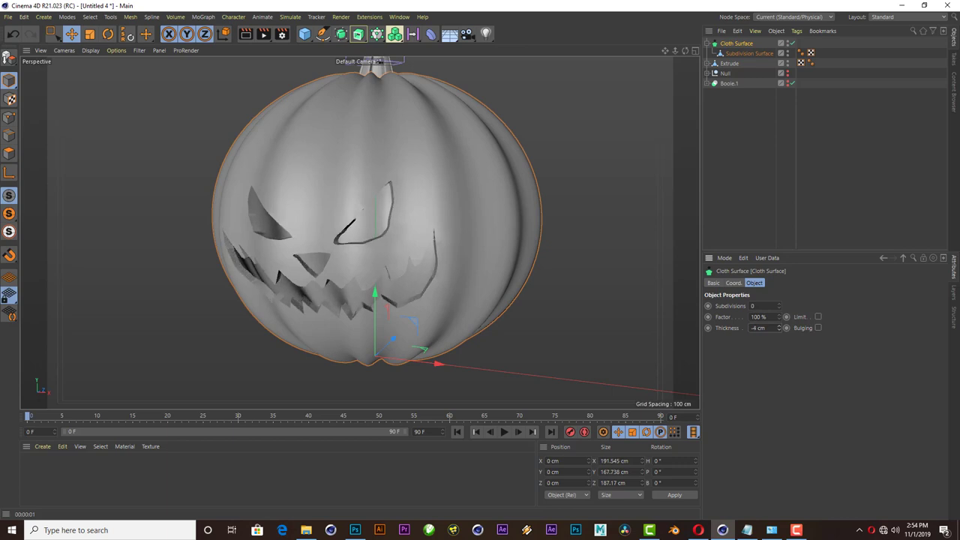
alt+click(340, 33)
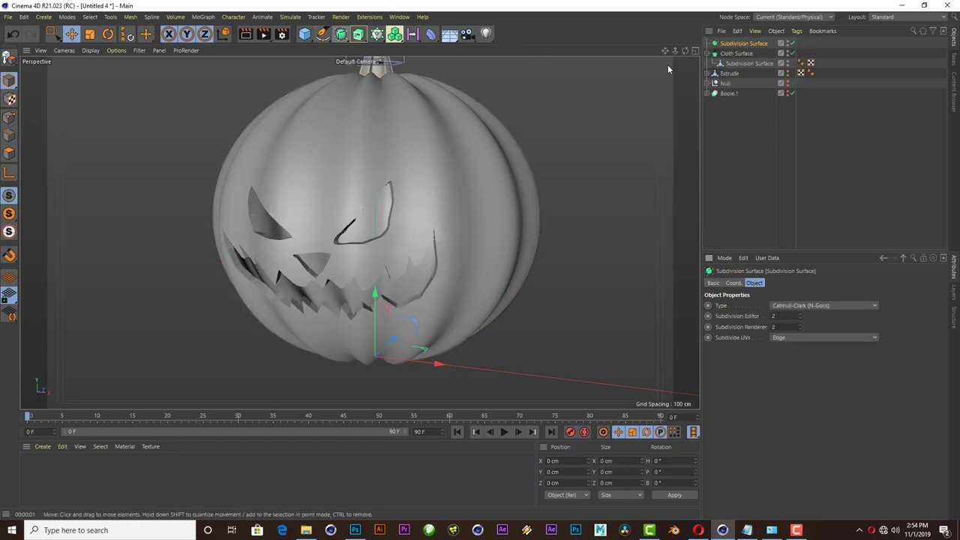
- Raise the Cloth Surface subdivisions to 2
click(739, 53)
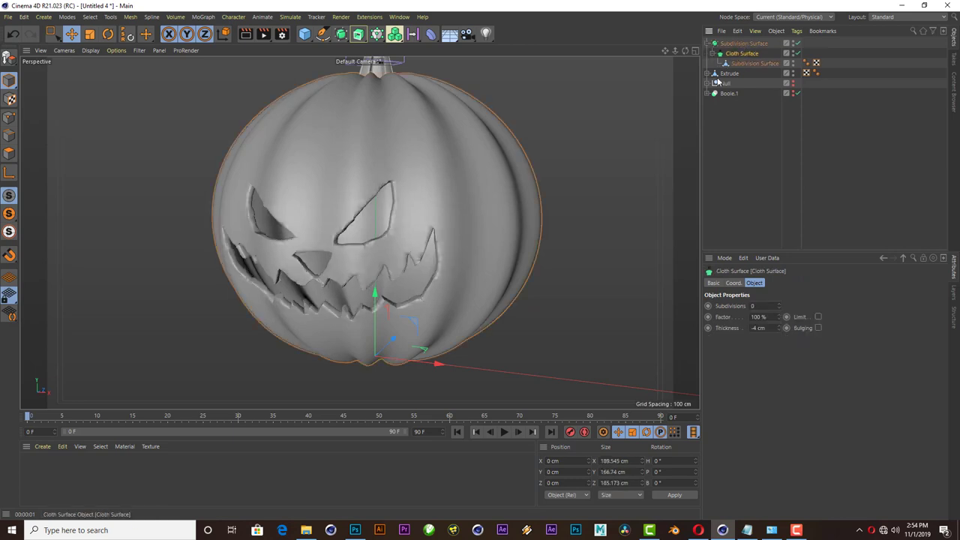
mouse_move(685, 51)
mouse_down()
mouse_move(359, 233)
mouse_move(441, 220)
mouse_up()
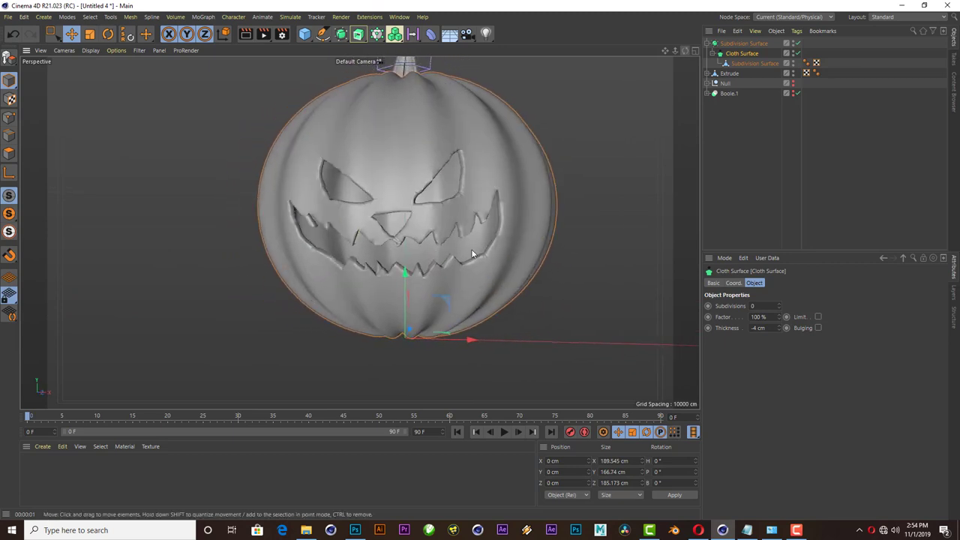
scroll(441, 219, down, 2)
scroll(442, 213, up, 1)
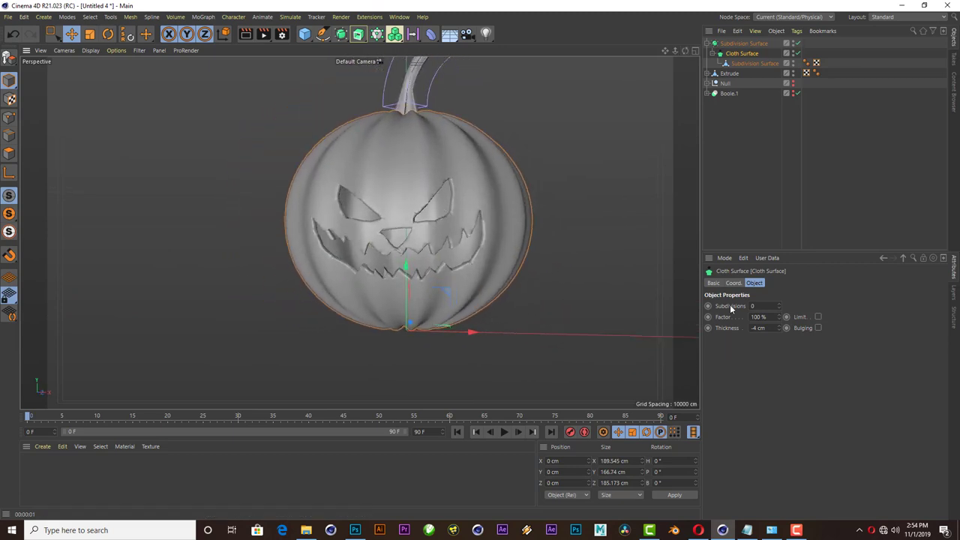
click(780, 304)
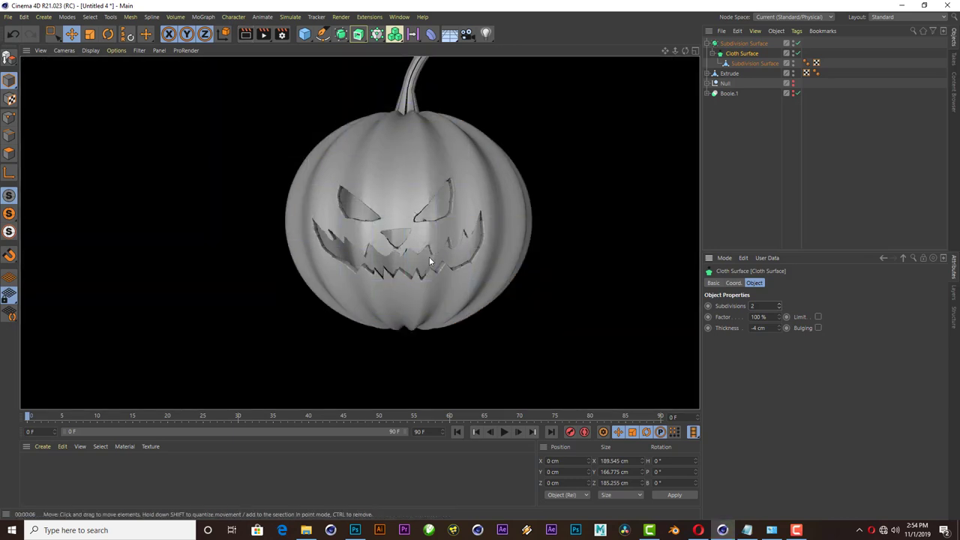
click(727, 55)
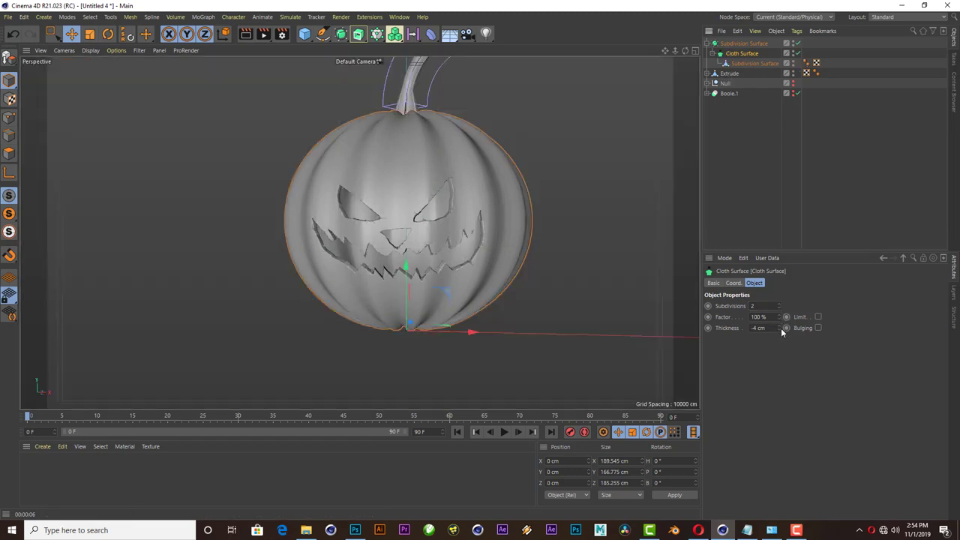
- Set the Cloth Surface thickness to -5 cm and render a preview of the pumpkin
click(780, 327)
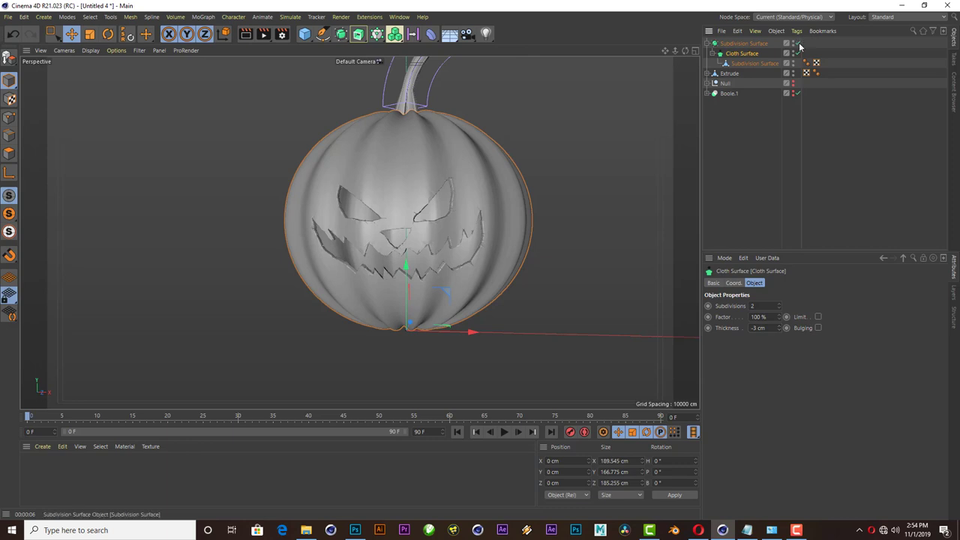
drag(780, 328, 757, 328)
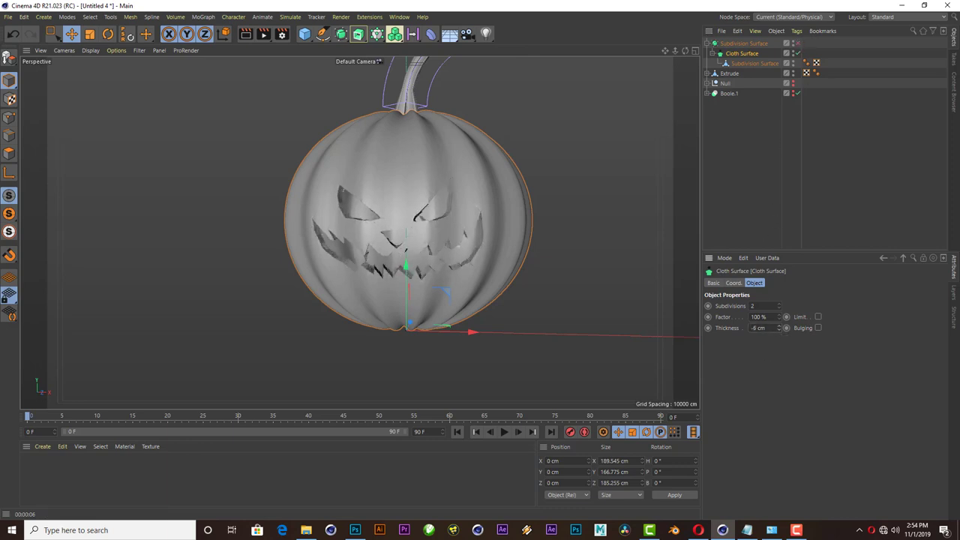
drag(757, 327, 765, 327)
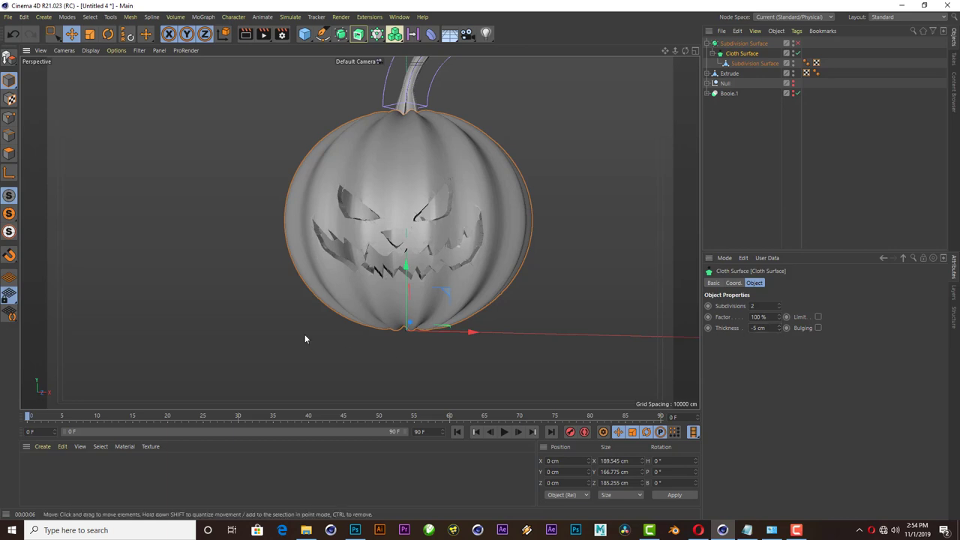
scroll(304, 334, down, 3)
click(245, 35)
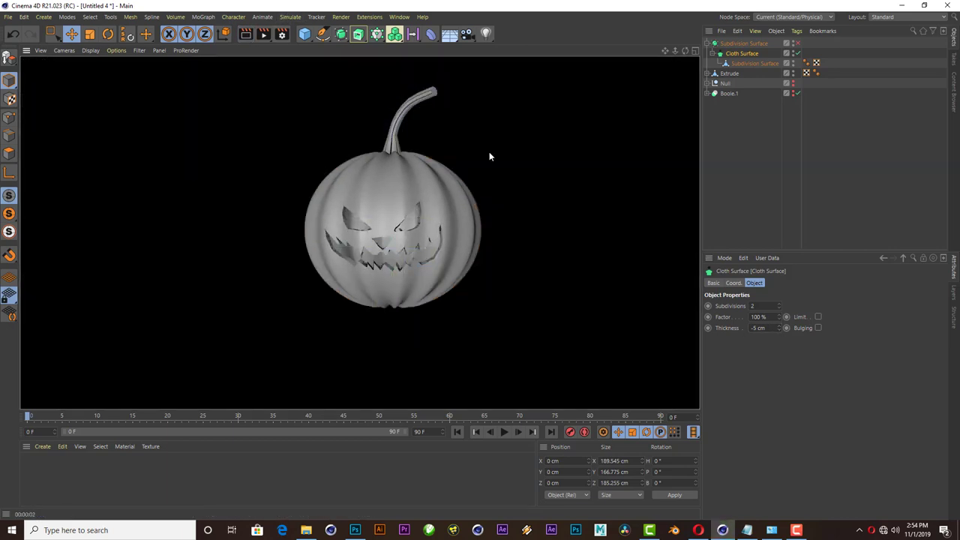
- Add a light, raise it into the pumpkin, and colour it warm orange
click(485, 33)
drag(392, 244, 381, 163)
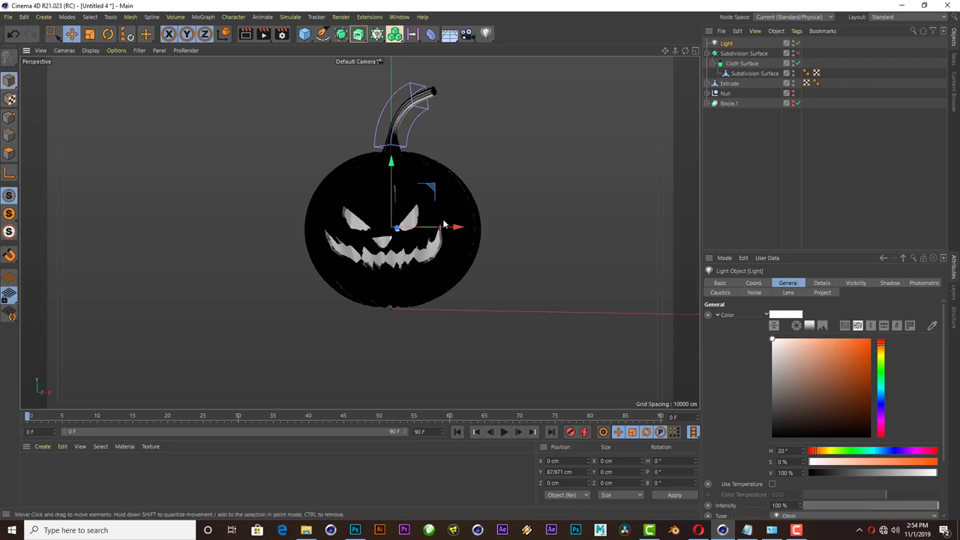
alt+drag(372, 286, 449, 218)
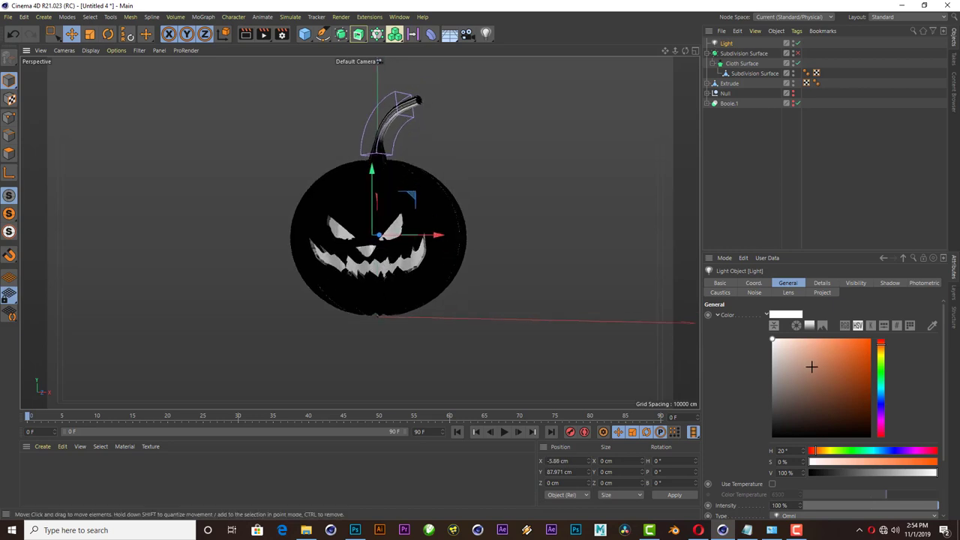
drag(885, 349, 881, 352)
click(870, 340)
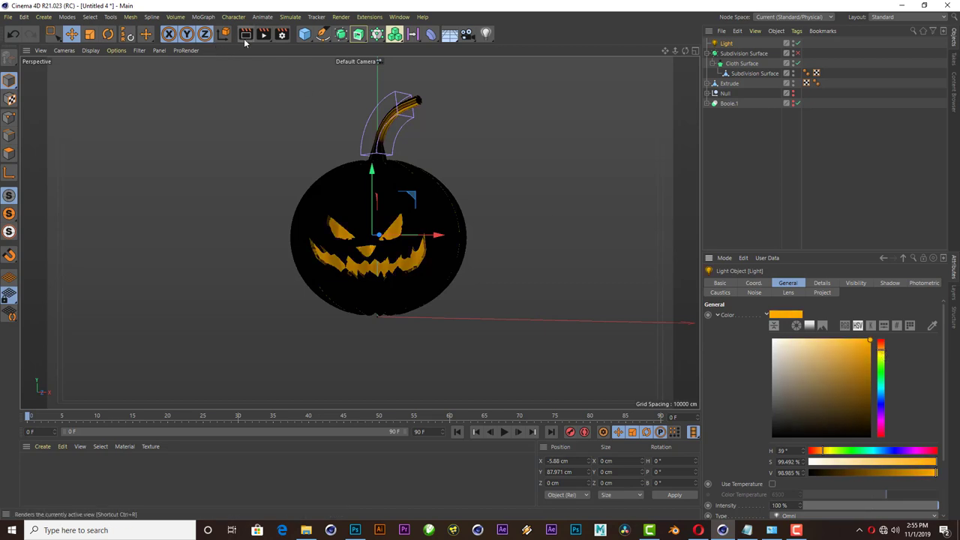
- Give the inner light soft shadow maps, a visible glow, and an 81 cm outer distance
click(819, 284)
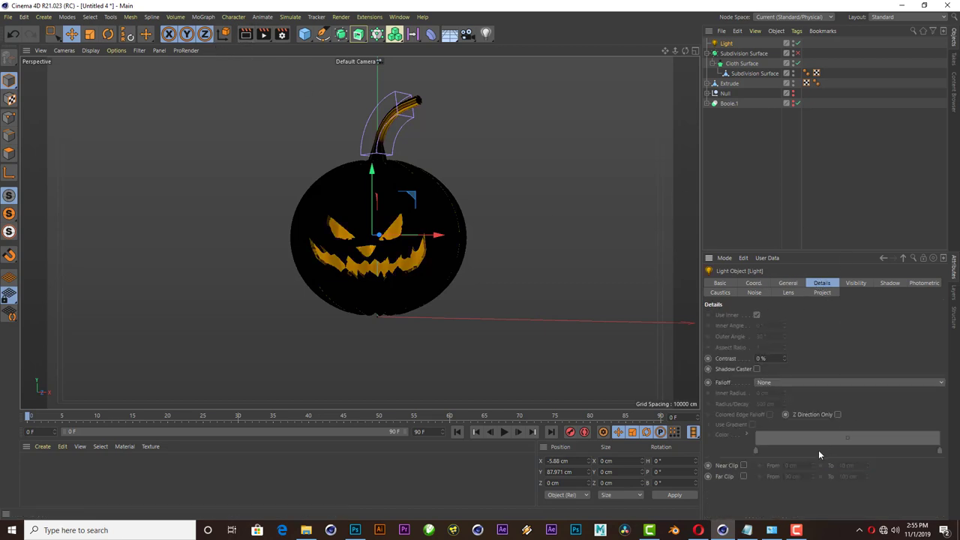
click(786, 284)
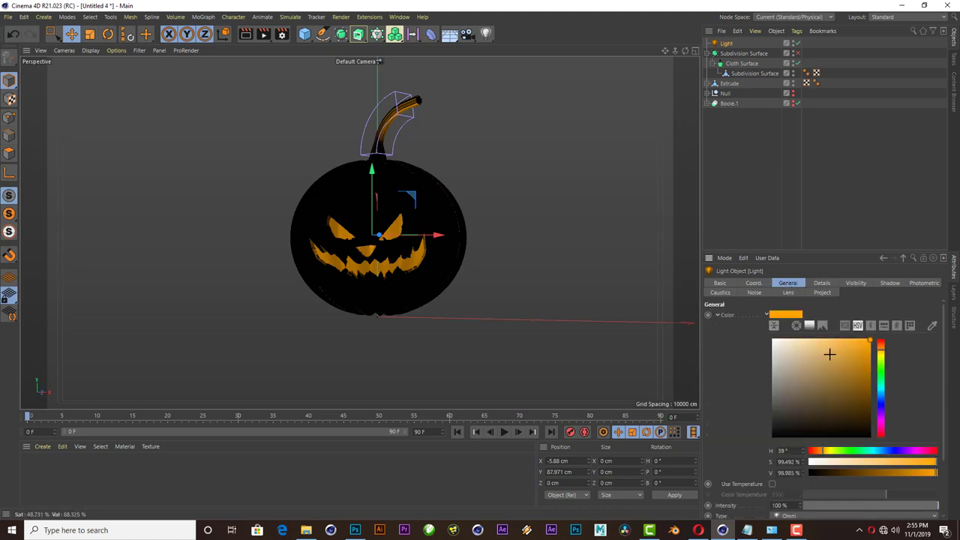
click(766, 314)
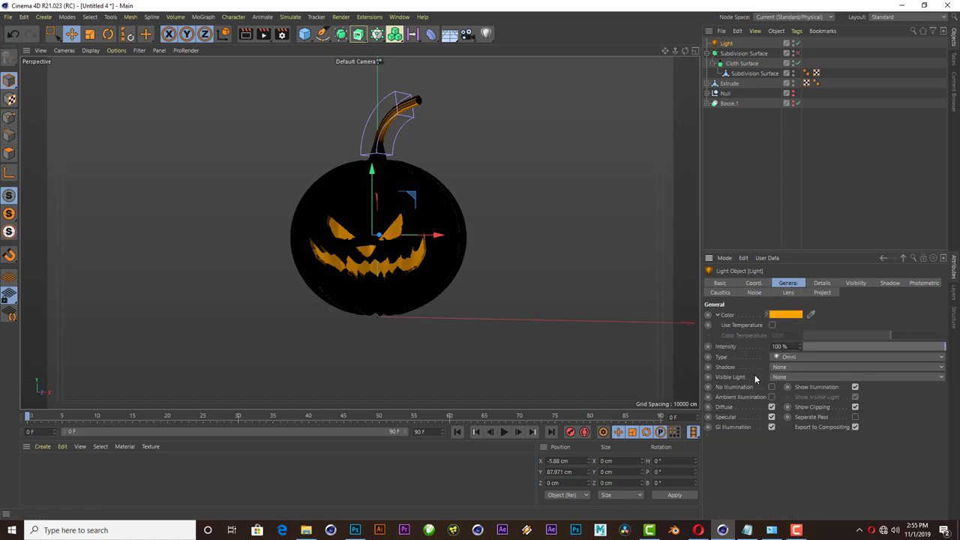
click(786, 365)
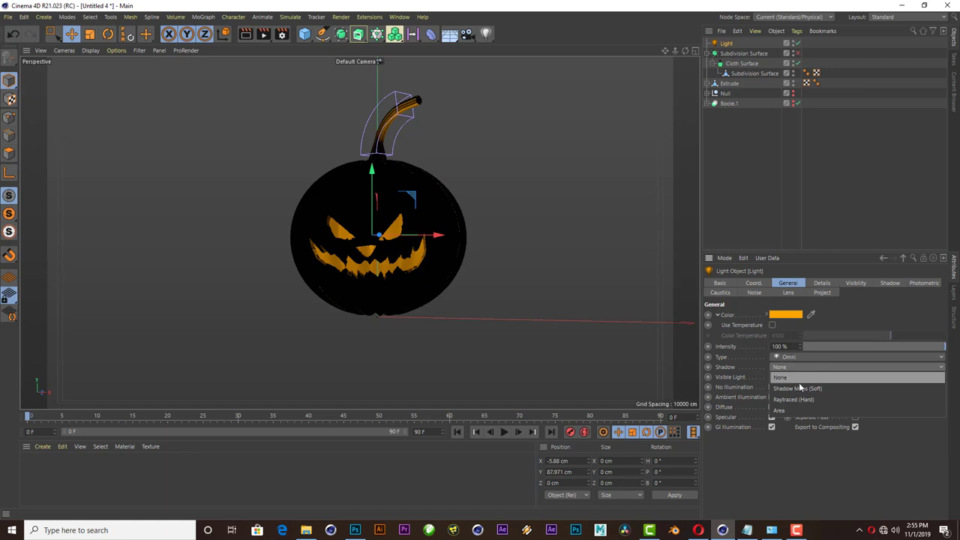
click(798, 388)
click(789, 377)
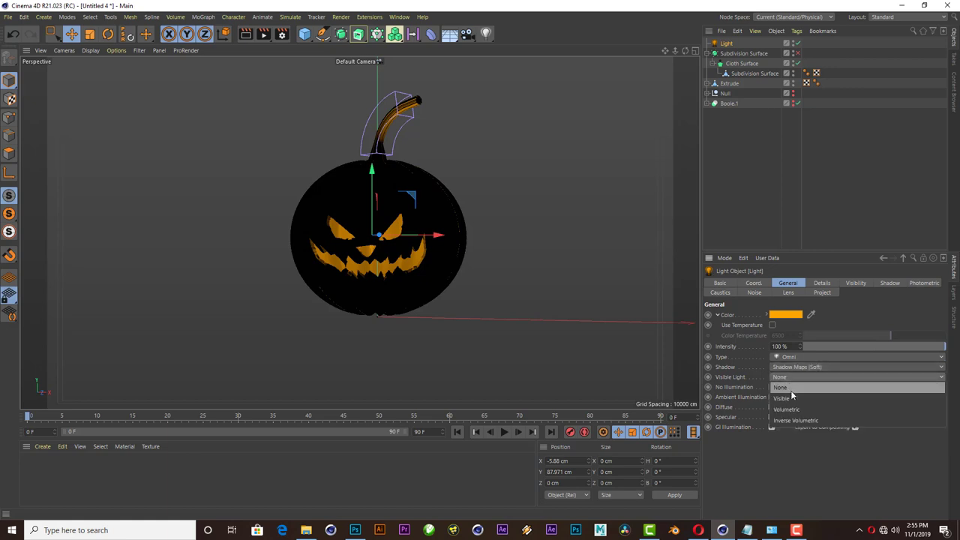
click(792, 396)
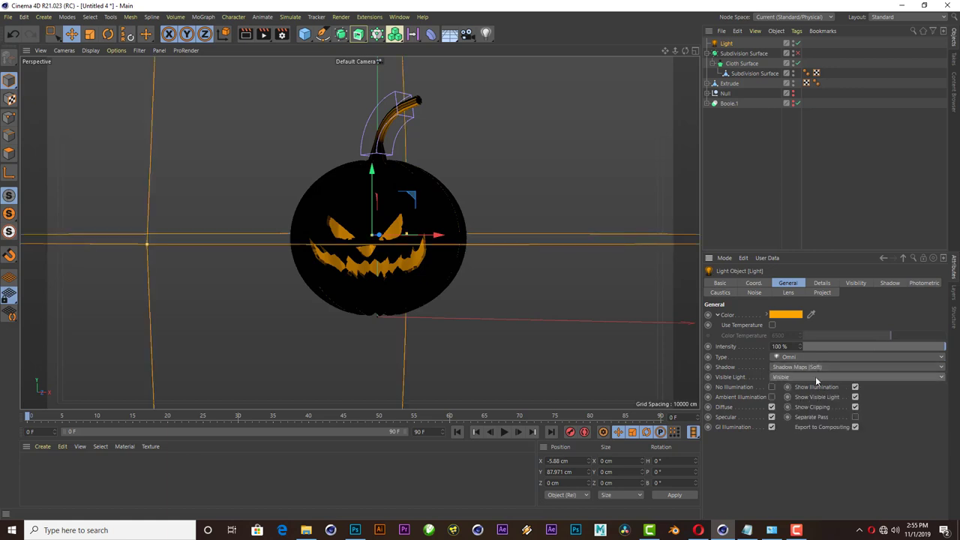
click(828, 283)
click(855, 284)
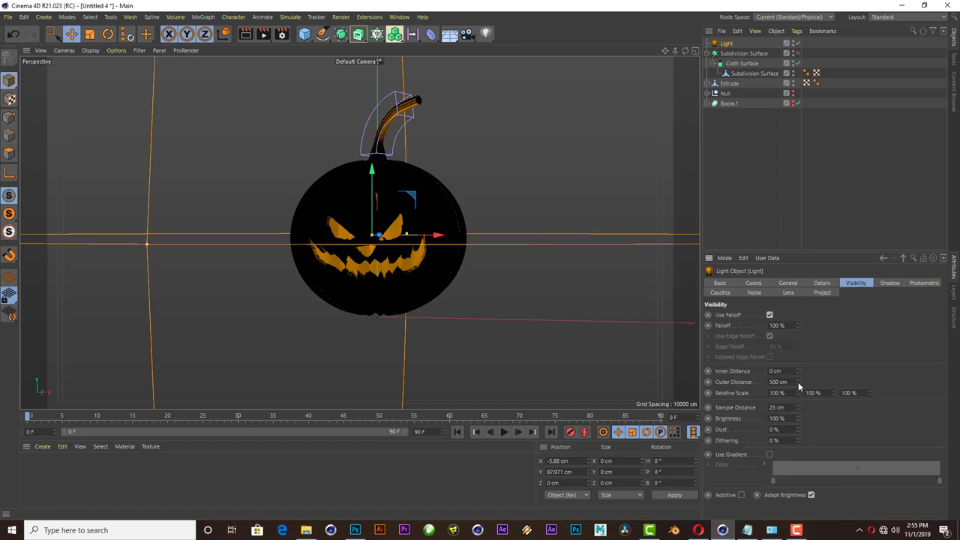
drag(798, 381, 798, 449)
mouse_move(798, 382)
mouse_down()
mouse_move(798, 412)
mouse_move(797, 394)
mouse_up()
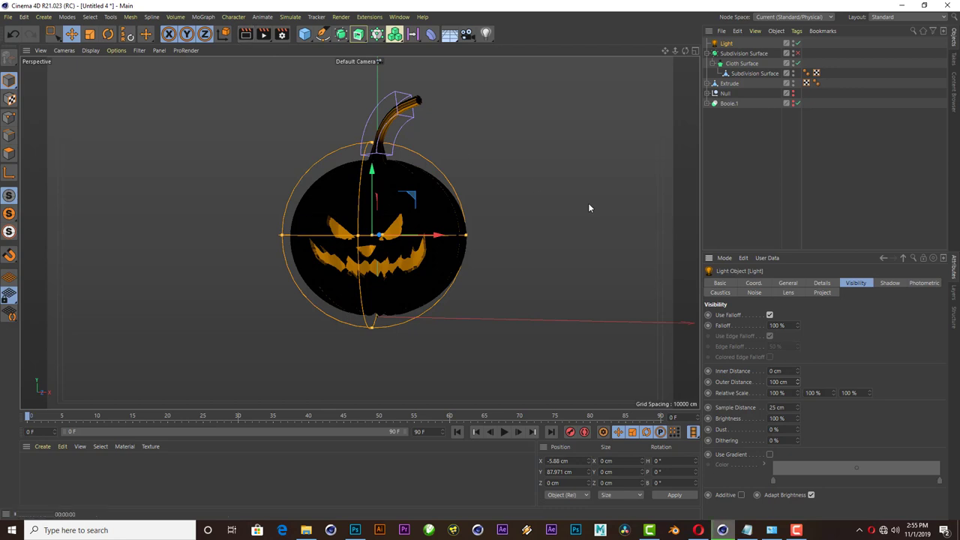
- Set the light's visibility brightness to 500% and render to check the glow
key(ctrl+r)
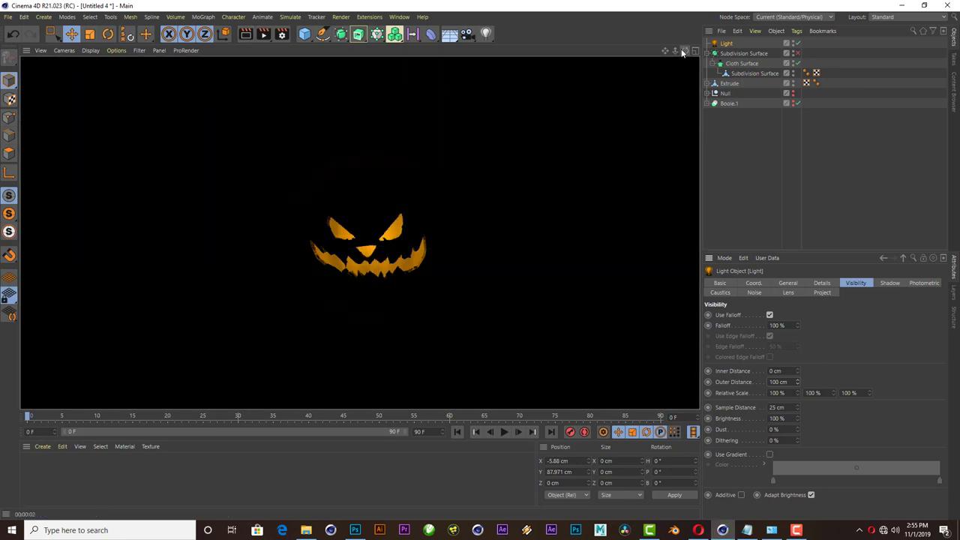
drag(682, 53, 690, 379)
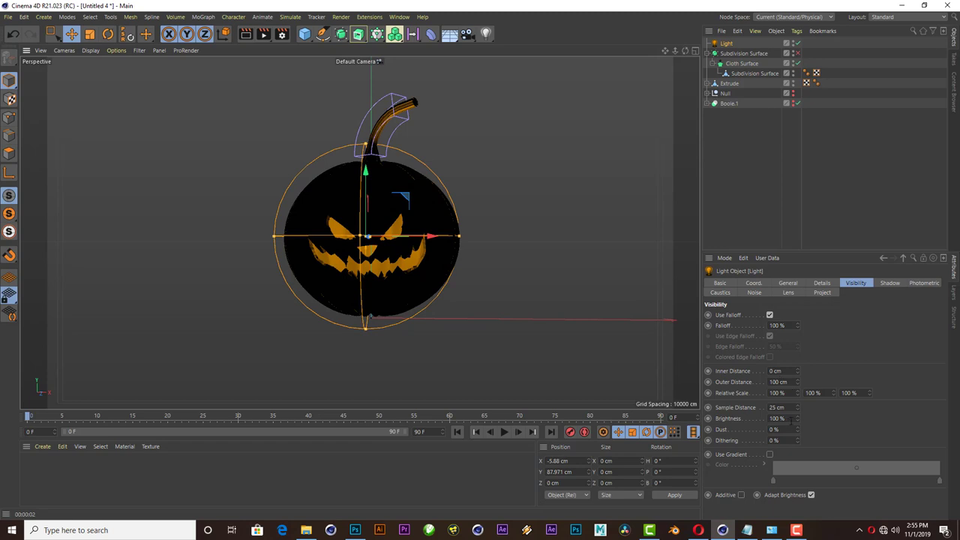
click(790, 421)
text(500)
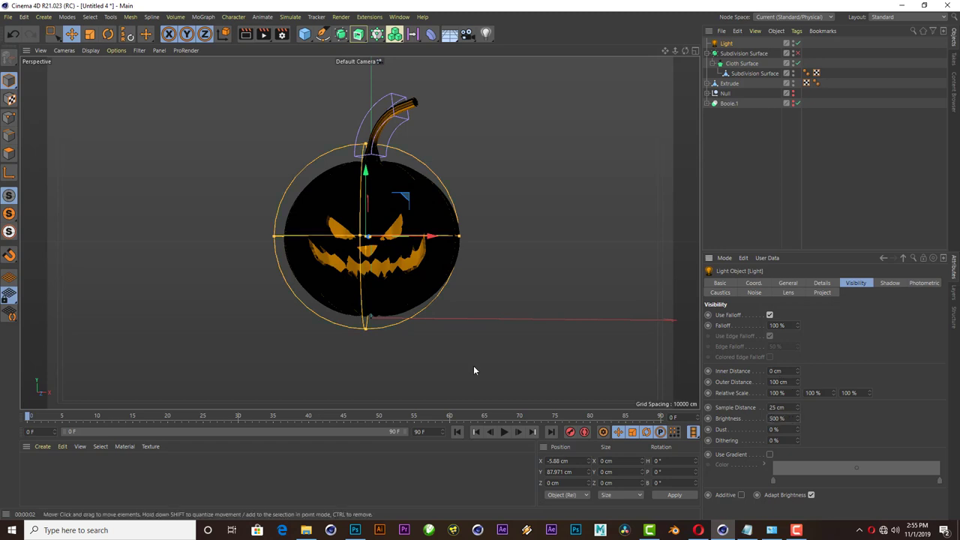
click(247, 34)
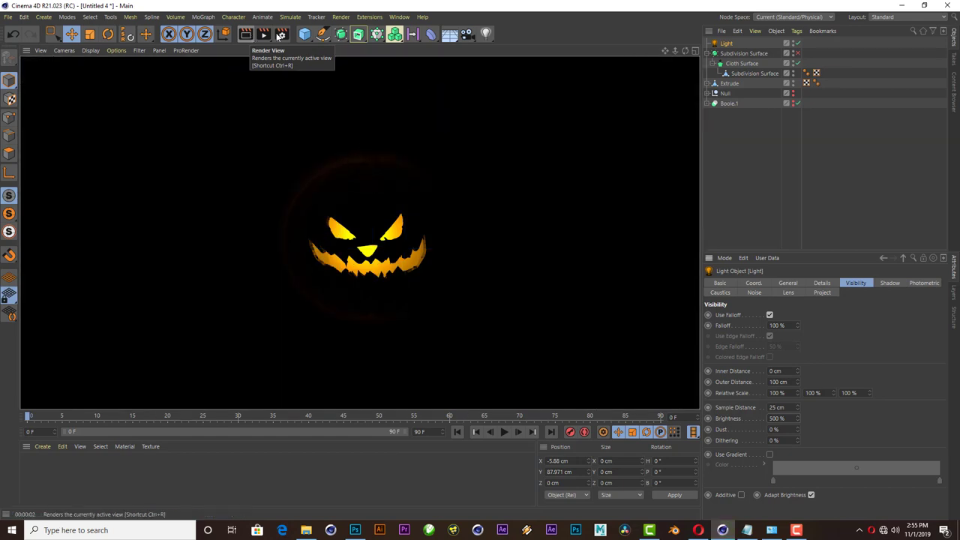
- Add a Plane floor, scale it to about 2414.8 cm, and render the lit floor
click(304, 34)
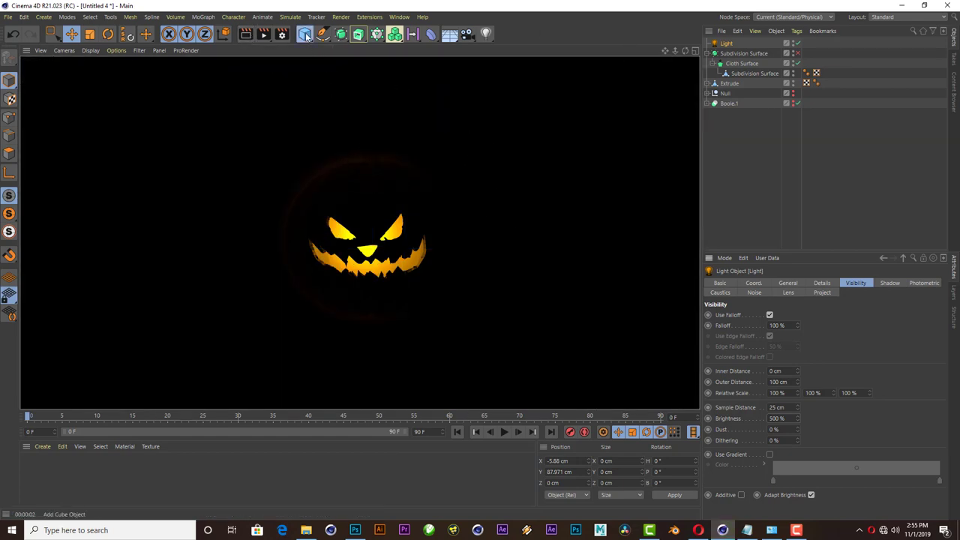
click(410, 69)
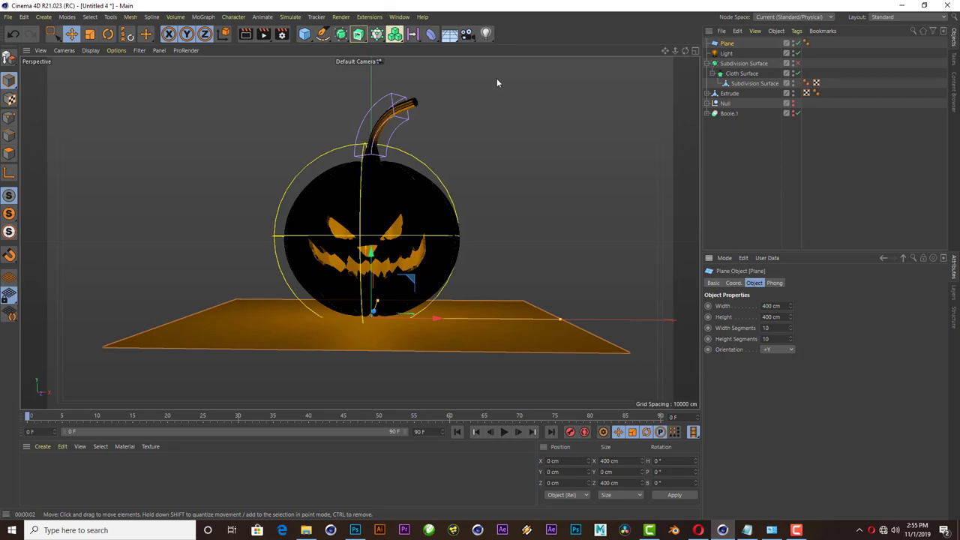
click(89, 34)
mouse_move(312, 211)
mouse_down()
mouse_move(371, 305)
mouse_move(390, 307)
mouse_up()
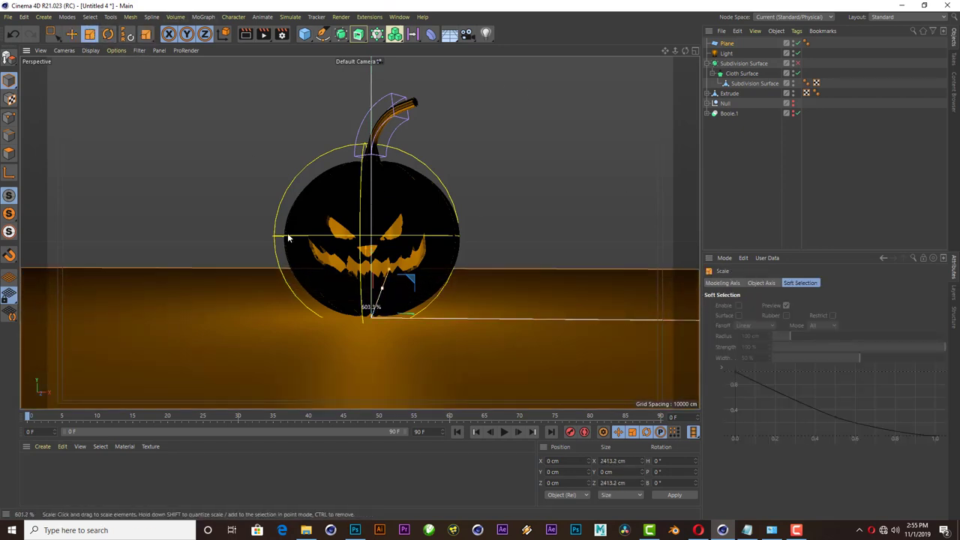
click(245, 34)
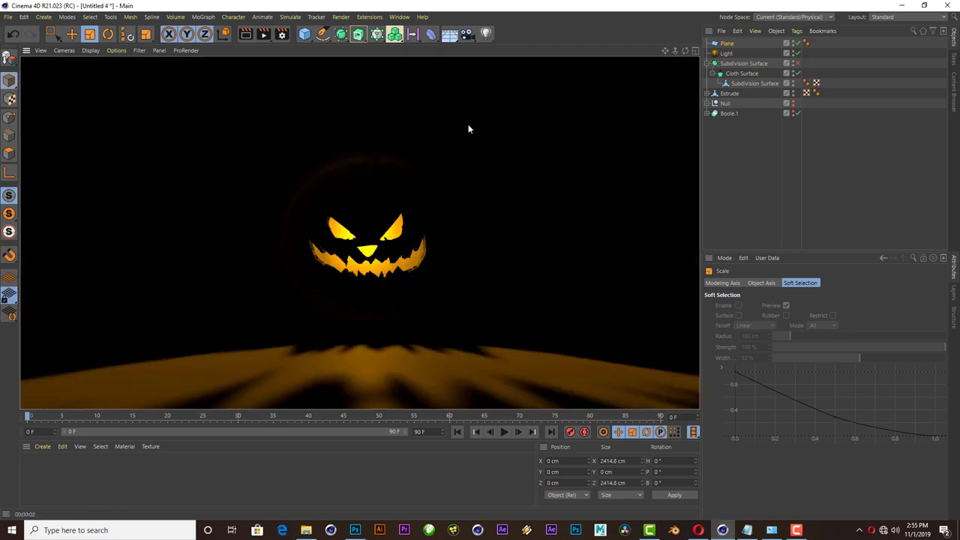
- Tune the inner light's visibility to 72 cm outer and 15 cm inner distance, rendering between changes
click(725, 54)
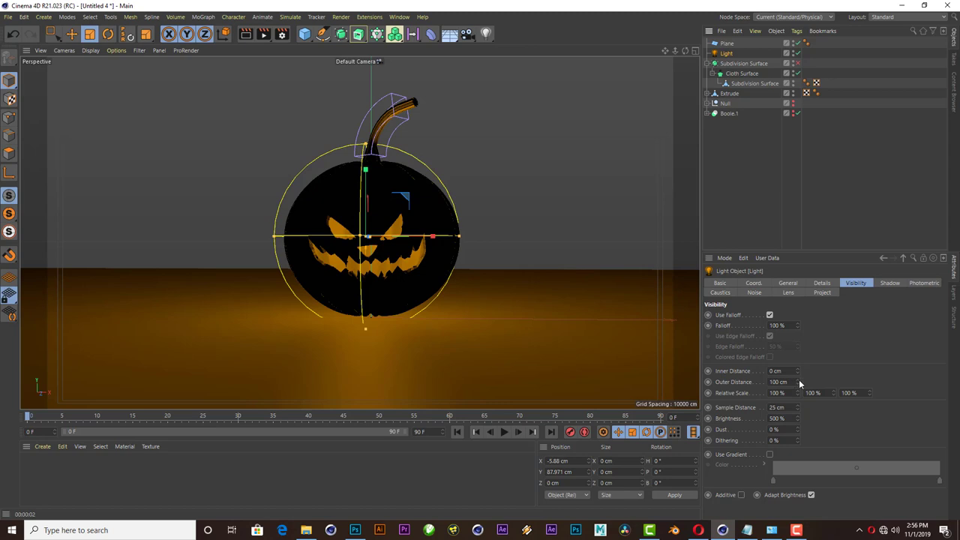
drag(799, 379, 798, 355)
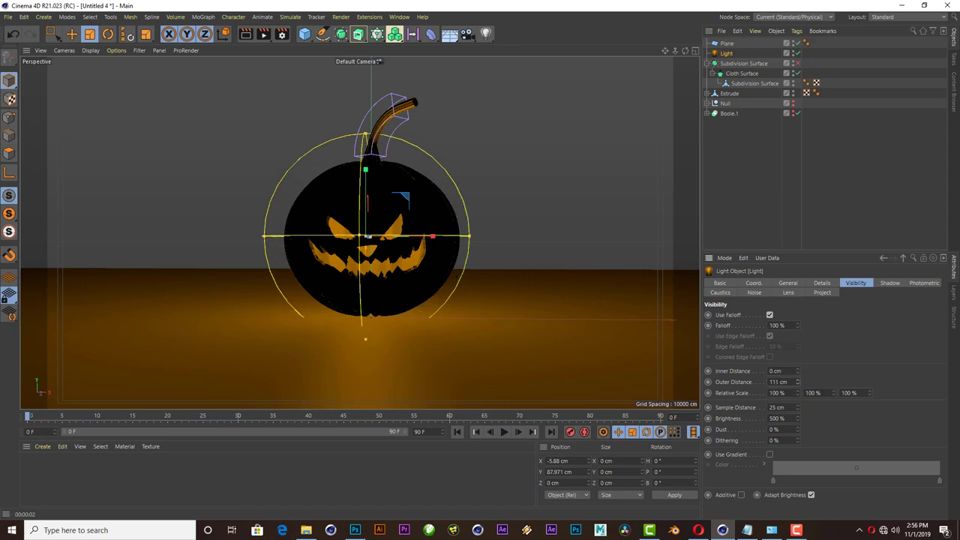
click(250, 34)
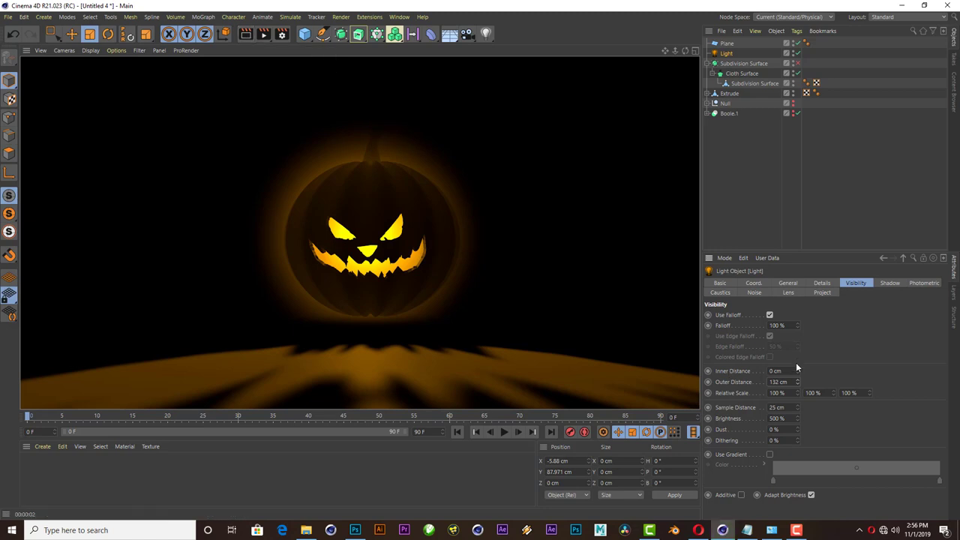
drag(797, 381, 797, 426)
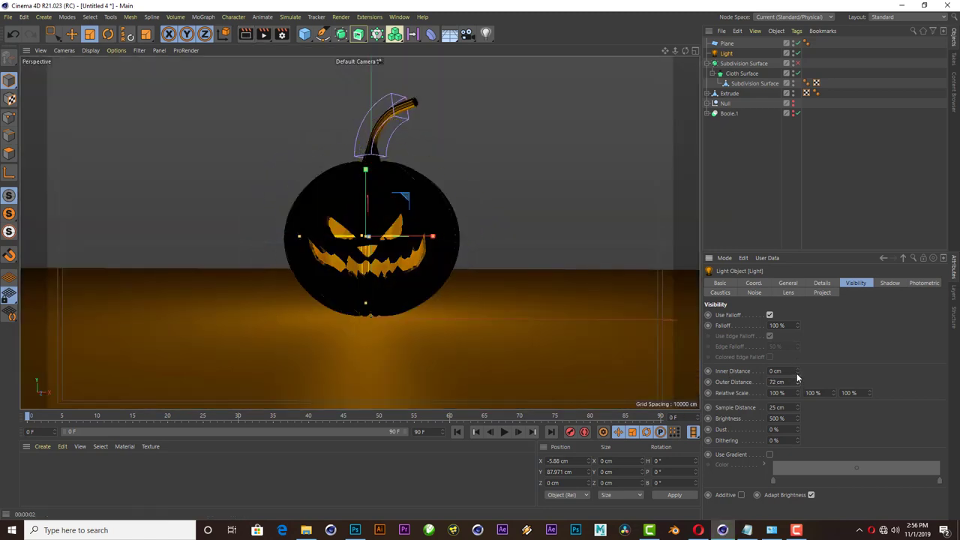
drag(797, 368, 797, 325)
click(246, 34)
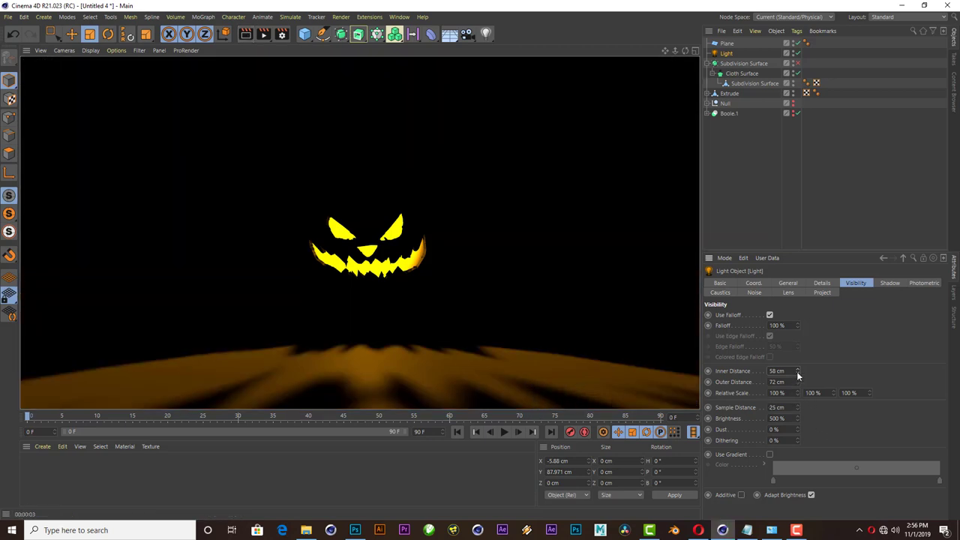
drag(797, 373, 797, 382)
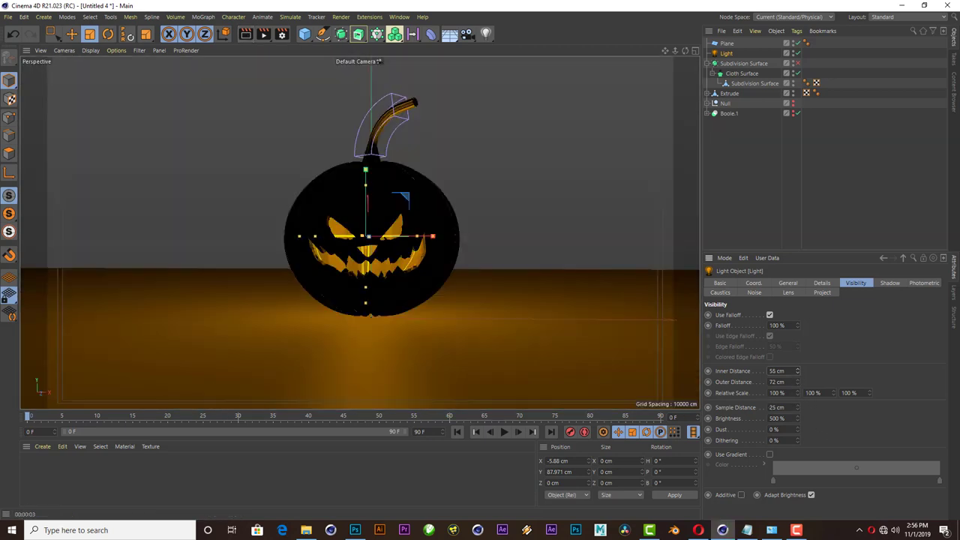
click(252, 36)
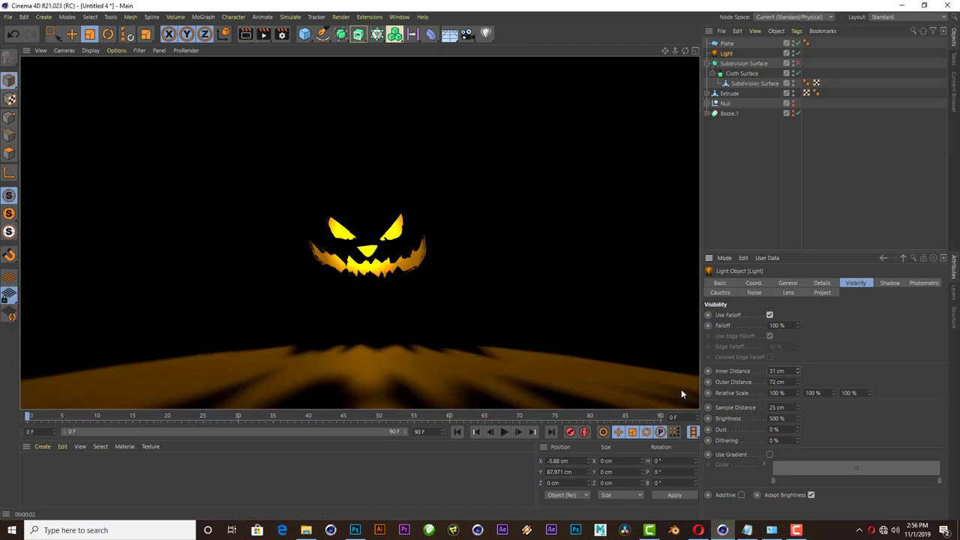
drag(797, 370, 797, 374)
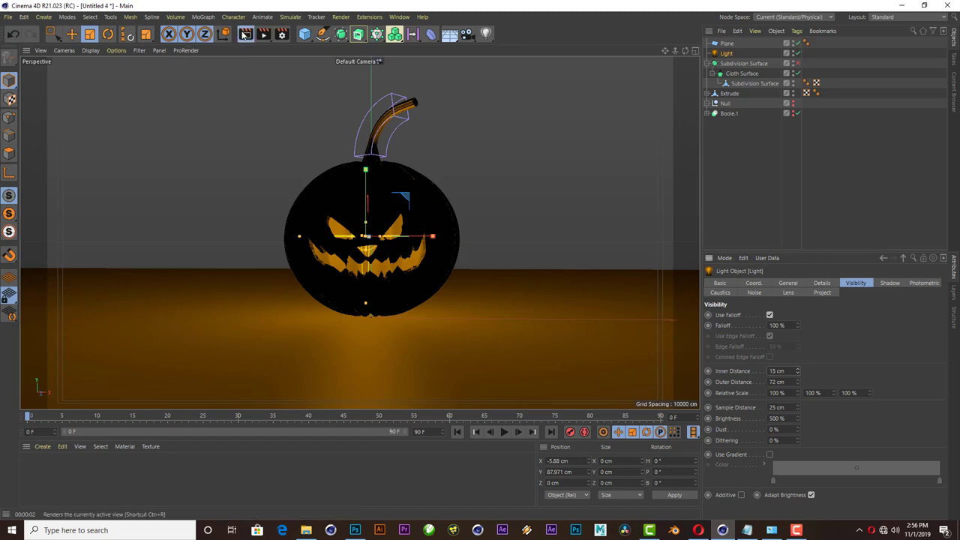
click(245, 33)
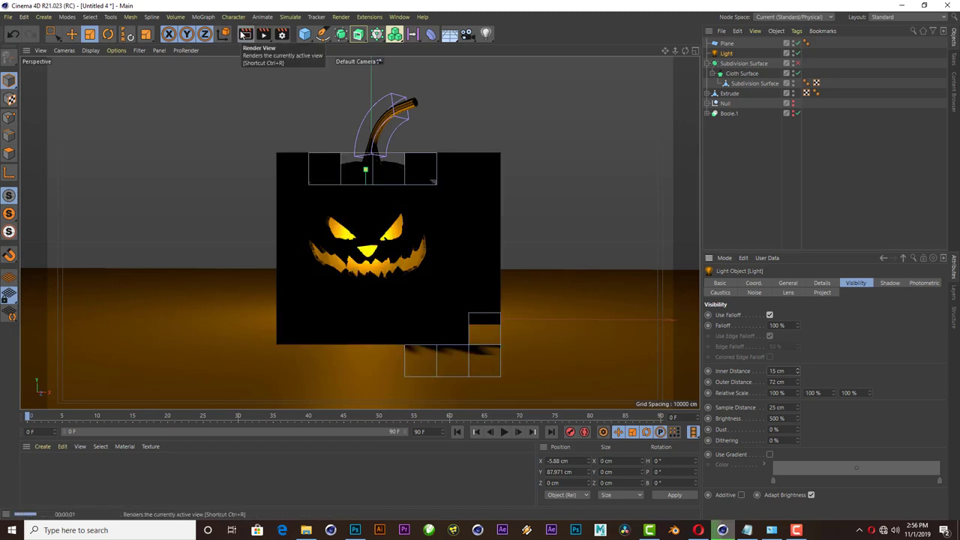
click(757, 161)
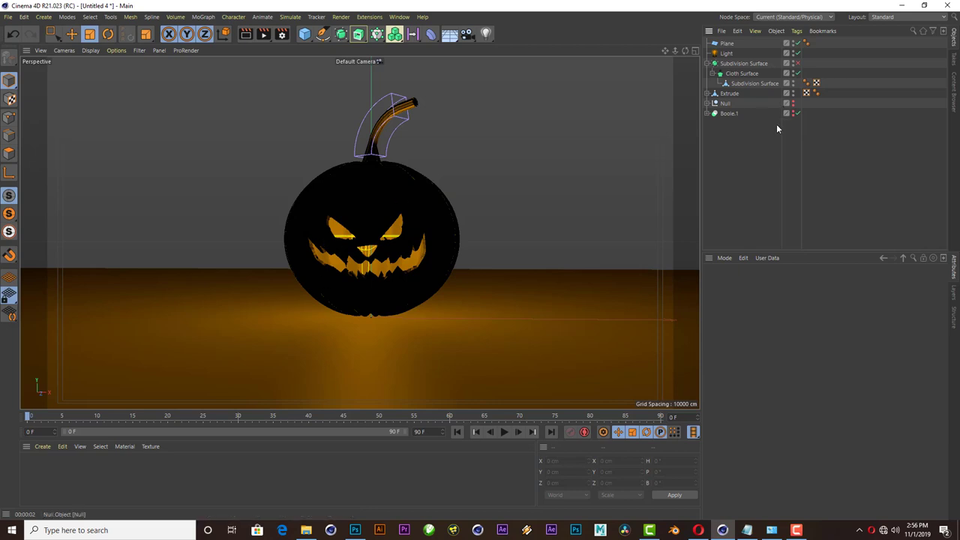
- Add a second light, move it up behind the pumpkin, and give it inverse square falloff
click(486, 34)
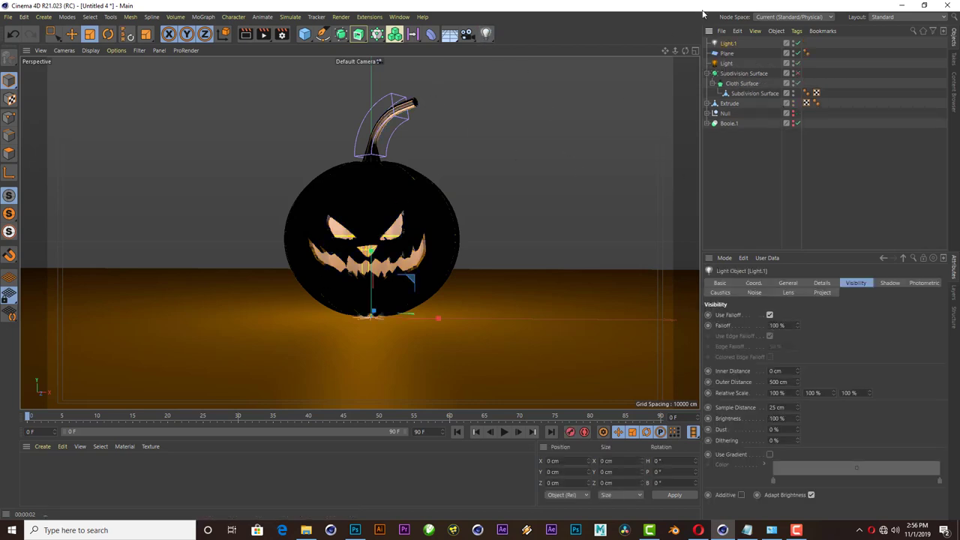
click(695, 51)
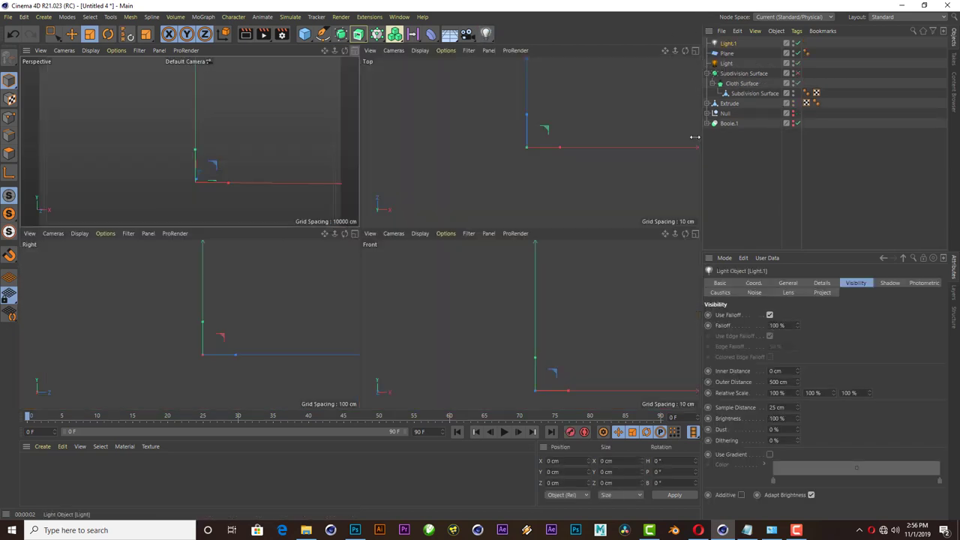
click(73, 35)
mouse_move(236, 354)
mouse_down()
mouse_move(151, 325)
mouse_move(151, 248)
mouse_up()
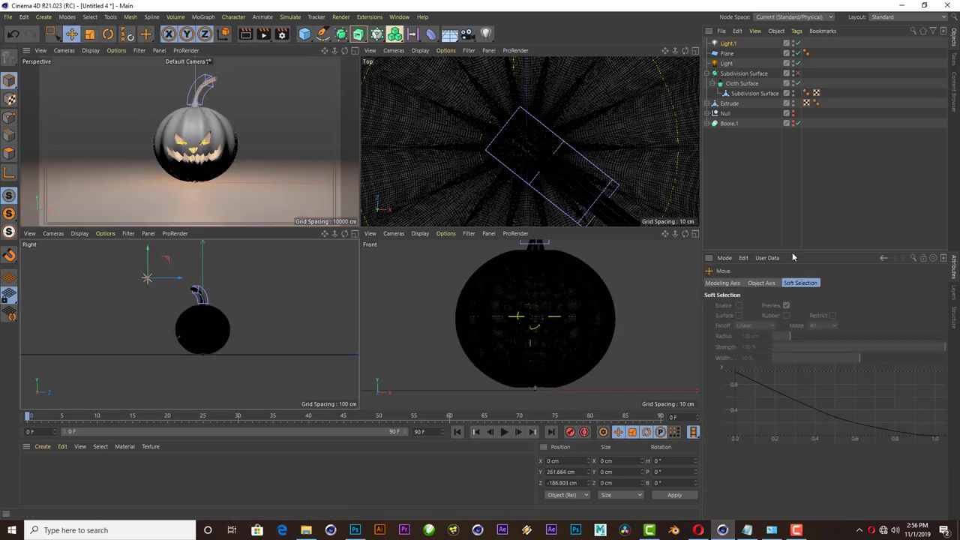
click(747, 65)
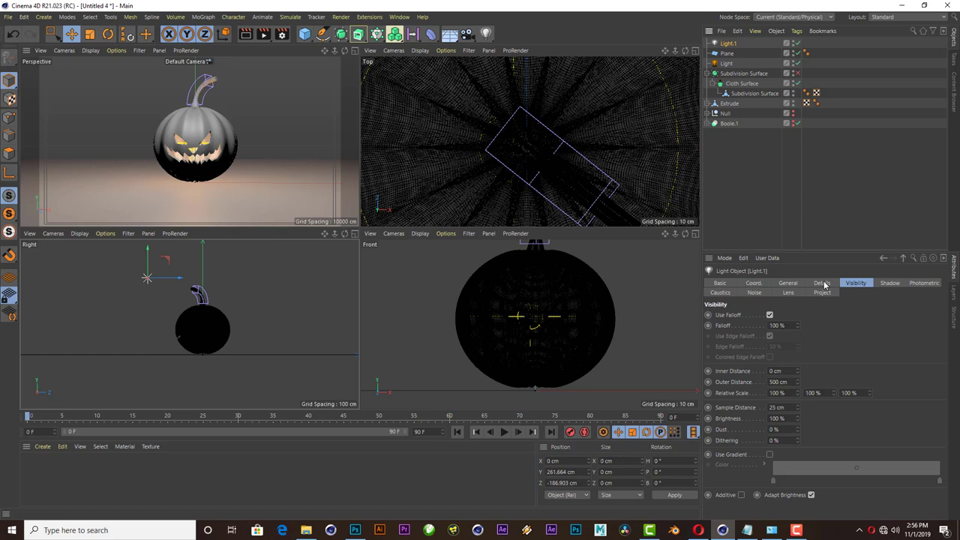
click(821, 282)
click(809, 383)
click(809, 392)
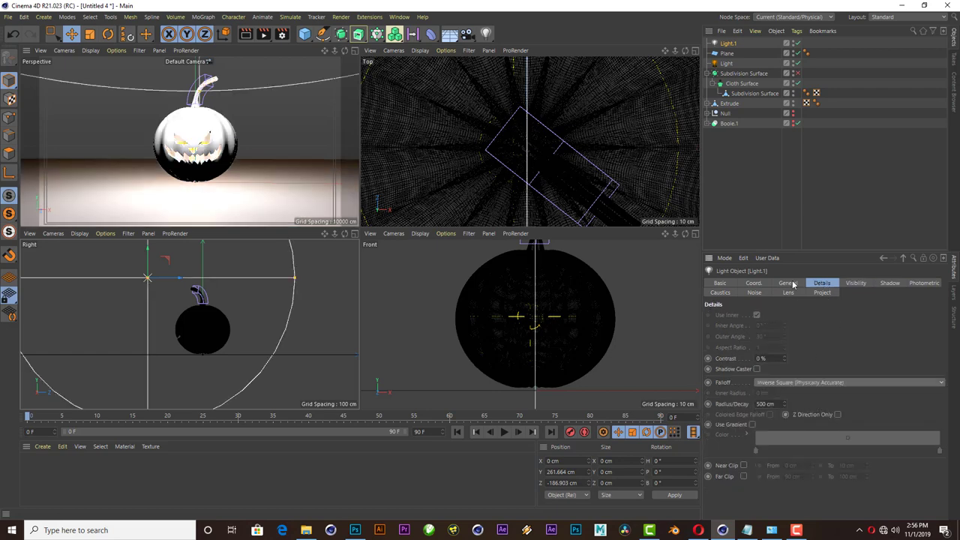
- Colour the second light a saturated red-orange
click(787, 283)
click(787, 315)
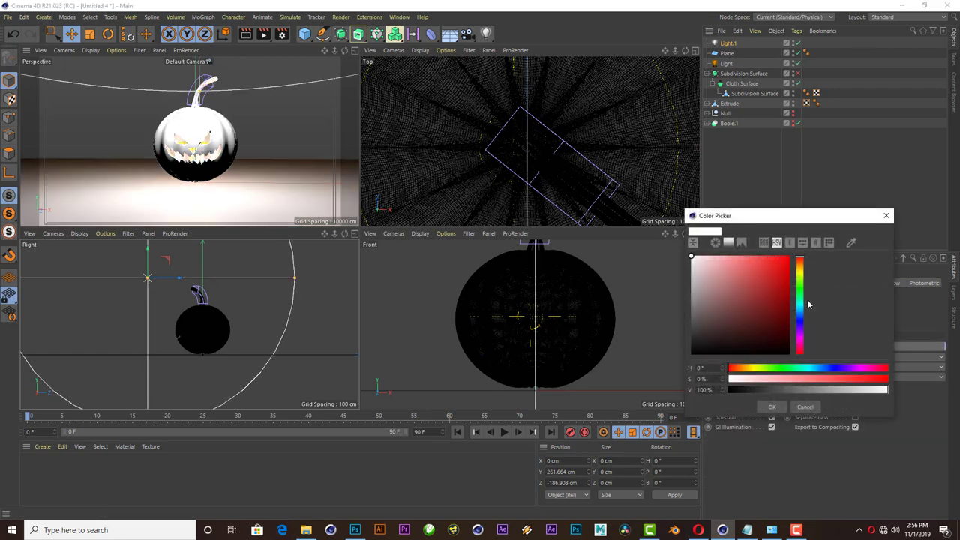
click(800, 264)
click(786, 289)
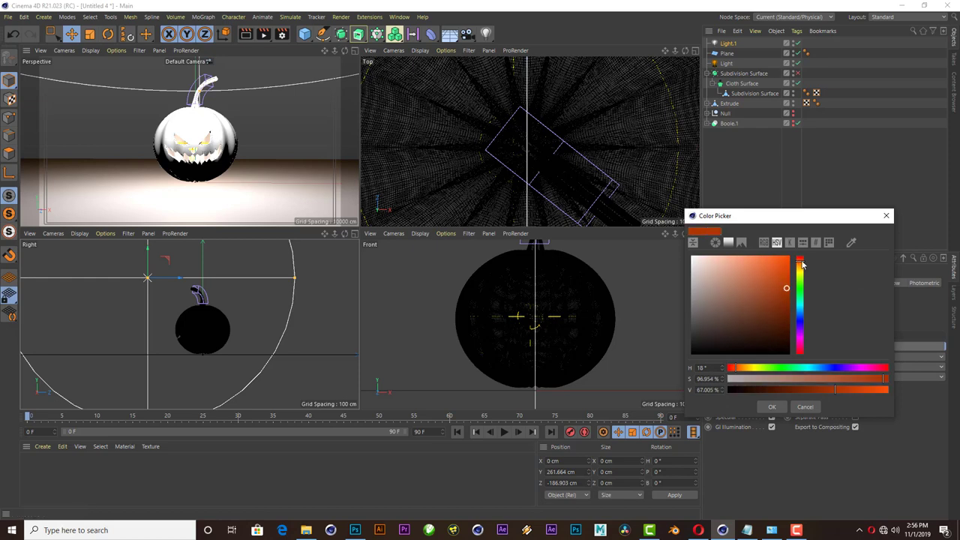
click(800, 266)
click(786, 293)
click(801, 263)
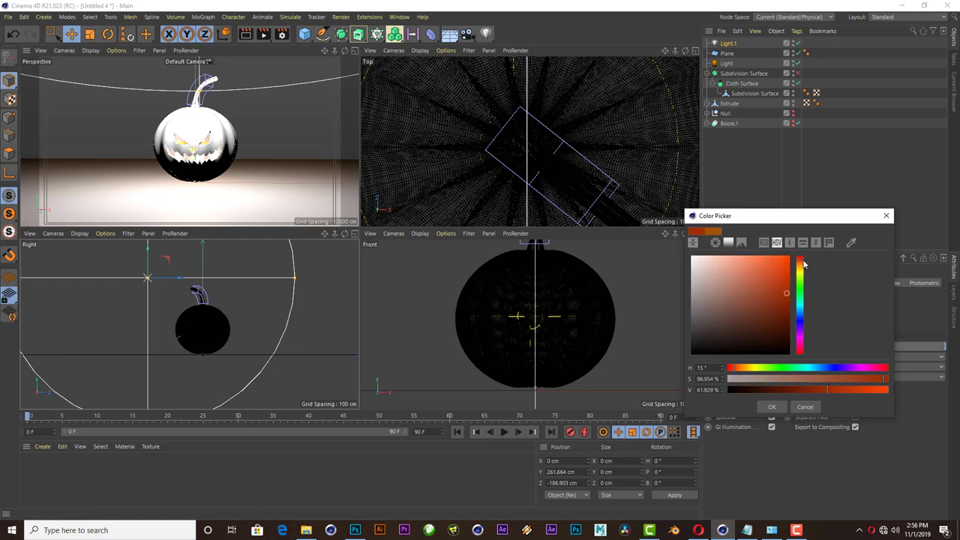
click(771, 406)
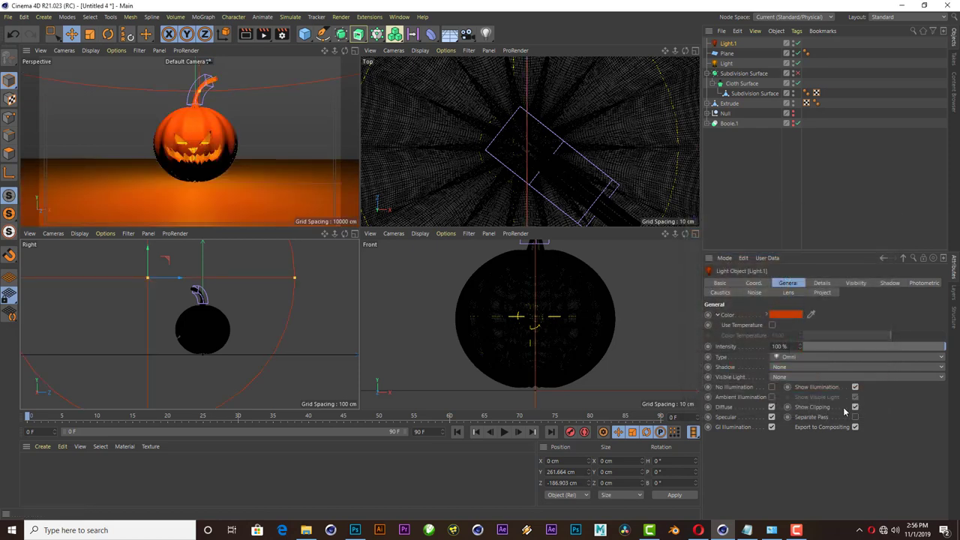
- Shrink the light's falloff radius and move it further back and to the left of the pumpkin
mouse_move(294, 277)
mouse_down()
mouse_move(204, 278)
mouse_move(216, 277)
mouse_up()
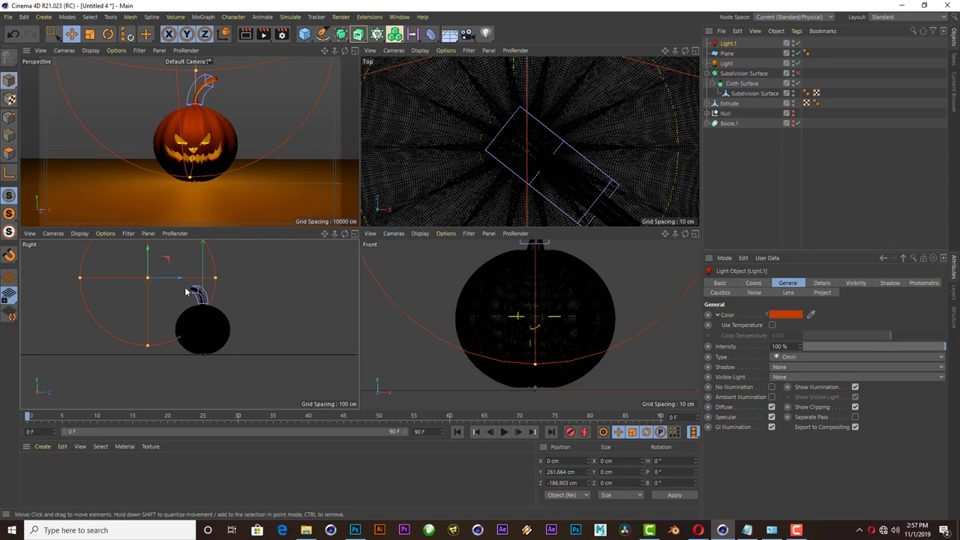
drag(175, 282, 116, 282)
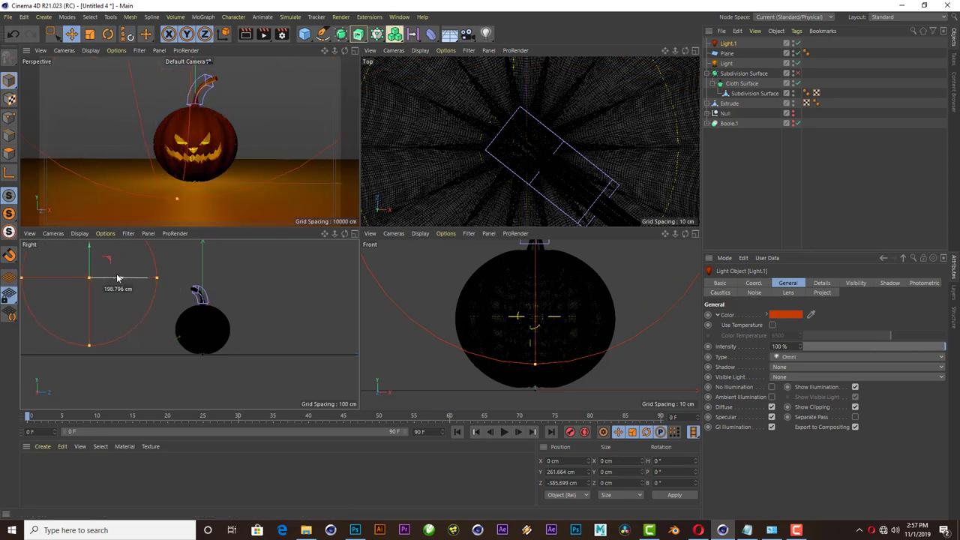
scroll(552, 281, down, 2)
scroll(551, 281, down, 2)
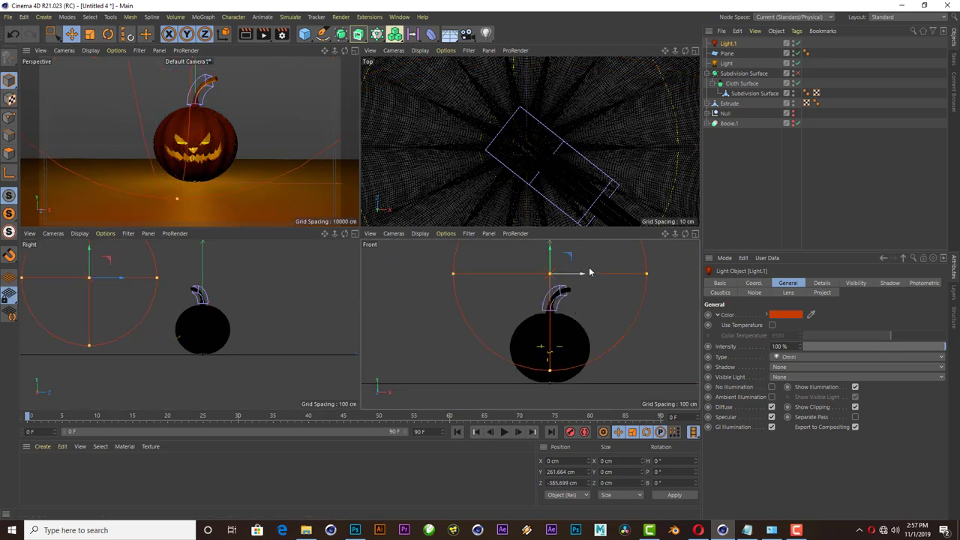
drag(535, 282, 481, 282)
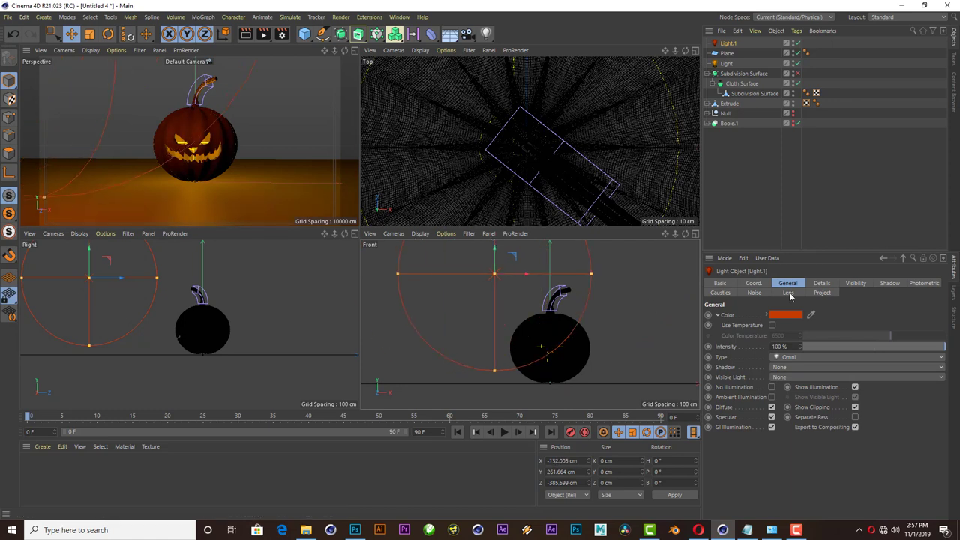
- Recolour the second light a brighter, more saturated pale orange (hue 31°)
click(787, 316)
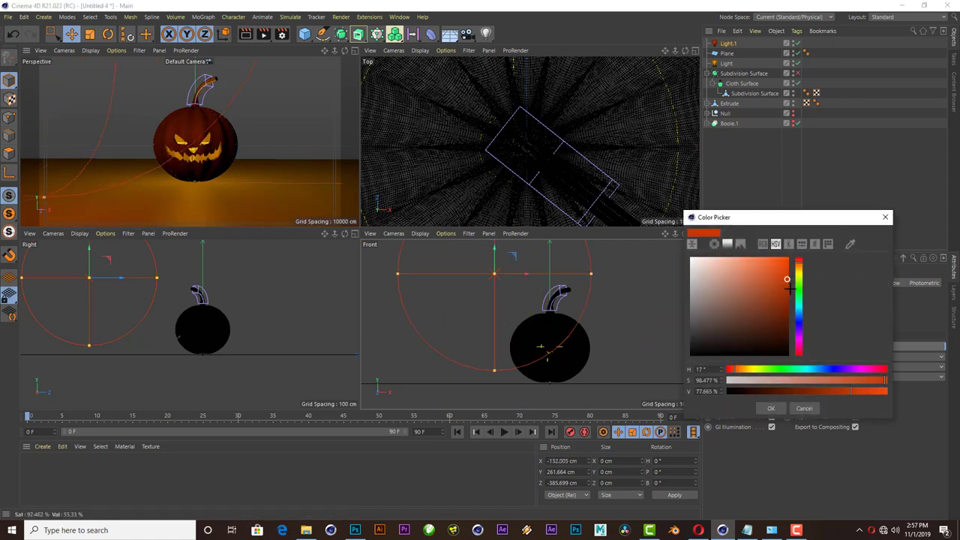
mouse_move(802, 265)
mouse_down()
mouse_move(778, 276)
mouse_move(731, 259)
mouse_up()
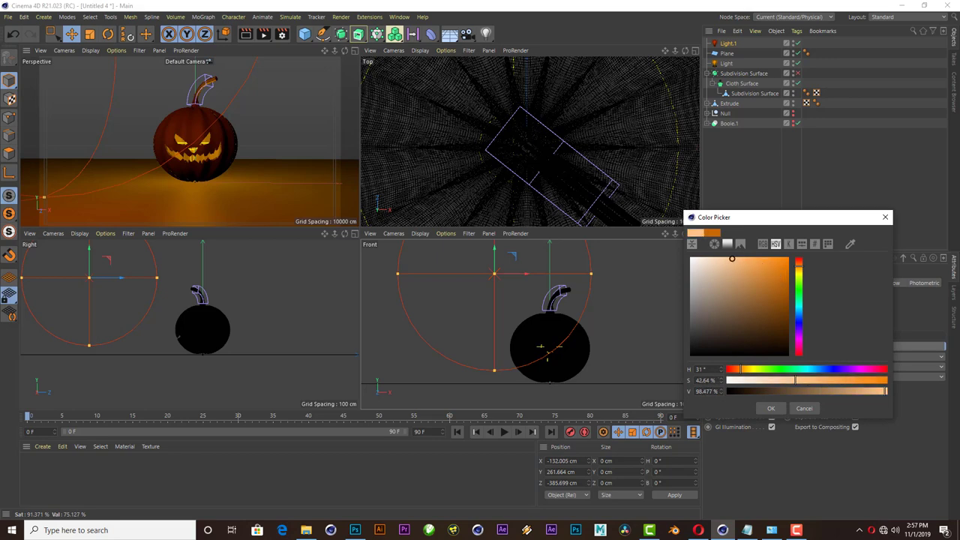
click(769, 408)
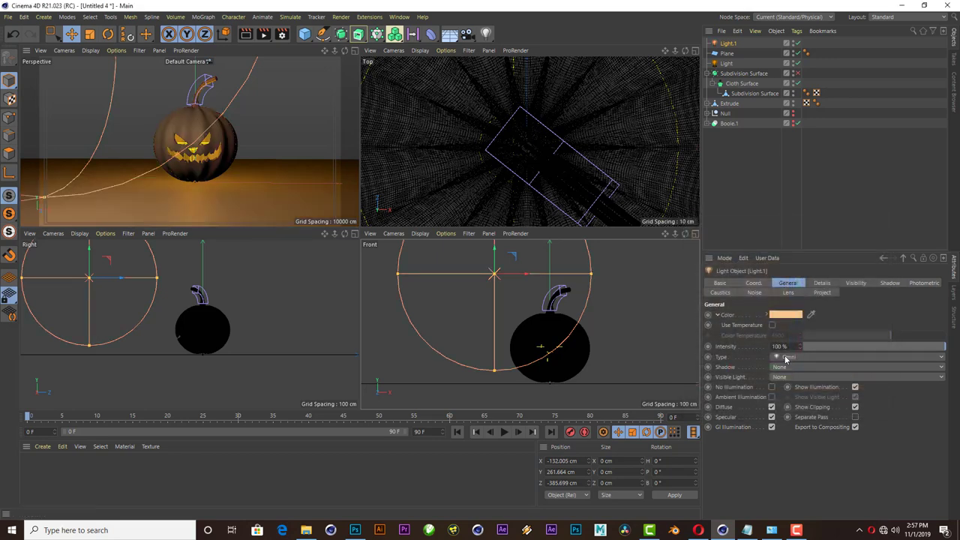
click(786, 315)
drag(731, 259, 767, 261)
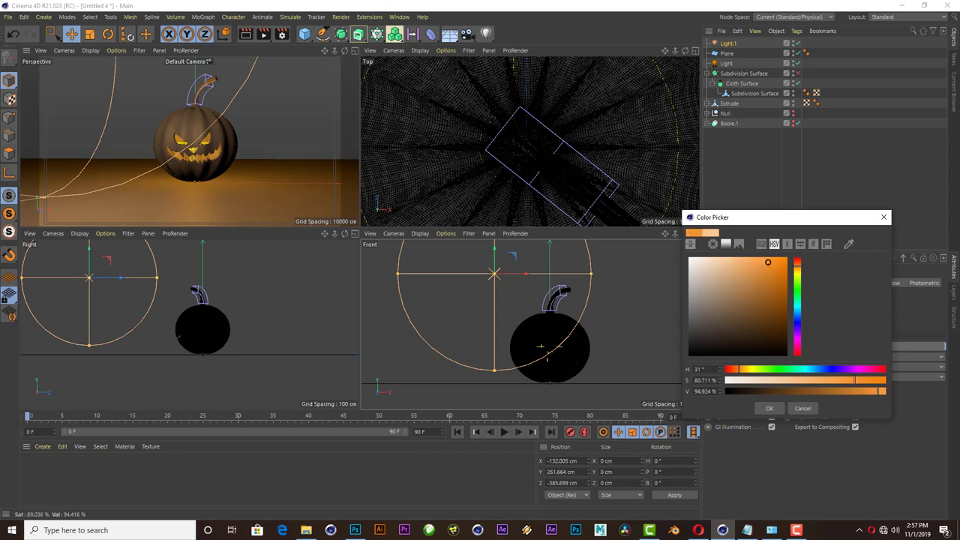
click(768, 408)
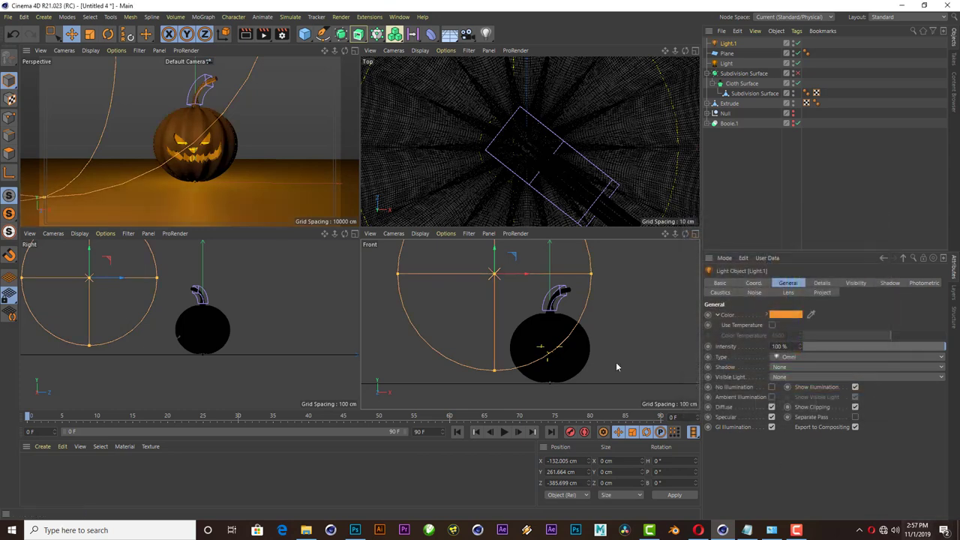
click(354, 50)
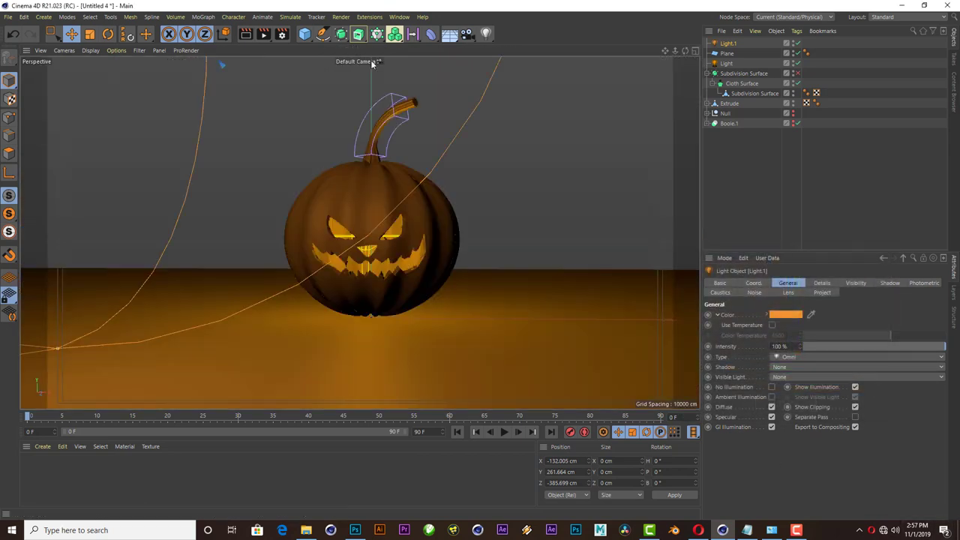
- Apply a new material, Mat, to the pumpkin with orange luminance and -54% specular falloff
double_click(63, 471)
drag(30, 467, 690, 114)
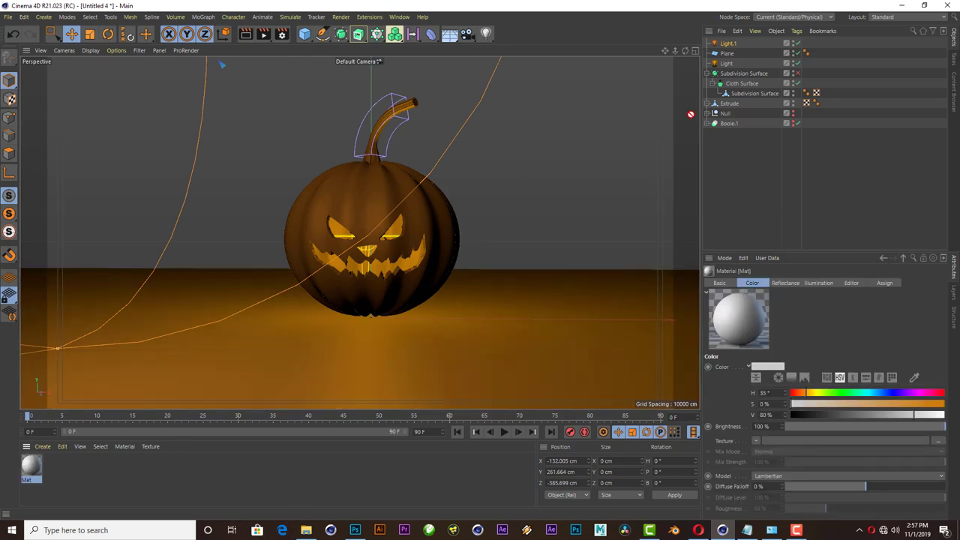
drag(750, 96, 753, 94)
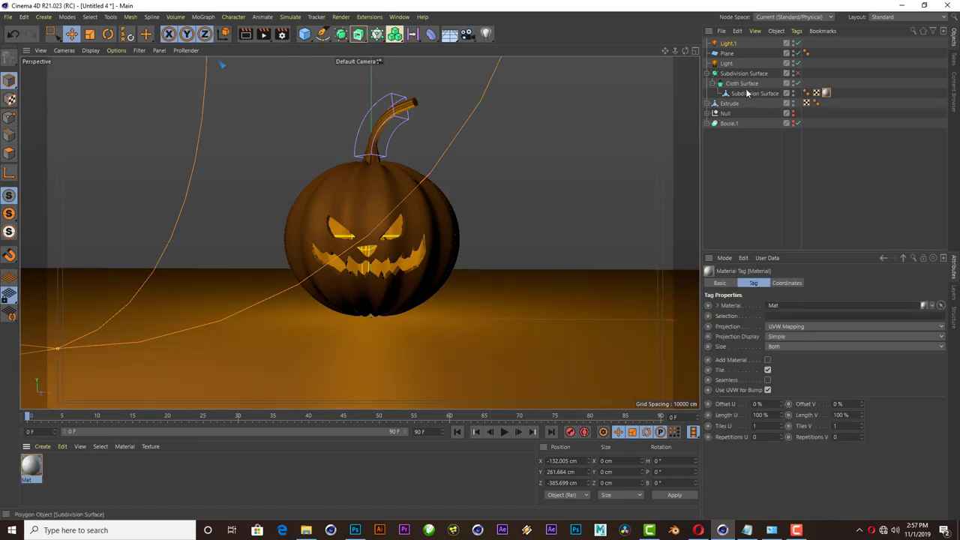
double_click(32, 465)
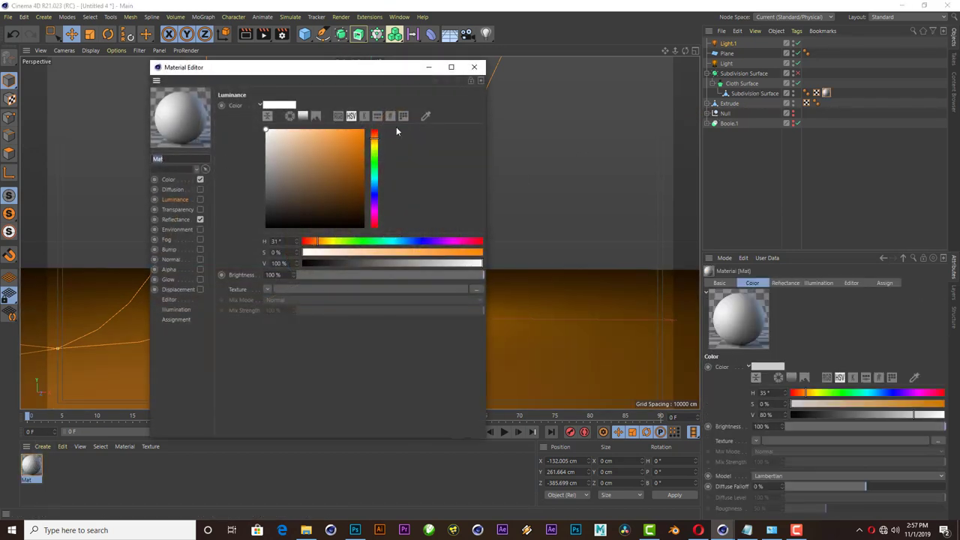
click(372, 140)
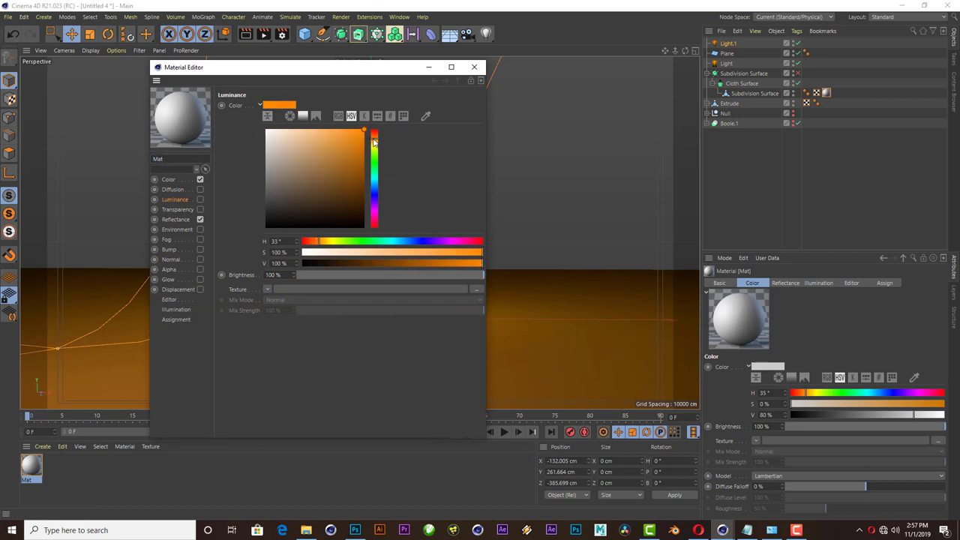
click(180, 218)
drag(383, 284, 357, 281)
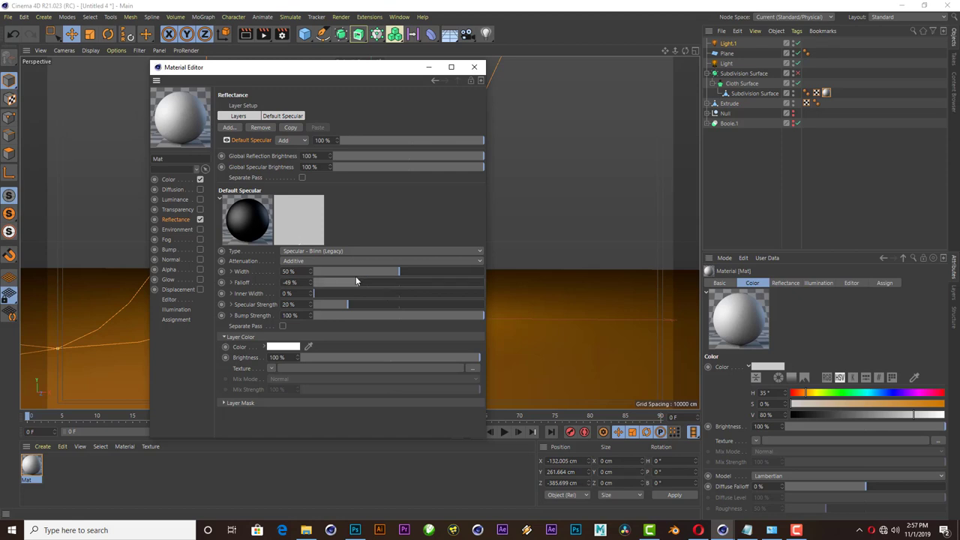
- Enable Bump on the pumpkin material using a Noise texture at 20% Global Scale
click(199, 249)
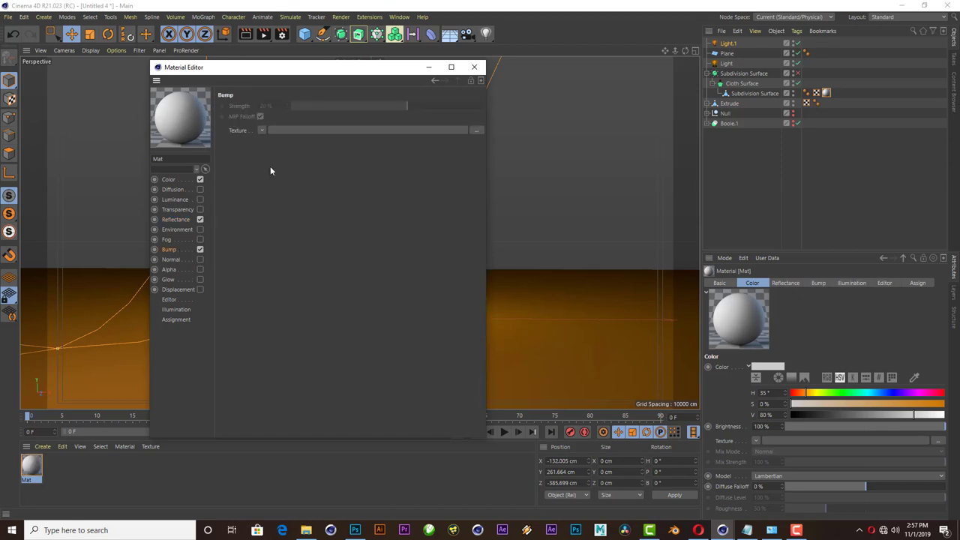
click(262, 131)
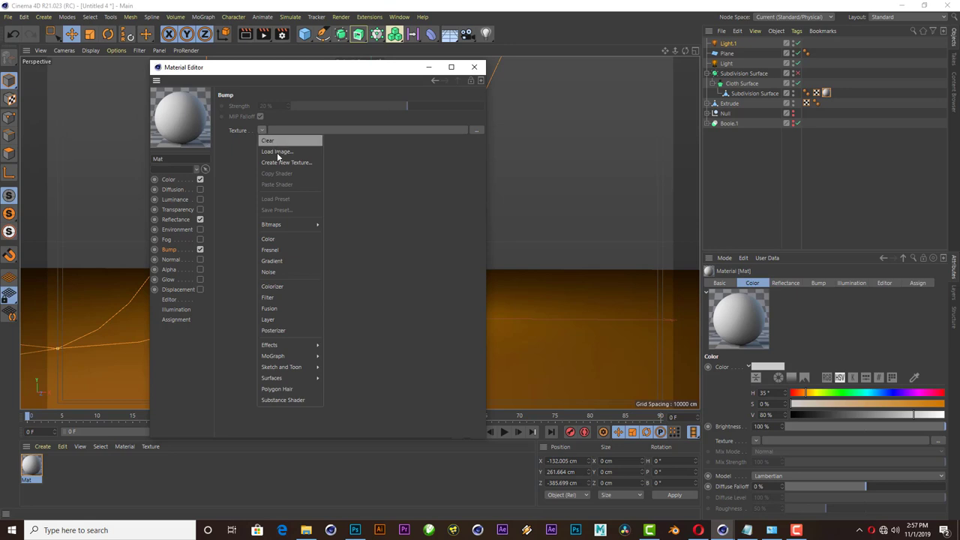
click(292, 272)
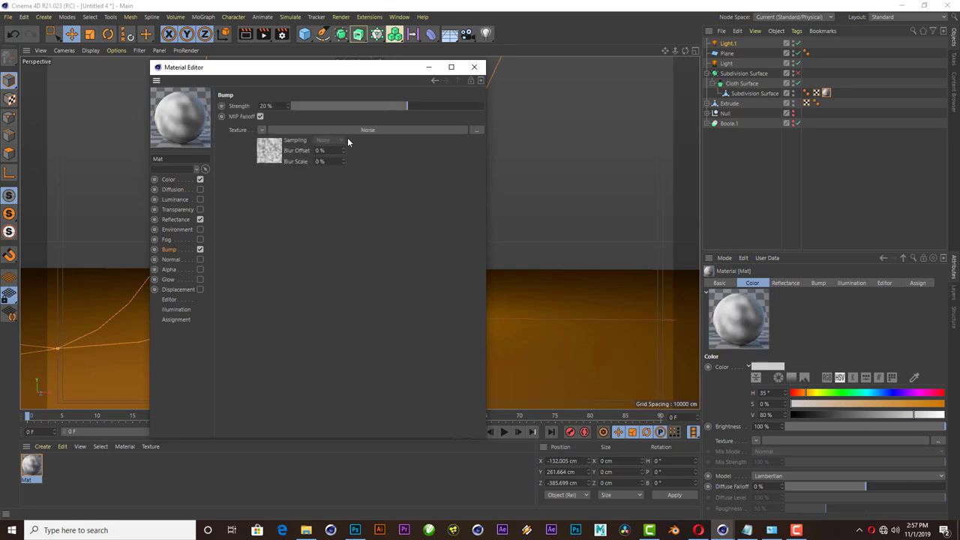
click(270, 155)
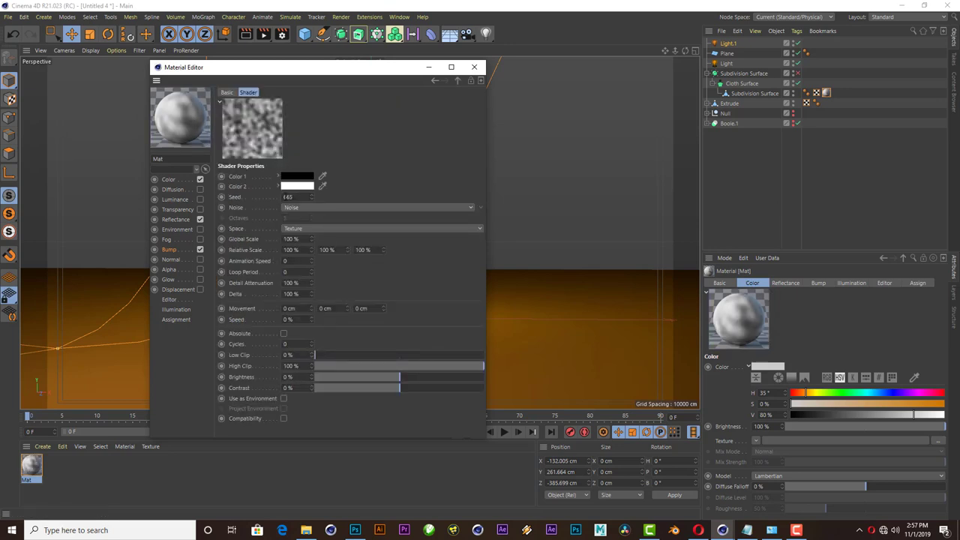
click(299, 238)
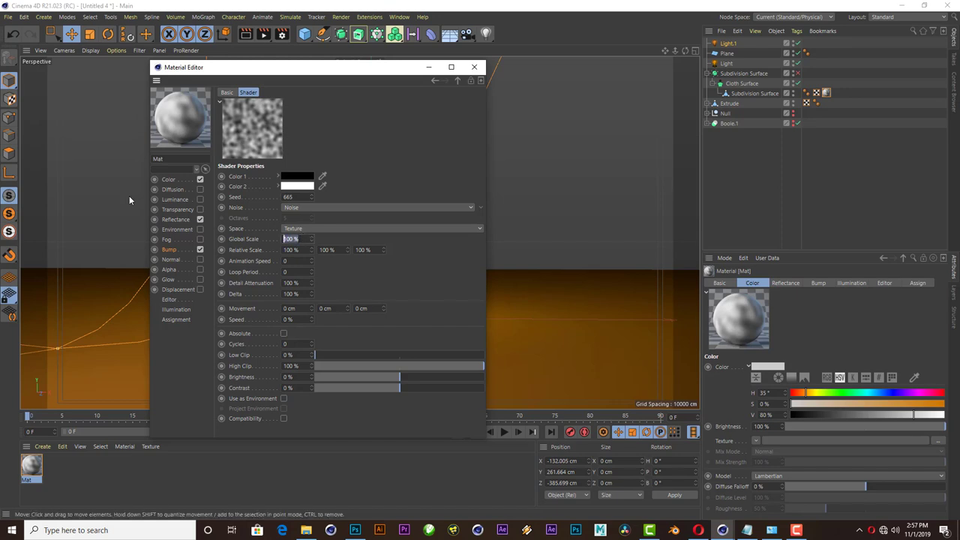
text(20)
key(Return)
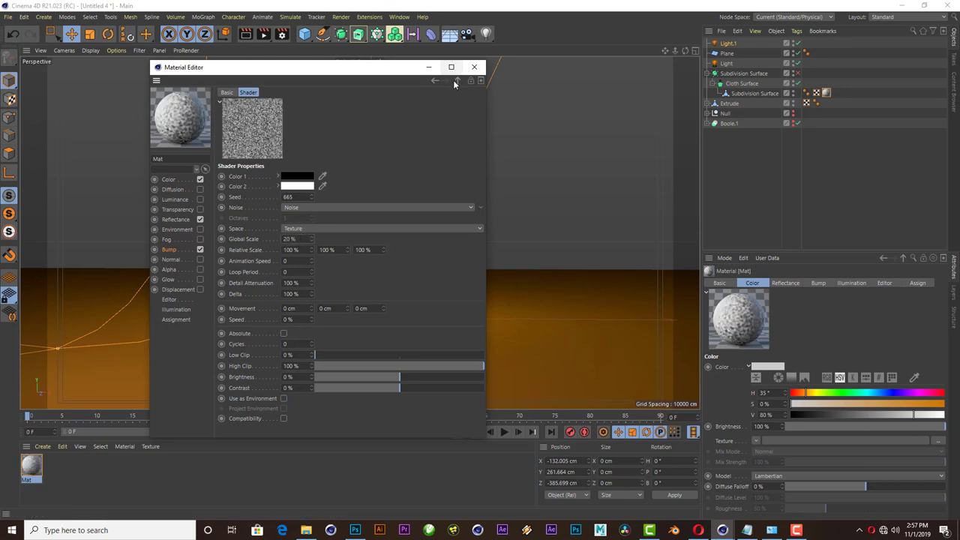
click(458, 80)
- Test-render the noise bump while tuning its strength, ending at −4%
drag(380, 68, 809, 116)
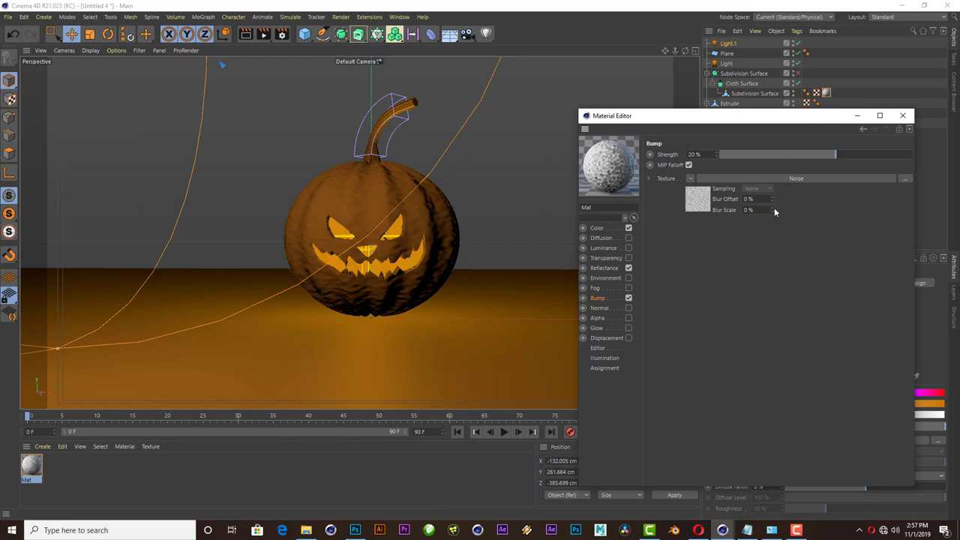
drag(827, 153, 823, 152)
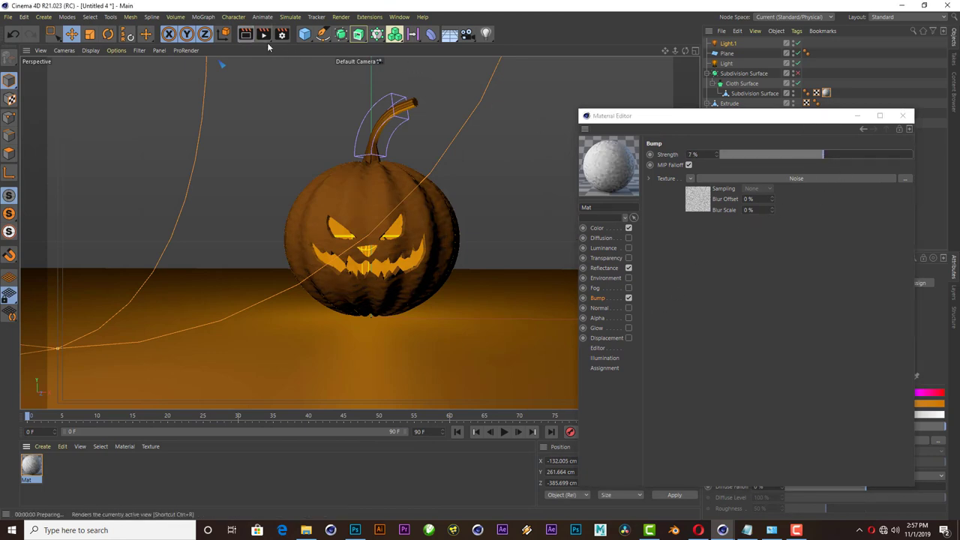
key(alt+r)
key(ctrl+r)
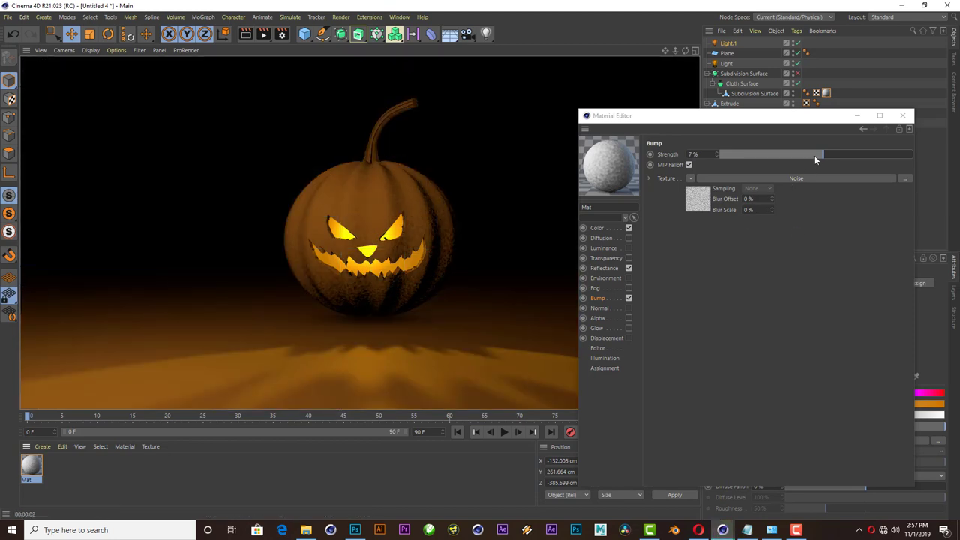
drag(815, 155, 813, 154)
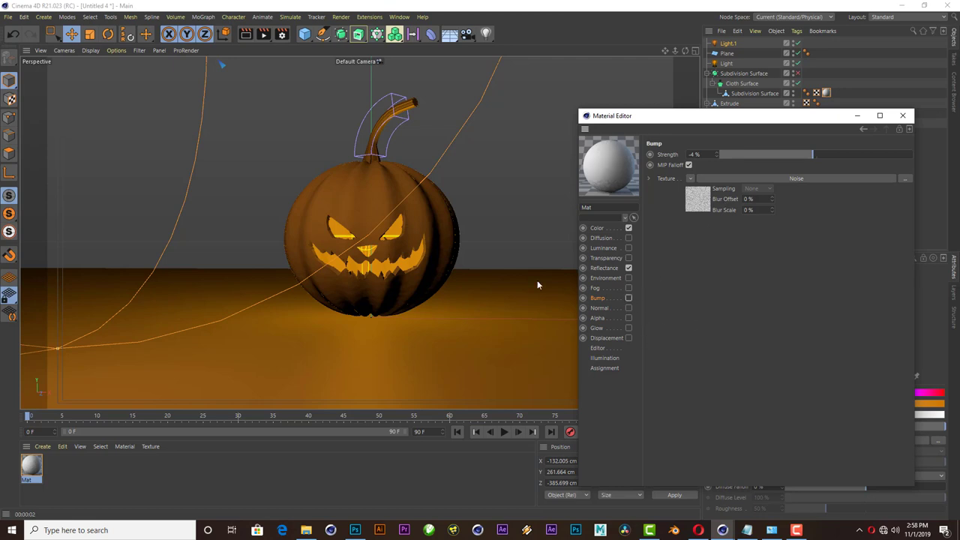
- Set the pumpkin material's colour to orange (H 40°, S 100%, V 100%) and re-render the view
click(248, 37)
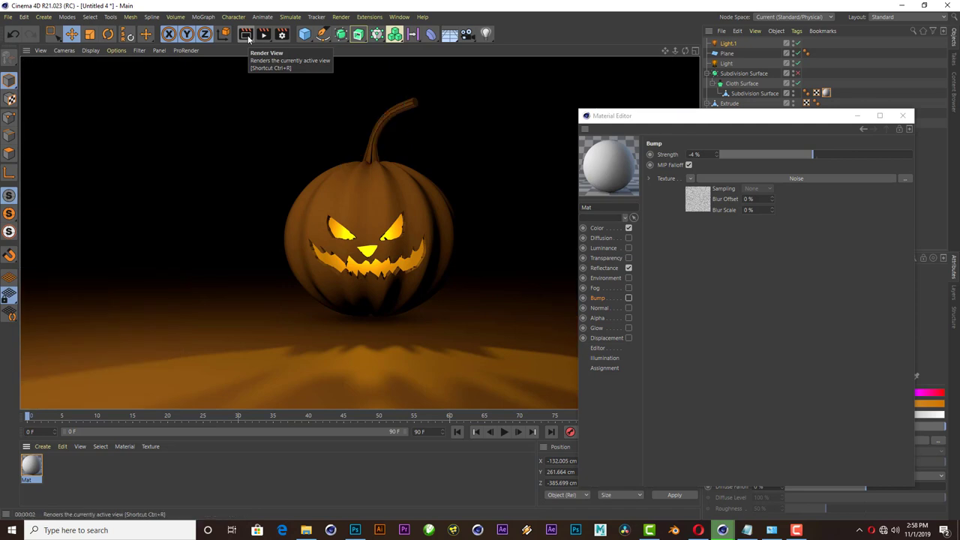
click(596, 228)
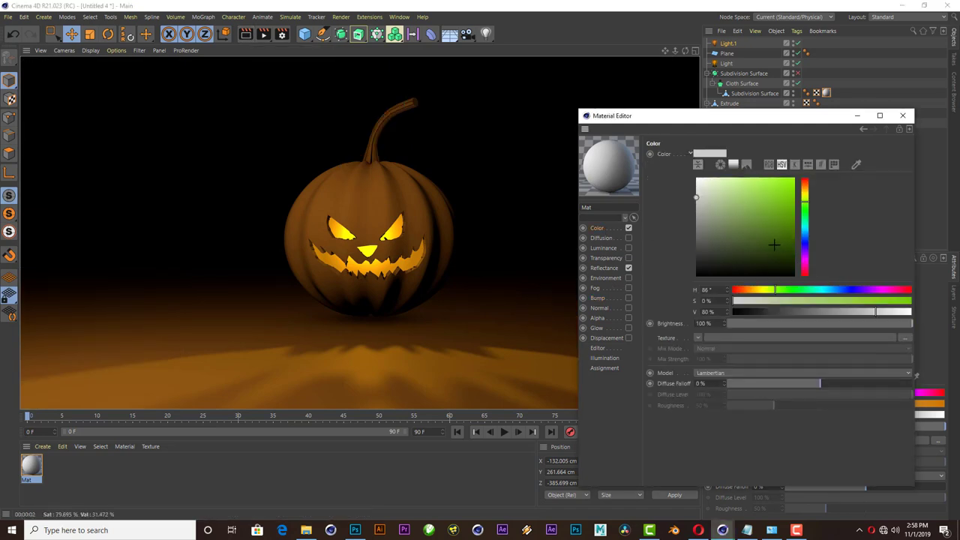
click(806, 195)
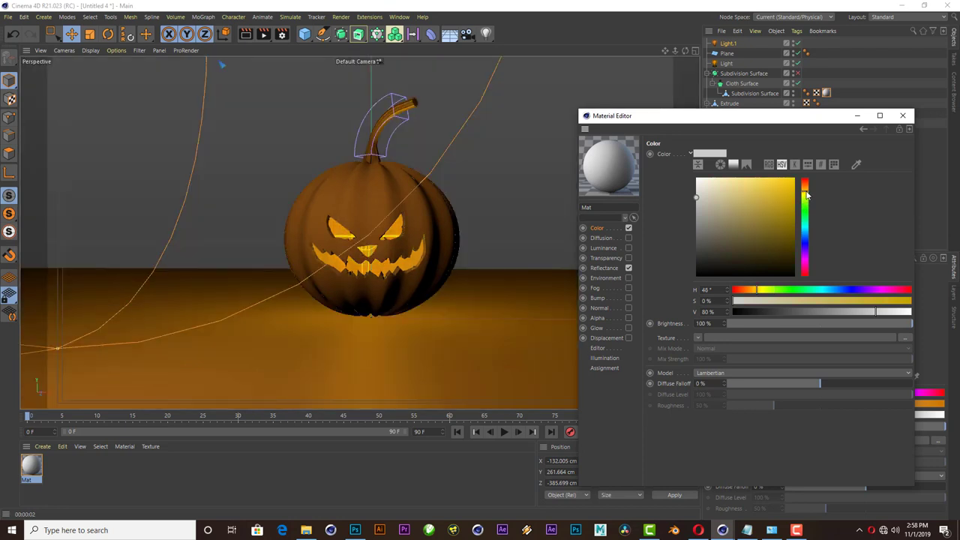
click(794, 180)
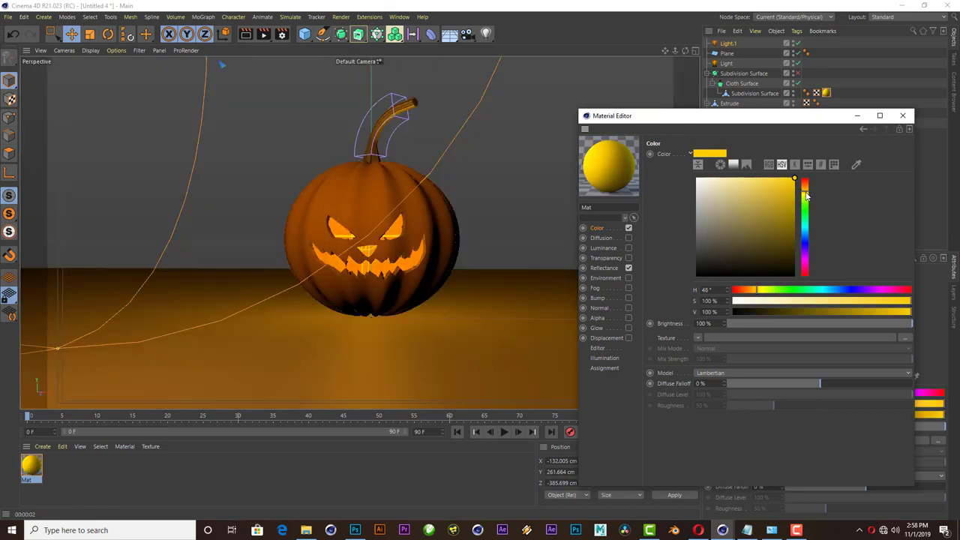
click(806, 194)
drag(806, 193, 806, 193)
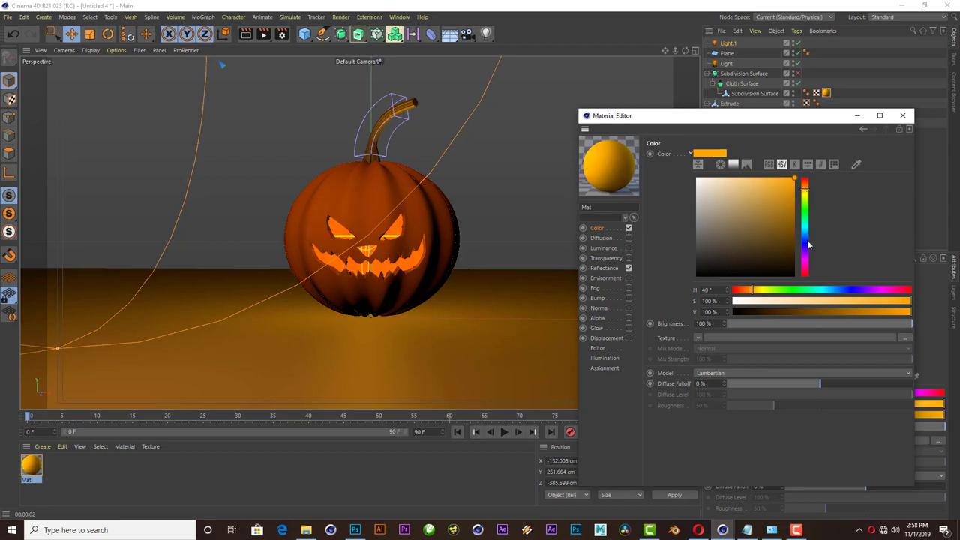
click(248, 35)
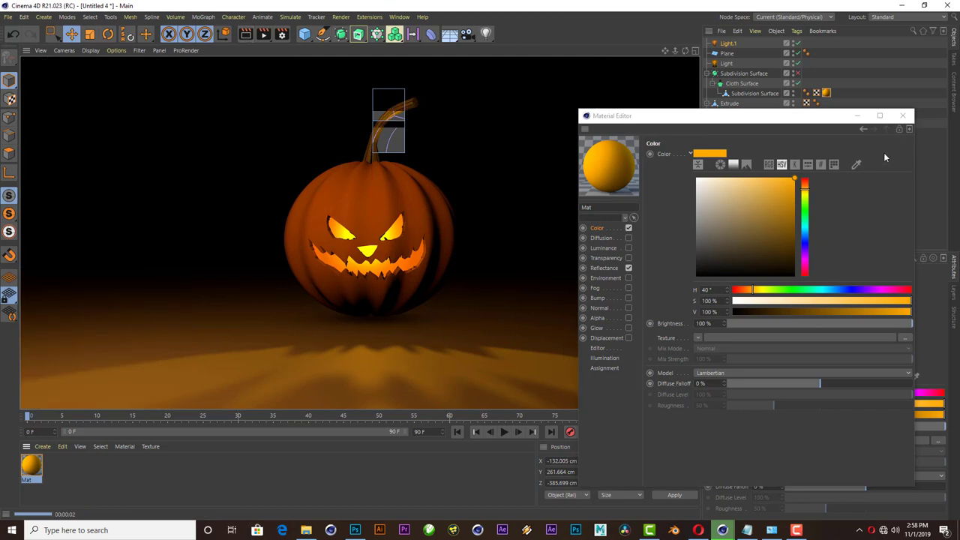
- Group Light, Subdivision Surface and Extrude under a new null with Alt+G
click(902, 115)
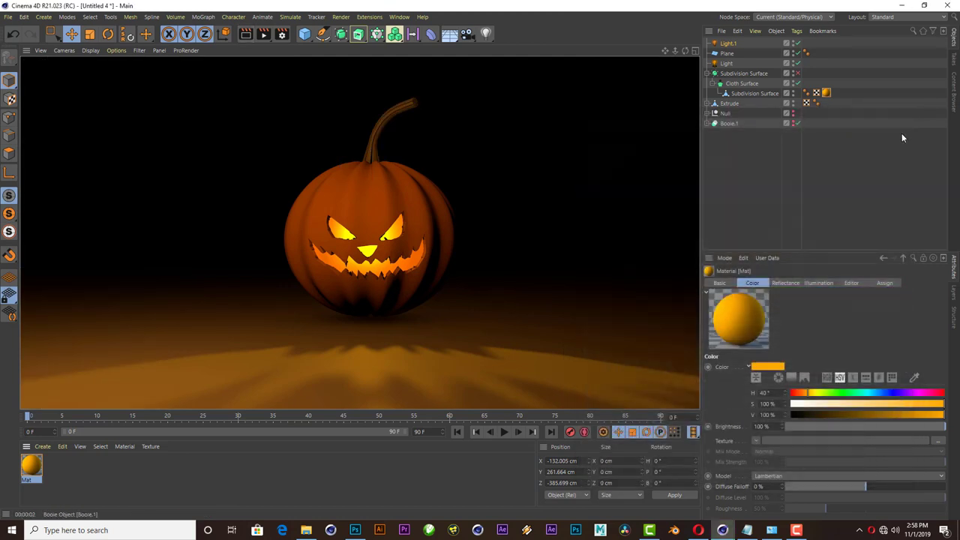
click(707, 74)
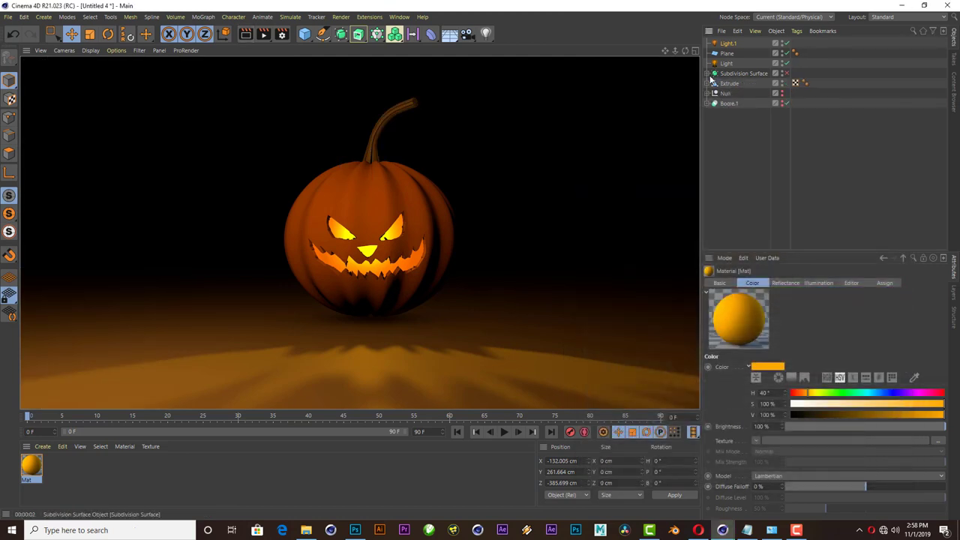
click(733, 84)
shift+click(734, 74)
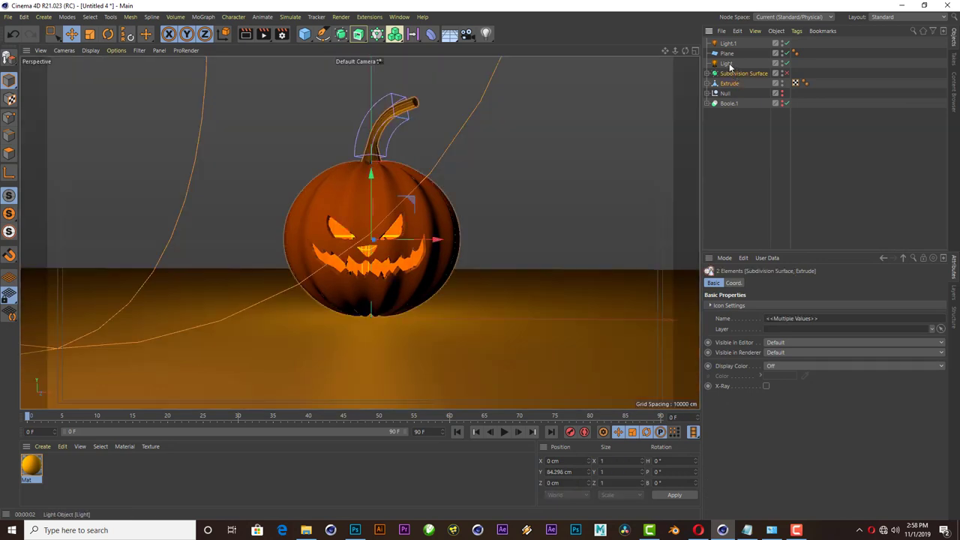
shift+click(728, 64)
key(alt+g)
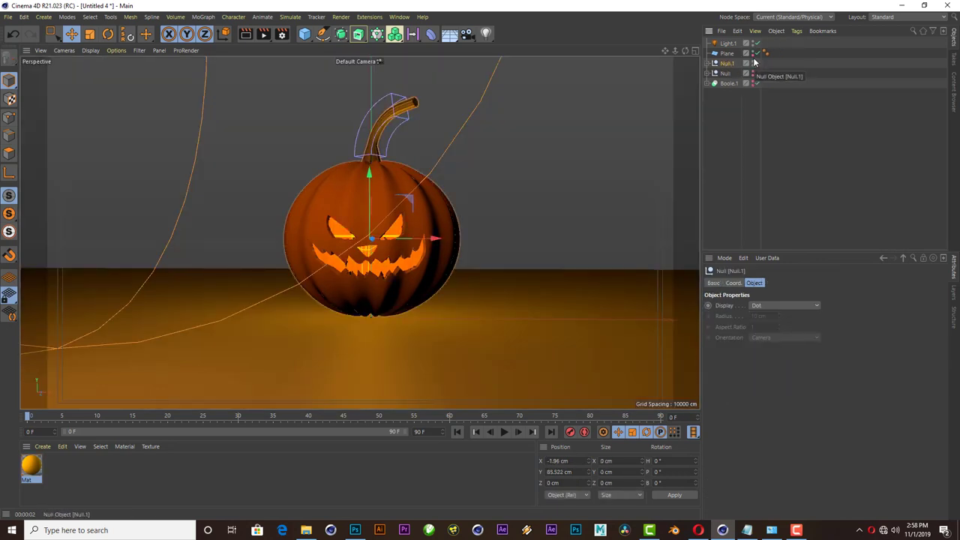
- Toggle the null group and Light.1 to check them, then dim Light.1 to 69% intensity
click(753, 63)
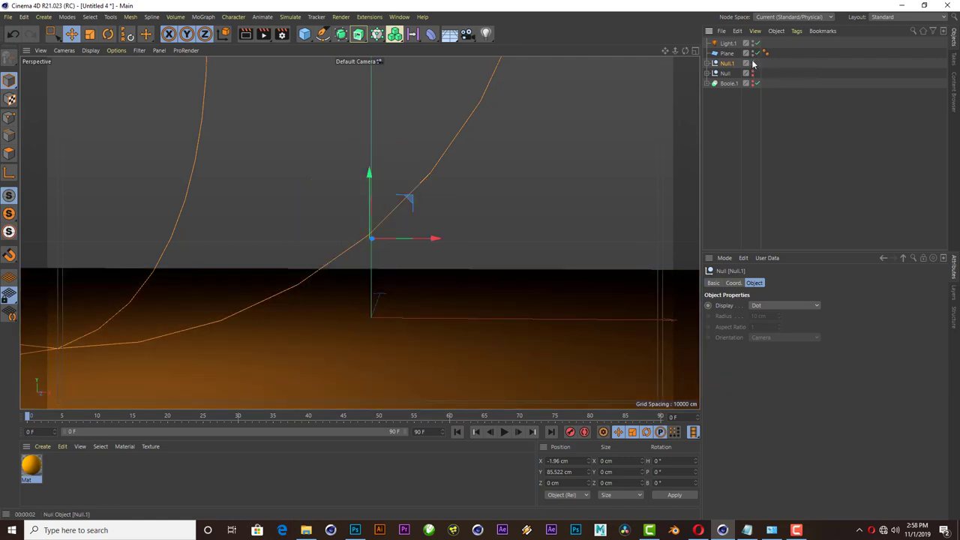
click(753, 63)
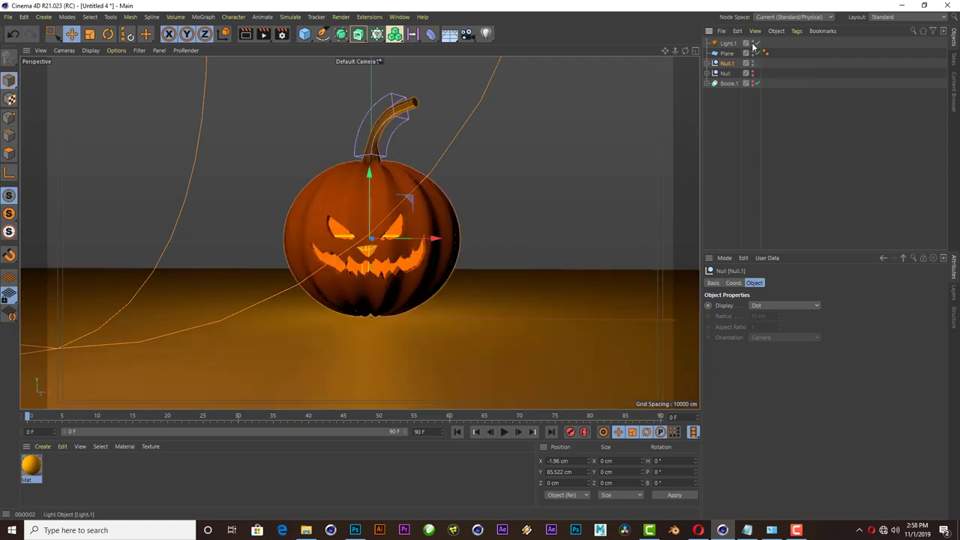
click(758, 44)
click(757, 44)
click(728, 43)
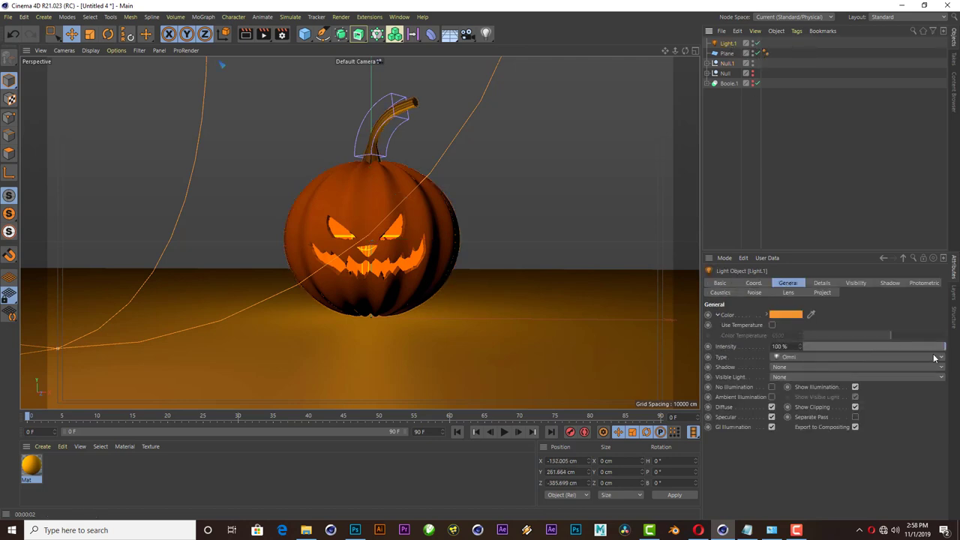
mouse_move(928, 346)
mouse_down()
mouse_move(873, 348)
mouse_move(902, 335)
mouse_up()
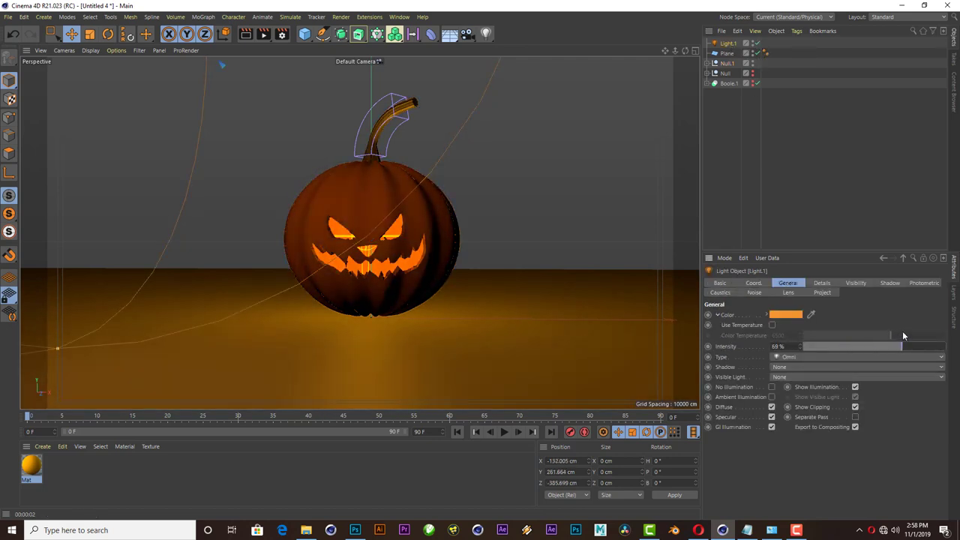
- Duplicate Light.1, place the copy right of the pumpkin (X 225.306 cm, Z 30.188 cm), and render
ctrl+drag(724, 66, 728, 39)
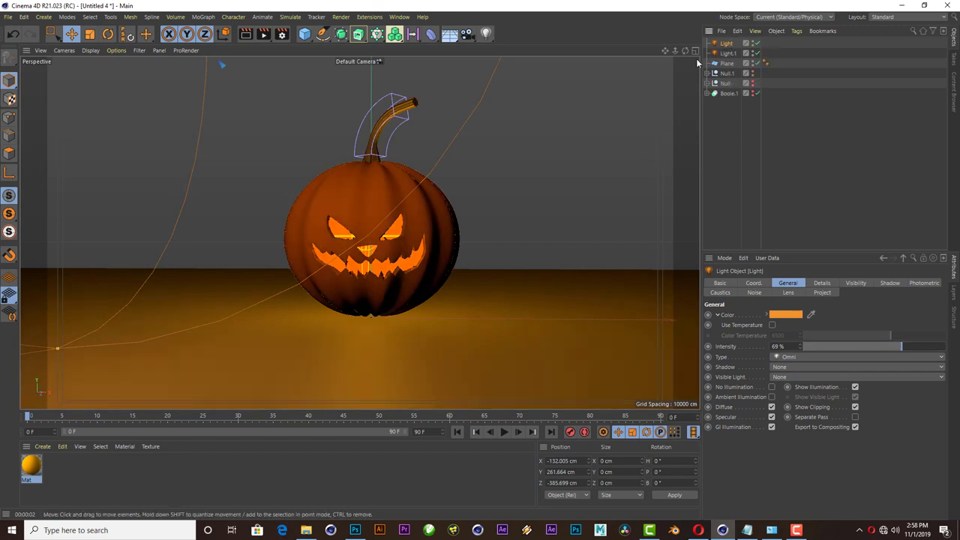
click(695, 51)
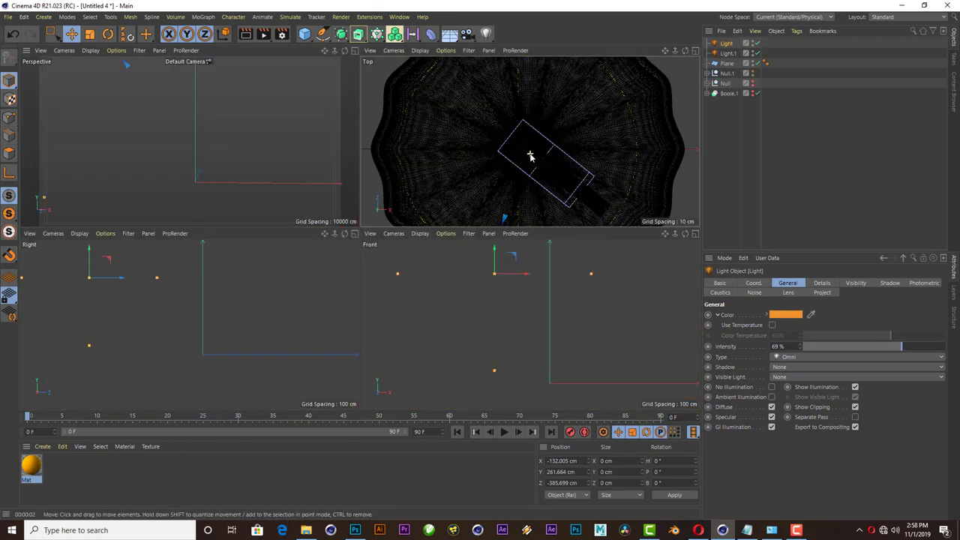
scroll(504, 154, down, 8)
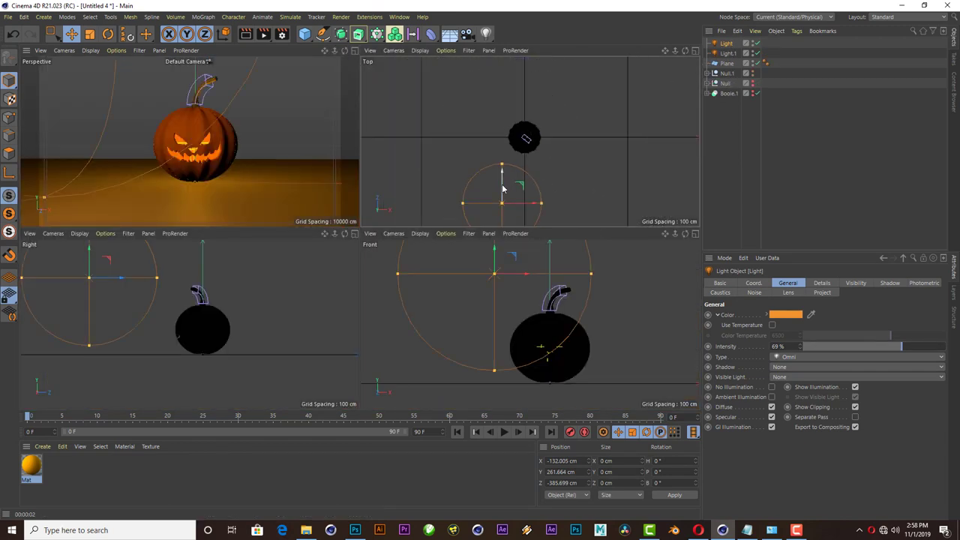
drag(510, 117, 514, 78)
mouse_move(519, 111)
mouse_down()
mouse_move(599, 112)
mouse_move(574, 122)
mouse_up()
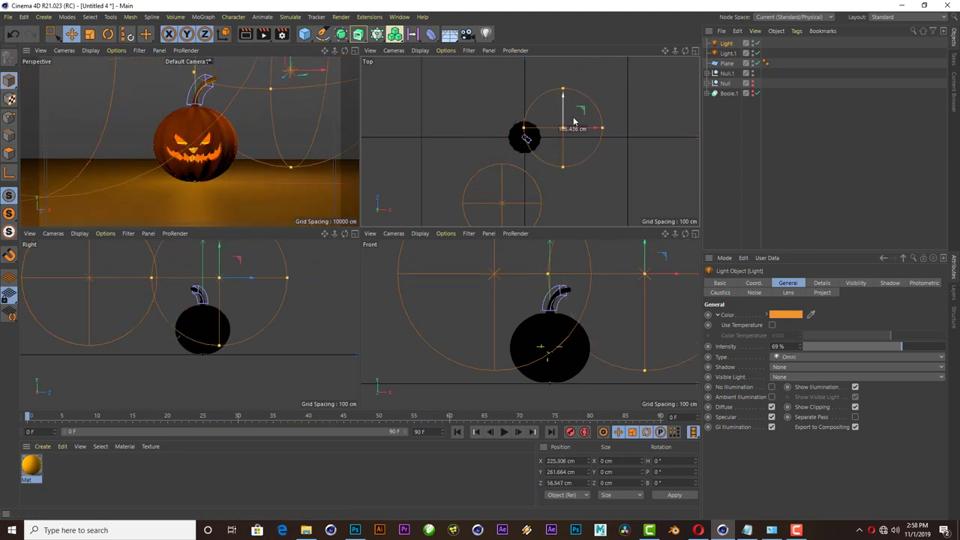
click(354, 51)
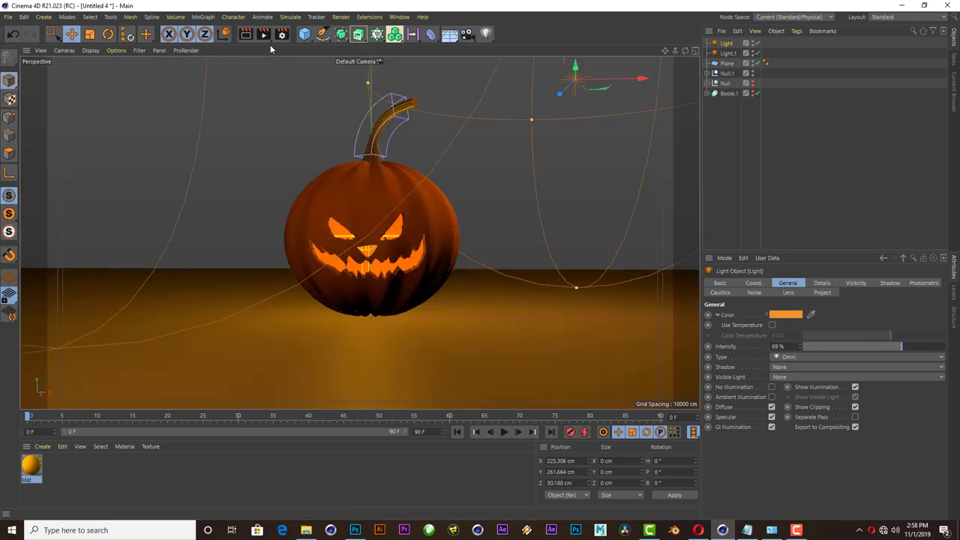
click(245, 34)
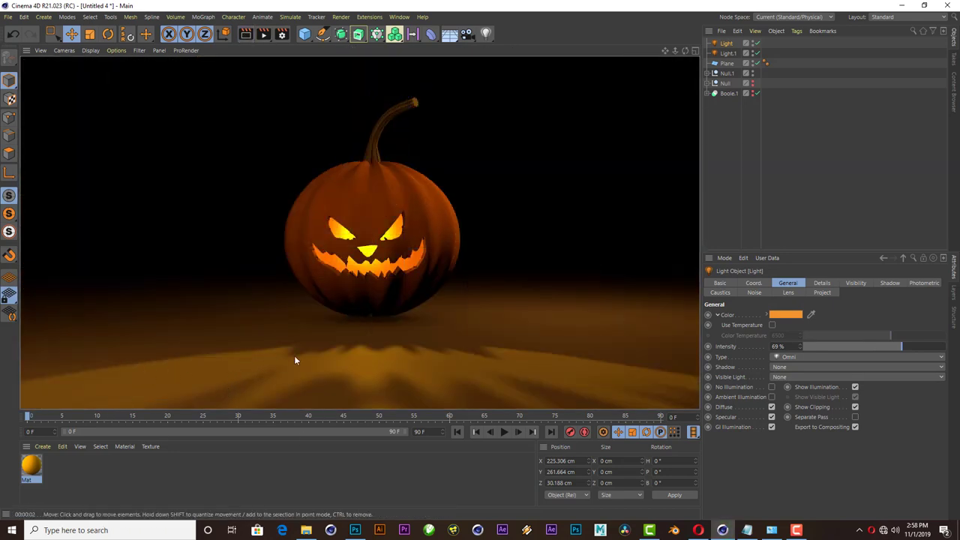
- Create a new material Mat.1 coloured dark green (H 129°, S 97%, V 38%)
double_click(83, 473)
double_click(55, 466)
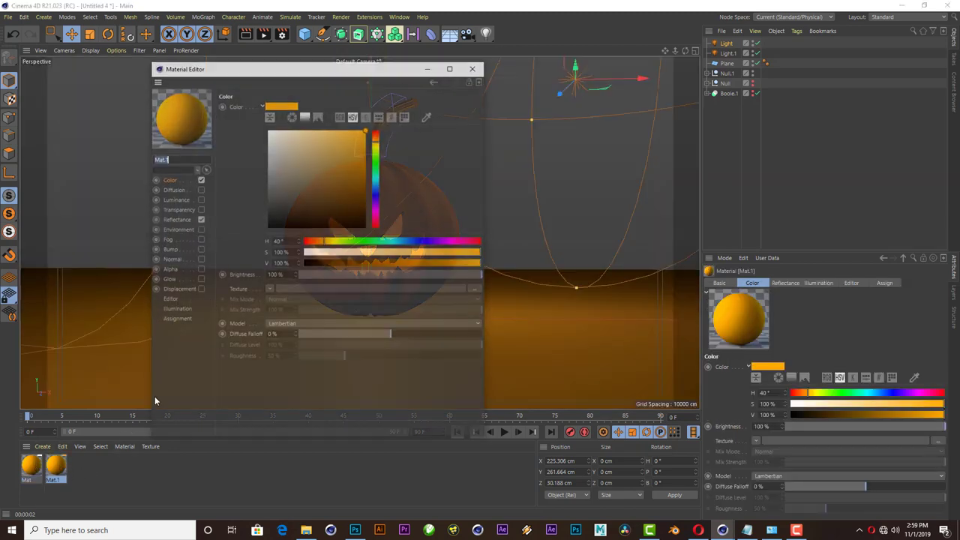
click(373, 169)
drag(367, 173, 363, 190)
click(474, 67)
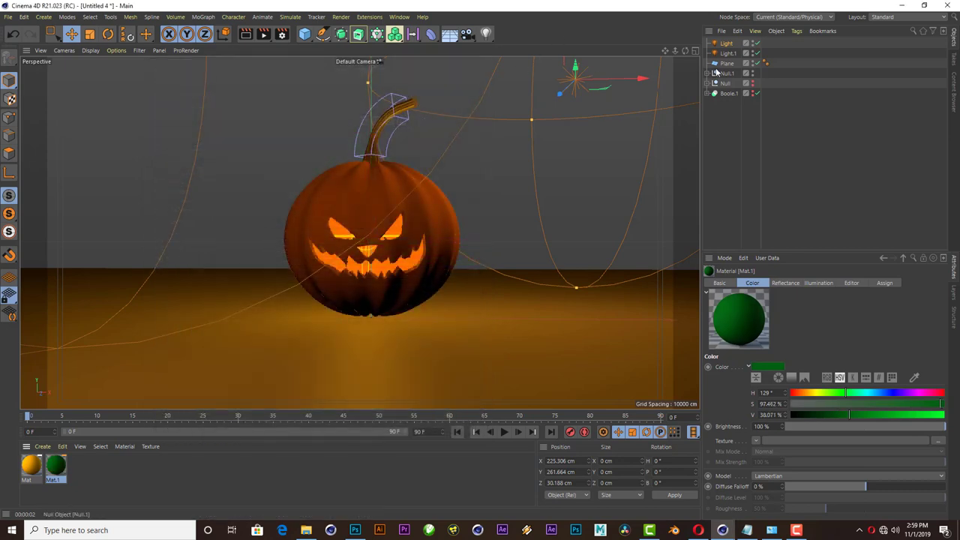
- Apply Mat.1 to the Extrude stem, delete the outer Subdivision Surface, and render
click(707, 73)
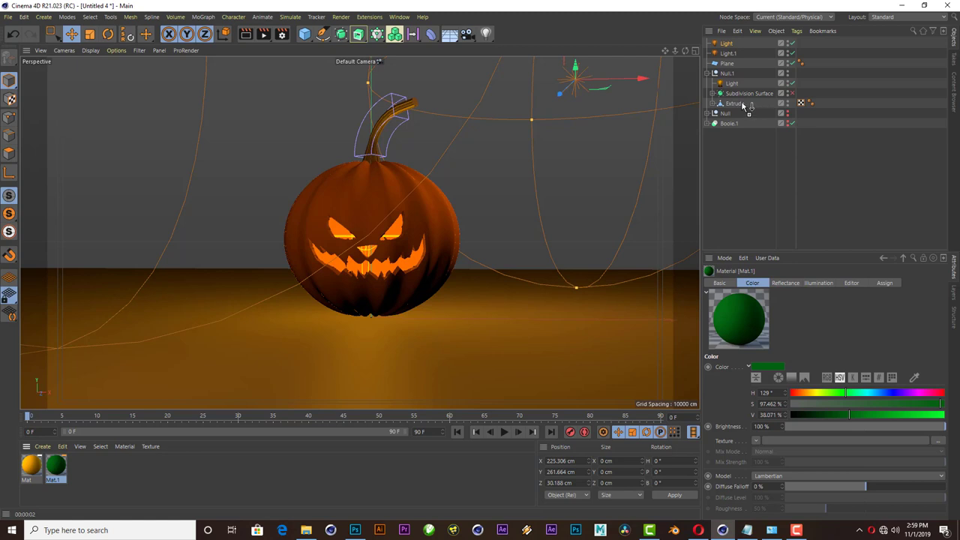
drag(742, 105, 742, 105)
click(711, 93)
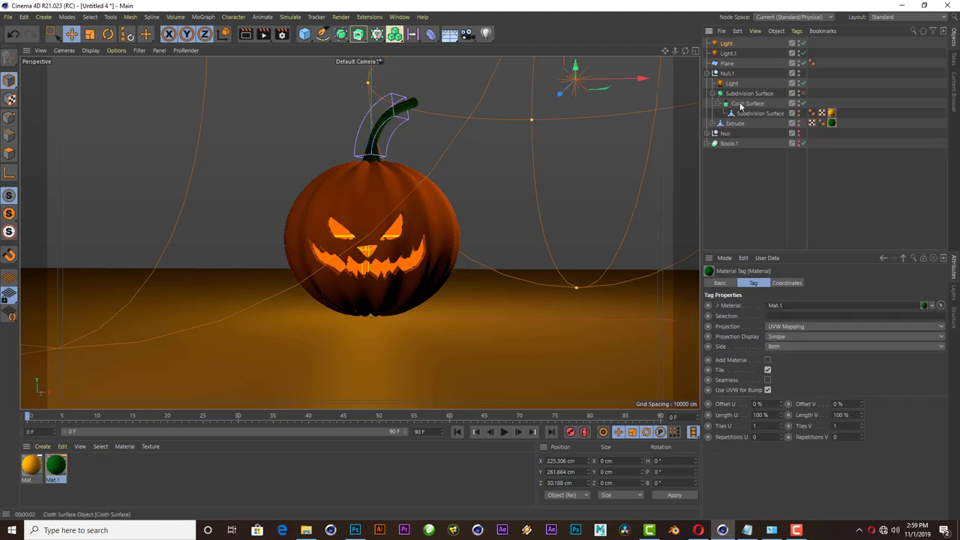
click(746, 93)
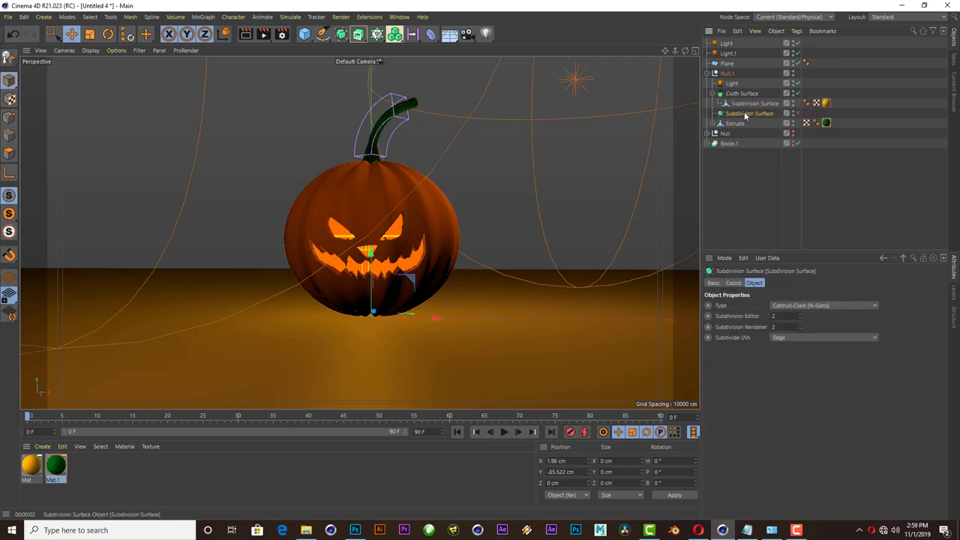
key(Delete)
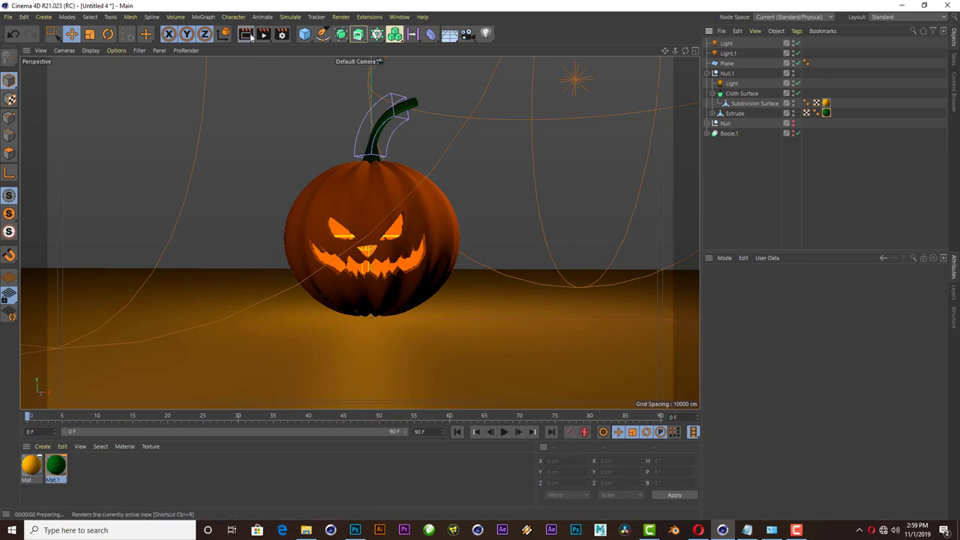
click(249, 35)
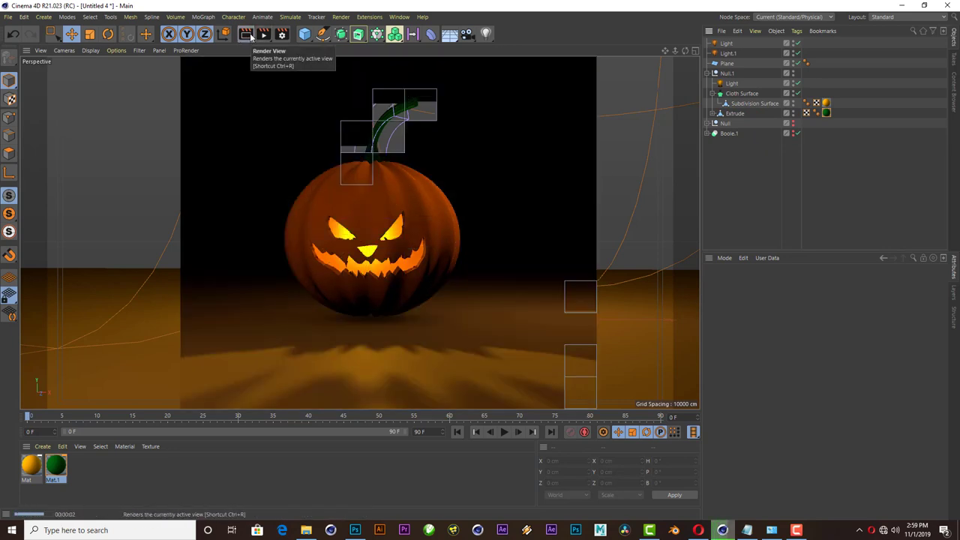
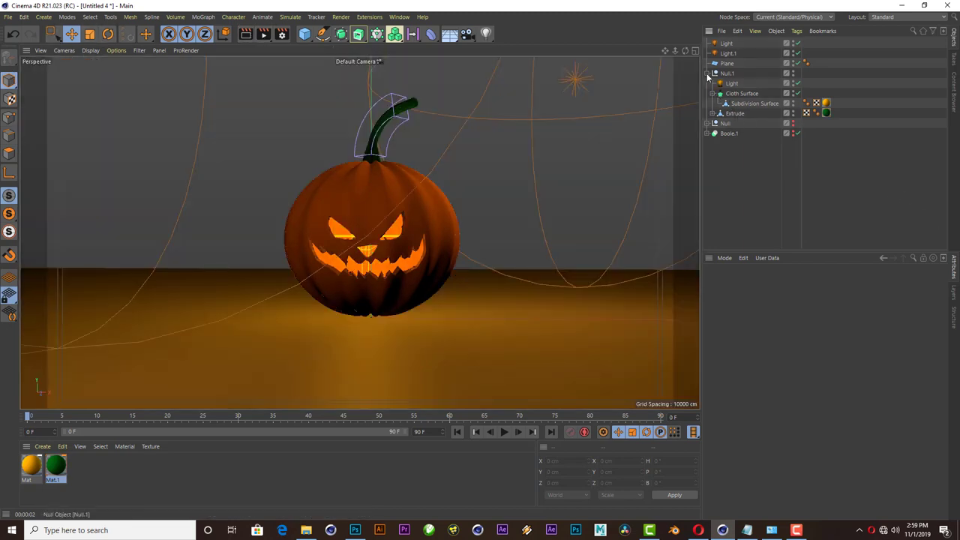
- Stop the live render and add a Target Camera, viewing the scene through it
click(706, 73)
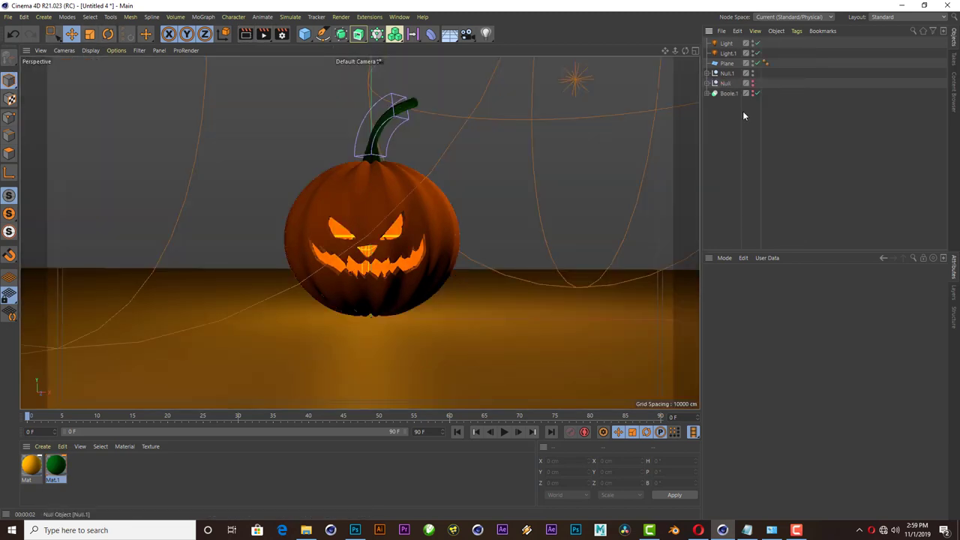
click(467, 34)
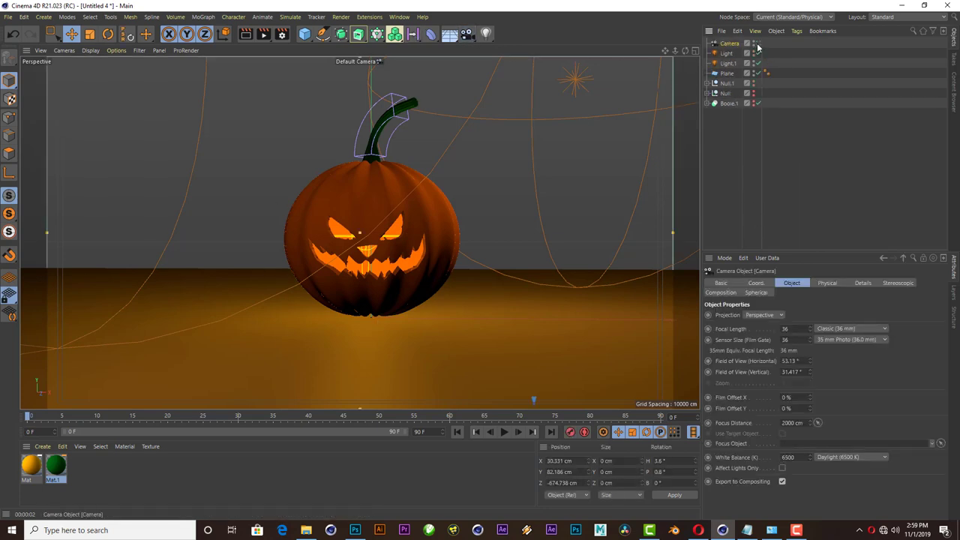
key(Delete)
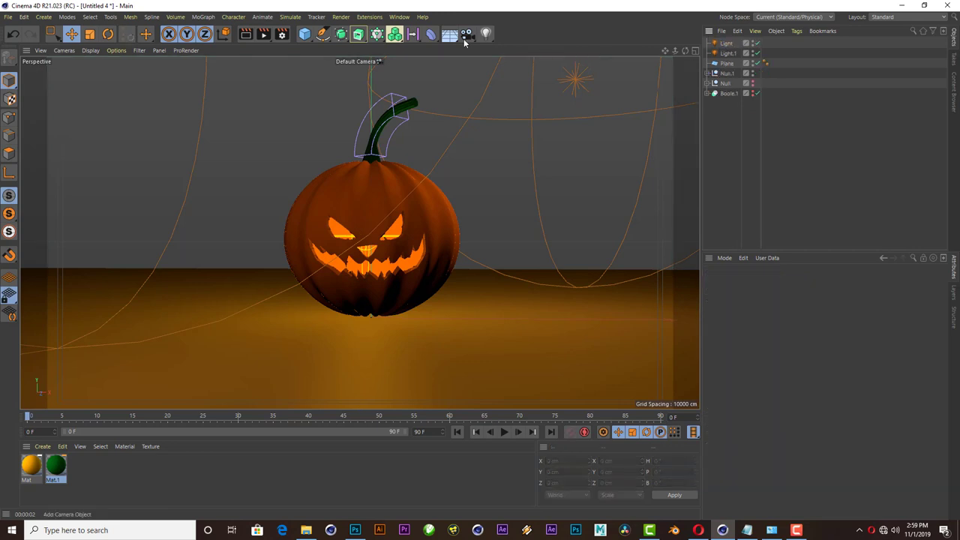
drag(466, 35, 512, 66)
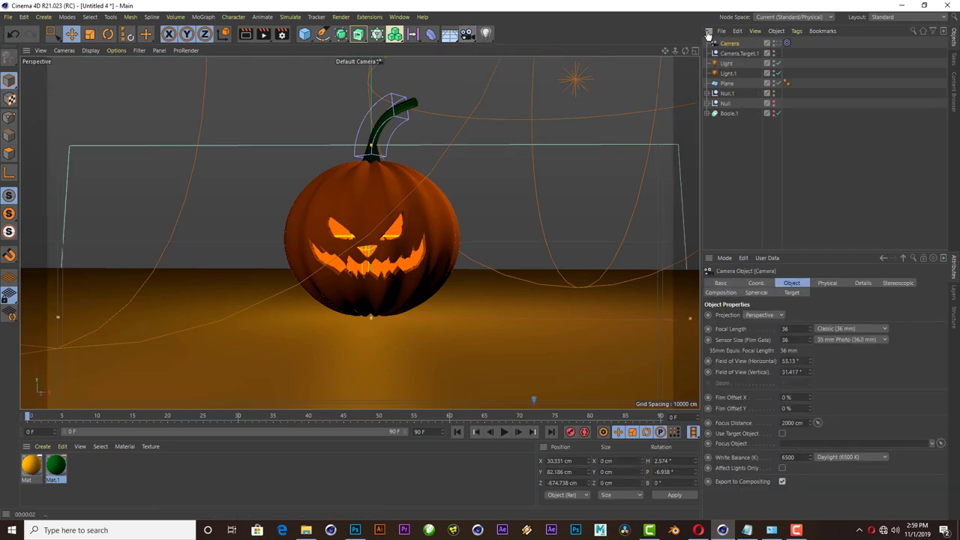
click(786, 43)
click(739, 53)
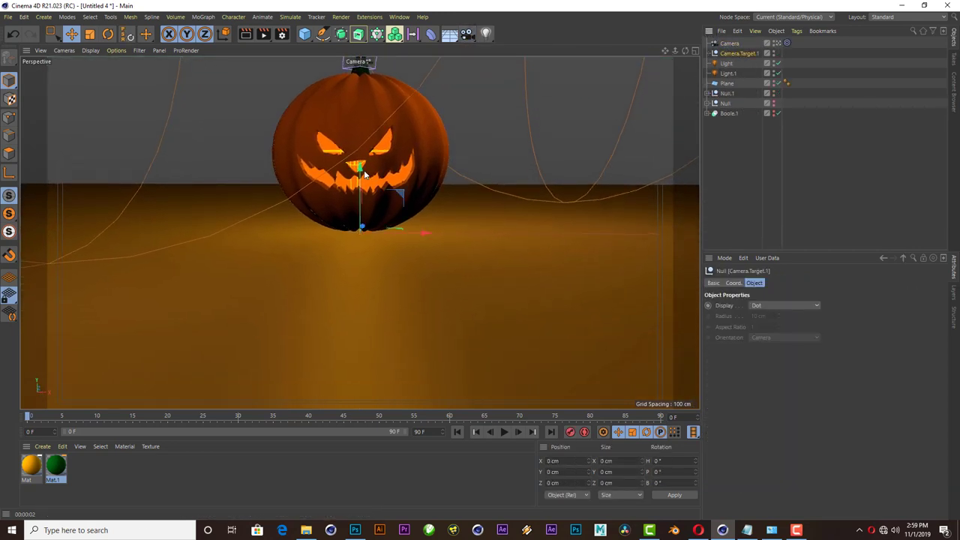
- Raise the camera target onto the pumpkin, set a 25 mm focal length, and dolly closer
drag(369, 137, 403, 79)
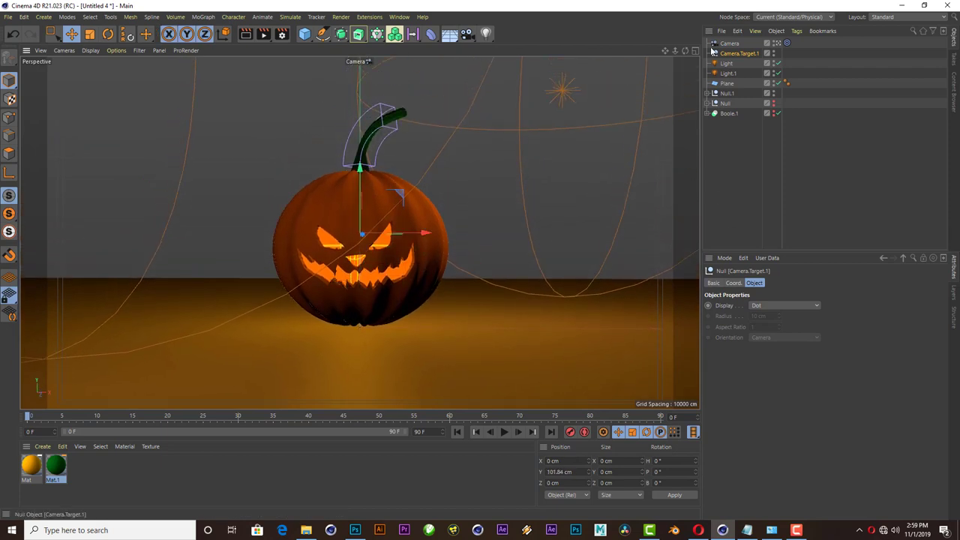
click(726, 44)
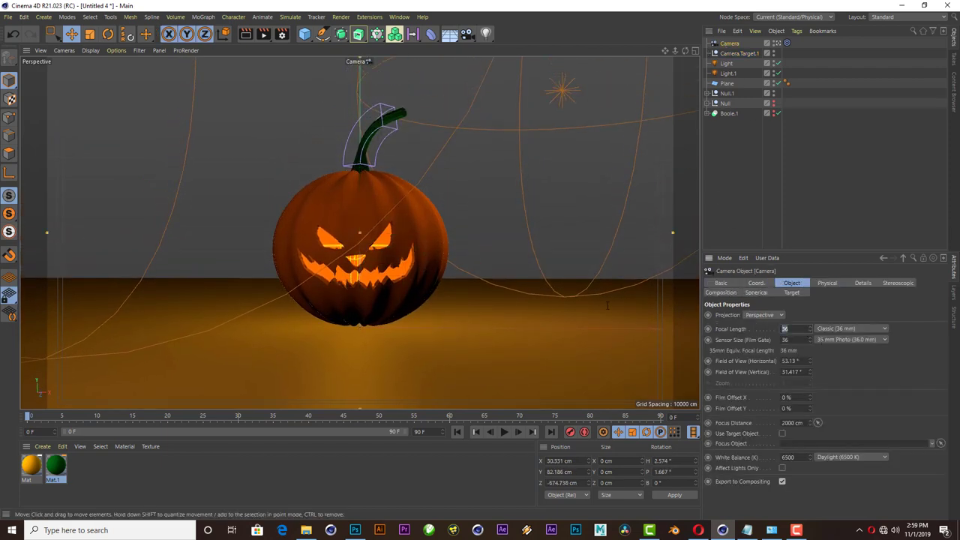
text(25)
key(Return)
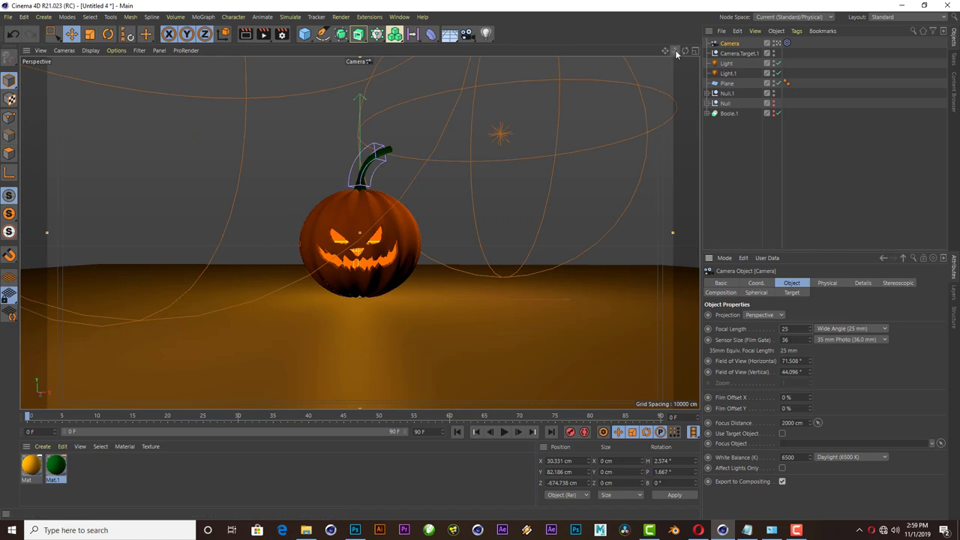
drag(674, 51, 686, 52)
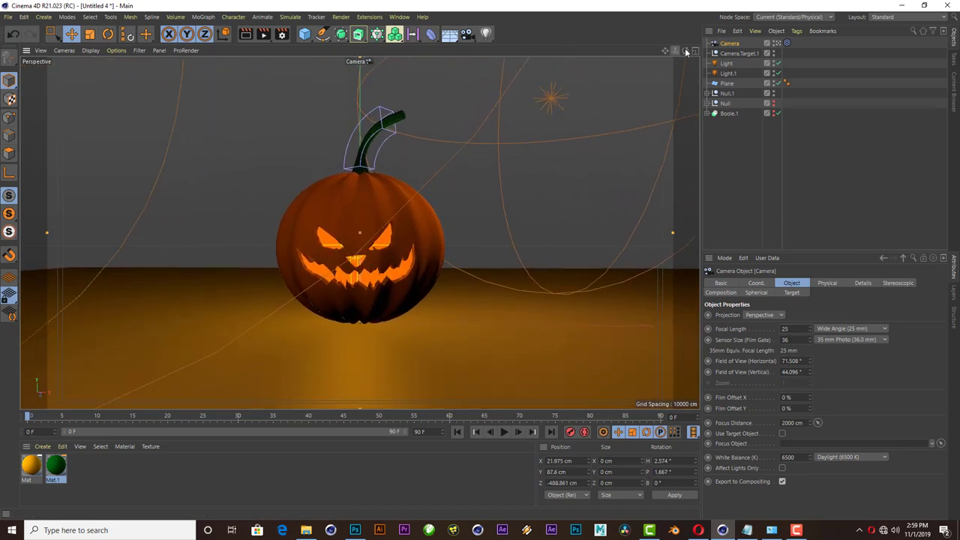
- Put Null.1 under a Cloner in Grid Array mode and switch to the four-view layout
click(726, 94)
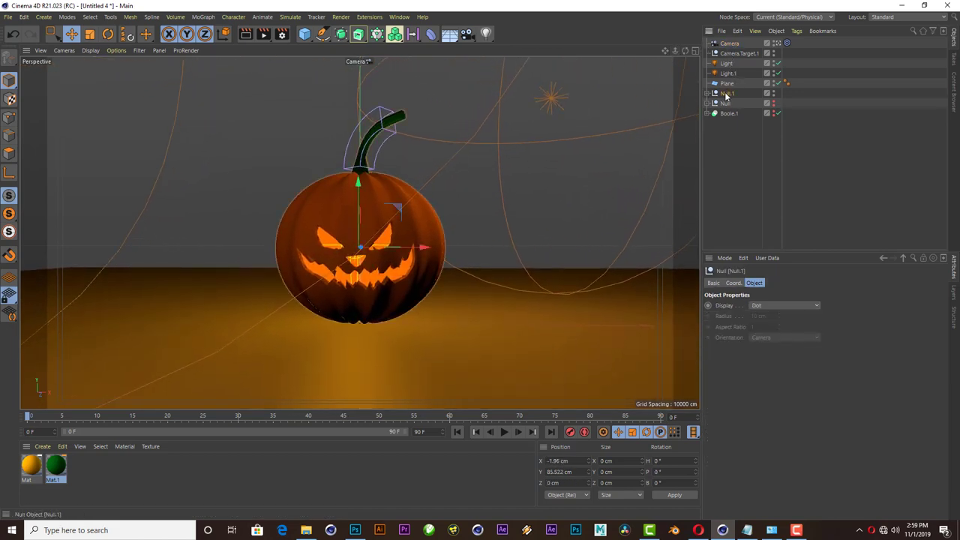
click(377, 34)
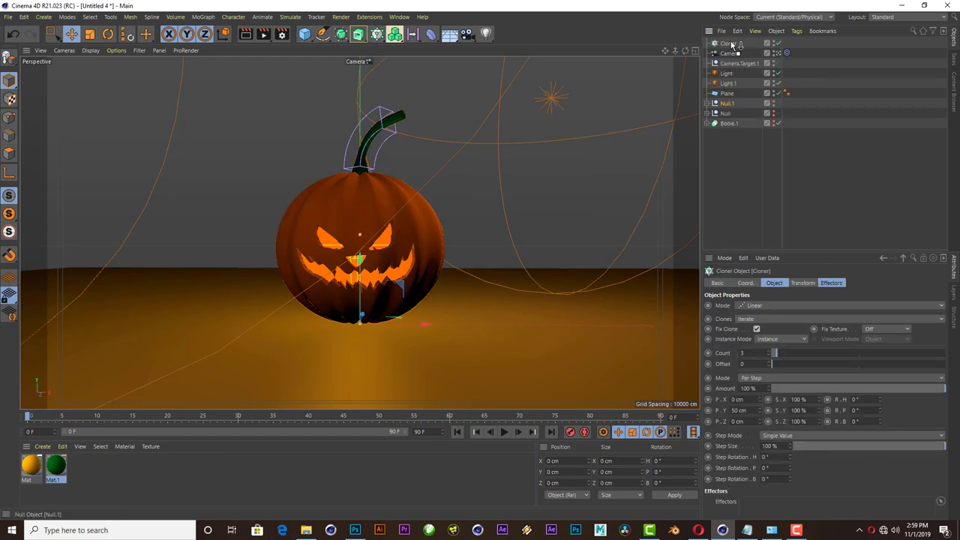
drag(733, 45, 729, 43)
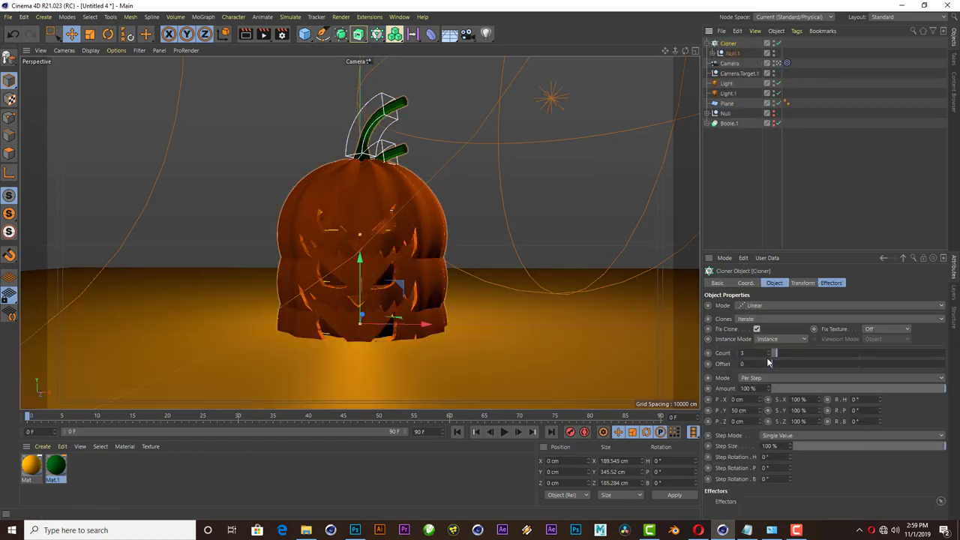
click(757, 306)
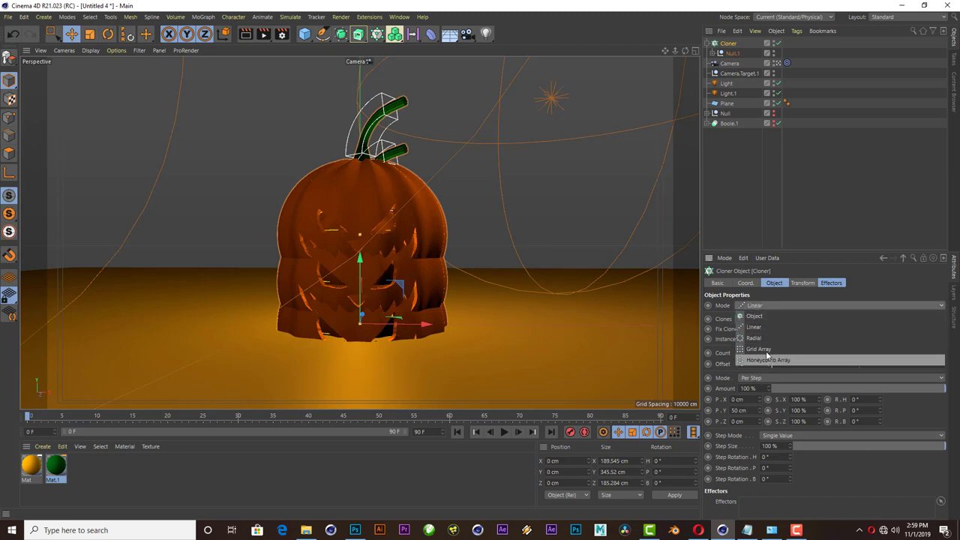
click(774, 355)
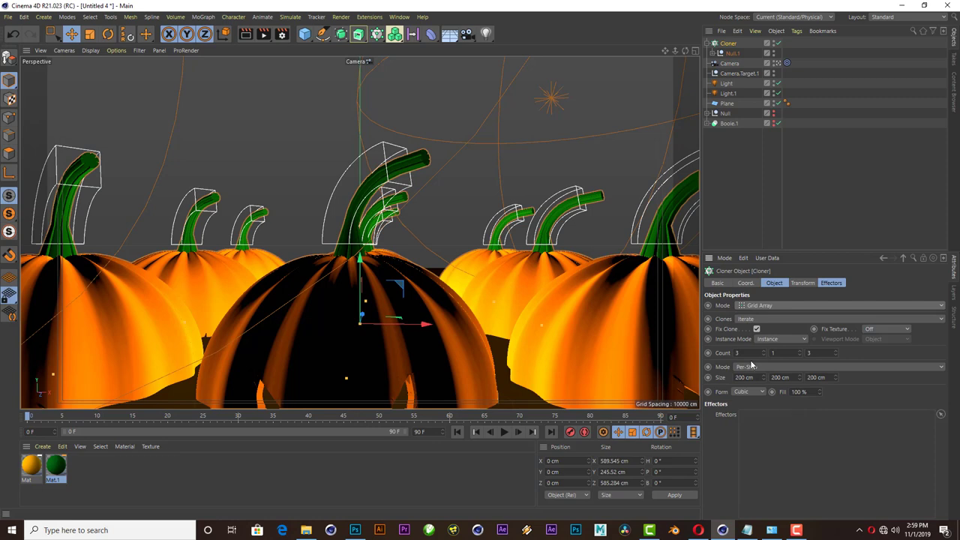
middle_click(532, 167)
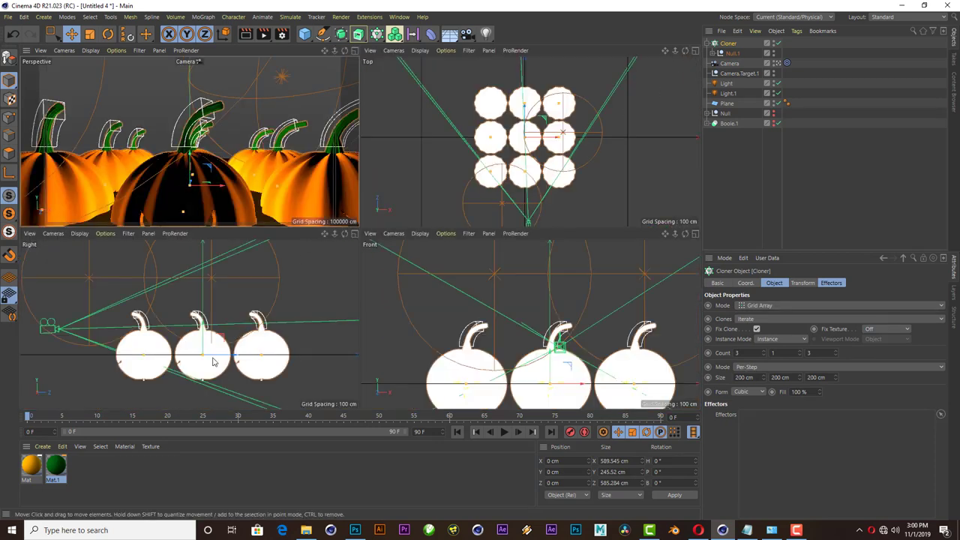
- Raise and push back the Cloner, set a 4×1×4 grid with wider X and Z spacing
drag(204, 333, 211, 307)
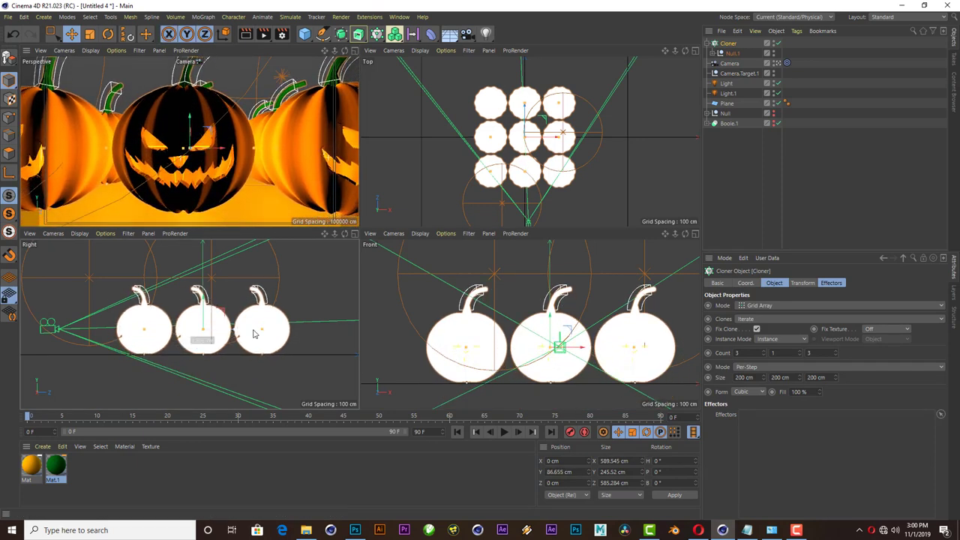
drag(231, 330, 259, 333)
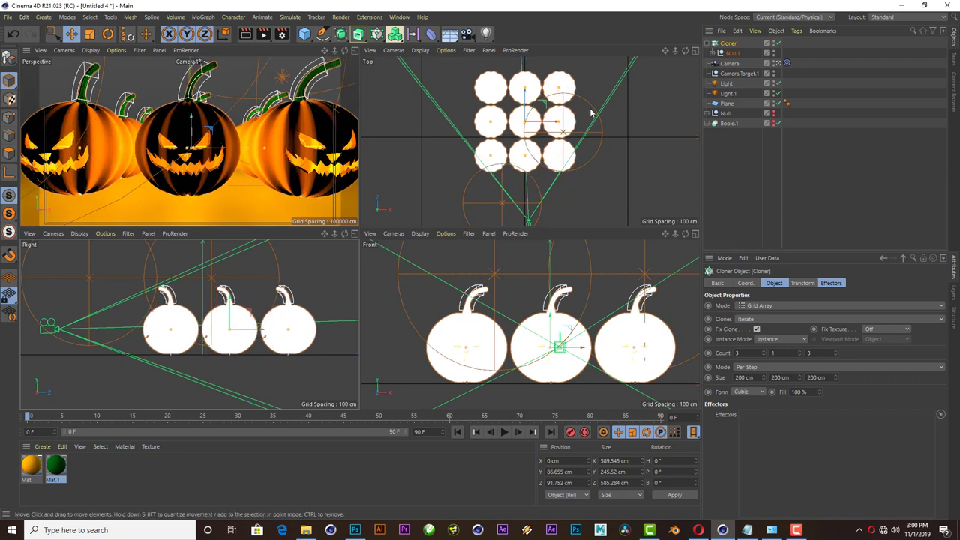
click(763, 352)
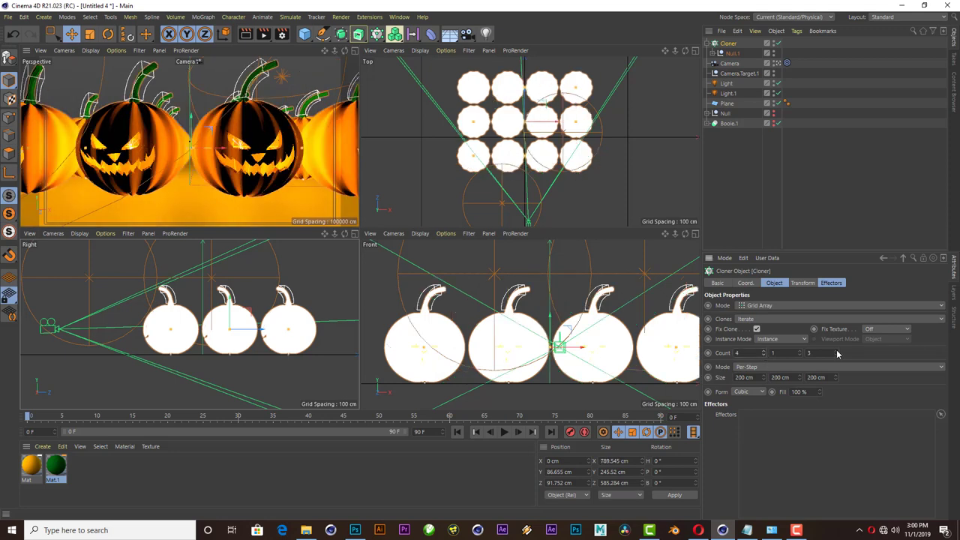
scroll(536, 142, down, 3)
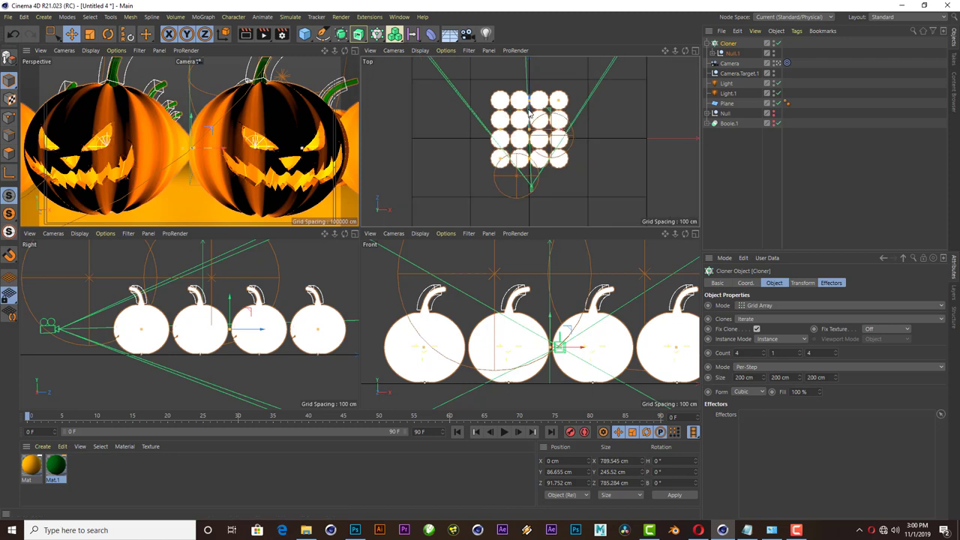
mouse_move(530, 113)
mouse_down()
mouse_move(567, 90)
mouse_move(582, 129)
mouse_move(549, 103)
mouse_up()
scroll(555, 128, down, 3)
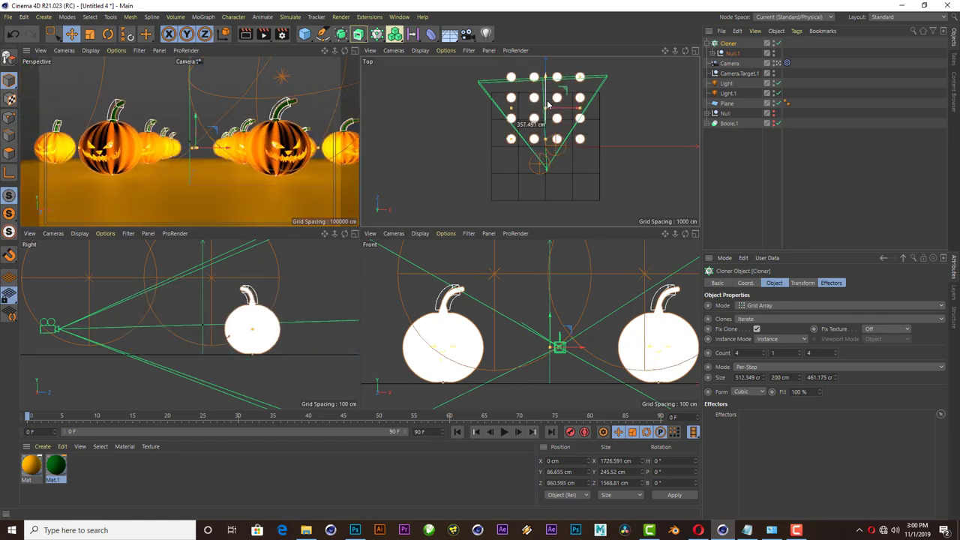
click(355, 51)
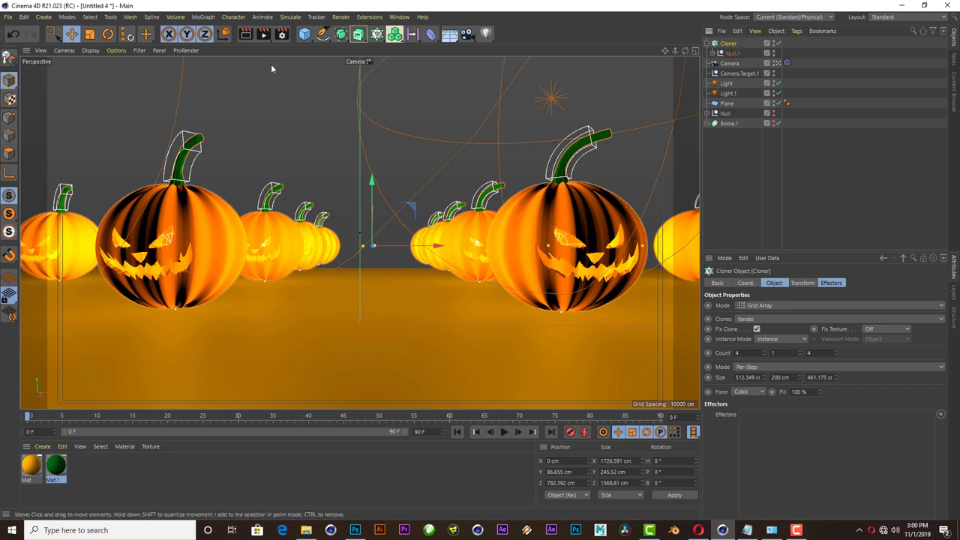
- Add a Random effector with 0 Y offset and random offsets of 266 cm X, 219 cm Z
click(294, 18)
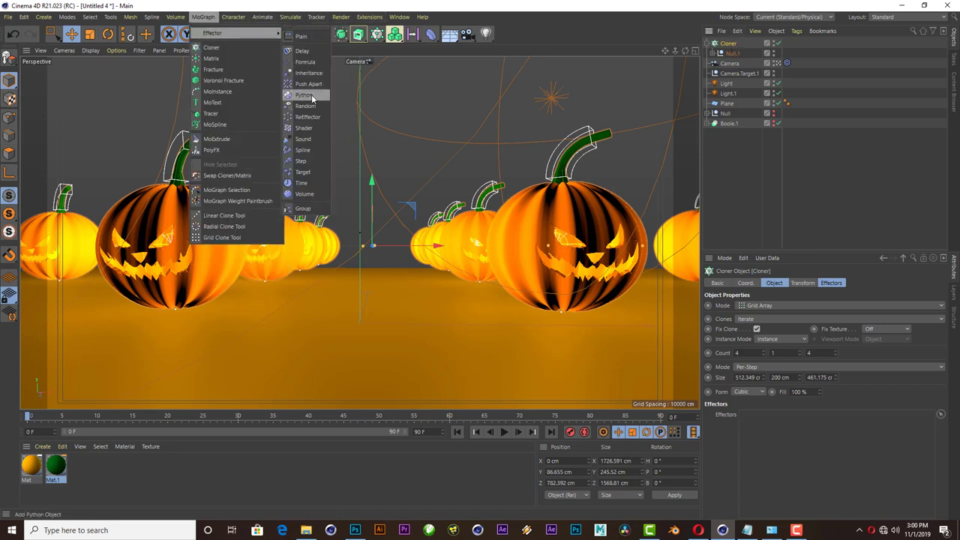
mouse_move(225, 33)
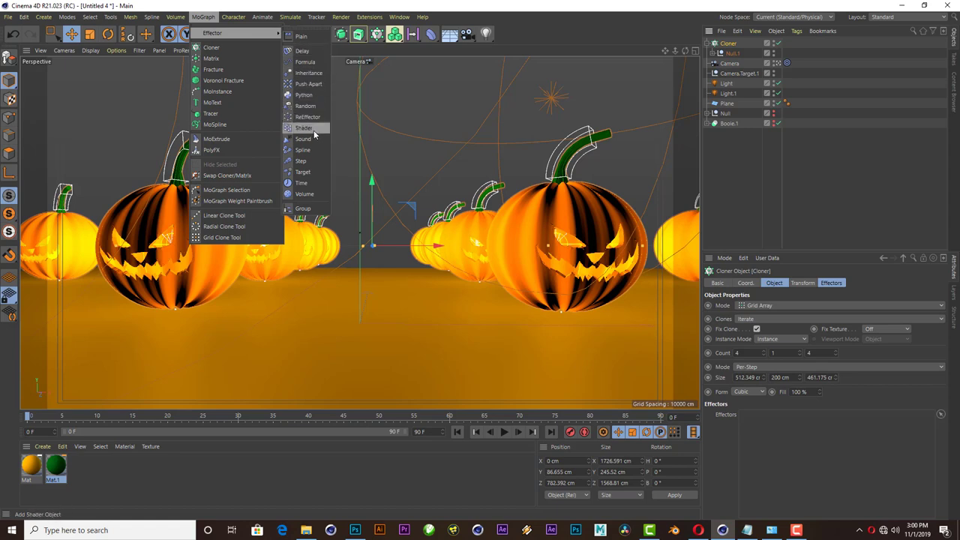
click(305, 106)
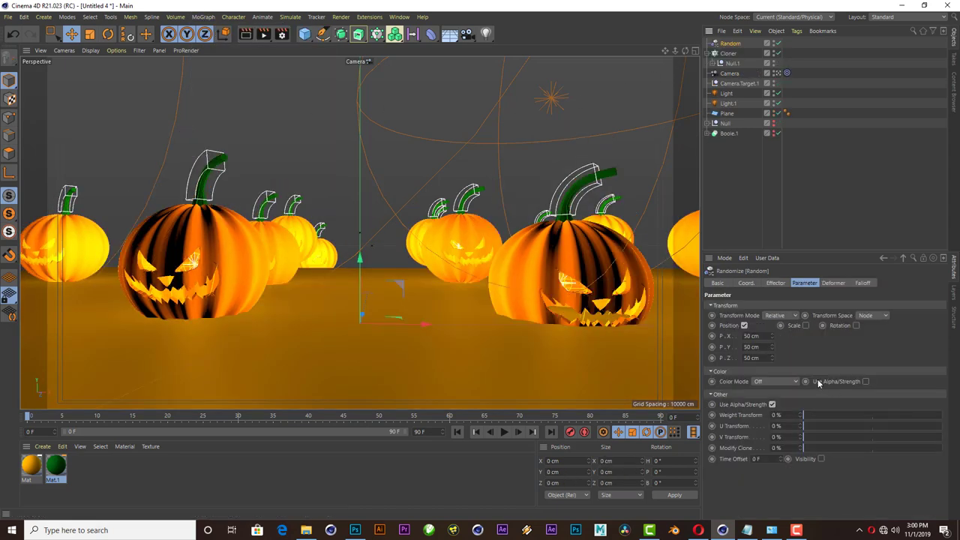
text(0)
key(Return)
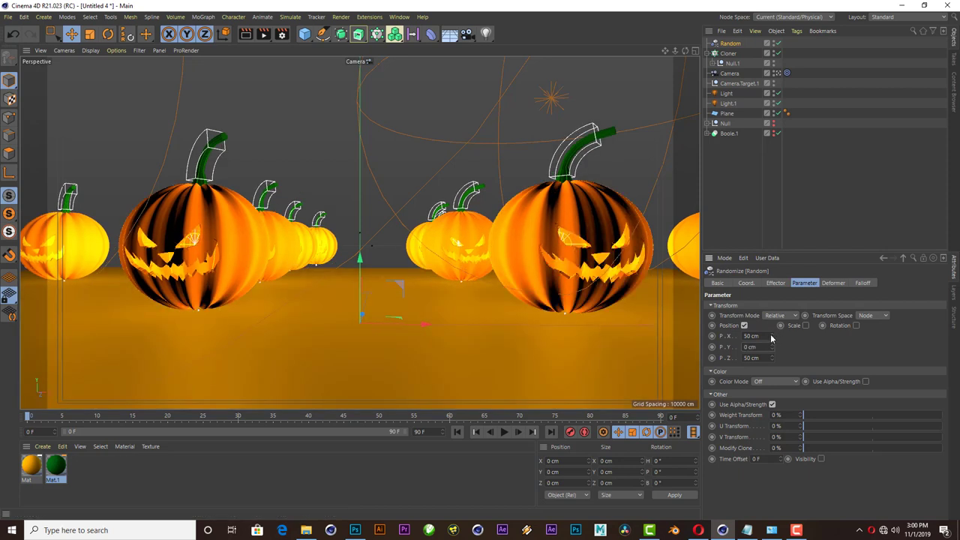
drag(771, 338, 770, 342)
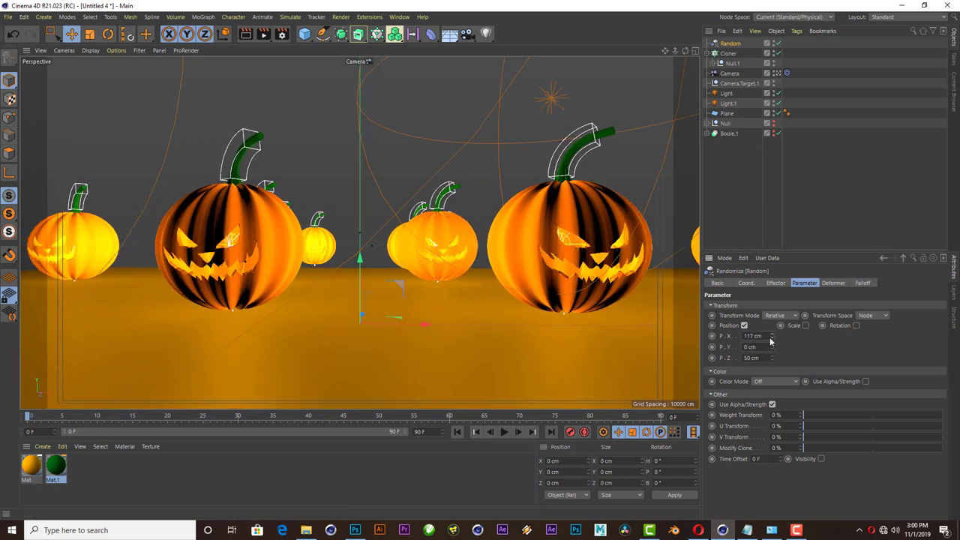
drag(775, 360, 767, 377)
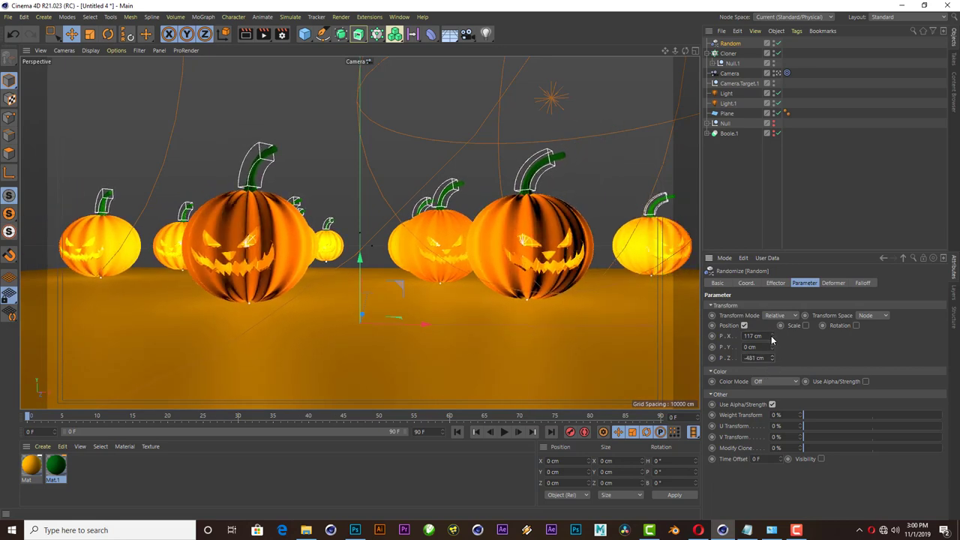
drag(771, 338, 772, 330)
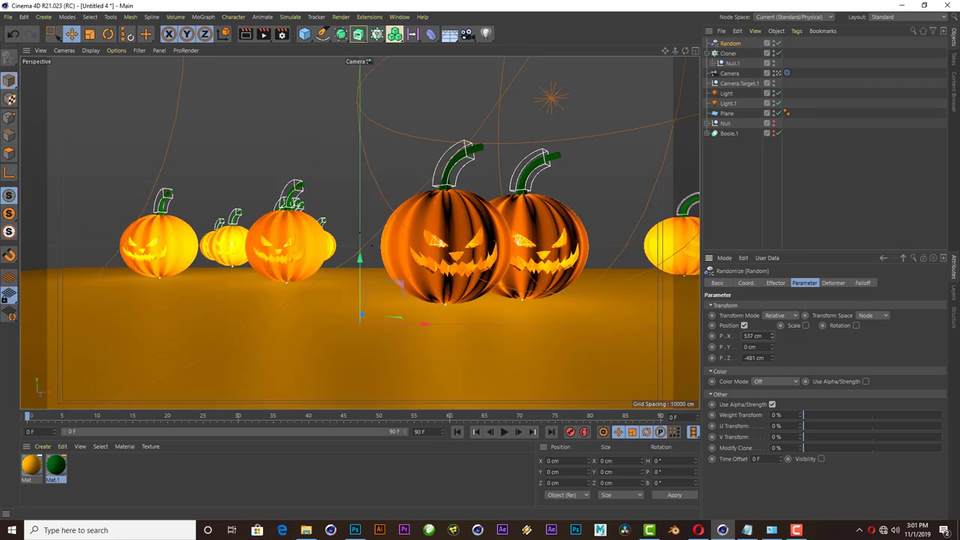
drag(771, 358, 771, 355)
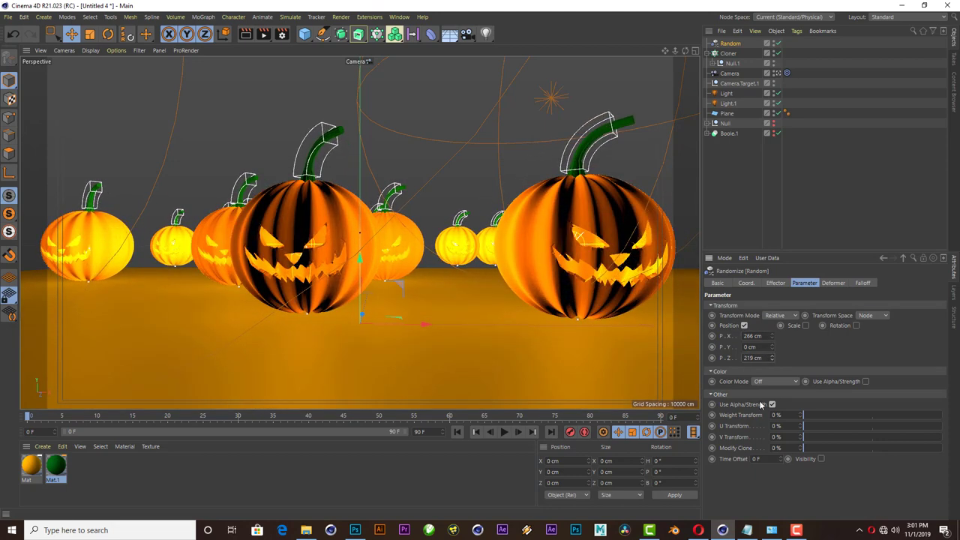
- Enable uniform random scale at -0.75, leaving Absolute Scale off
click(805, 325)
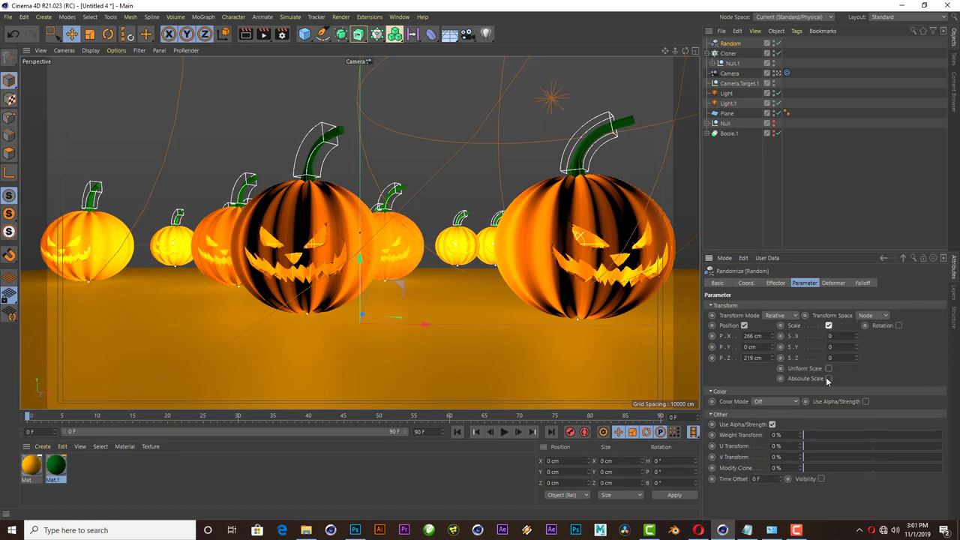
click(828, 368)
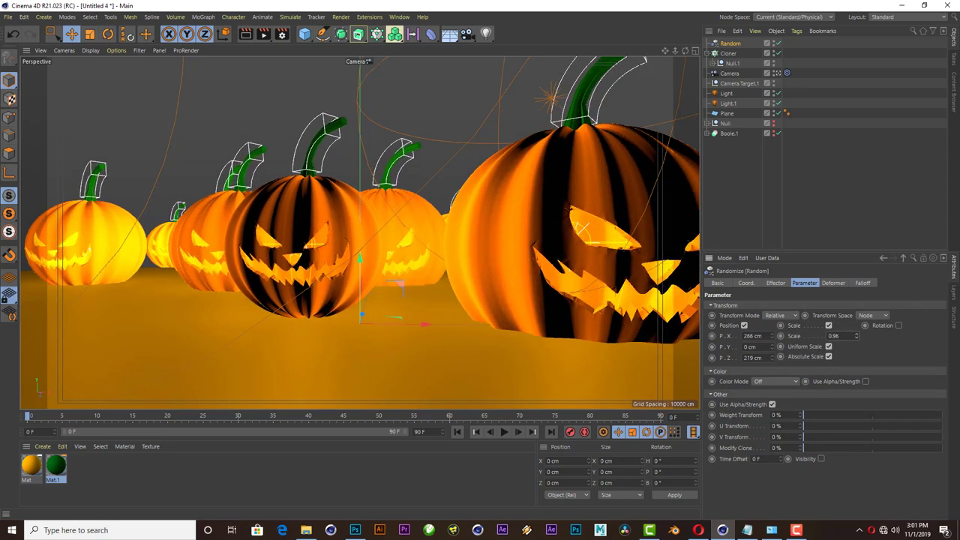
mouse_move(856, 336)
mouse_down()
mouse_move(856, 327)
mouse_move(857, 348)
mouse_up()
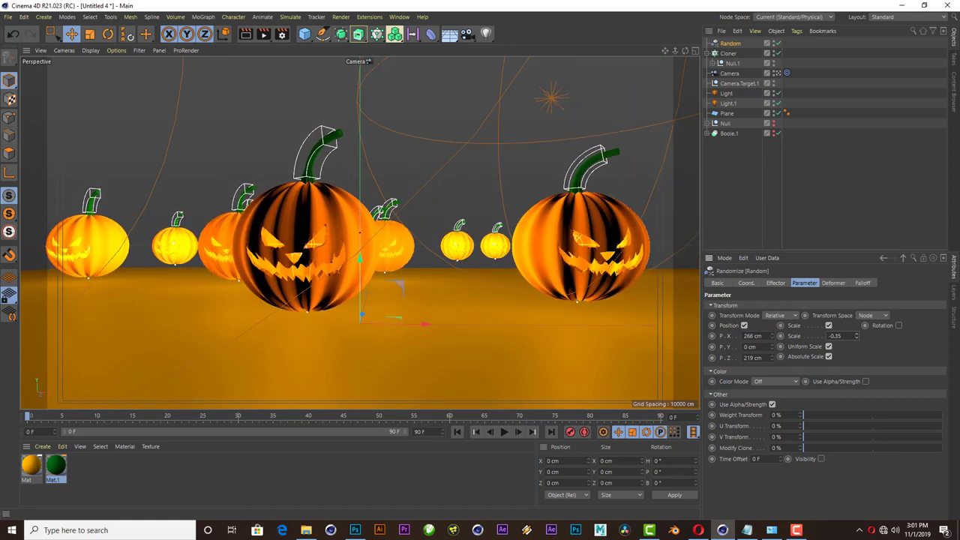
click(828, 356)
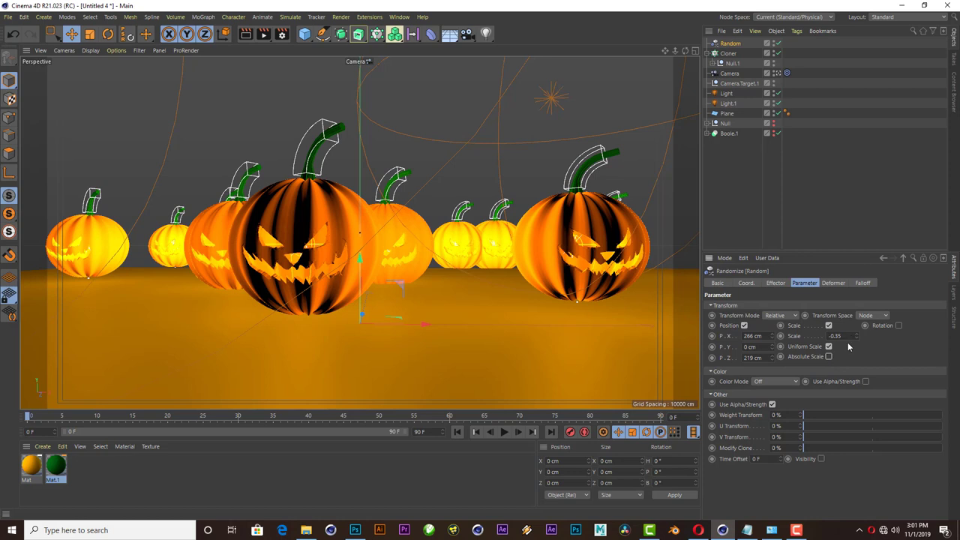
mouse_move(857, 341)
mouse_down()
mouse_move(857, 354)
mouse_move(856, 334)
mouse_up()
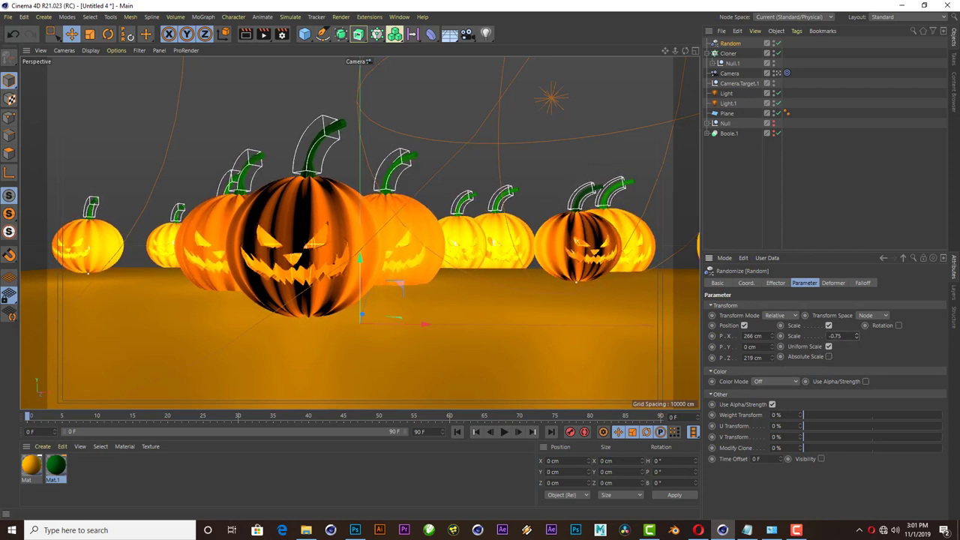
click(829, 357)
click(829, 357)
click(381, 204)
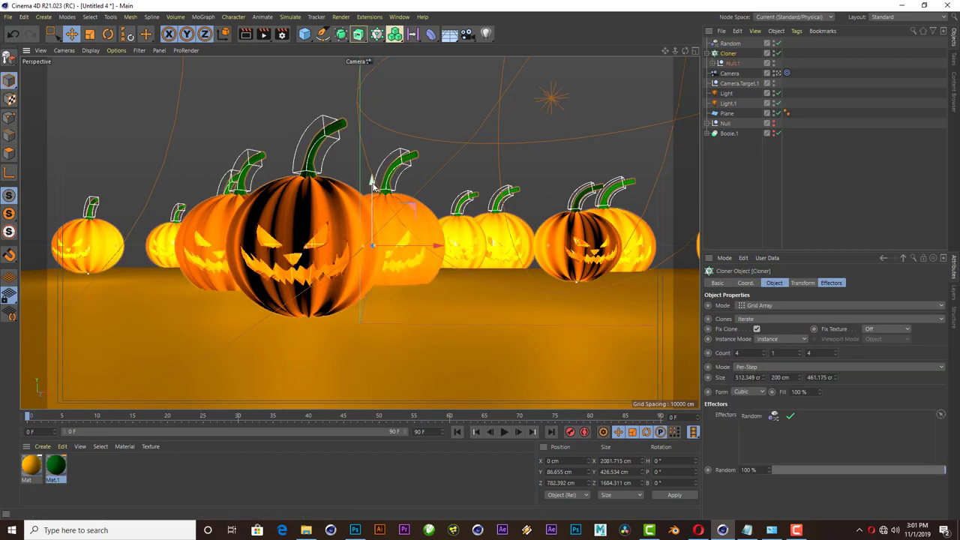
- Uncheck Fix Clone and lower the Cloner to Y -7.165 cm onto the ground plane
drag(380, 199, 374, 182)
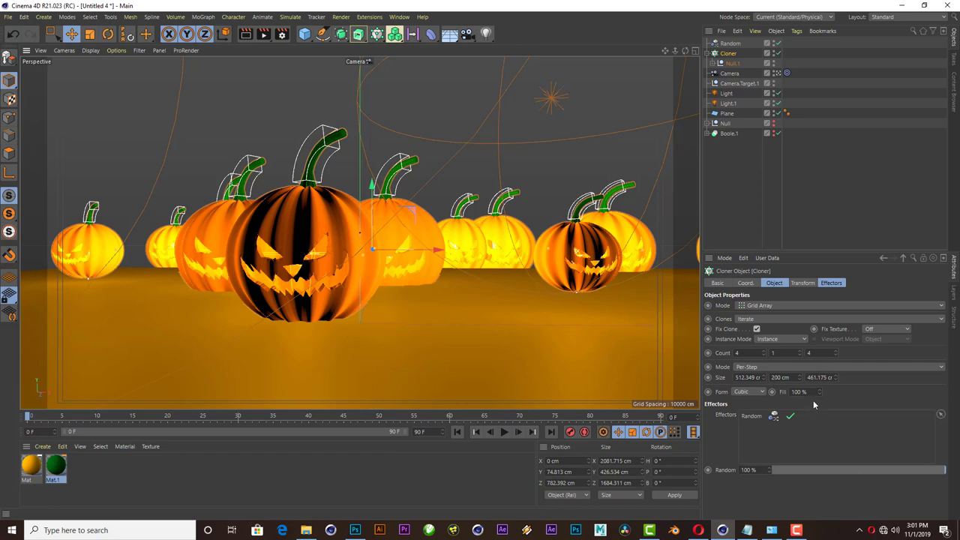
click(756, 329)
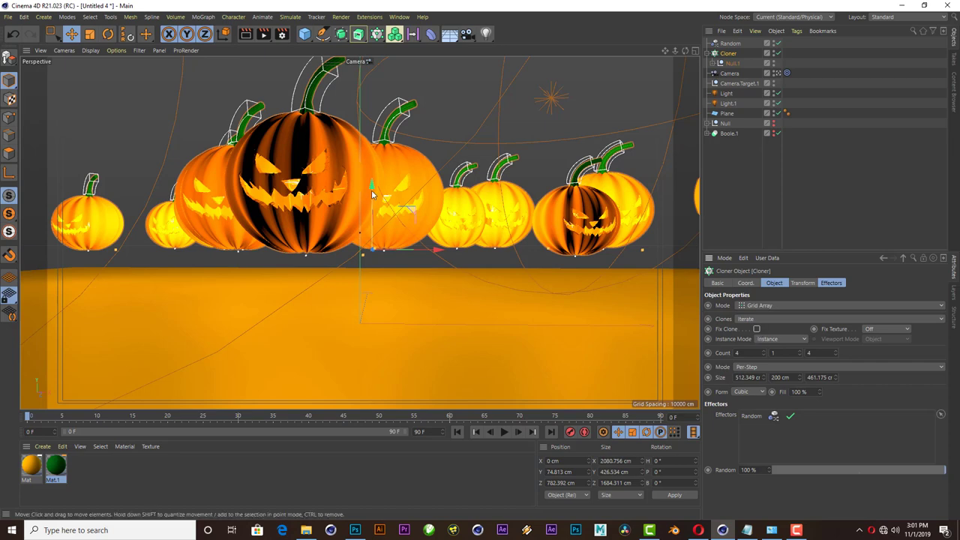
drag(370, 191, 368, 219)
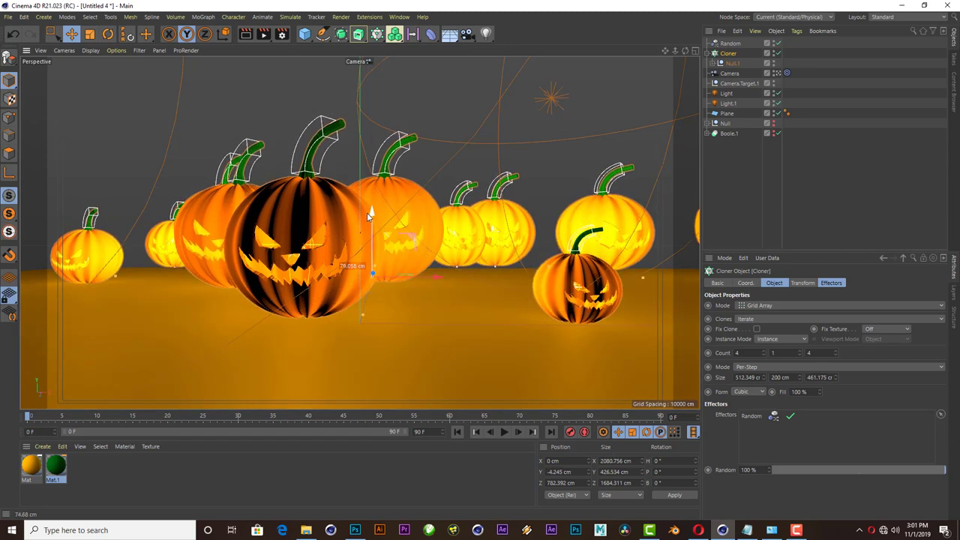
click(468, 302)
drag(360, 318, 381, 294)
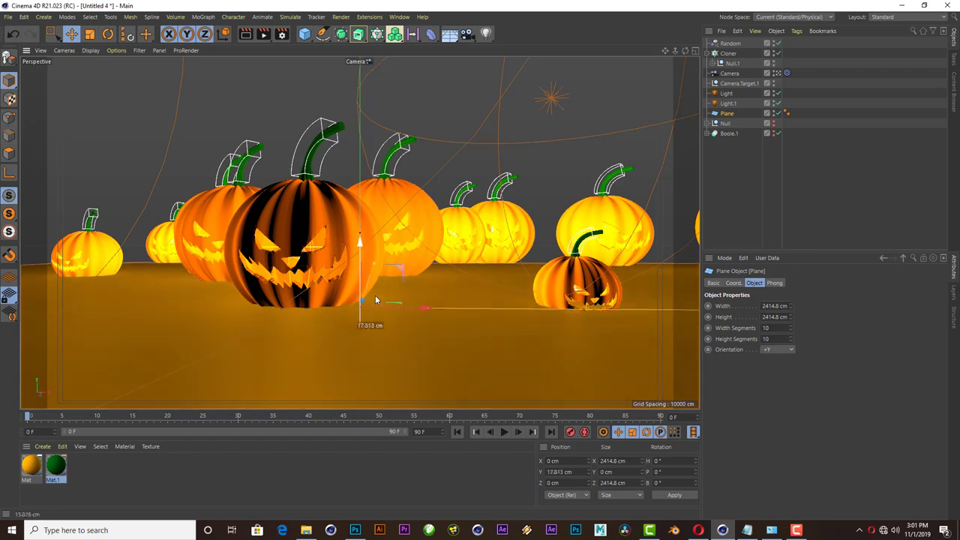
click(13, 34)
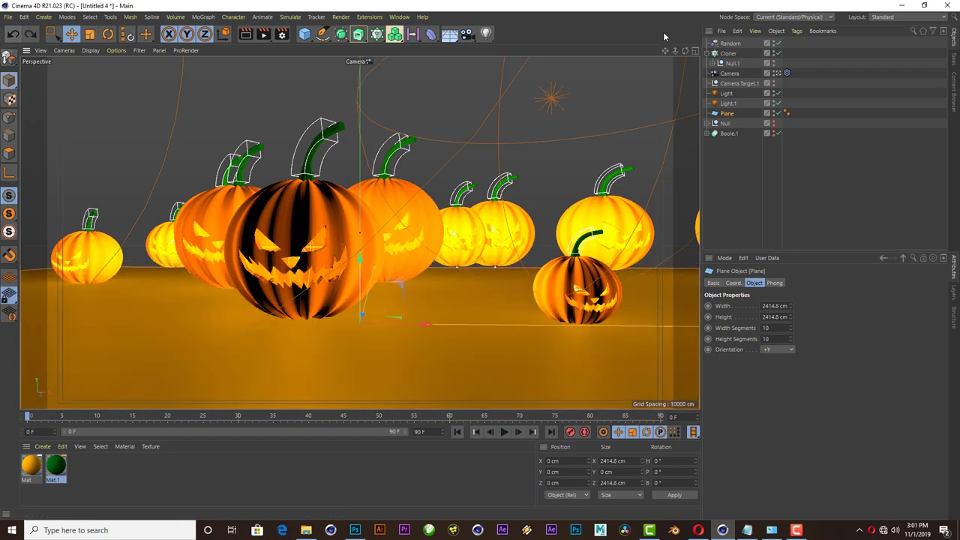
middle_click(173, 336)
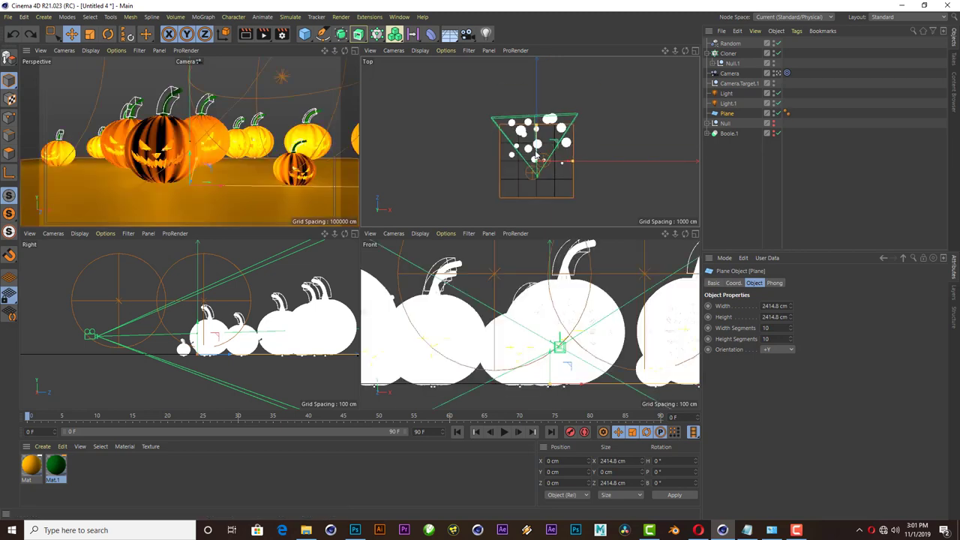
- Scale the ground plane to 5614.41 cm square and move it back to Z 1366.03 cm
mouse_move(535, 155)
mouse_down()
mouse_move(535, 141)
mouse_move(612, 145)
mouse_up()
click(90, 35)
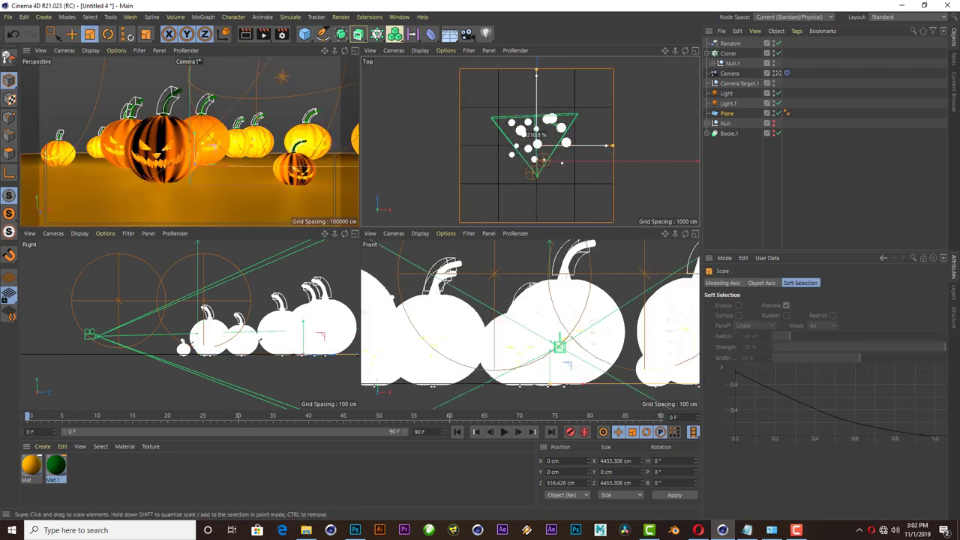
drag(534, 135, 547, 117)
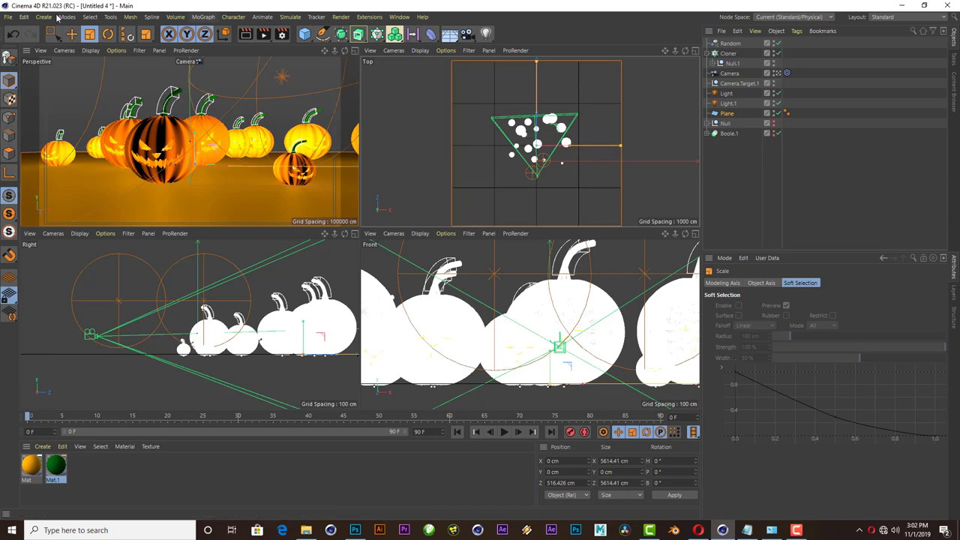
click(72, 34)
drag(535, 129, 536, 110)
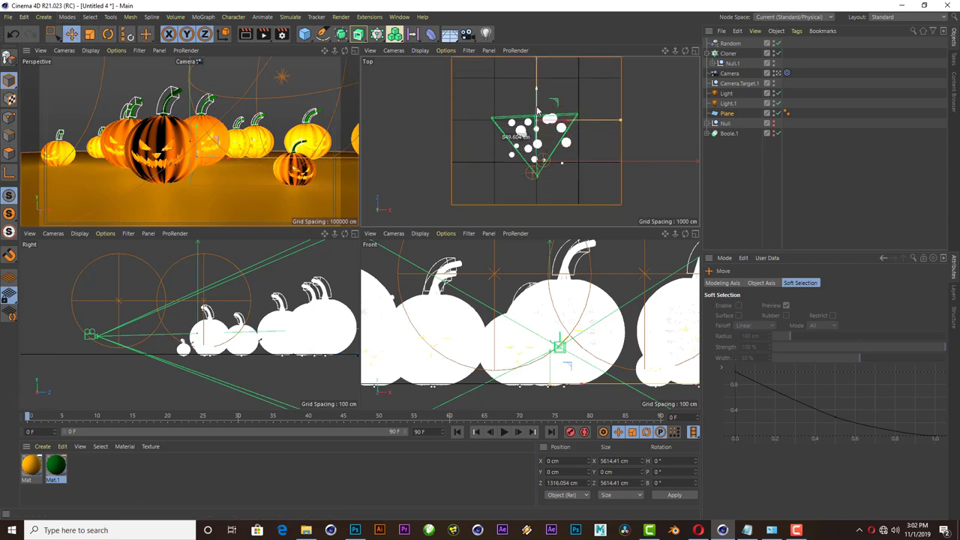
click(350, 53)
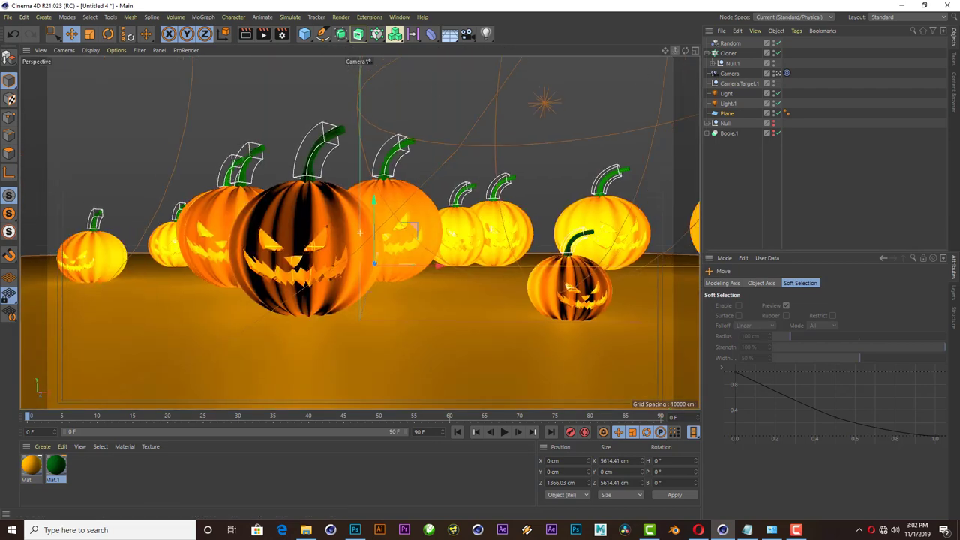
- Set the Cloner grid size to X 662.349, Y 0, Z 608.175 cm and render a preview
drag(674, 51, 674, 54)
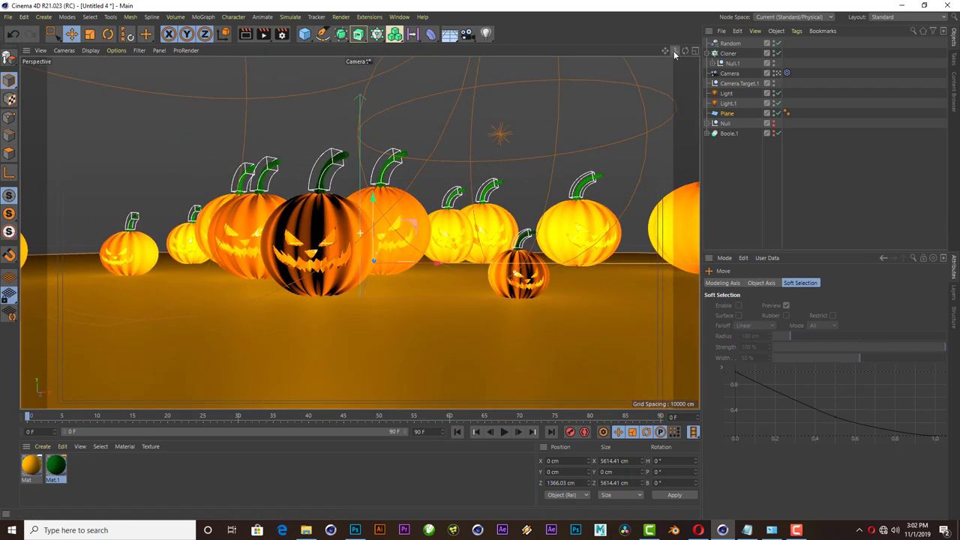
click(725, 54)
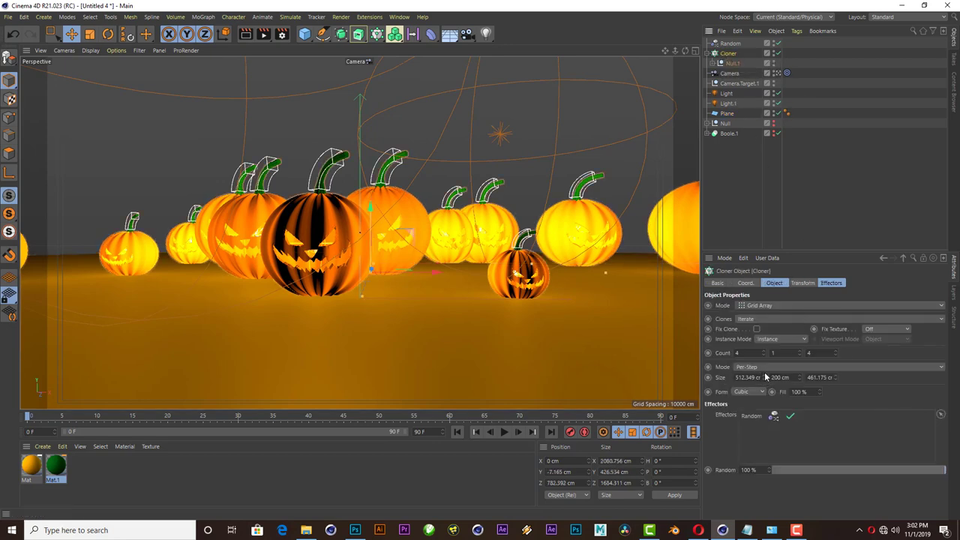
drag(764, 377, 783, 401)
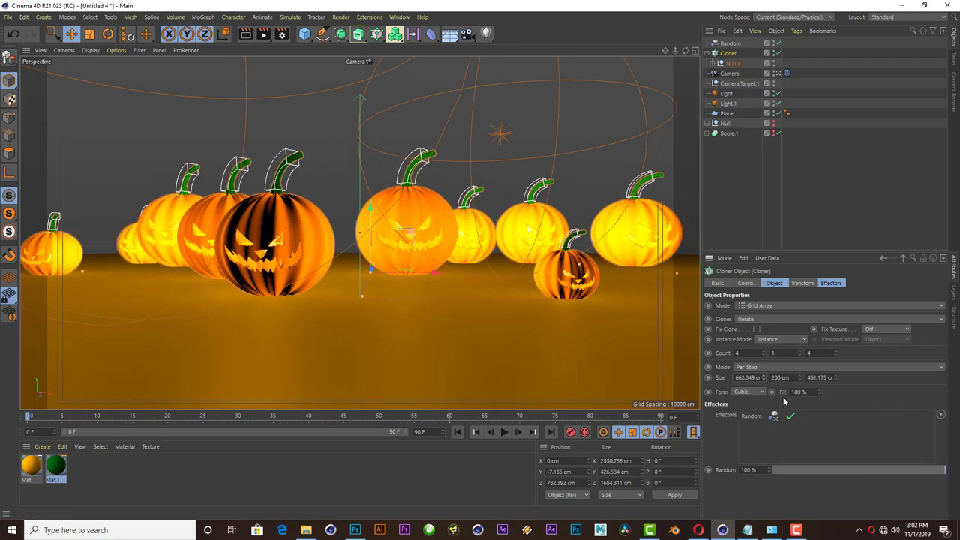
mouse_move(835, 377)
mouse_down()
mouse_move(835, 352)
mouse_move(834, 398)
mouse_up()
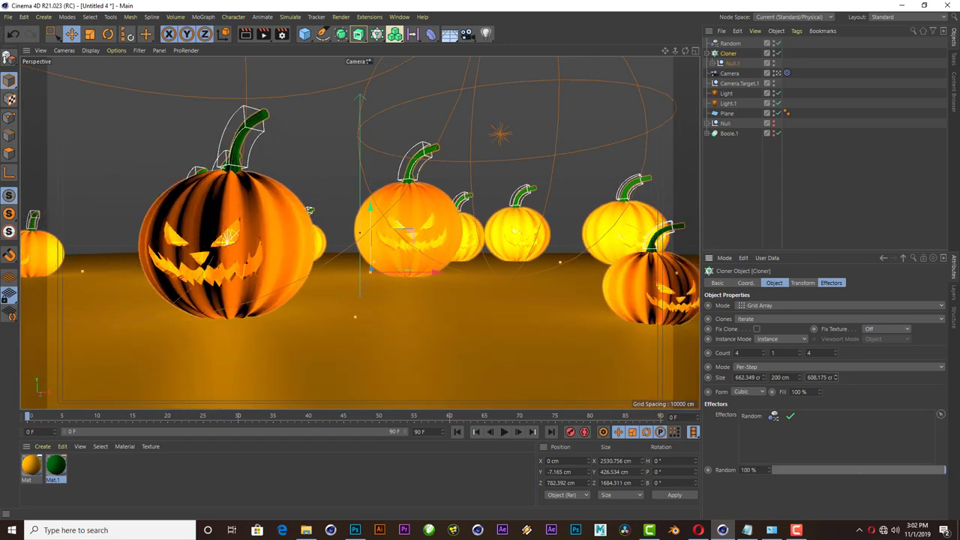
double_click(782, 377)
text(0)
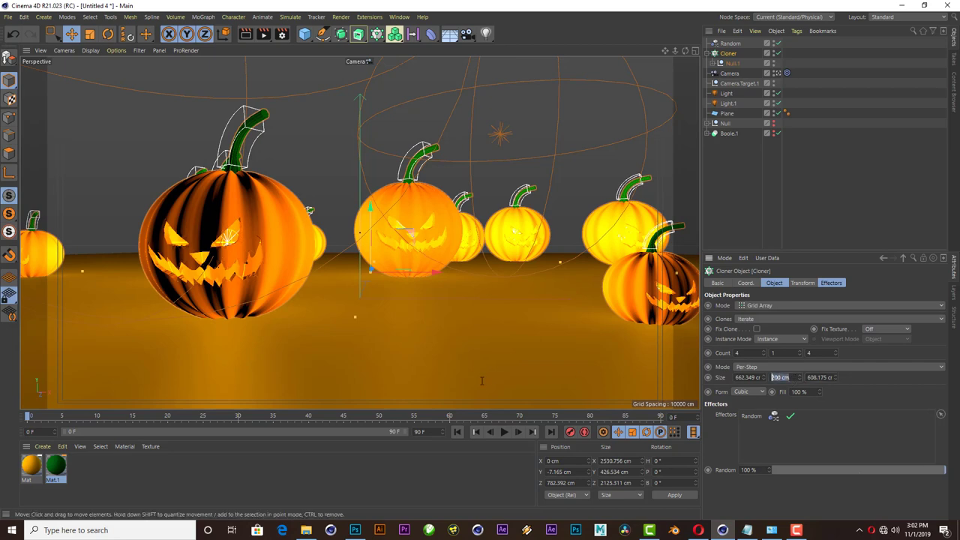
click(246, 34)
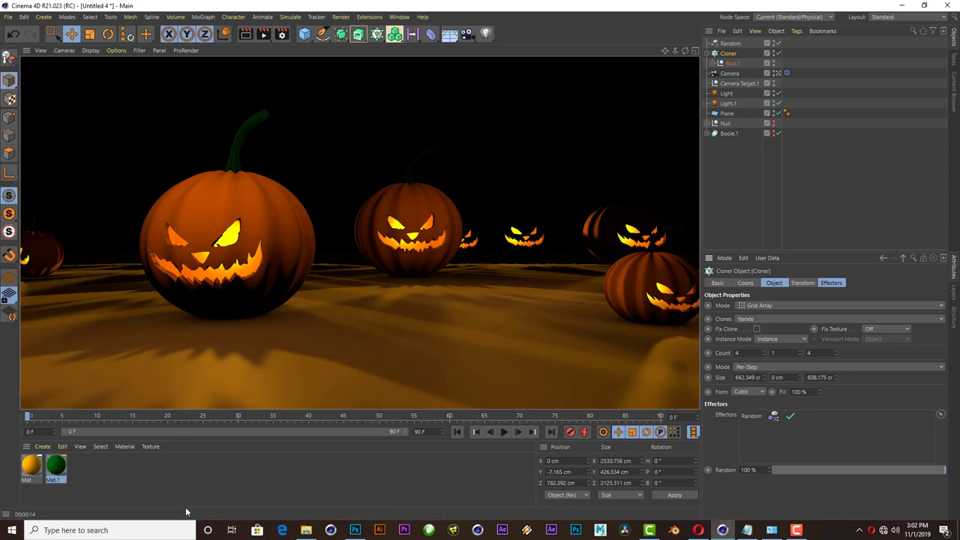
- Create a new material, Mat.2, and apply it to the ground plane
double_click(148, 474)
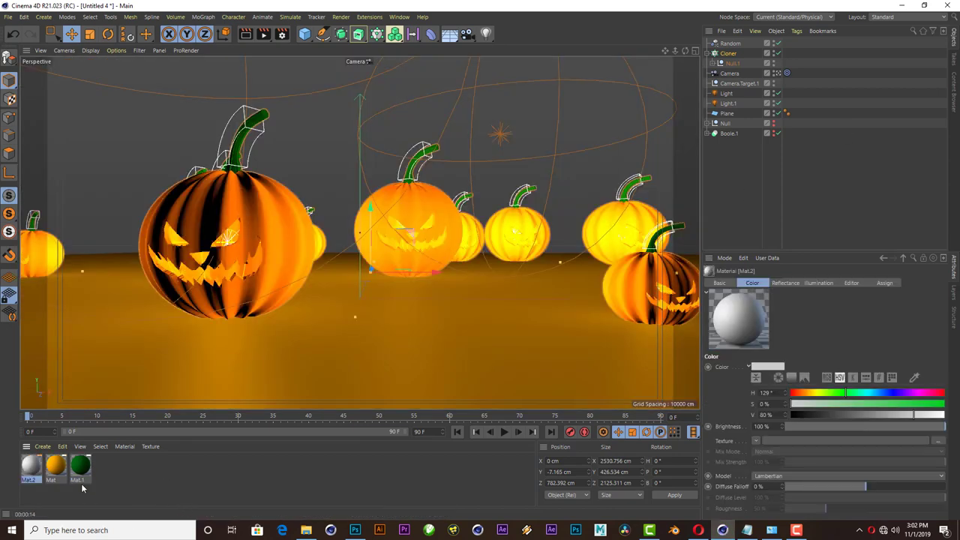
drag(31, 466, 821, 61)
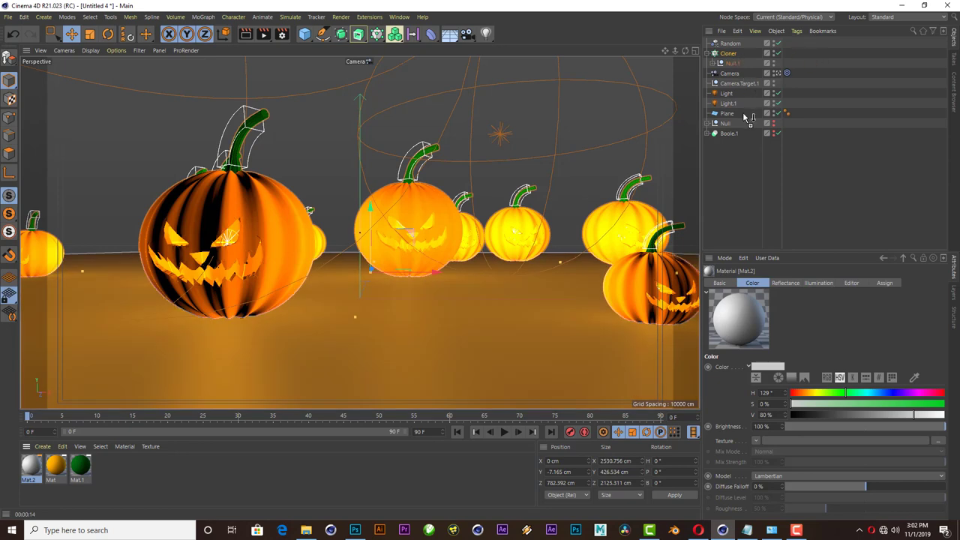
drag(736, 60, 744, 116)
double_click(30, 466)
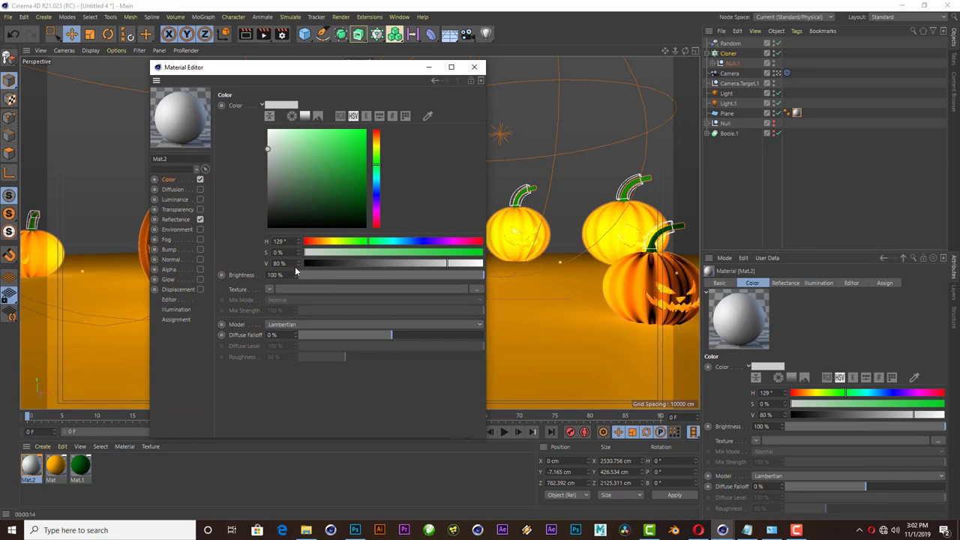
- Load the cracked-earth image 12.jpg as both the Color and Bump textures
click(473, 289)
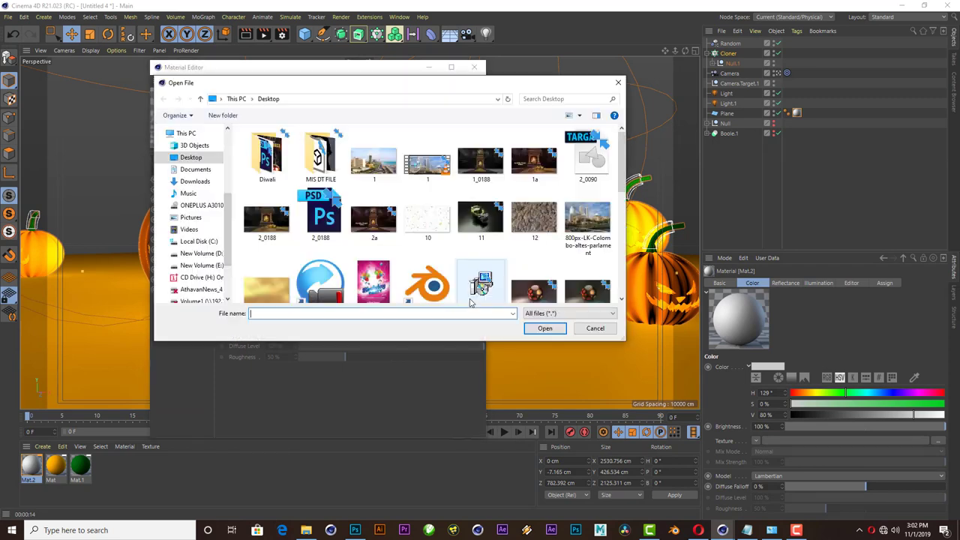
click(534, 219)
click(544, 327)
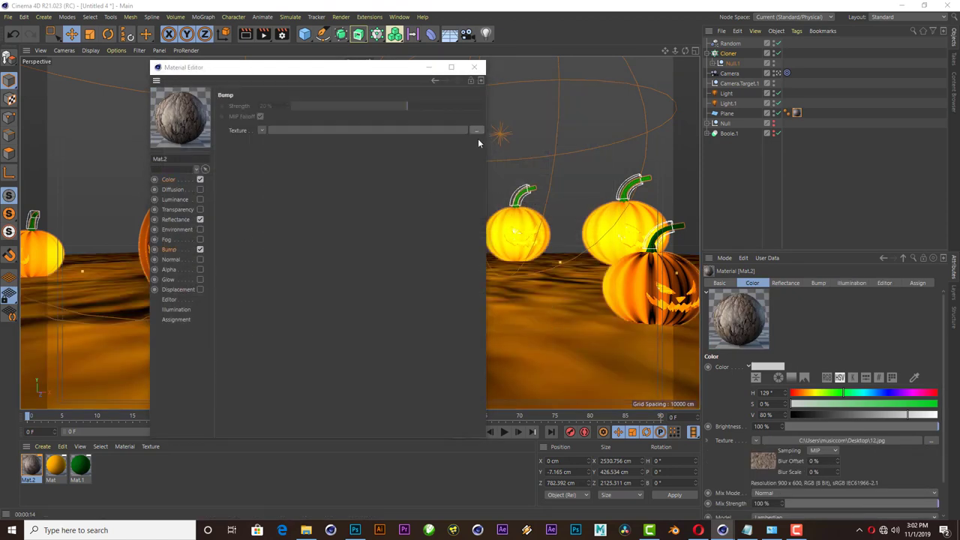
click(477, 131)
click(535, 218)
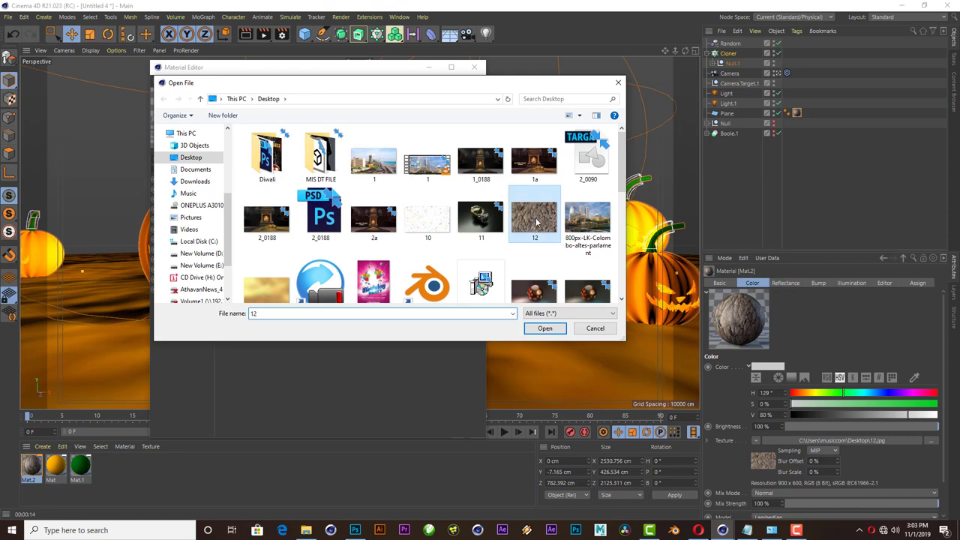
click(547, 329)
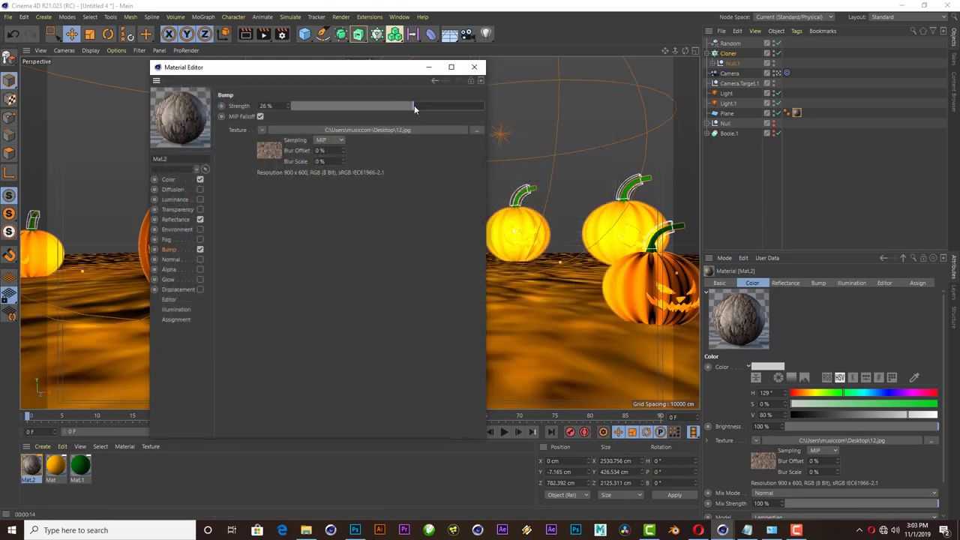
- Set specular falloff to -56% and the material tag's projection to Cubic
click(176, 219)
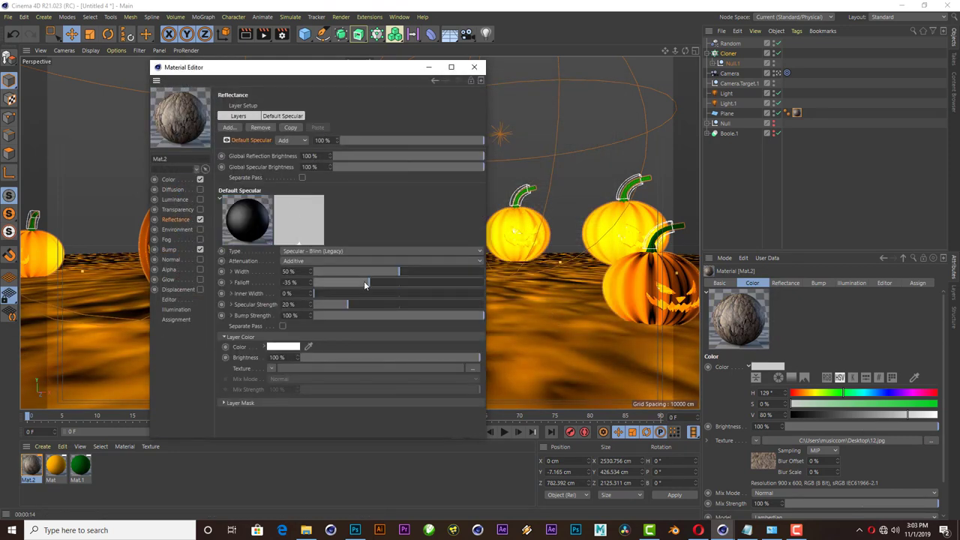
drag(363, 282, 351, 281)
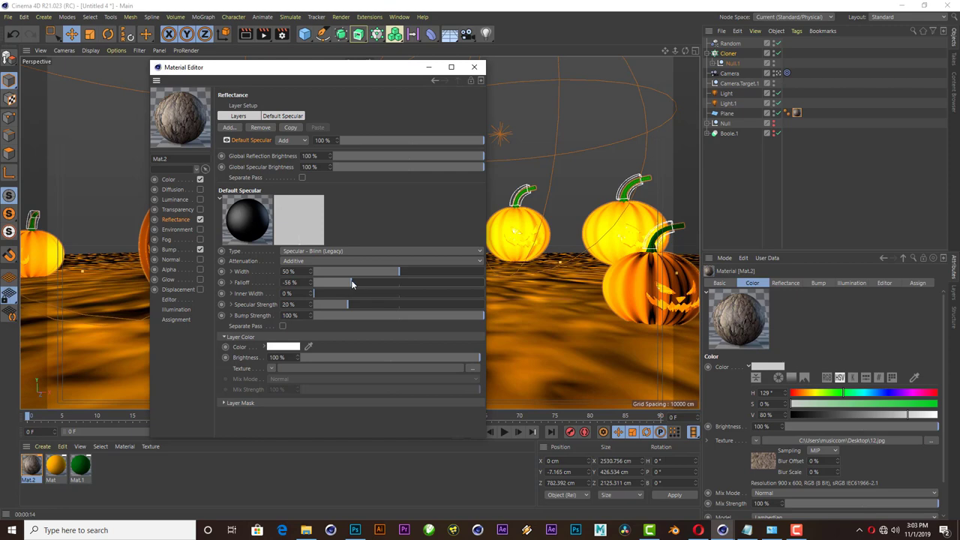
click(180, 249)
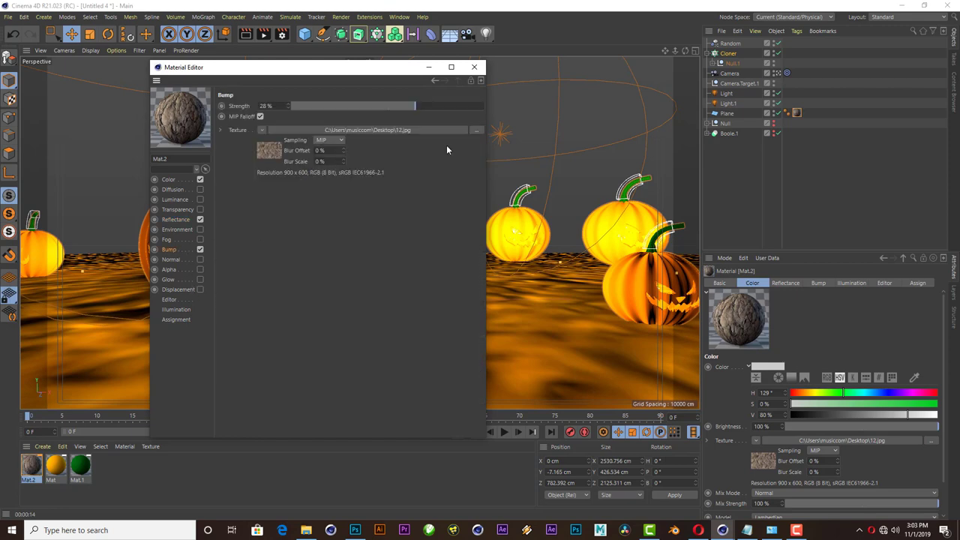
click(474, 67)
click(797, 113)
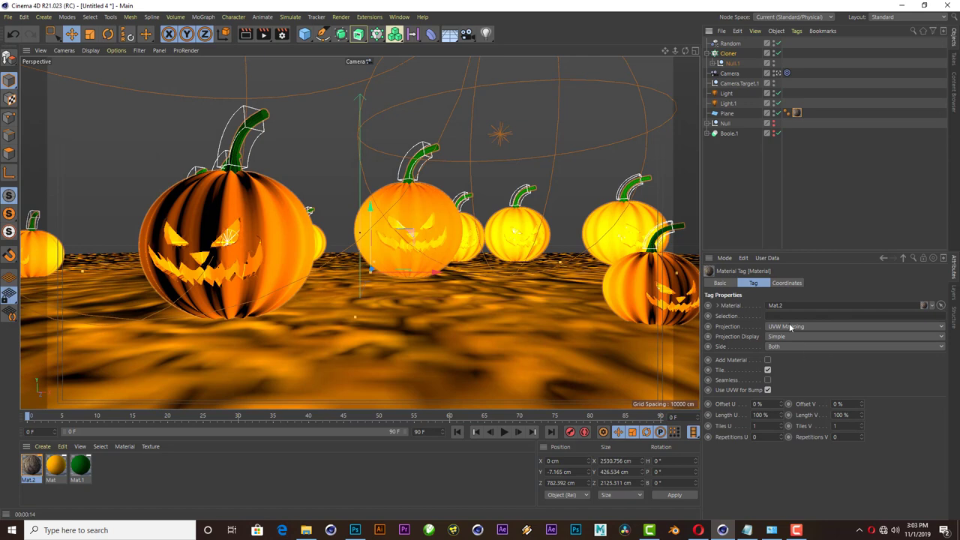
click(789, 327)
click(793, 378)
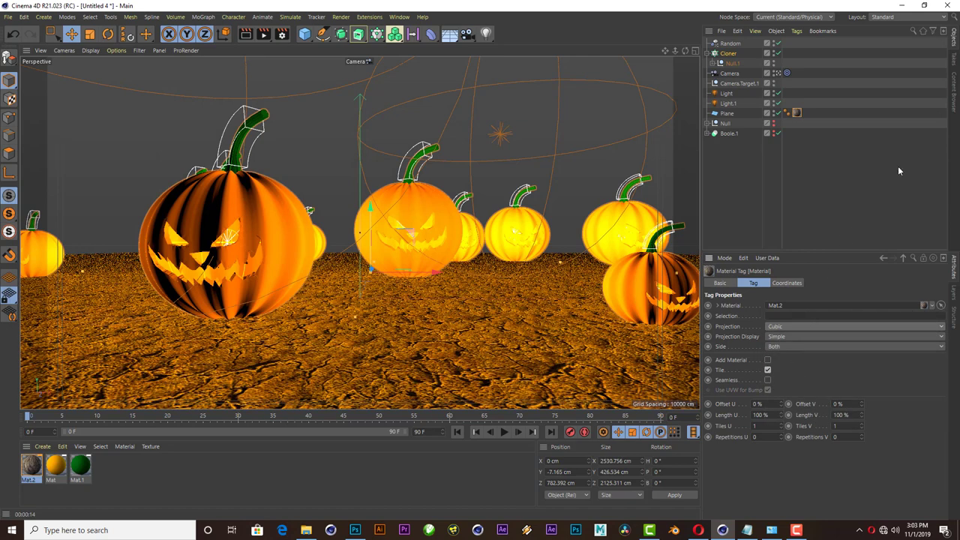
- Render the viewport to preview glowing jack-o'-lanterns on dark cracked-earth ground
click(246, 33)
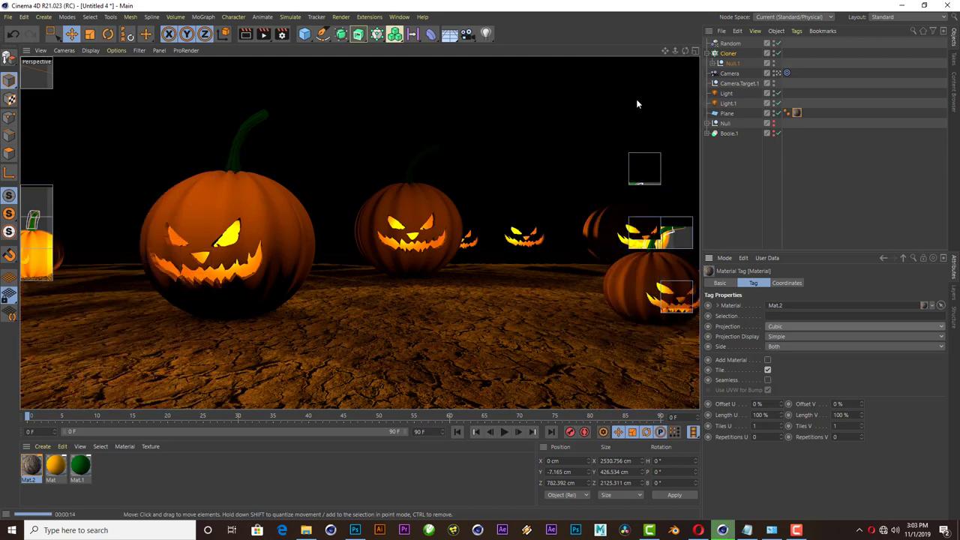
click(724, 65)
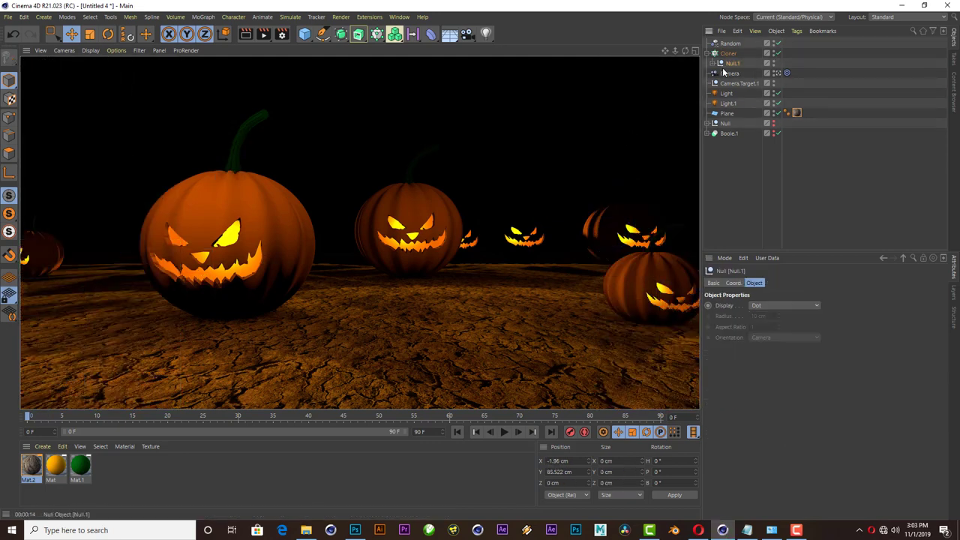
- Move Null.1 out of the Cloner, place it back at Y -5.196 cm, and scale it to about 371%
drag(739, 55, 731, 43)
middle_click(138, 337)
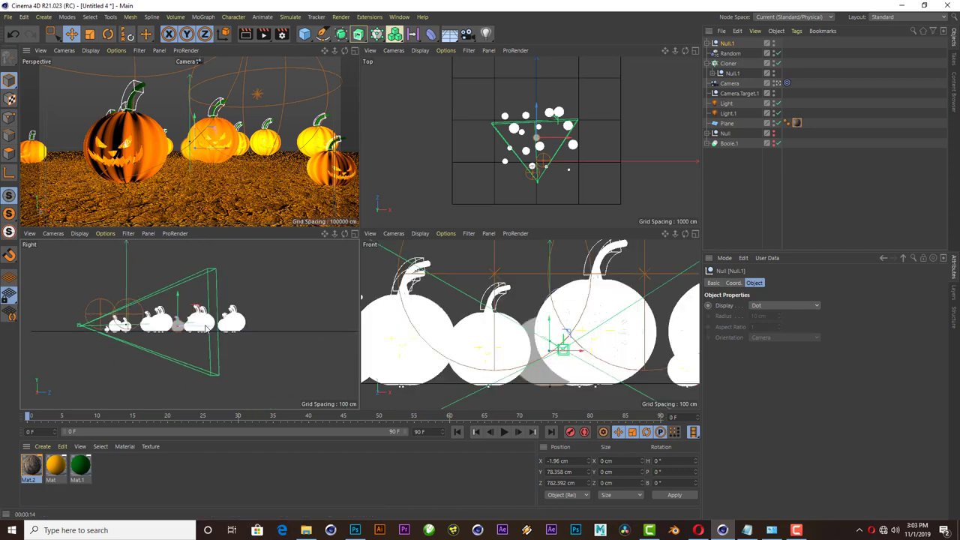
mouse_move(253, 327)
mouse_down()
mouse_move(266, 328)
mouse_move(252, 333)
mouse_up()
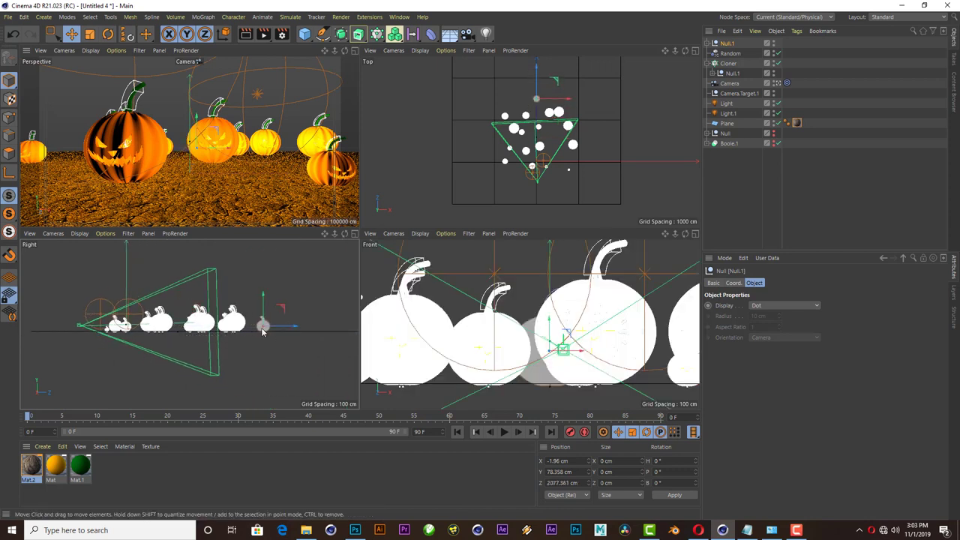
scroll(252, 334, up, 2)
scroll(270, 328, up, 1)
scroll(288, 321, up, 1)
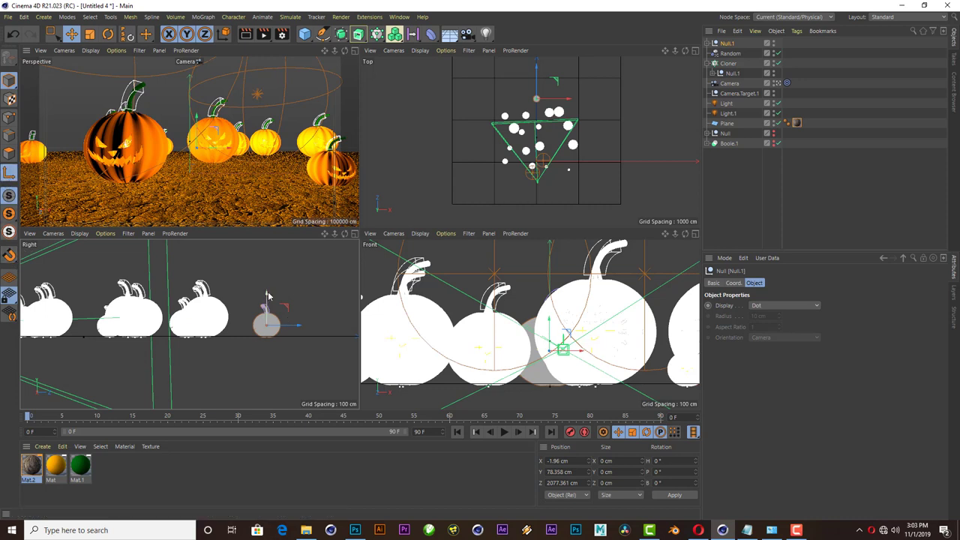
drag(267, 299, 266, 334)
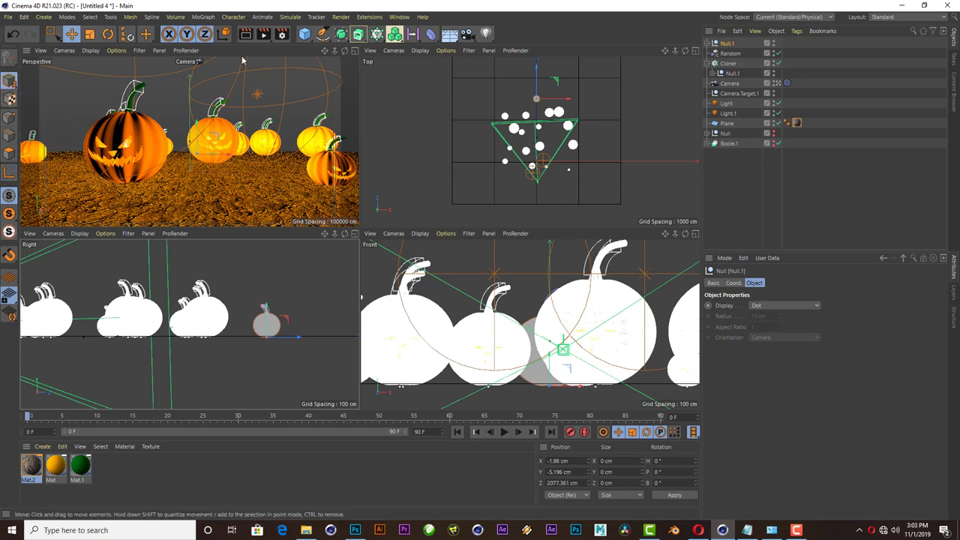
click(90, 34)
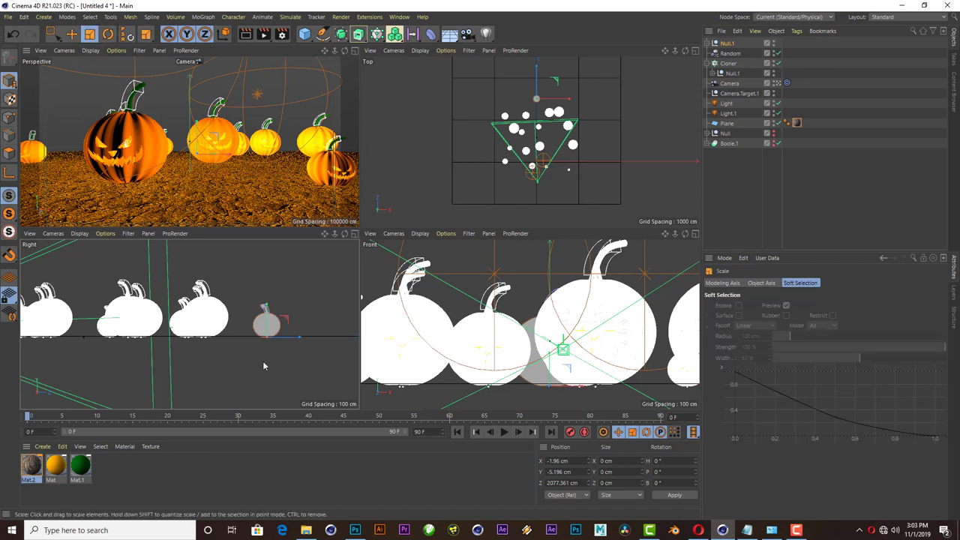
drag(263, 364, 267, 326)
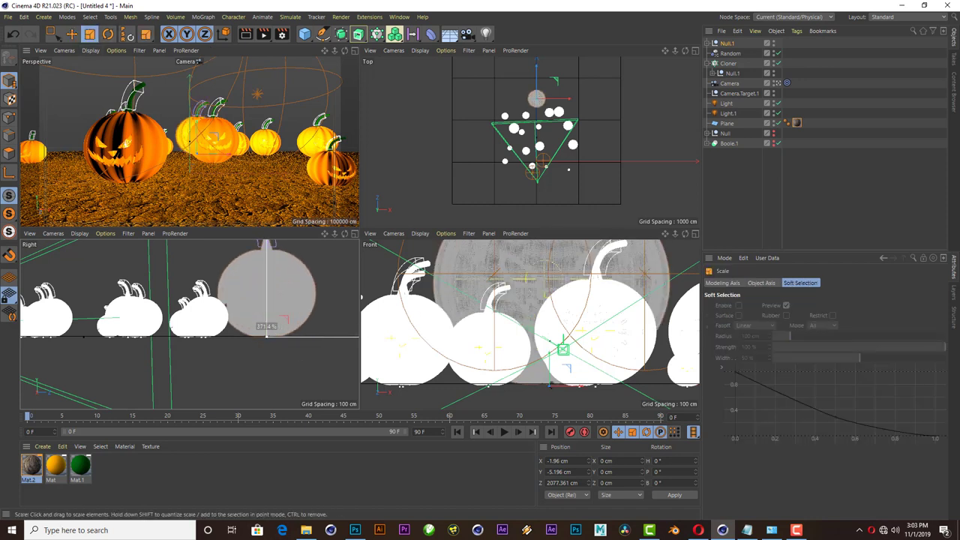
- Enlarge the central pumpkin, then raise the camera target and zoom out to re-aim the perspective view
click(354, 50)
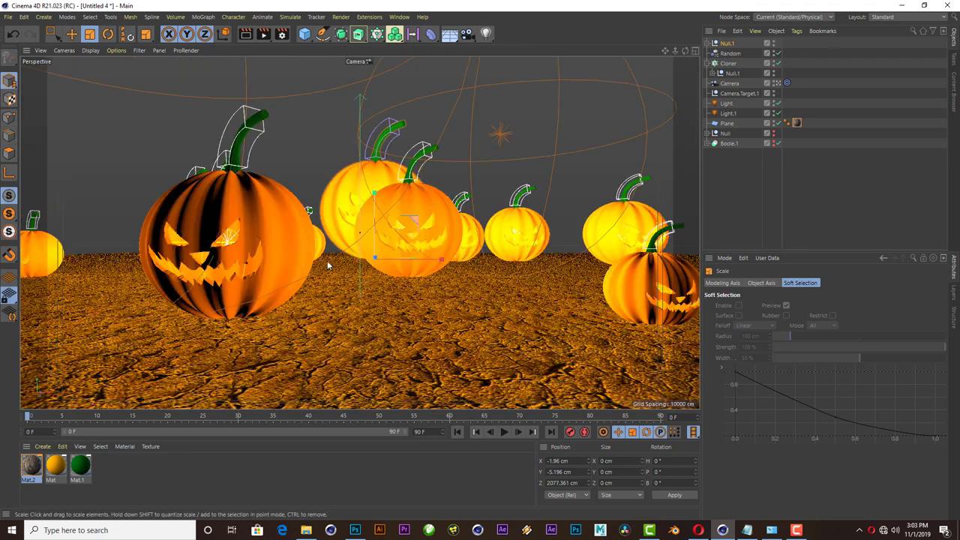
drag(438, 307, 594, 270)
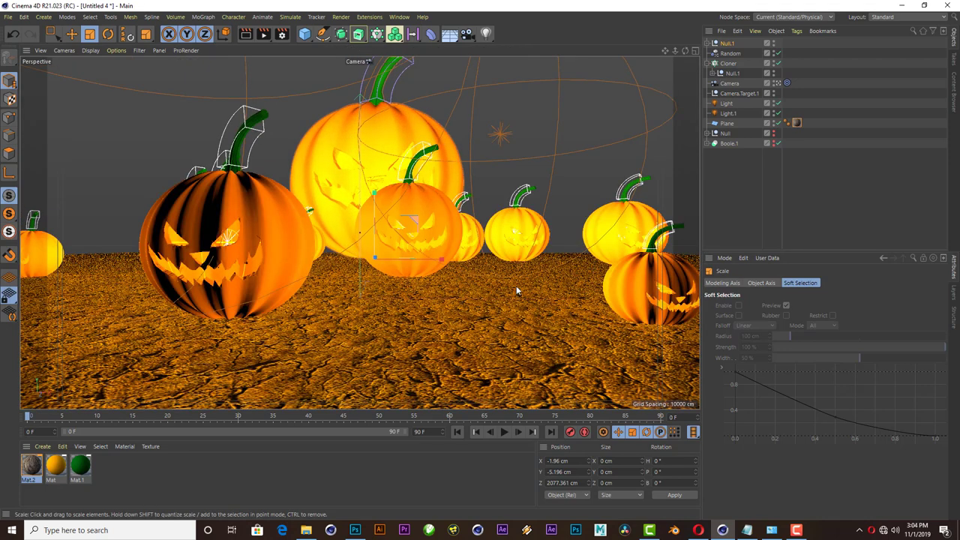
click(739, 93)
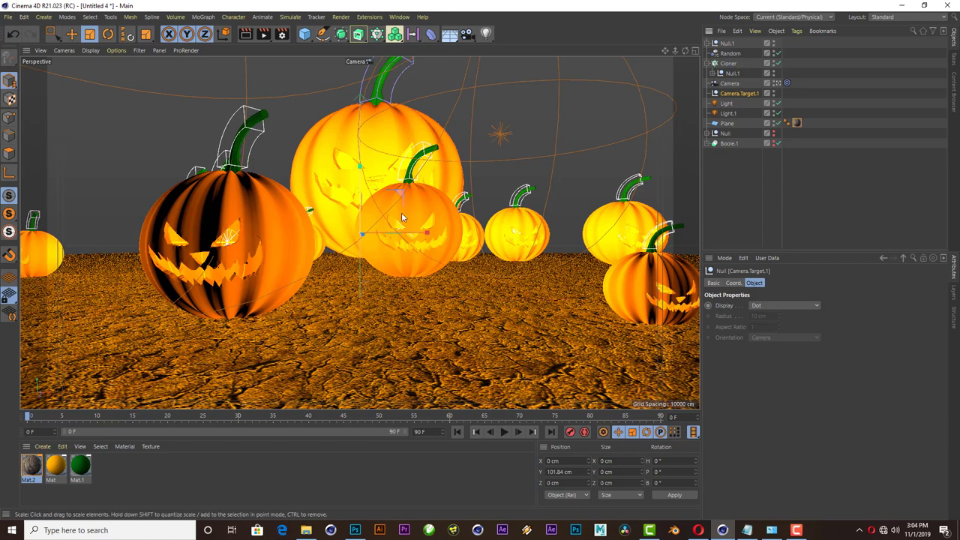
click(70, 34)
drag(361, 166, 368, 132)
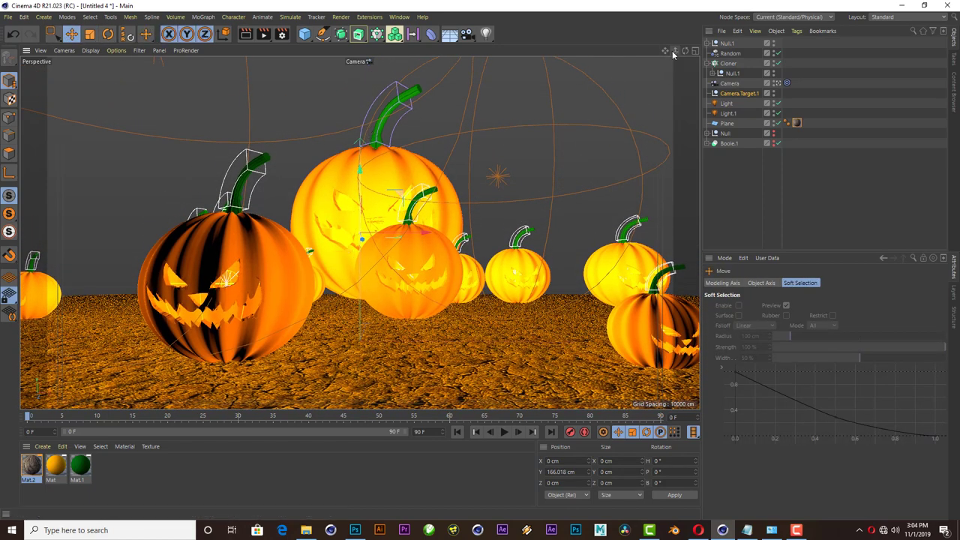
drag(674, 50, 645, 51)
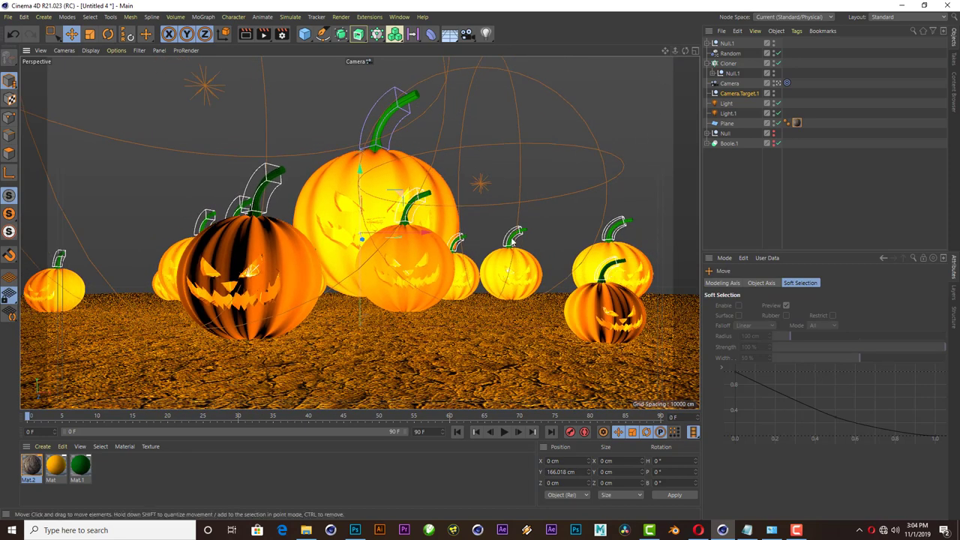
- Push Null.1 back to Z 2562.028 cm, scale it larger, and show Perspective alone
click(695, 50)
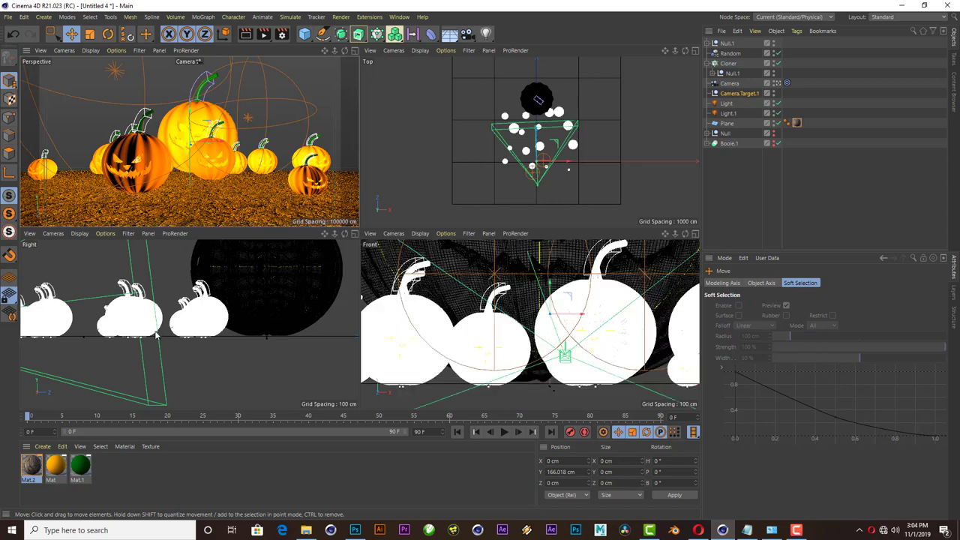
click(229, 336)
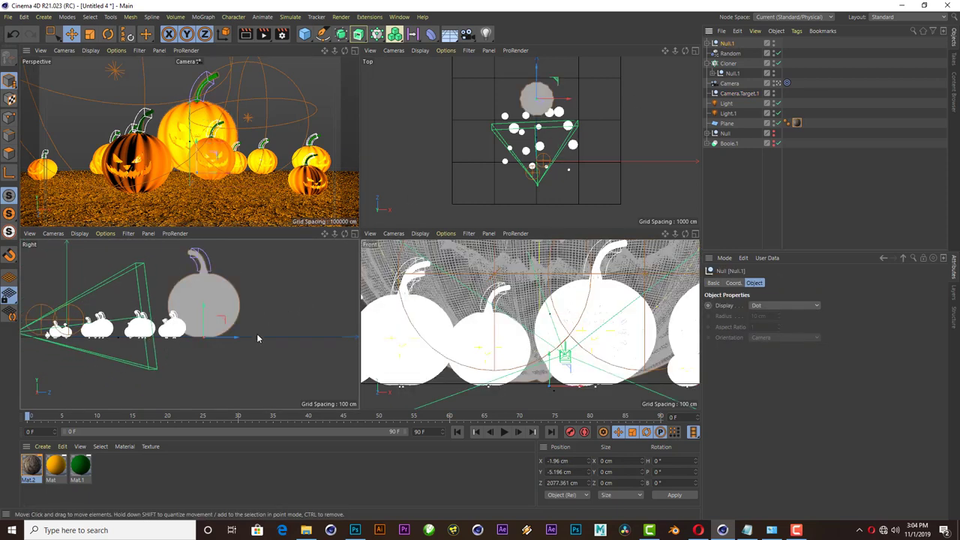
drag(232, 337, 264, 340)
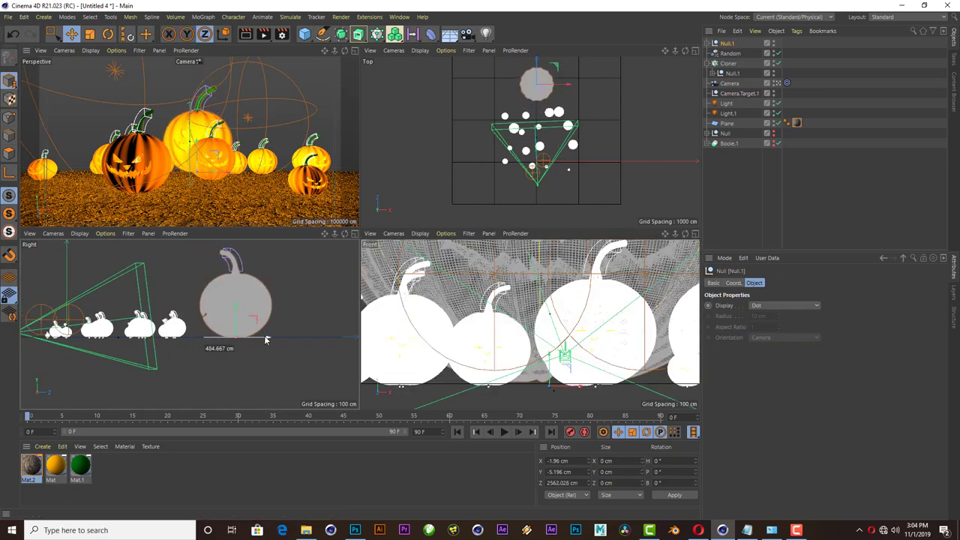
key(t)
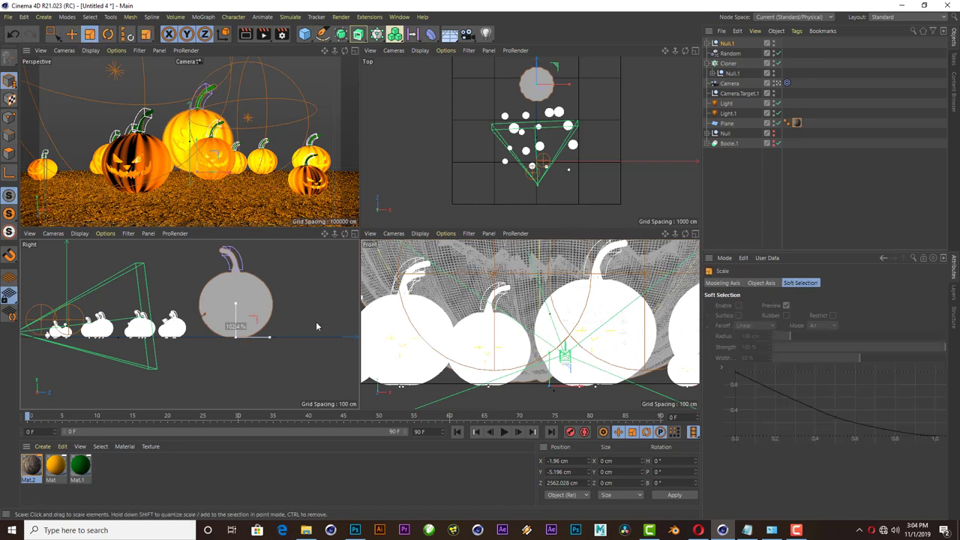
drag(315, 326, 344, 315)
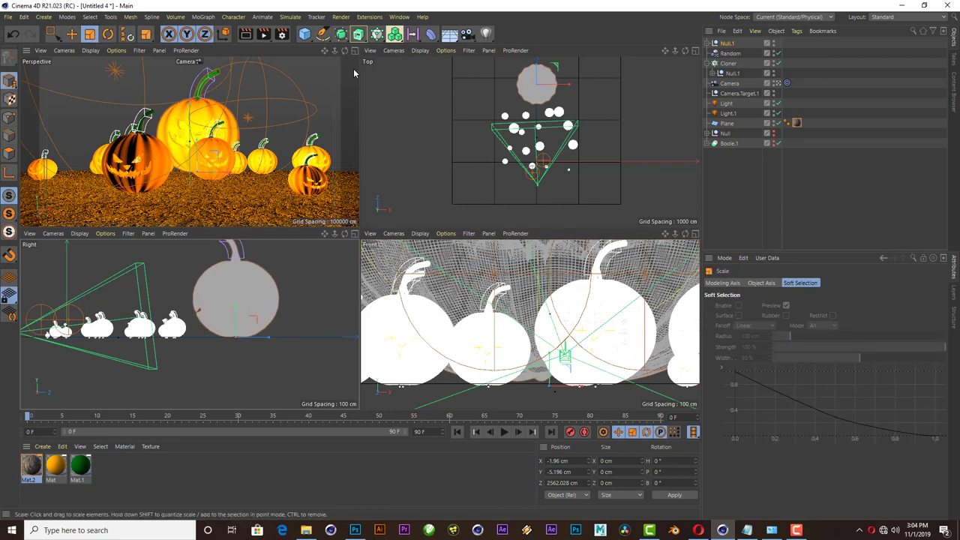
click(354, 50)
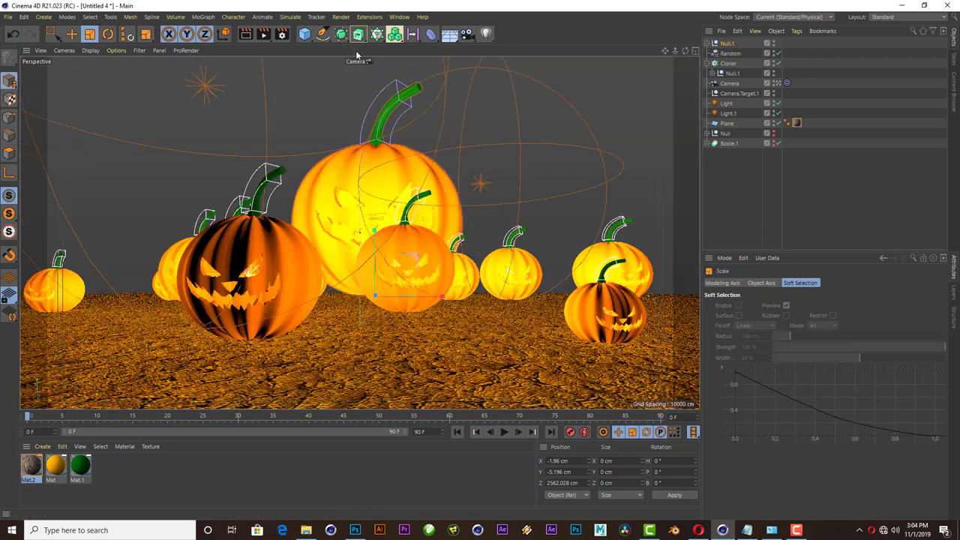
- Render the dark jack-o'-lantern perspective view, then return to the four-view layout
click(240, 35)
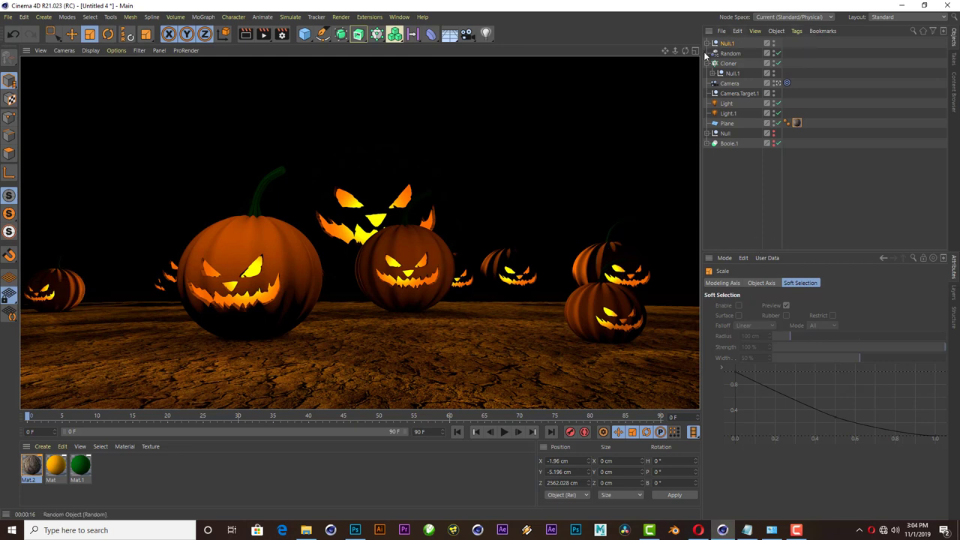
key(F5)
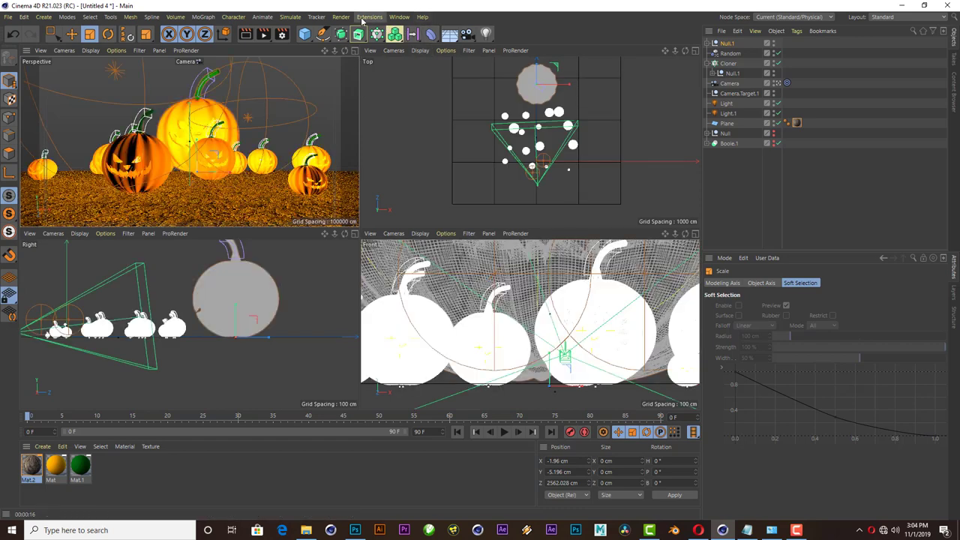
- In the Content Browser, preview the Cherry, Hornbeam, Alder and Italian Maple tree presets
click(398, 16)
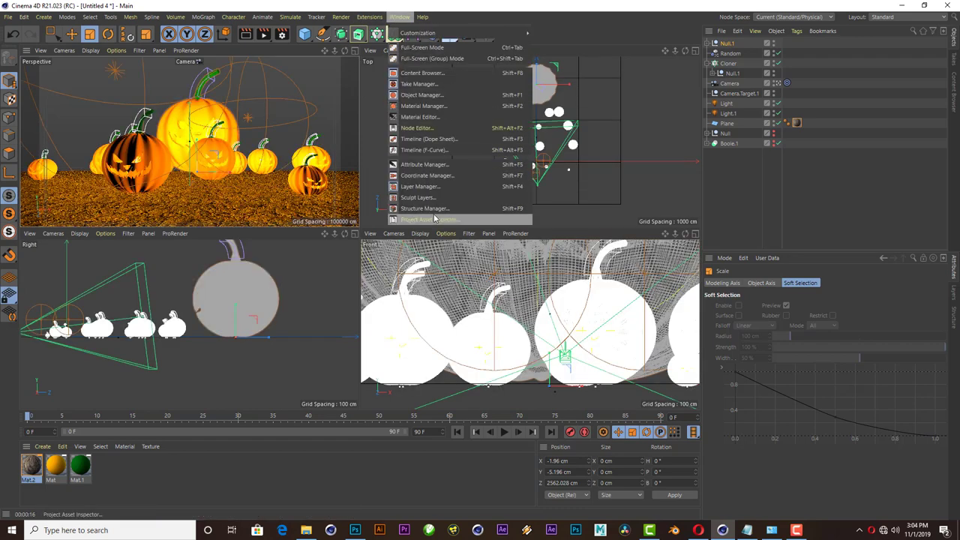
click(422, 73)
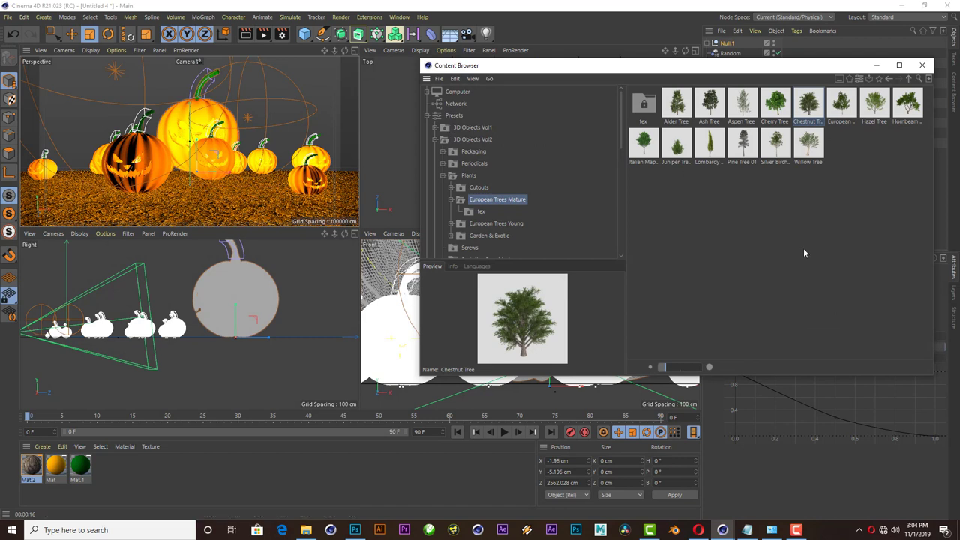
click(802, 260)
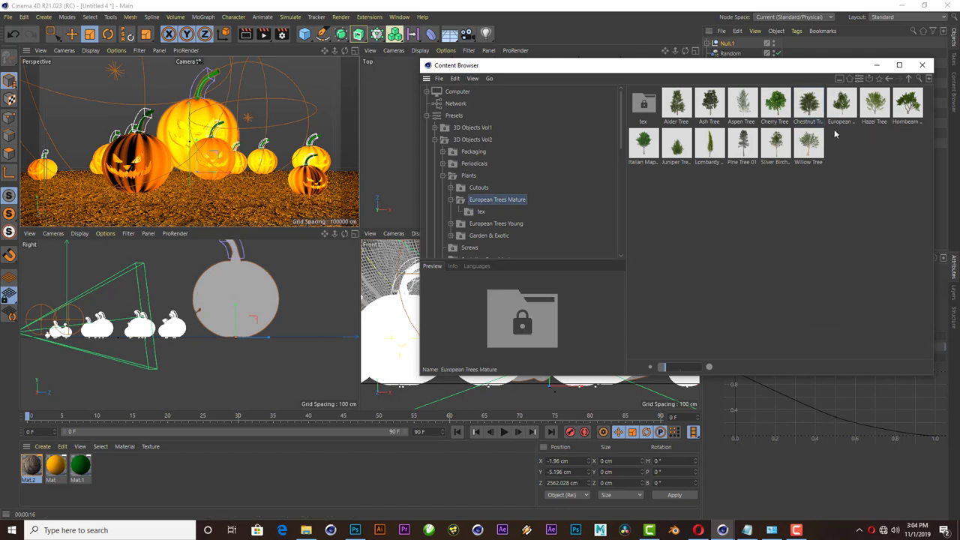
click(776, 108)
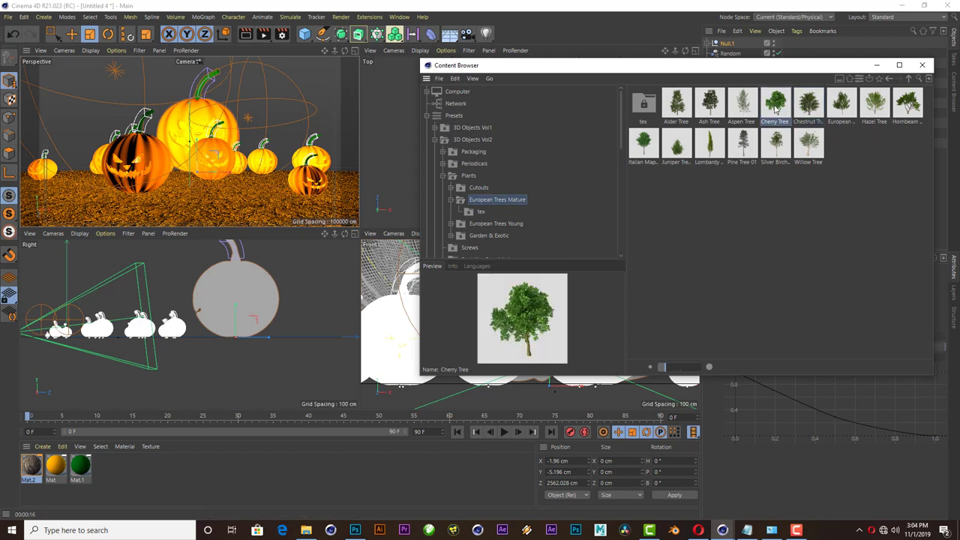
click(919, 107)
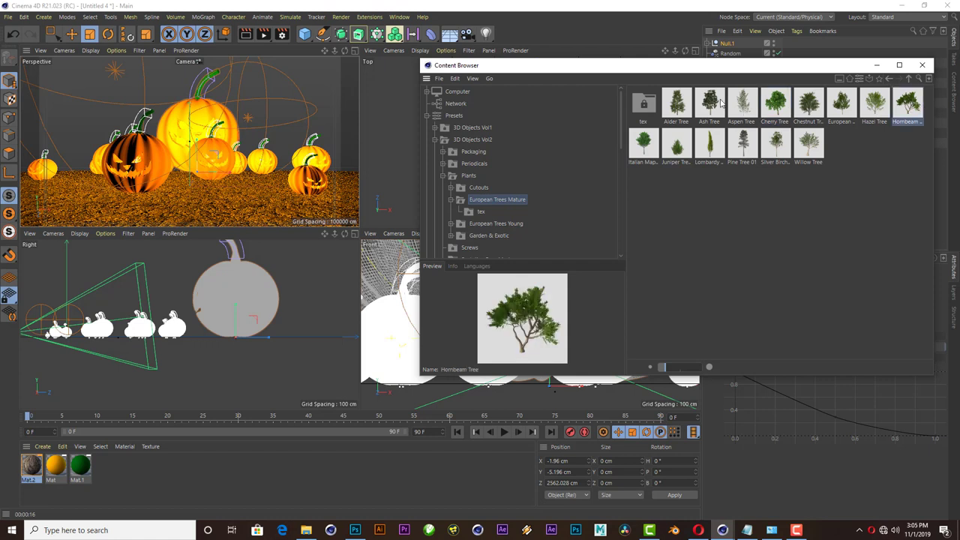
click(679, 105)
click(639, 148)
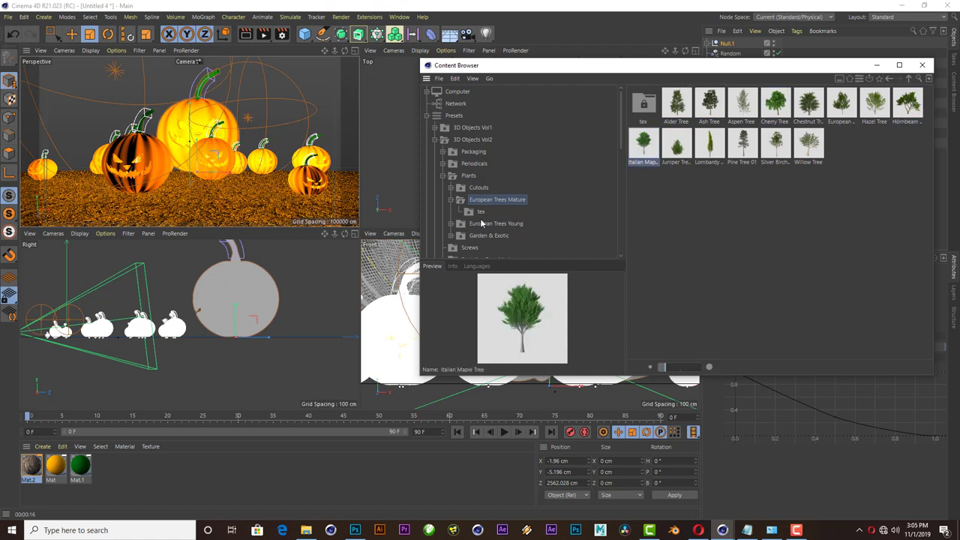
- Browse the Cutouts and European Trees Young presets, then load the mature Chestnut Tree
click(479, 187)
click(677, 103)
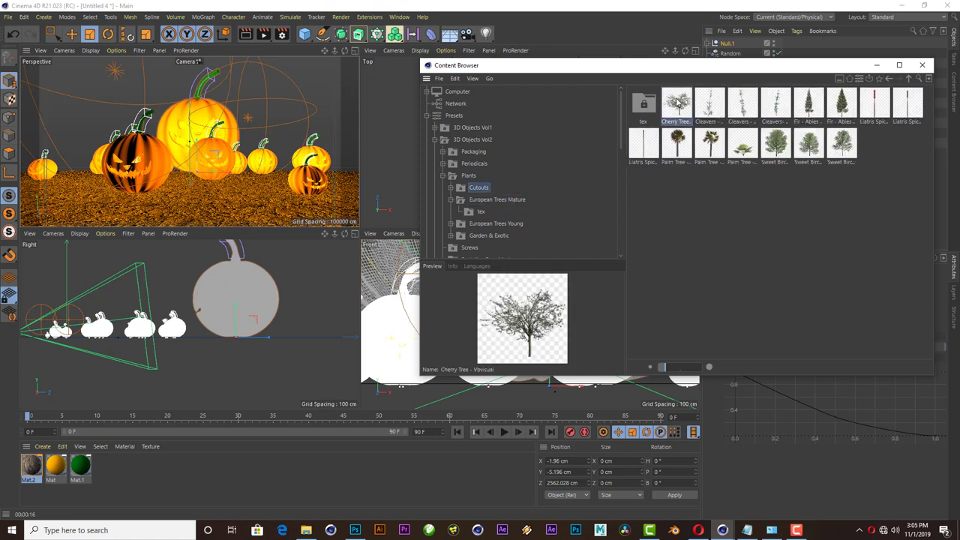
click(809, 147)
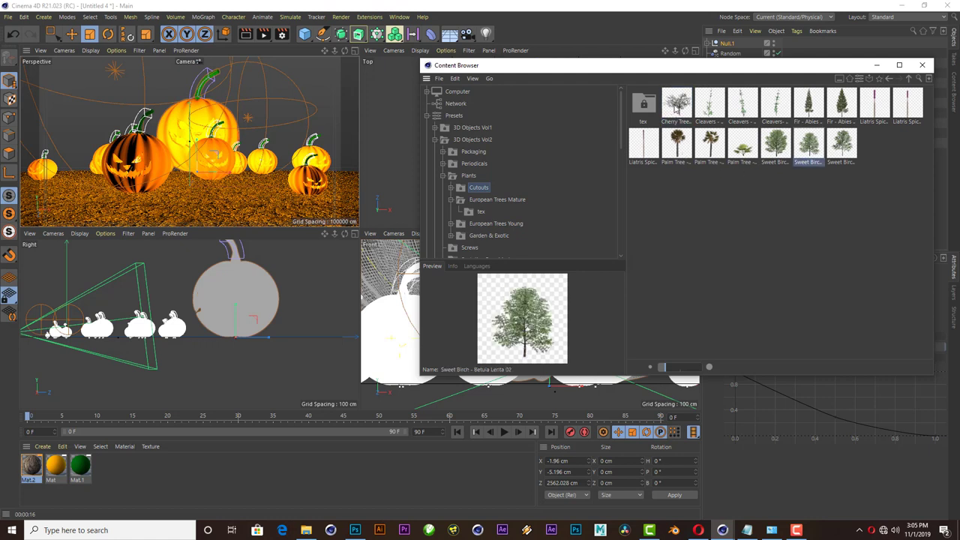
click(676, 107)
click(482, 200)
click(491, 225)
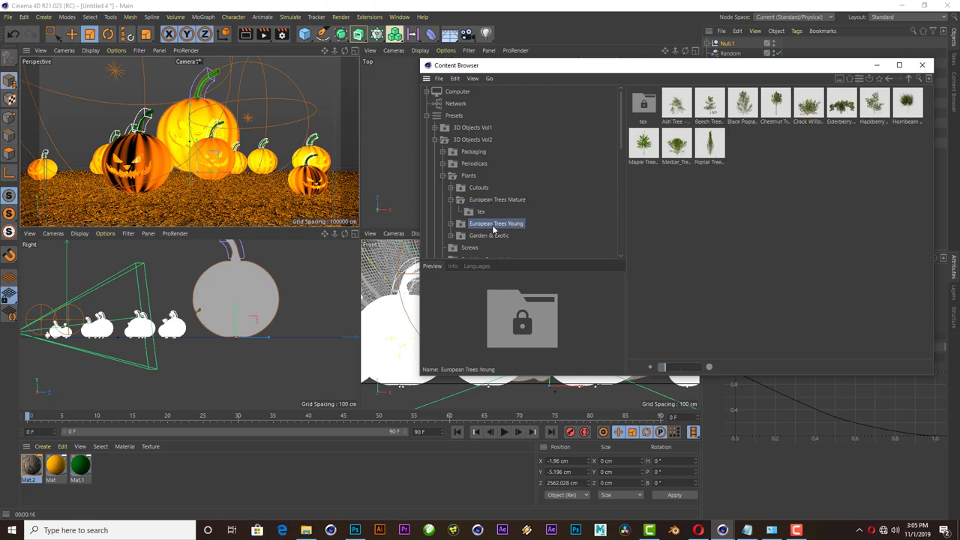
click(481, 202)
click(773, 105)
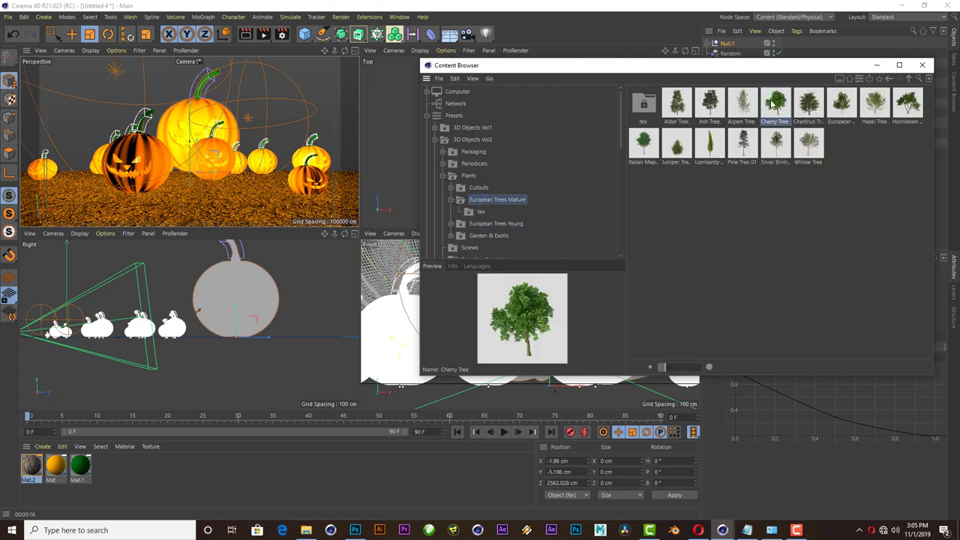
click(908, 105)
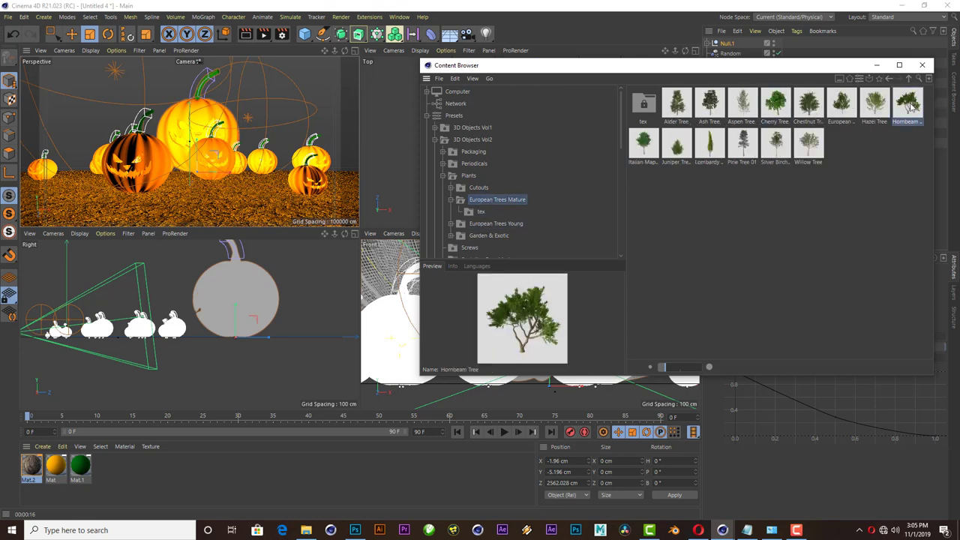
click(808, 109)
double_click(808, 108)
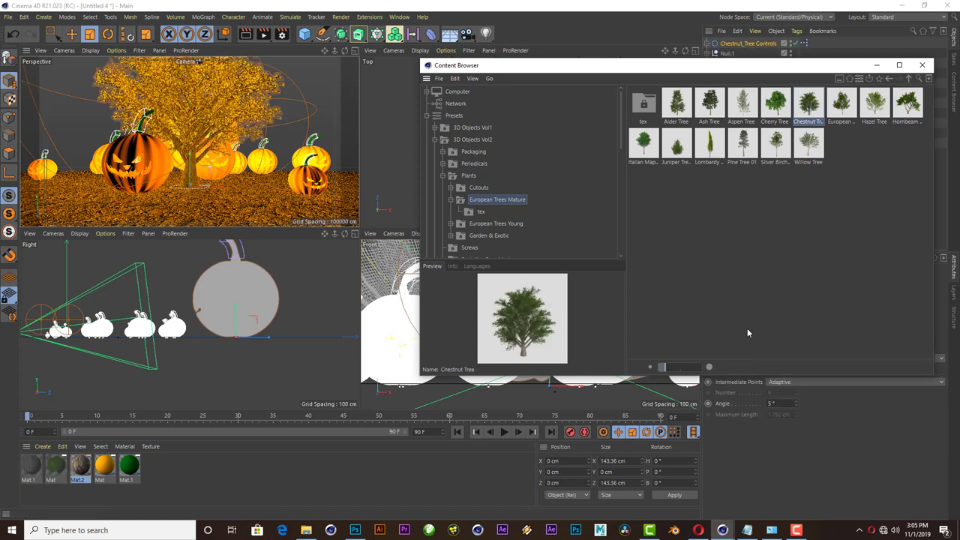
- Enlarge Chestnut_Tree and place it behind the pumpkins on the left
click(876, 68)
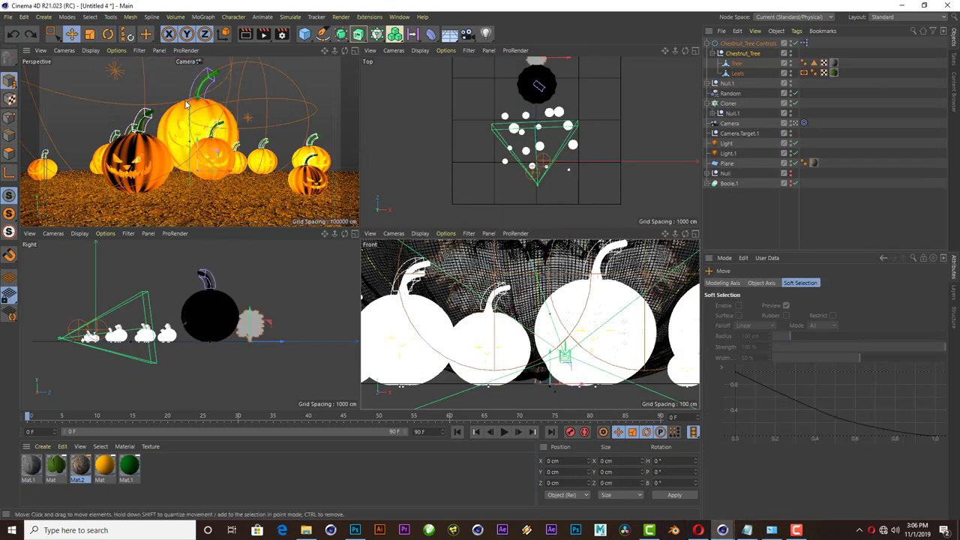
click(741, 53)
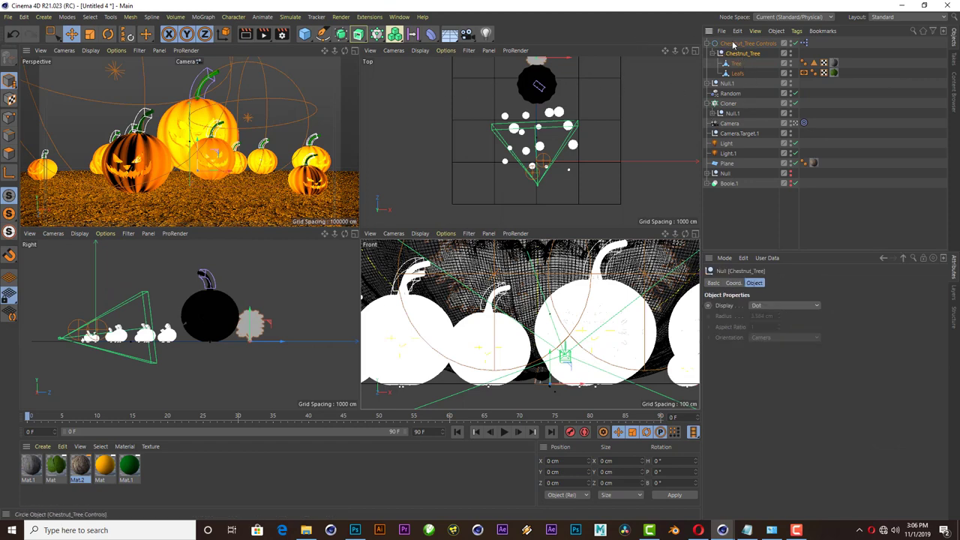
key(t)
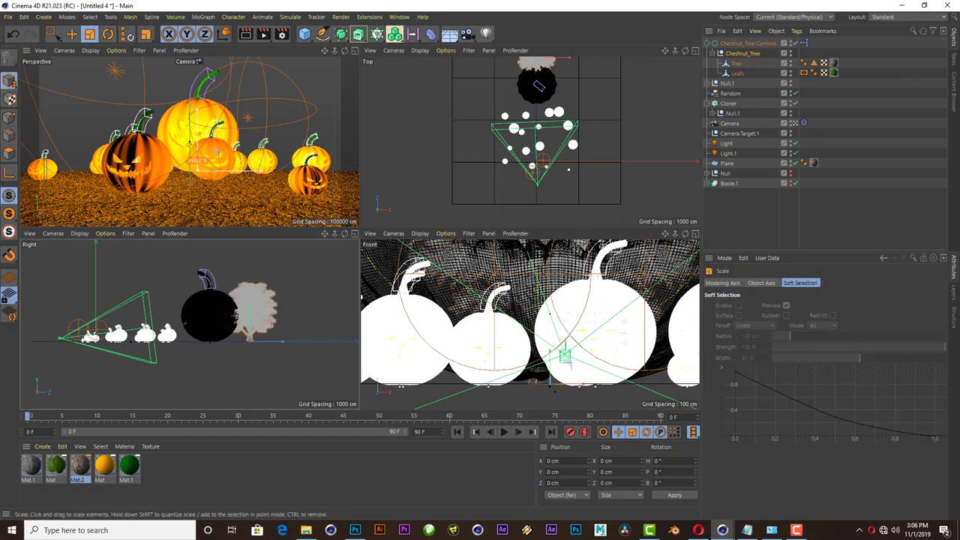
drag(172, 330, 256, 363)
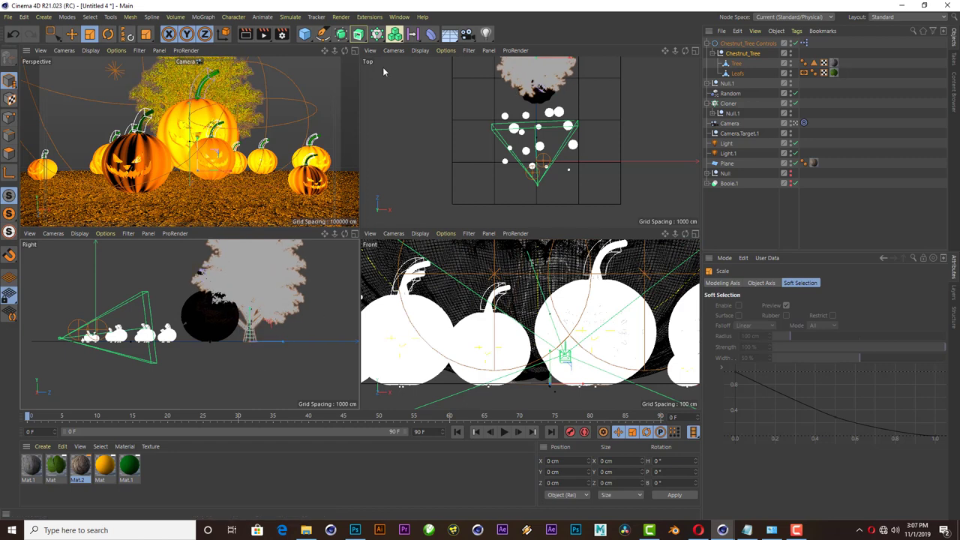
click(71, 33)
drag(236, 330, 317, 338)
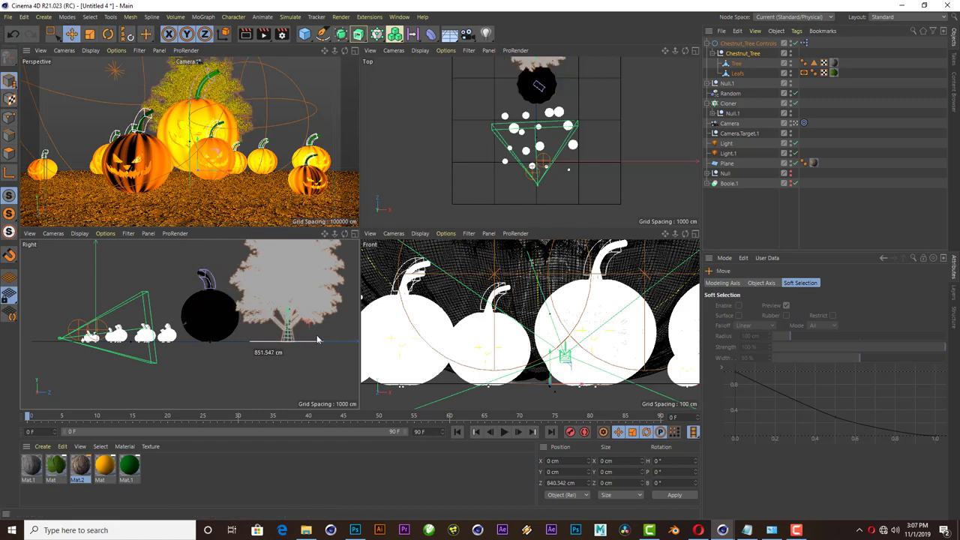
scroll(527, 127, down, 2)
scroll(527, 128, down, 1)
drag(527, 128, 509, 129)
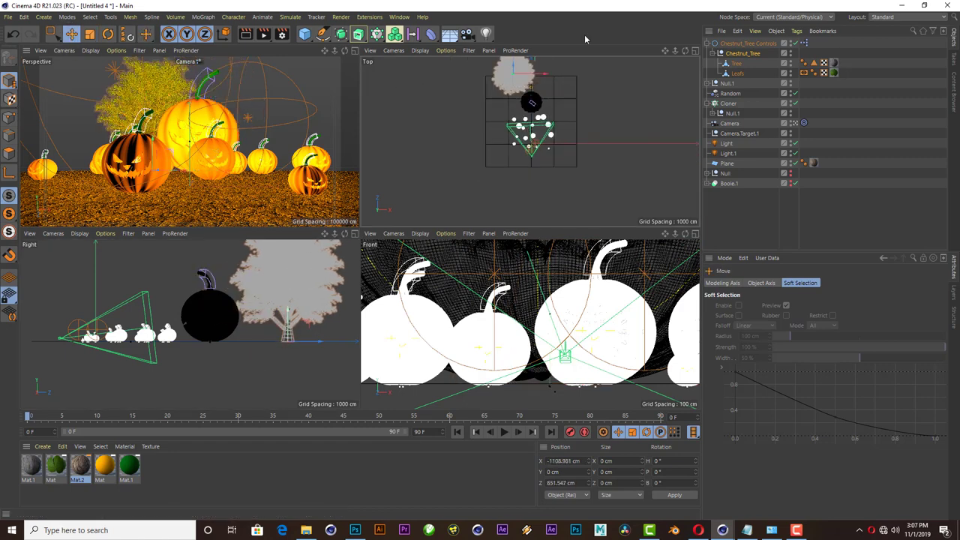
- Duplicate the chestnut tree and place the copy on the right, pushed back beside the first
click(714, 44)
key(ctrl+c)
key(ctrl+v)
drag(544, 82, 590, 81)
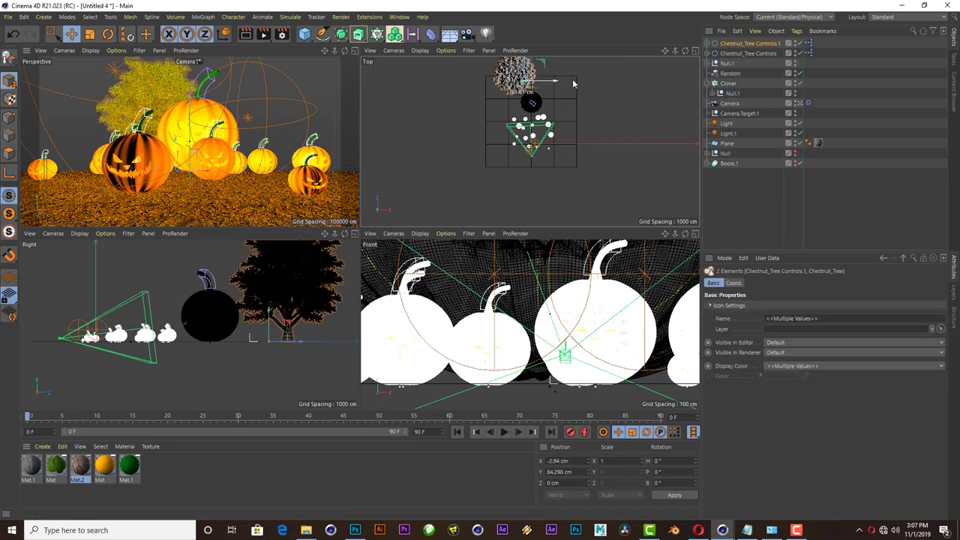
scroll(247, 330, down, 1)
drag(263, 345, 327, 345)
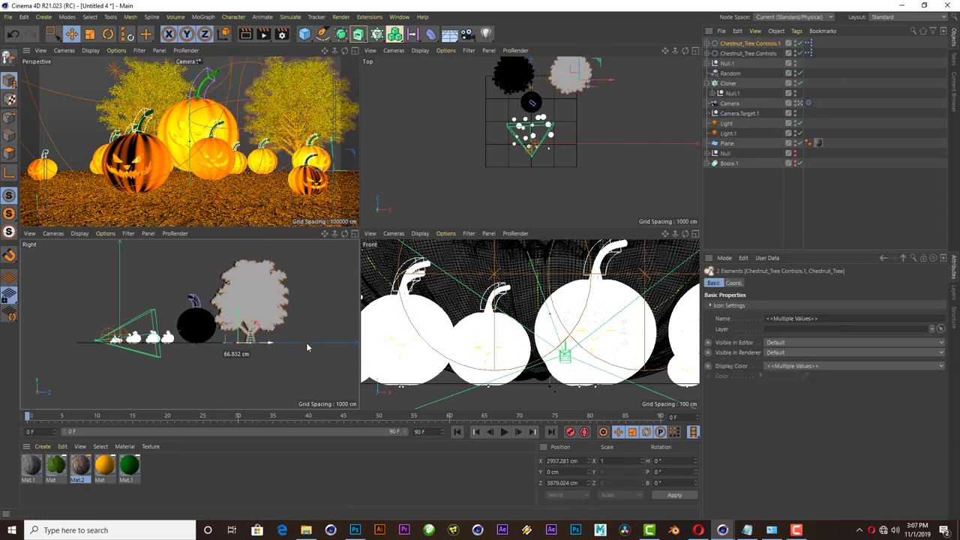
- Add Light.2 far back beyond the trees and set its Visible Light to Visible
click(485, 33)
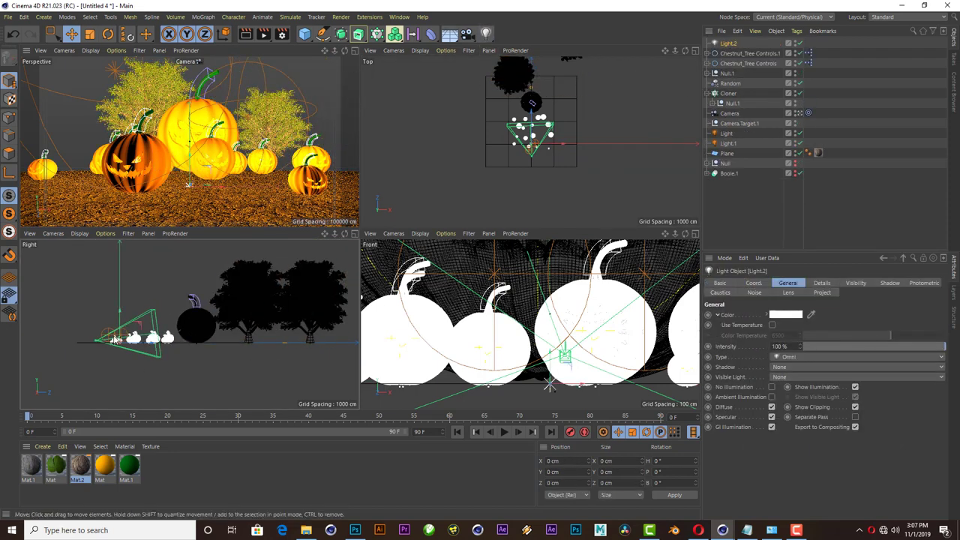
scroll(155, 345, down, 2)
mouse_move(142, 337)
mouse_down()
mouse_move(301, 340)
mouse_move(291, 289)
mouse_up()
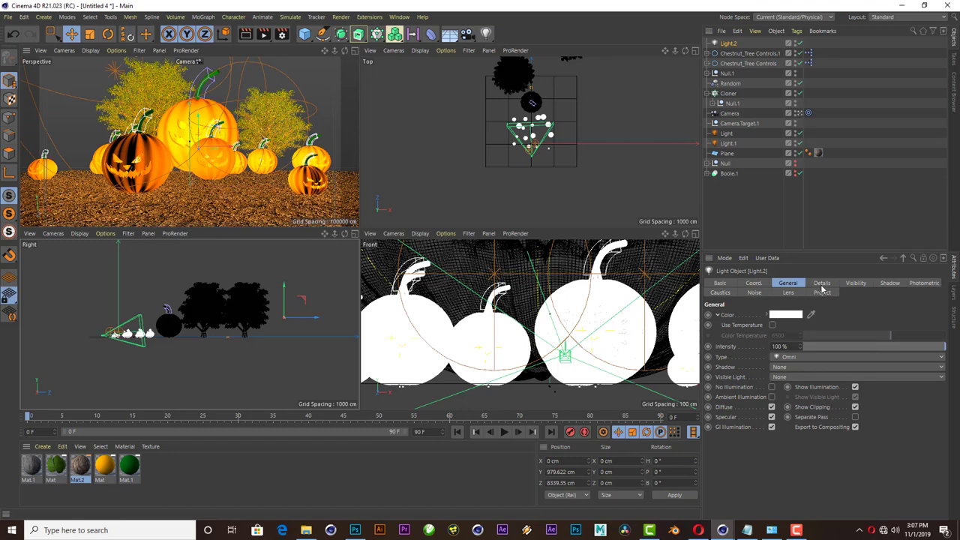
click(782, 375)
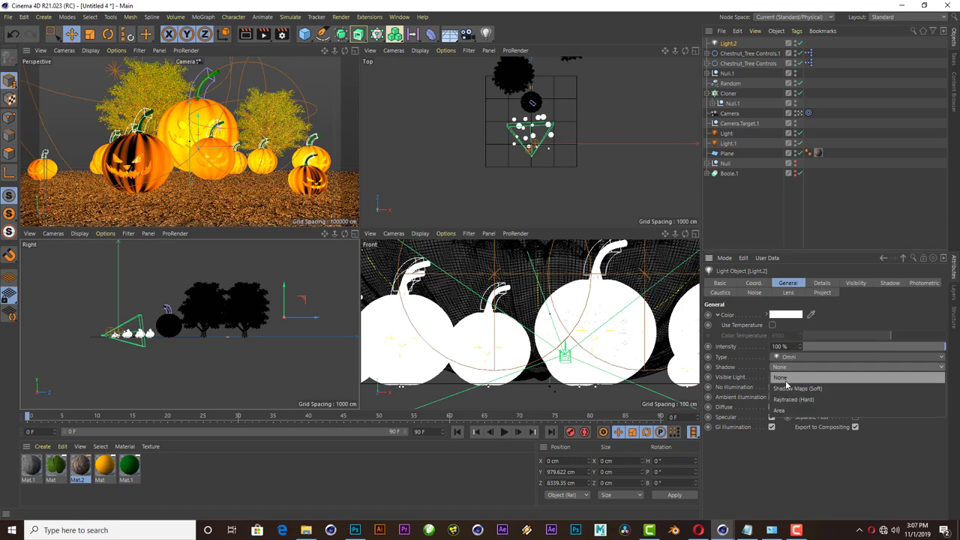
click(788, 386)
click(785, 377)
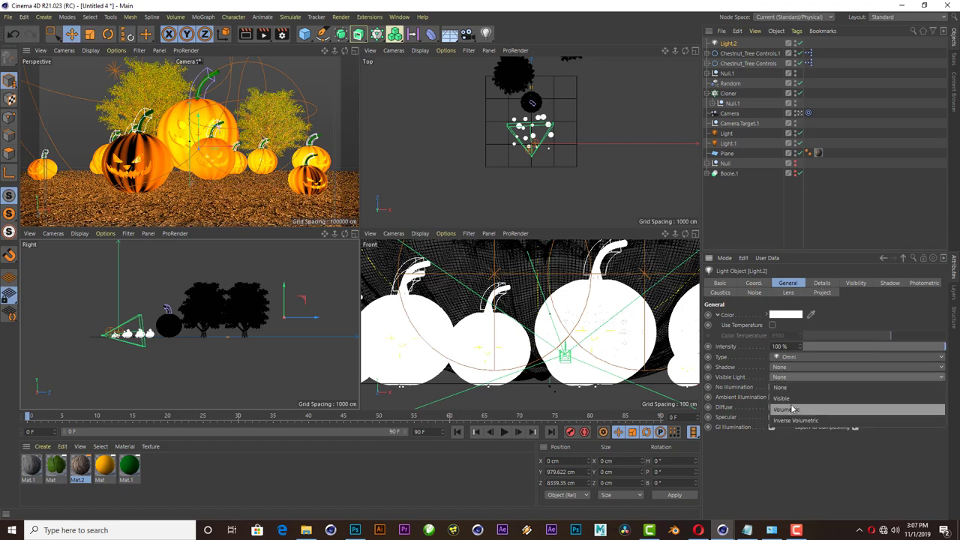
click(781, 397)
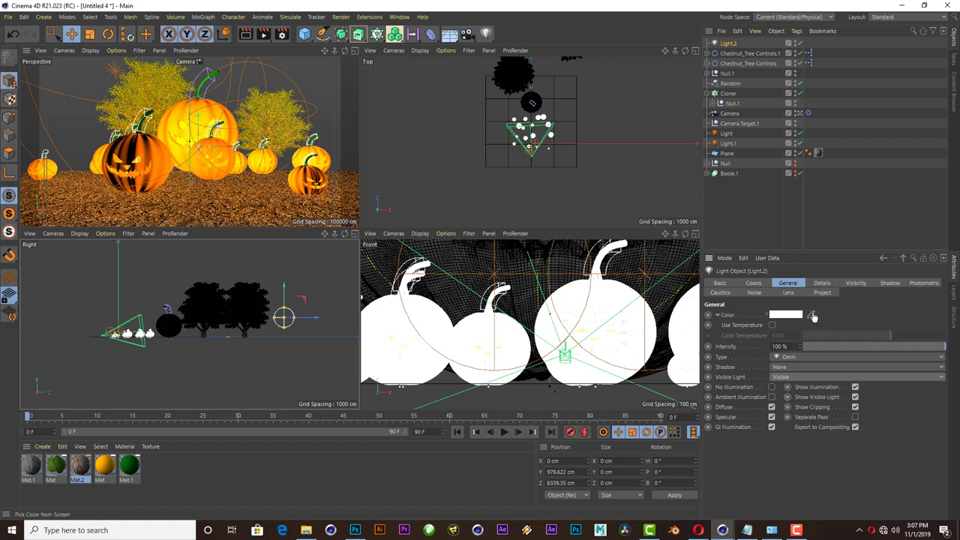
- Give Light.2 a darker, redder orange colour in the Color Picker
click(298, 180)
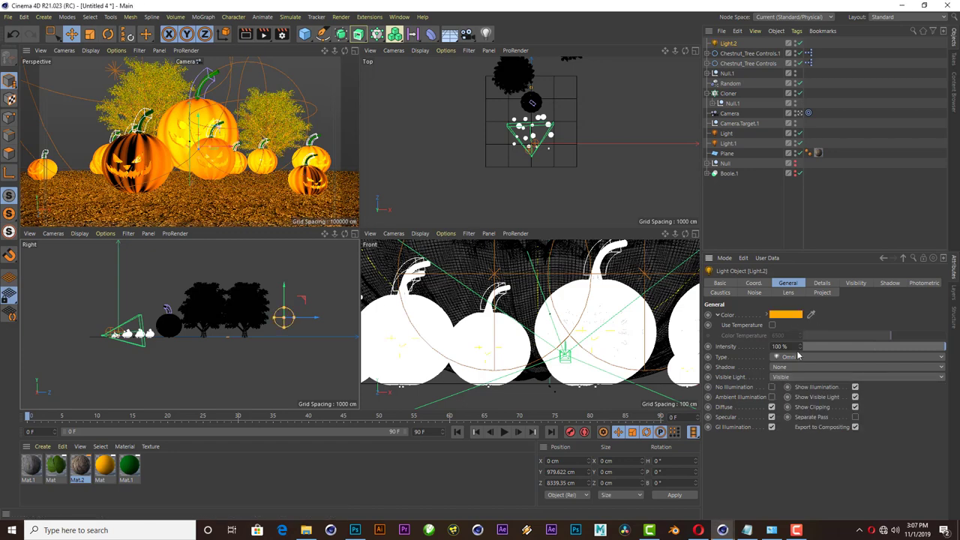
click(796, 315)
drag(806, 267, 806, 263)
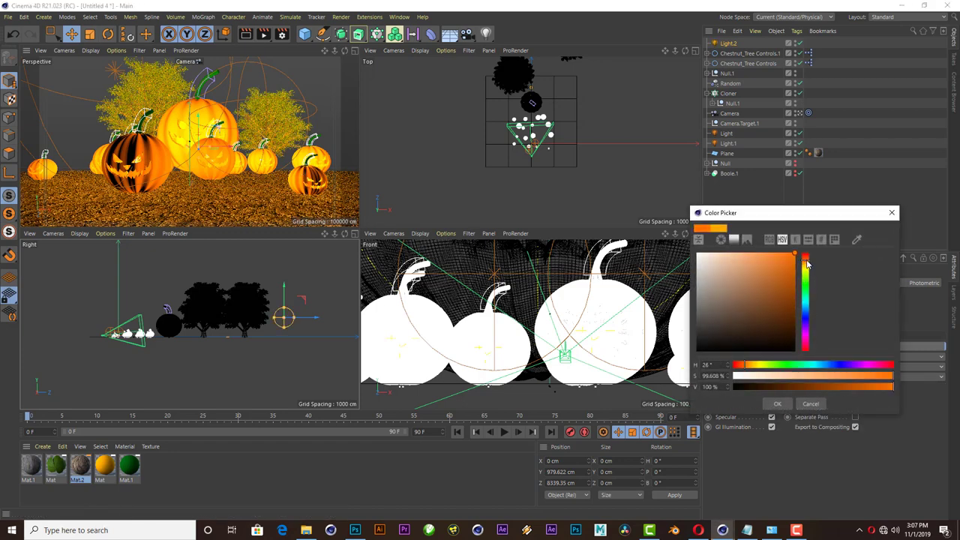
click(788, 284)
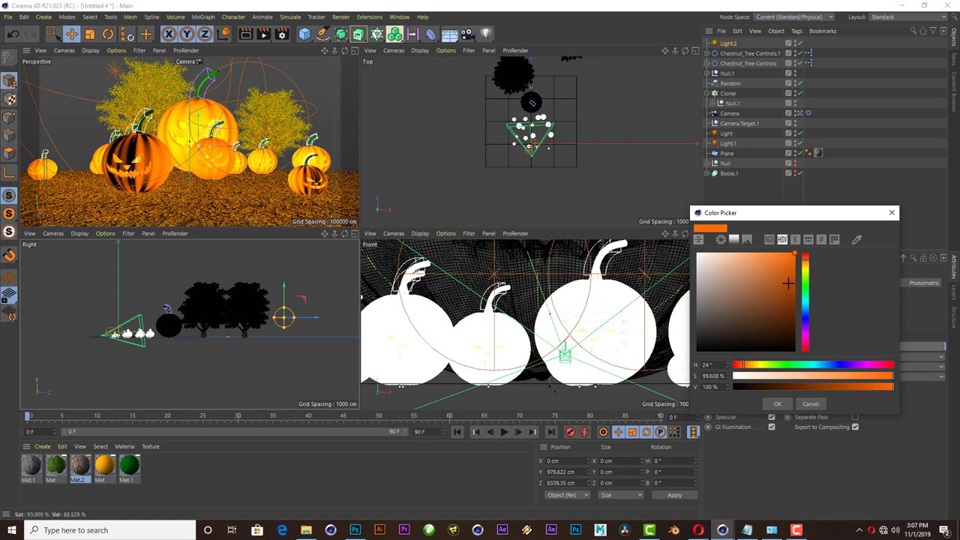
click(777, 405)
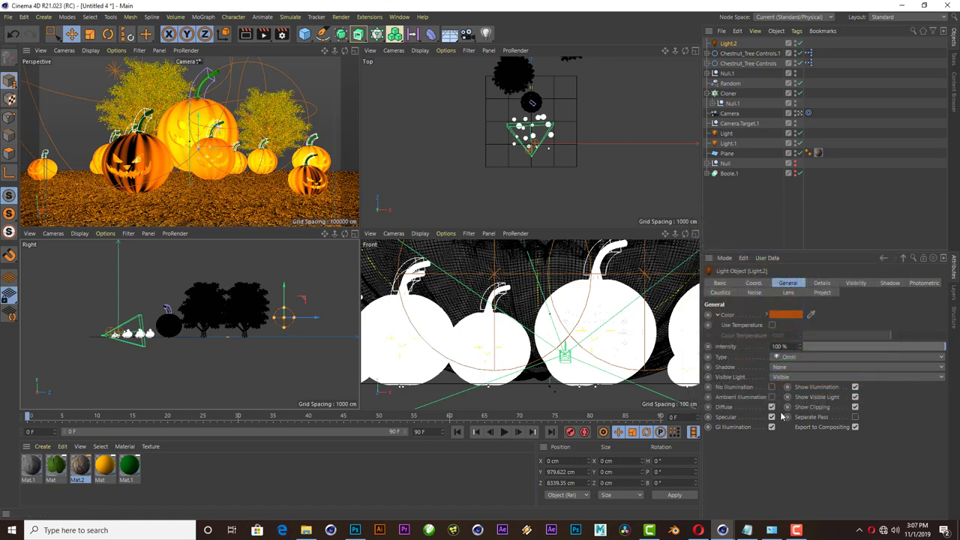
click(852, 284)
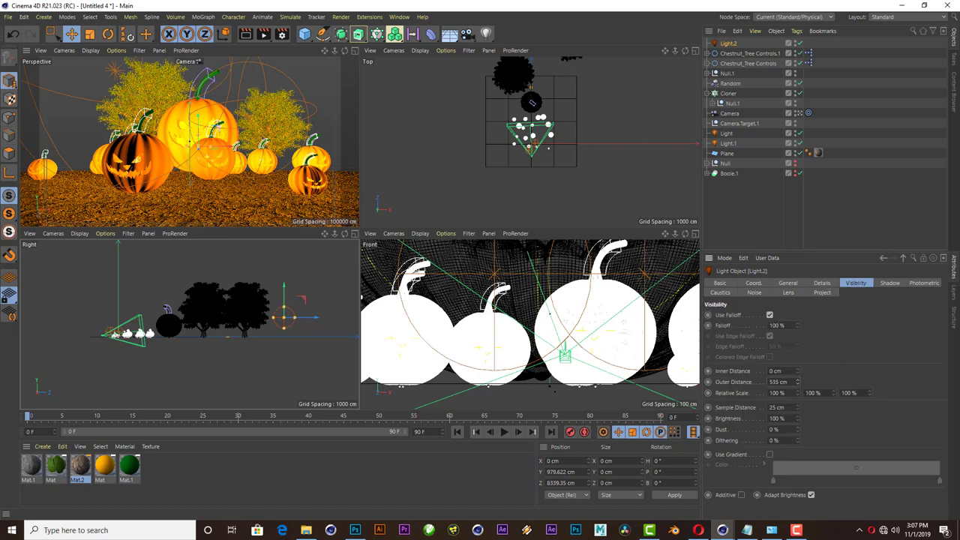
- Set Light.2's outer distance to about 4889 cm and render the maximized perspective view
scroll(554, 146, down, 2)
scroll(554, 146, down, 2)
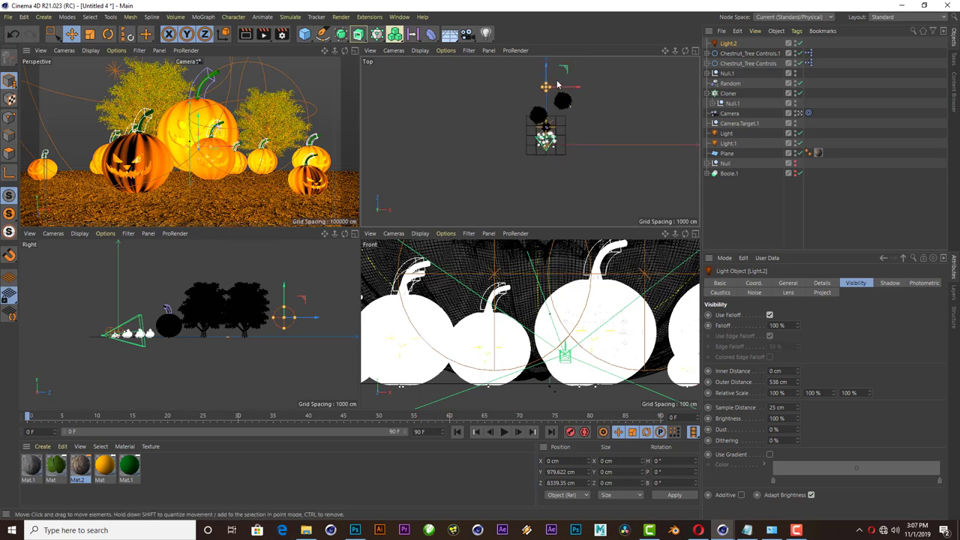
drag(570, 90, 579, 87)
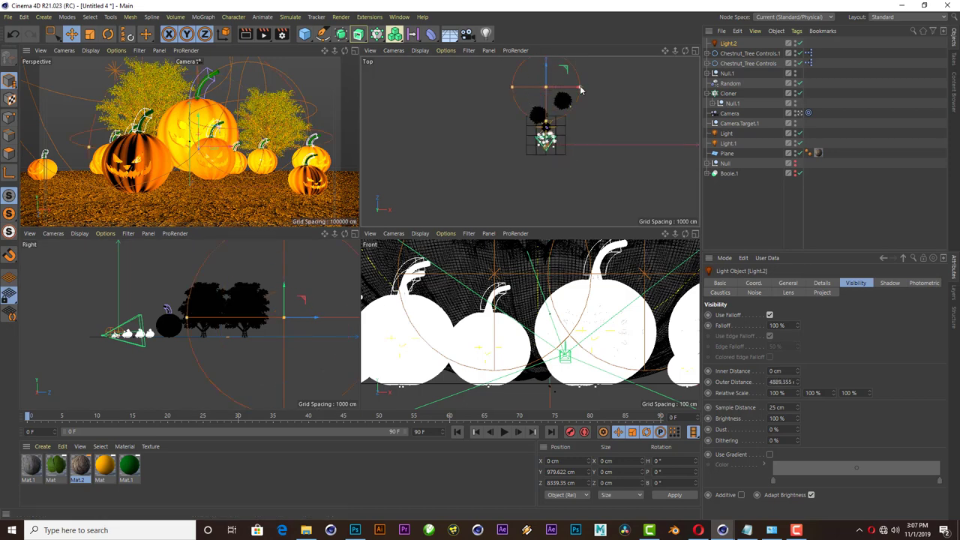
click(356, 51)
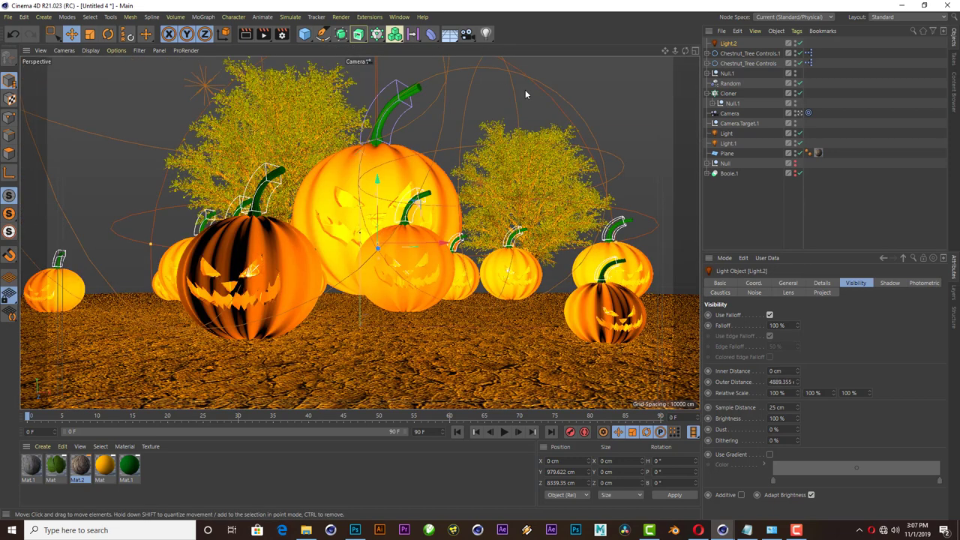
click(247, 34)
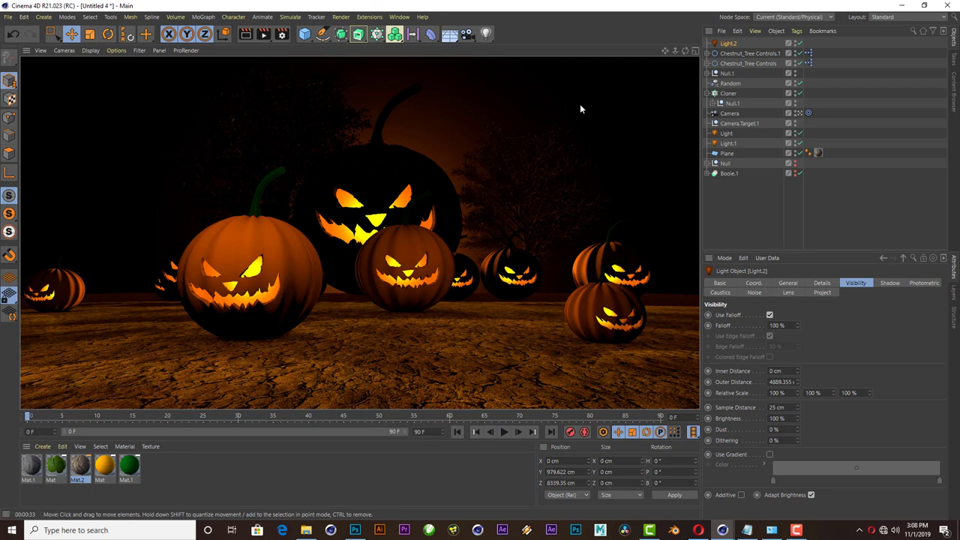
- Duplicate Light as Light.3 and raise it behind the big pumpkin at X 755.626, Z 2176.305 cm
click(726, 134)
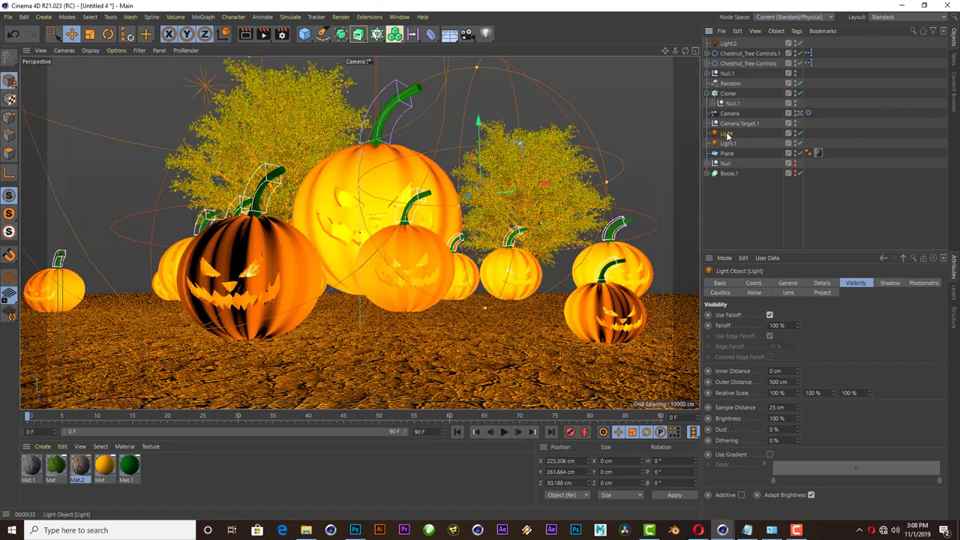
key(ctrl+c)
key(ctrl+v)
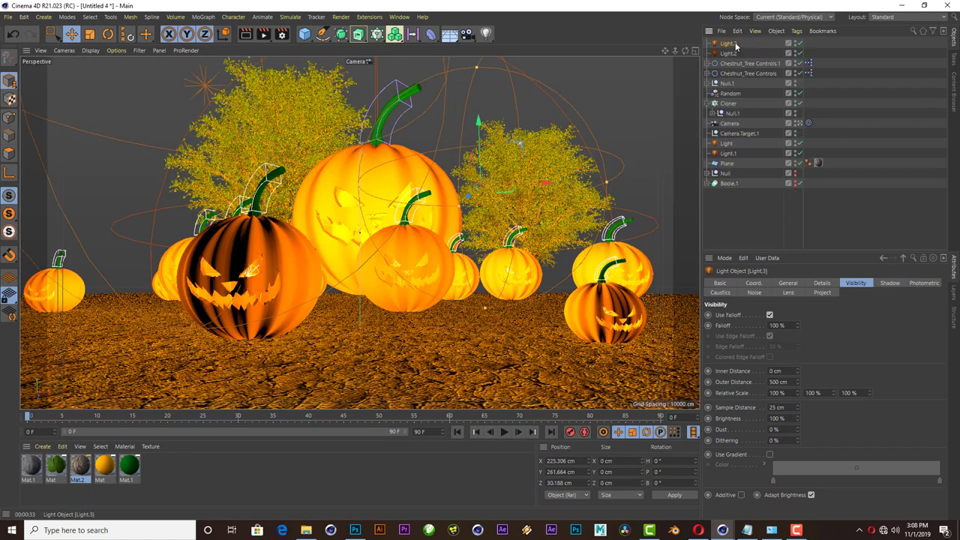
click(694, 51)
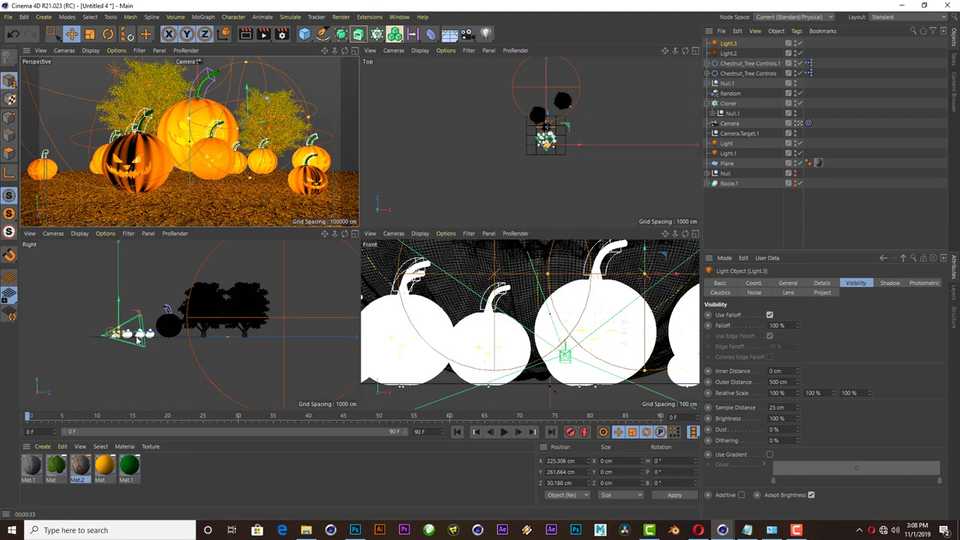
mouse_move(136, 315)
mouse_down()
mouse_move(167, 306)
mouse_move(171, 282)
mouse_up()
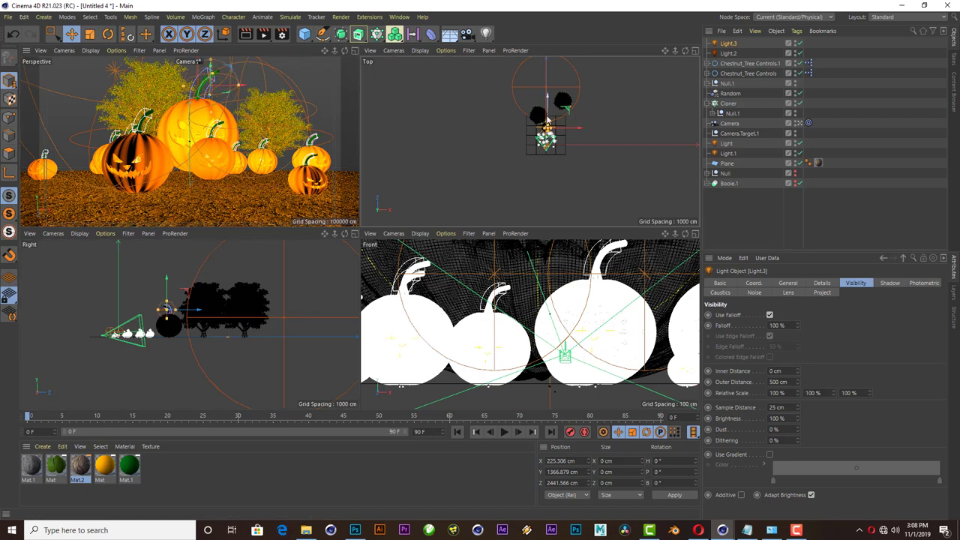
scroll(585, 165, up, 2)
scroll(585, 165, up, 2)
drag(573, 147, 591, 150)
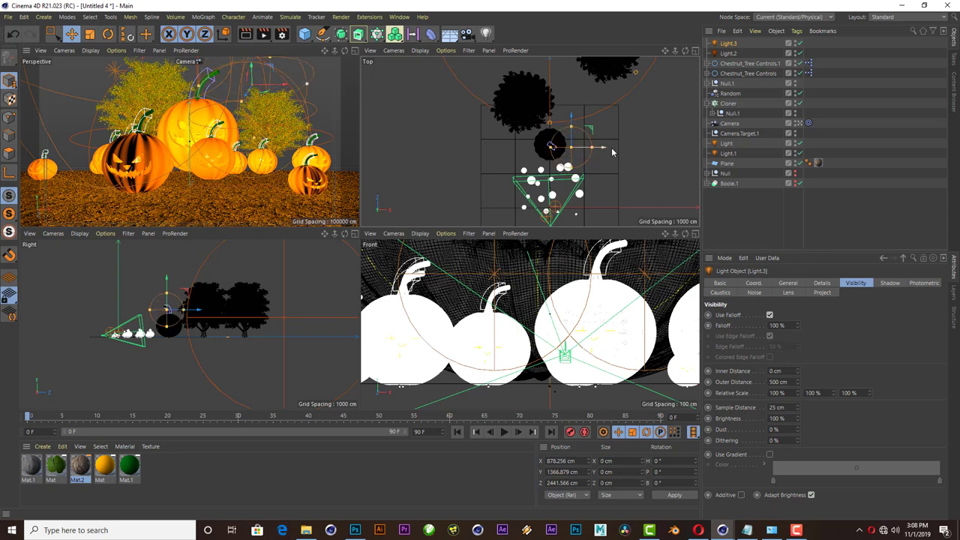
mouse_move(583, 150)
mouse_down()
mouse_move(582, 112)
mouse_move(592, 156)
mouse_move(611, 157)
mouse_up()
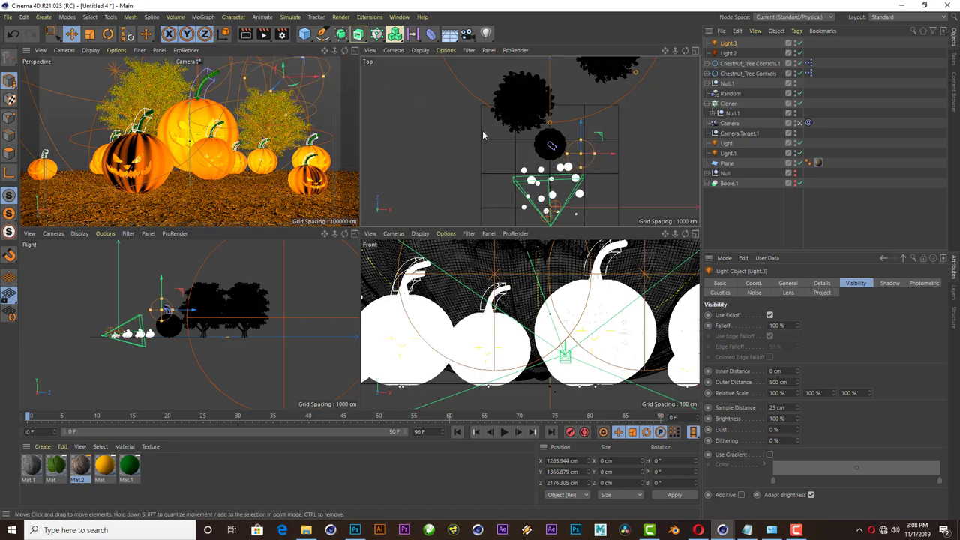
drag(611, 157, 600, 162)
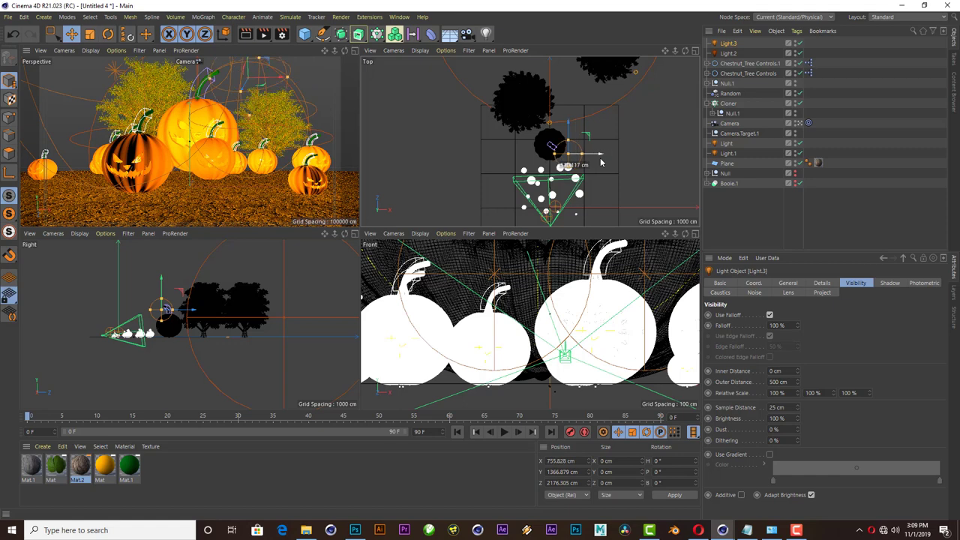
middle_click(315, 75)
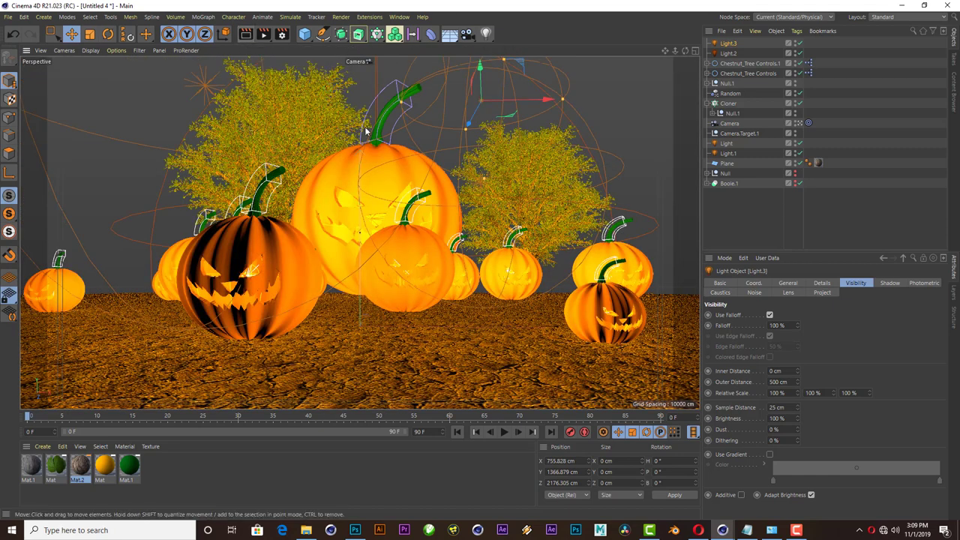
- Nudge Light.3 to X 1039.024, Y 1217.091, Z 2207.622 cm and render the full-window view
drag(539, 102, 578, 123)
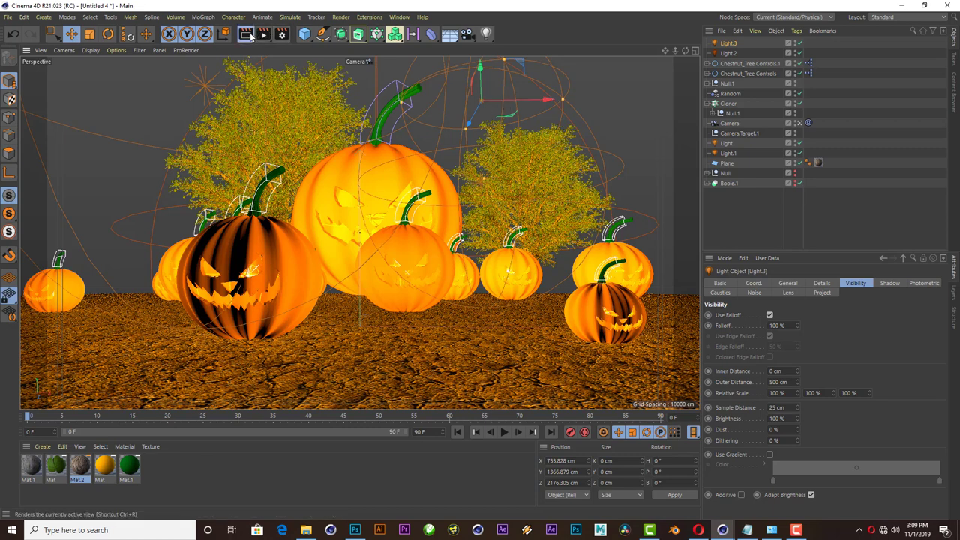
click(247, 36)
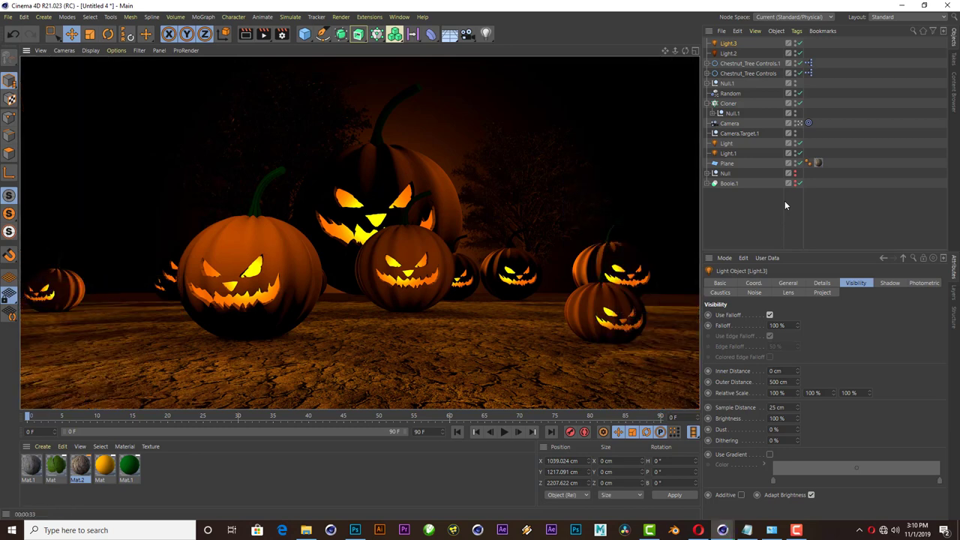
key(ctrl+Tab)
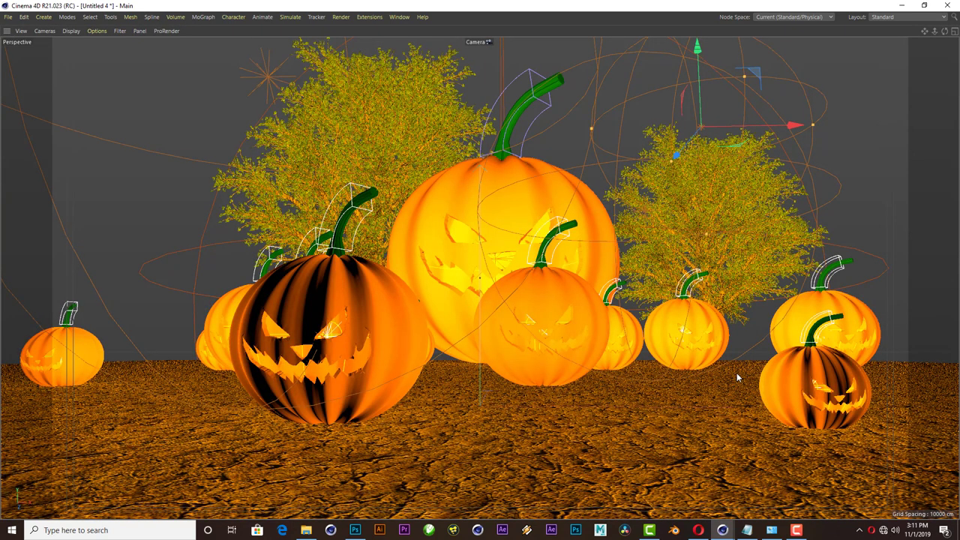
key(ctrl+r)
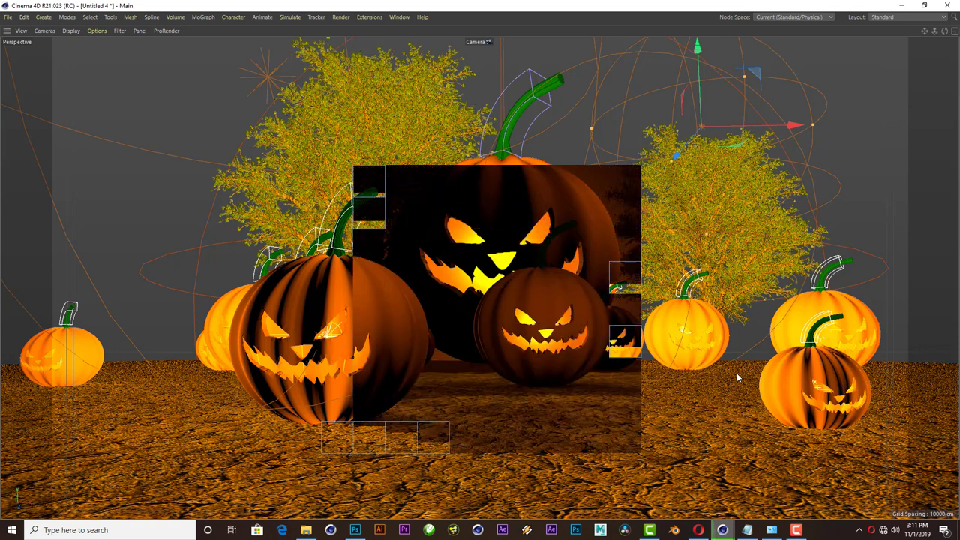